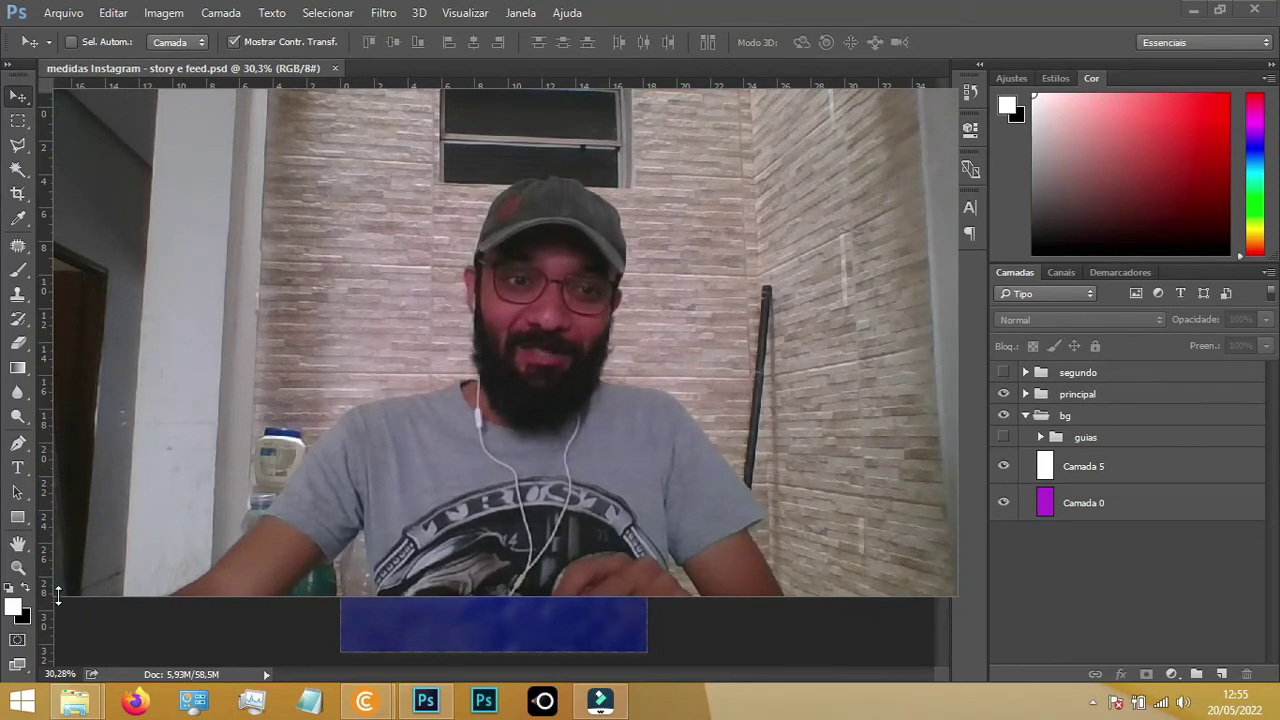
Enable Auto-Select in the options bar and start a new document, selecting its height value
left_click_drag(55, 595, 372, 467)
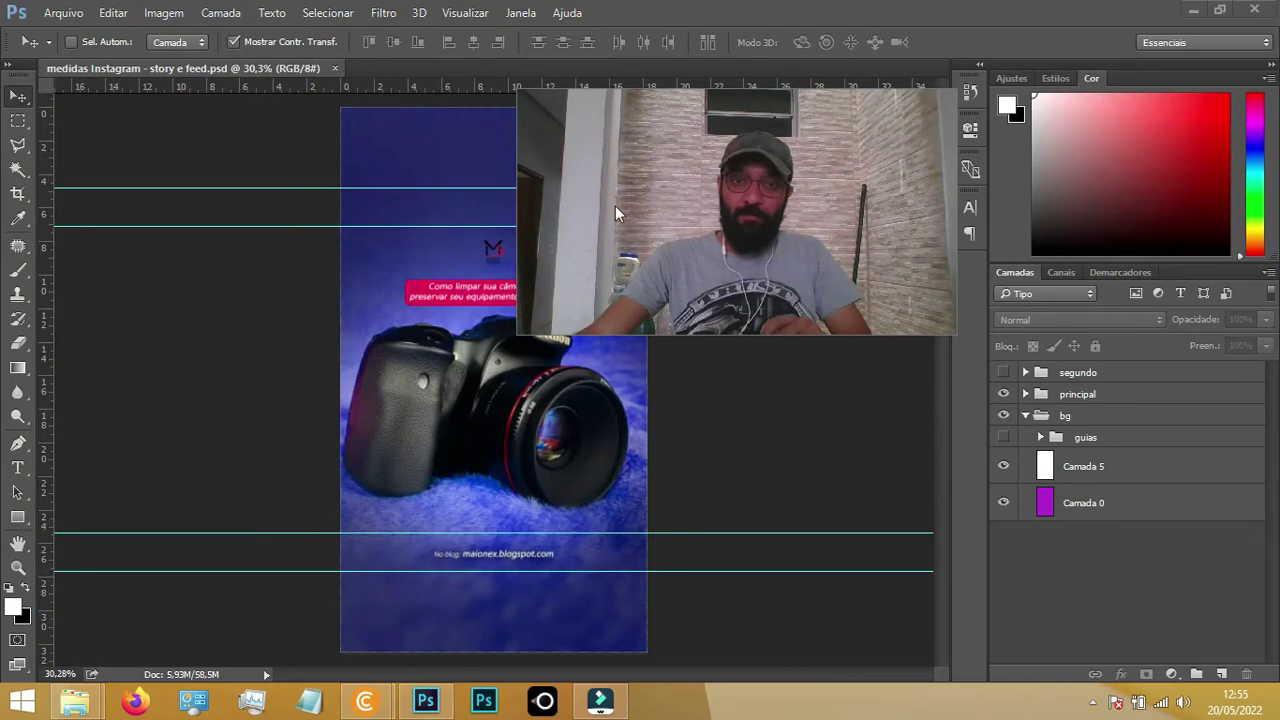
left_click_drag(615, 205, 905, 519)
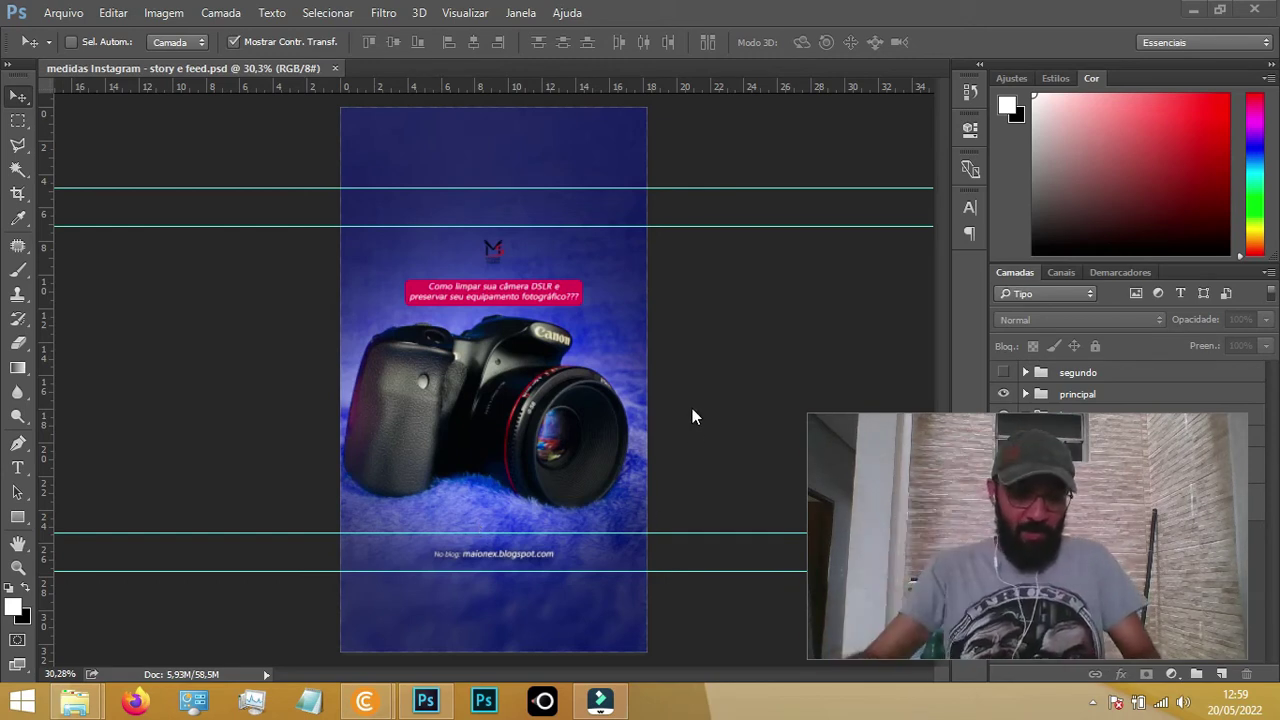
left_click(71, 41)
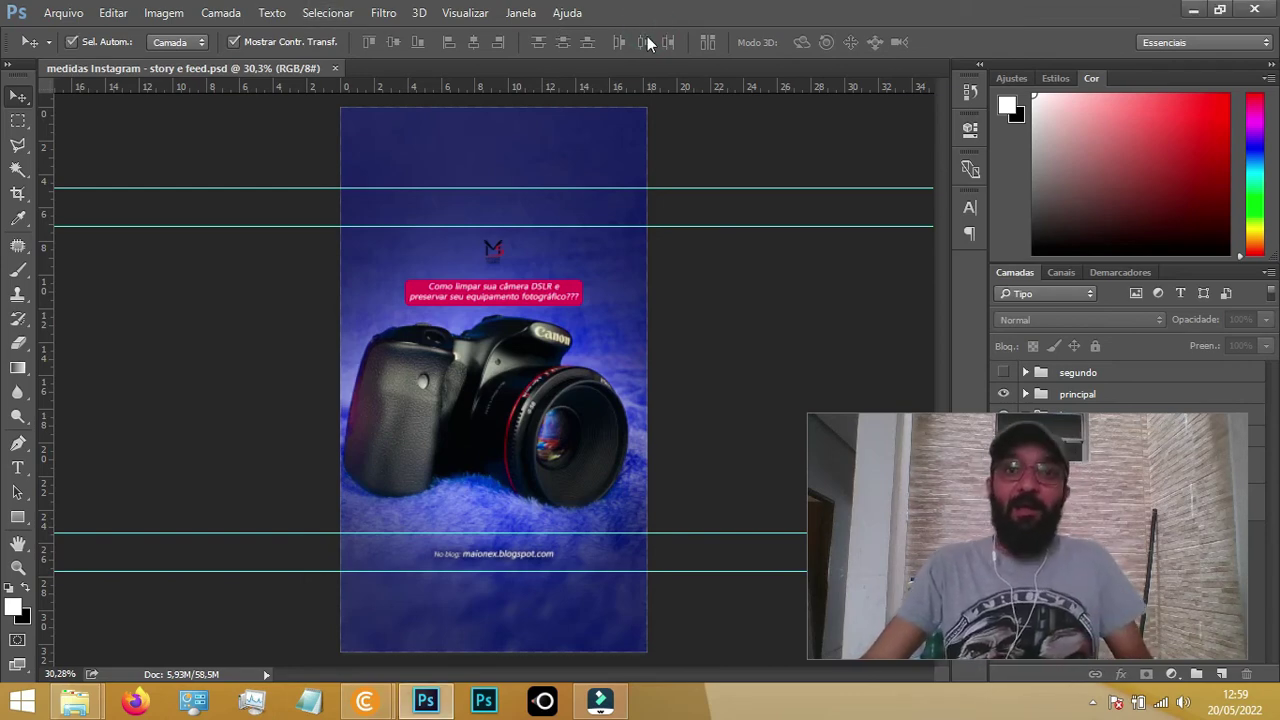
key("ctrl+n")
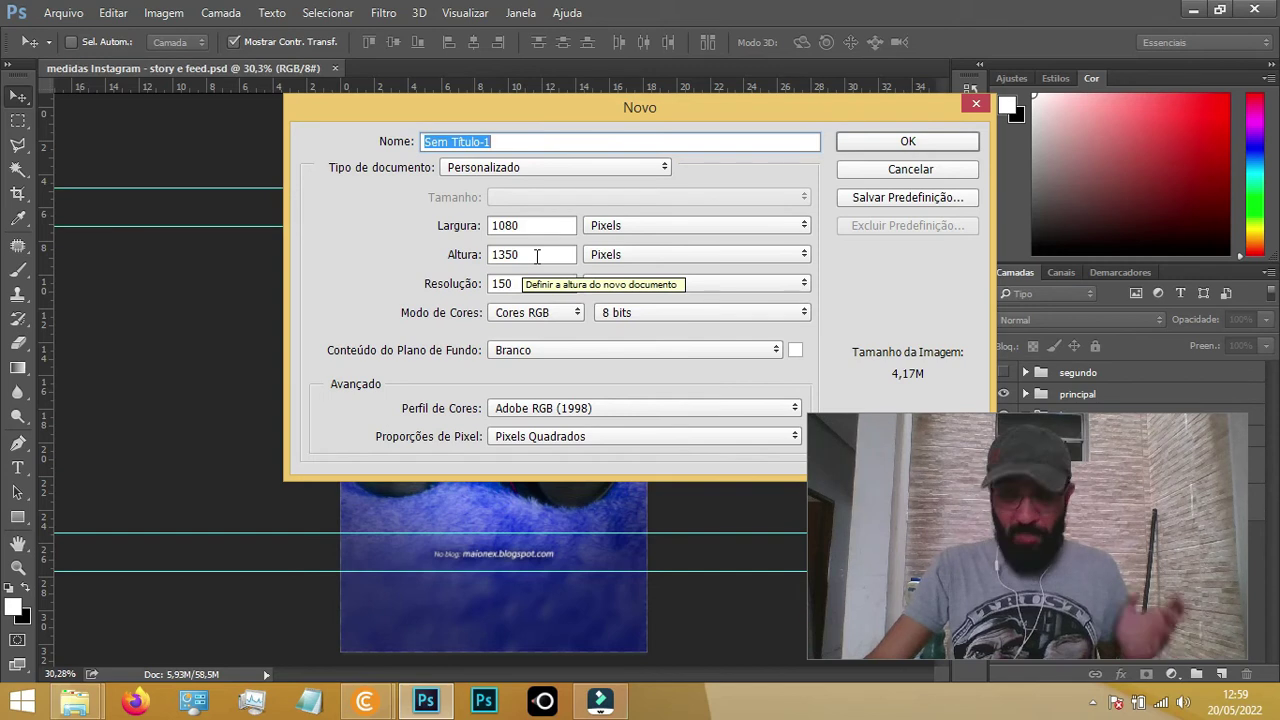
left_click_drag(536, 256, 497, 257)
Set the new document height to 1920 pixels, confirm 150 resolution, and create it
type("92")
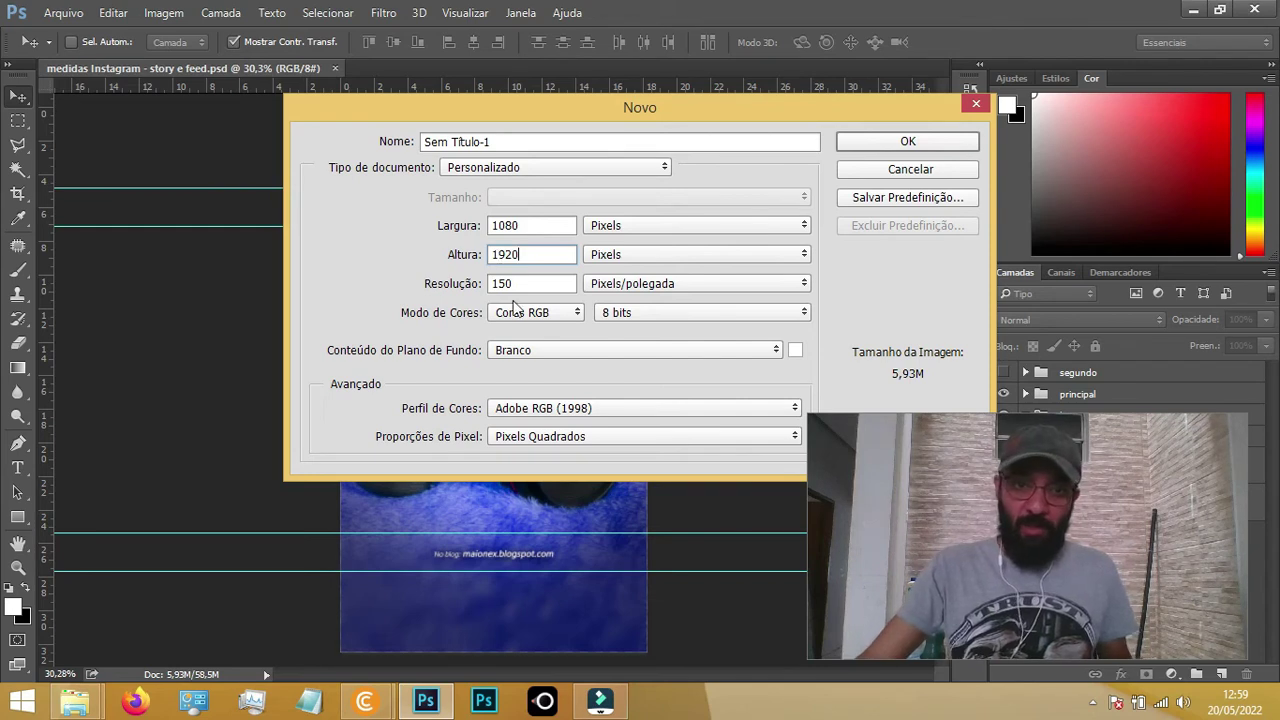
left_click_drag(523, 285, 492, 285)
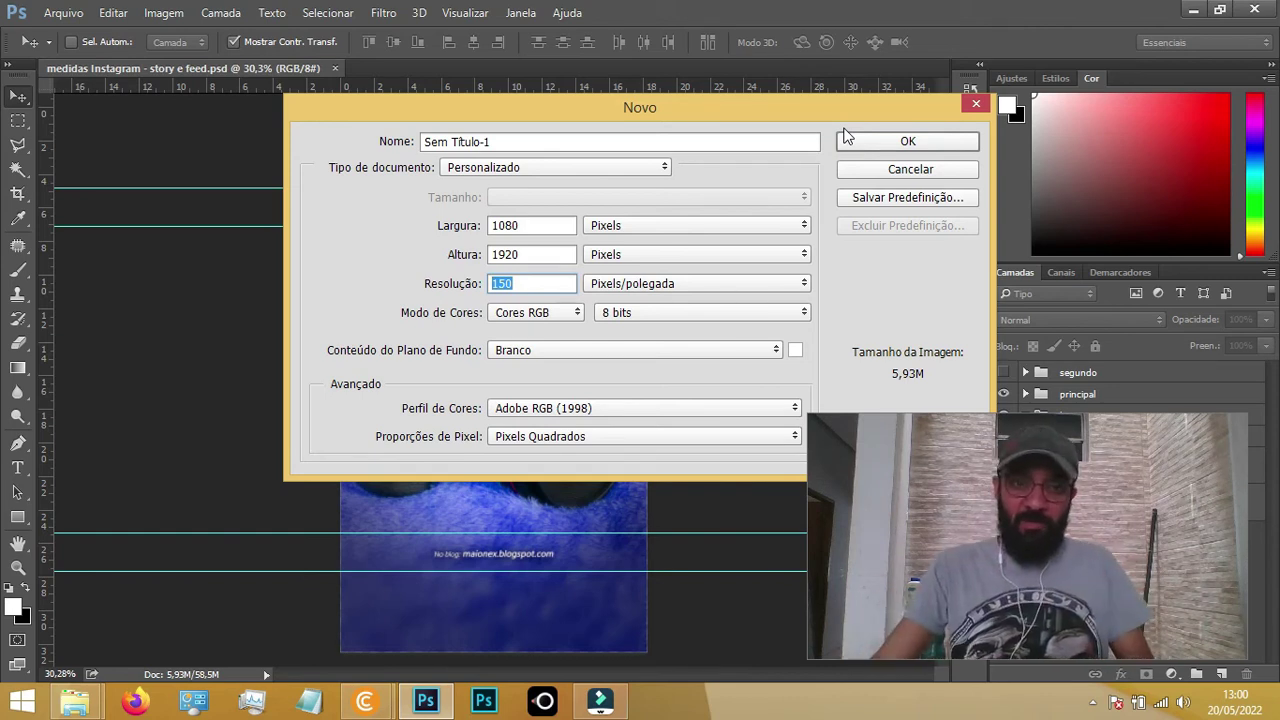
left_click(891, 149)
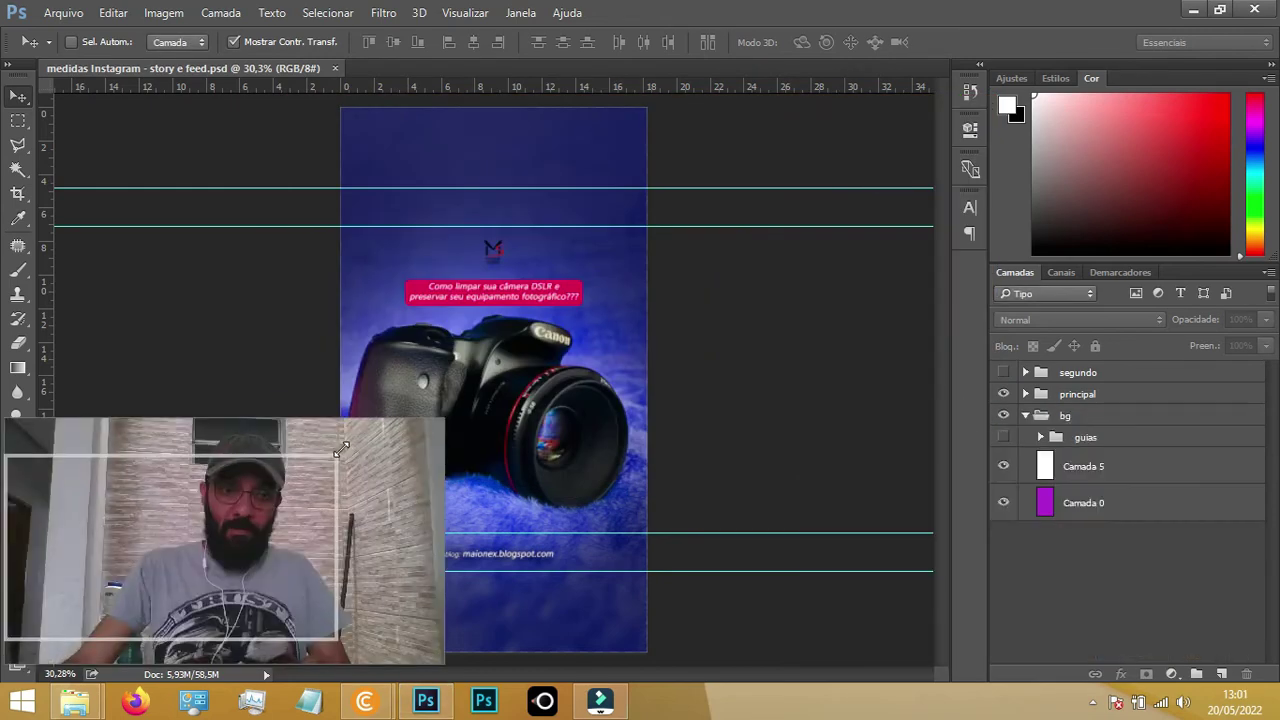
Bring up the blank white Sem Título-1 tab and turn on rulers
left_click_drag(341, 449, 337, 456)
left_click(288, 517)
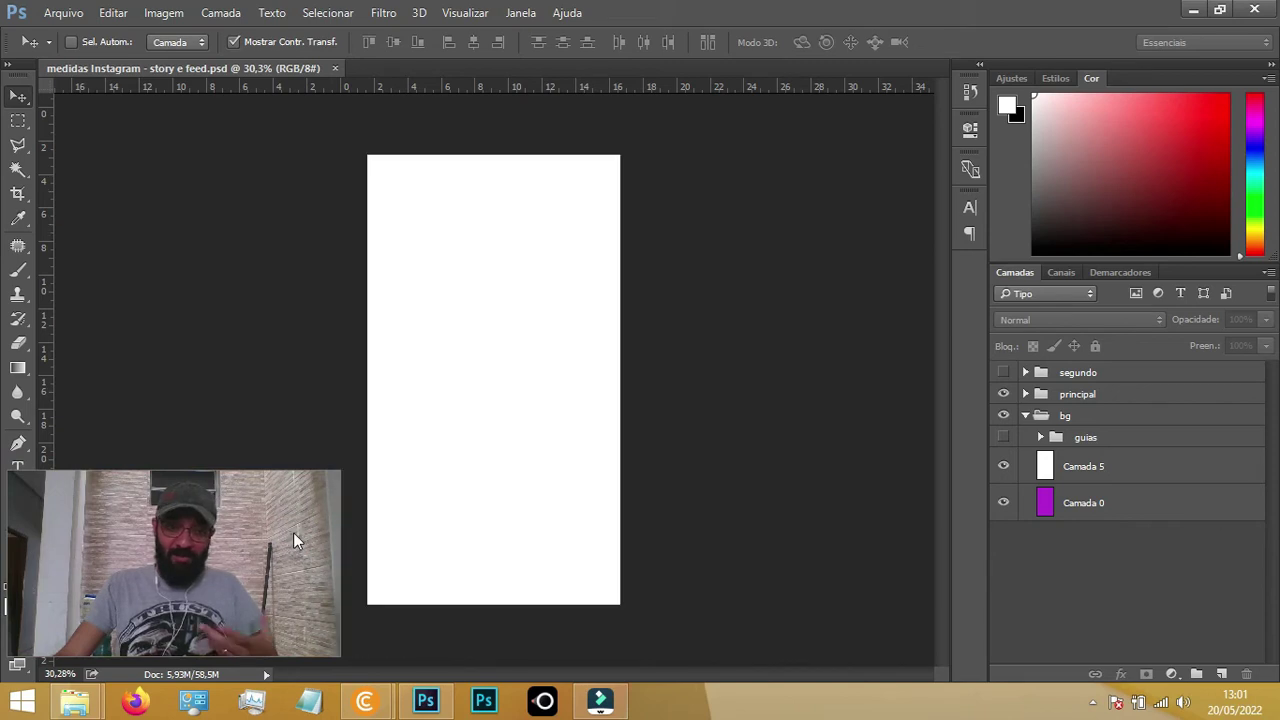
left_click(696, 28)
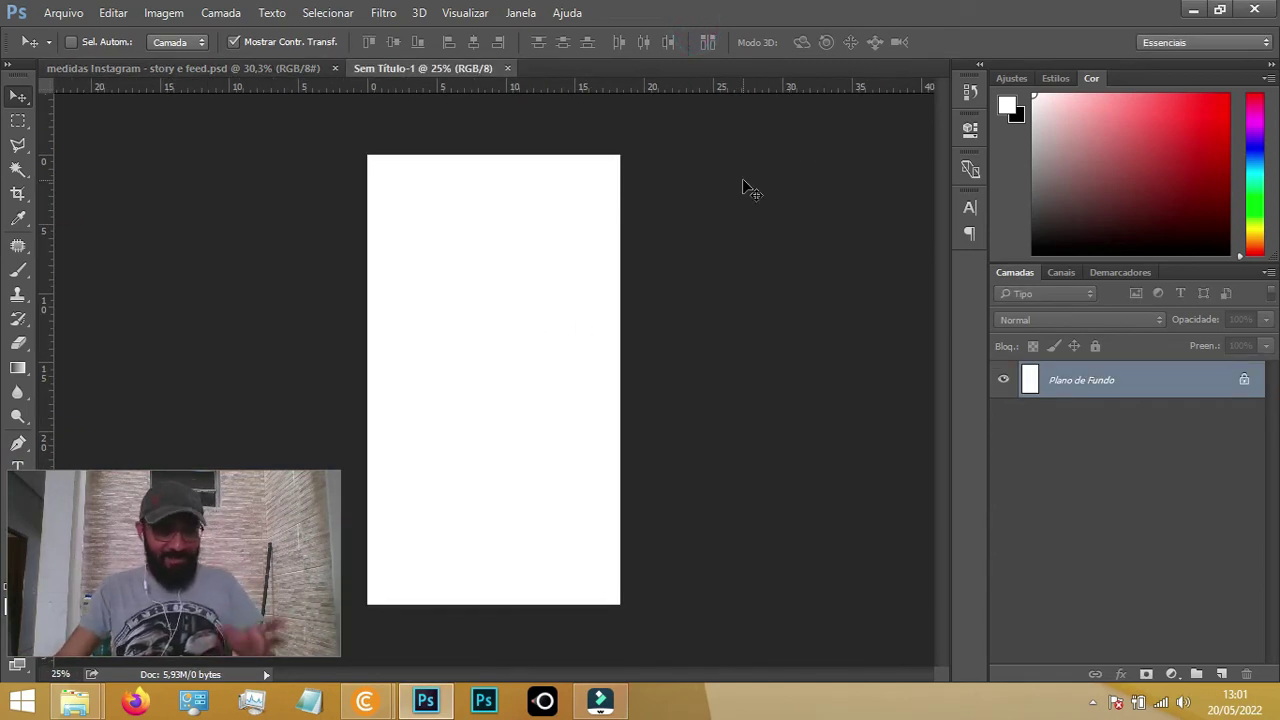
left_click(814, 15)
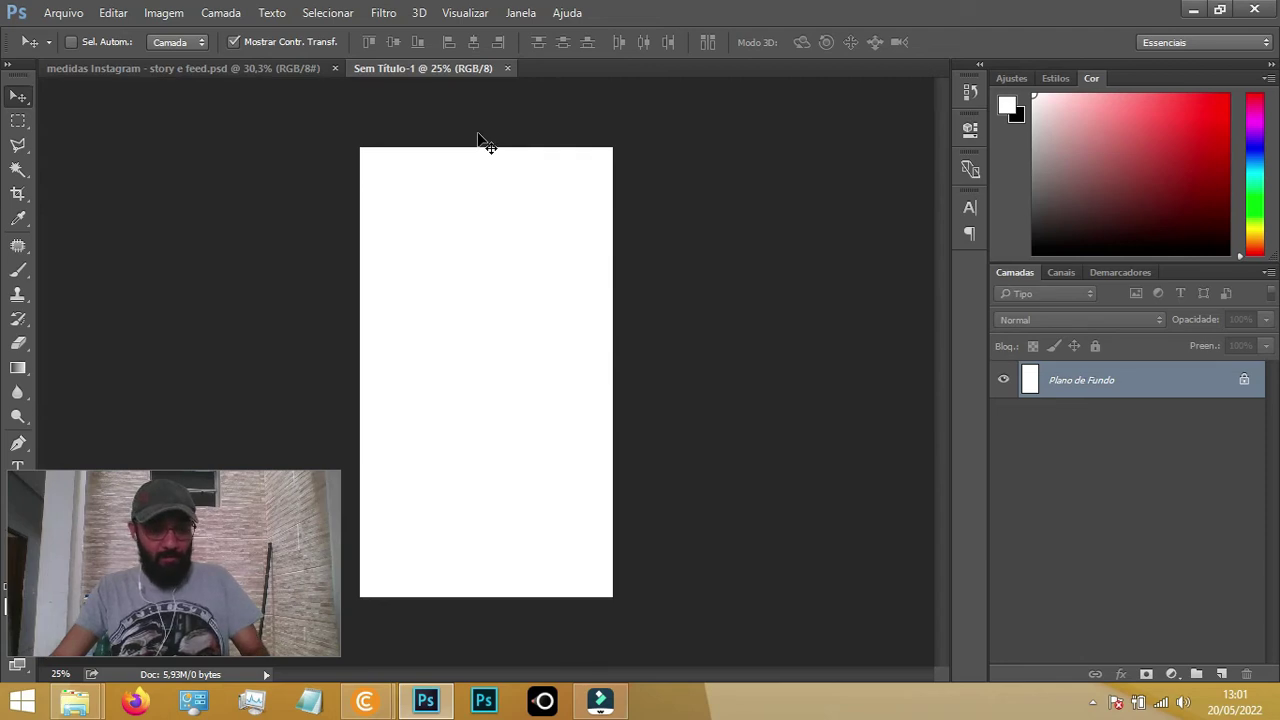
key("ctrl+r")
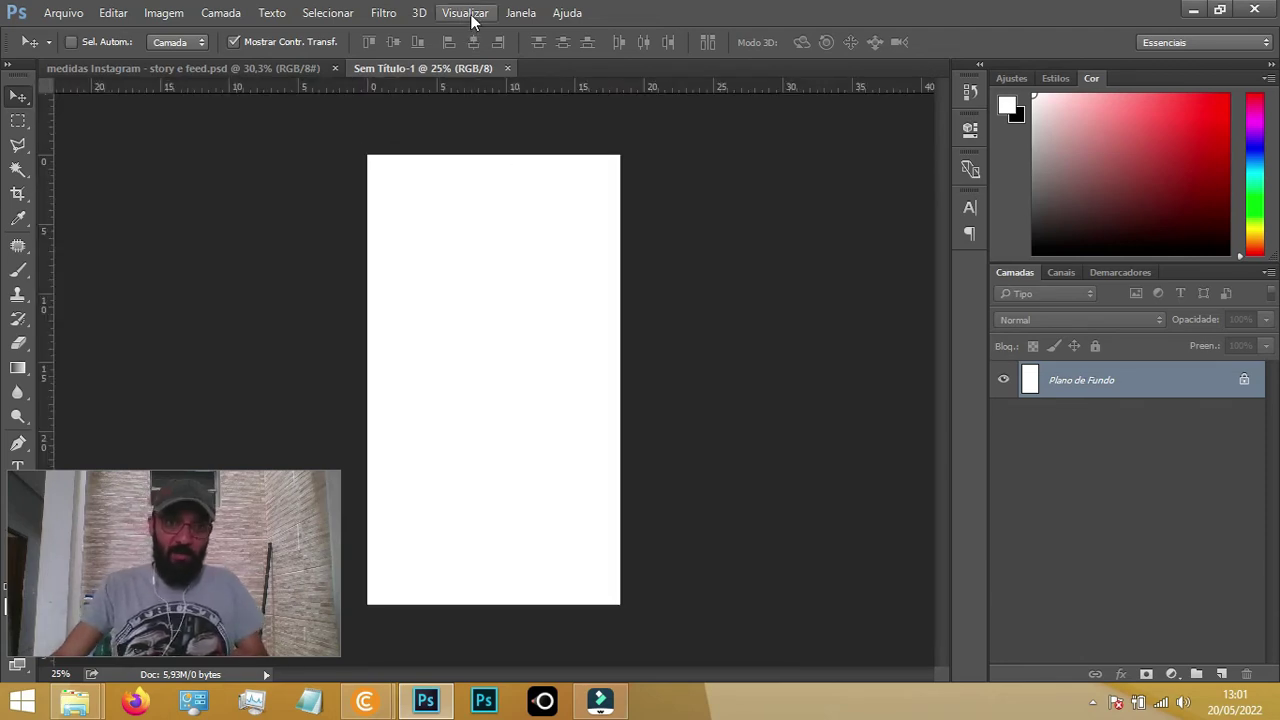
Check the View menu, then add an empty Camada 1 layer above the background
left_click(470, 14)
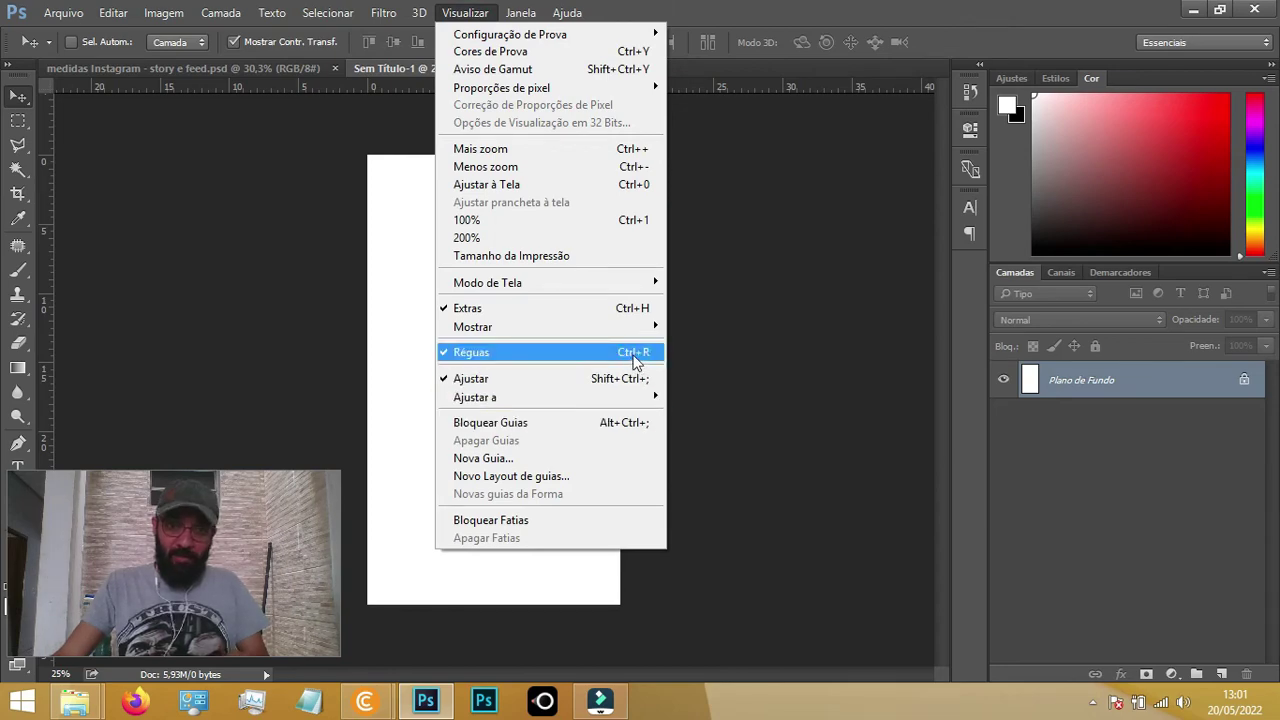
key("Escape")
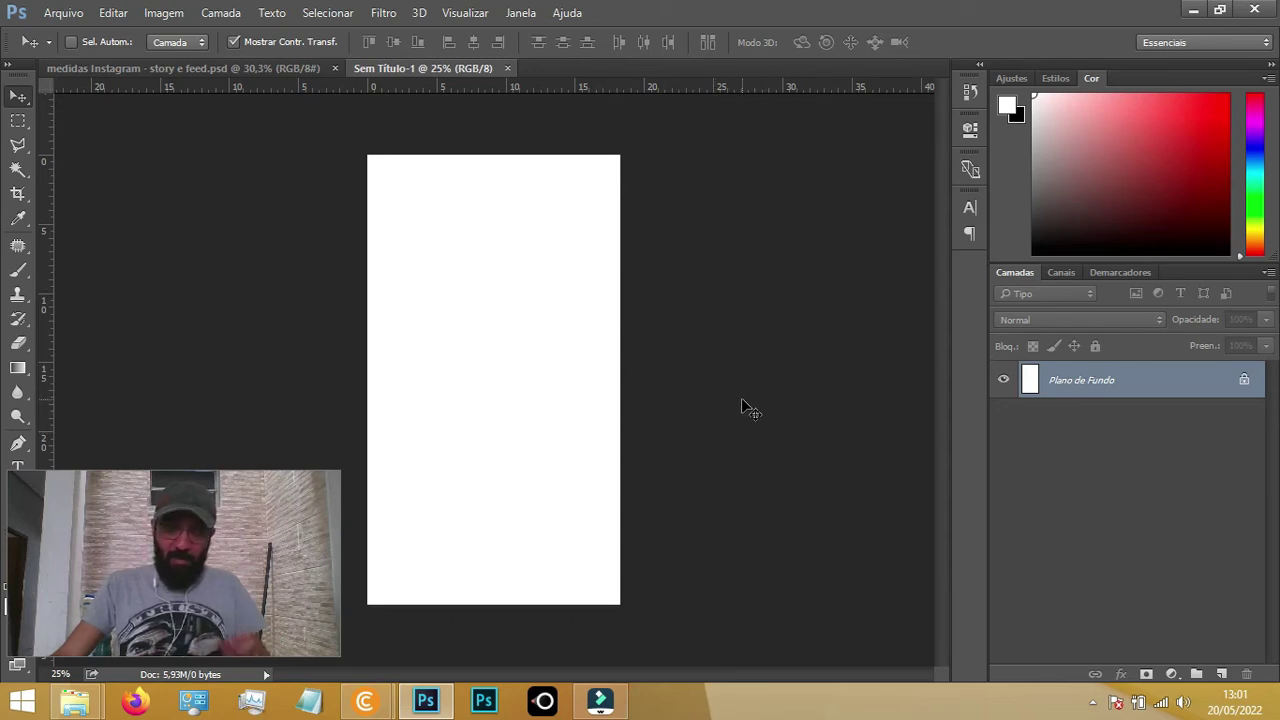
left_click(1222, 675)
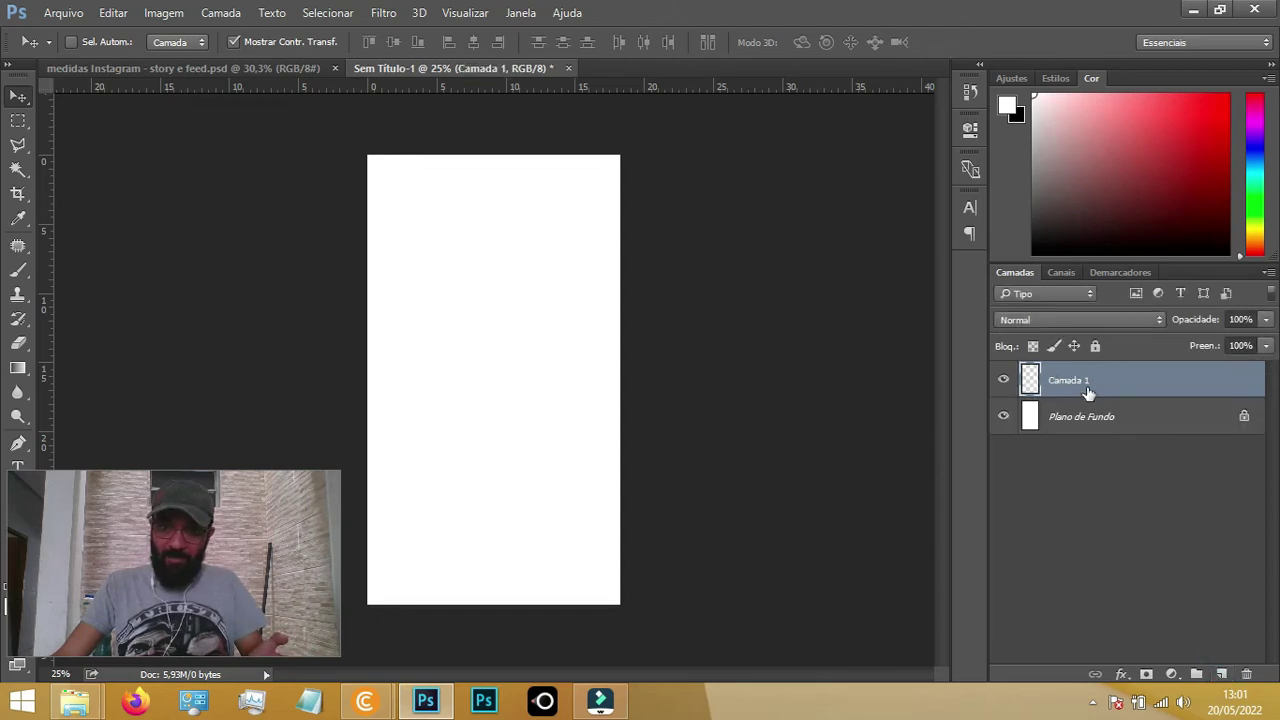
Draw an 18.29 × 18.29 cm rectangular selection across the top of the canvas
left_click(18, 122)
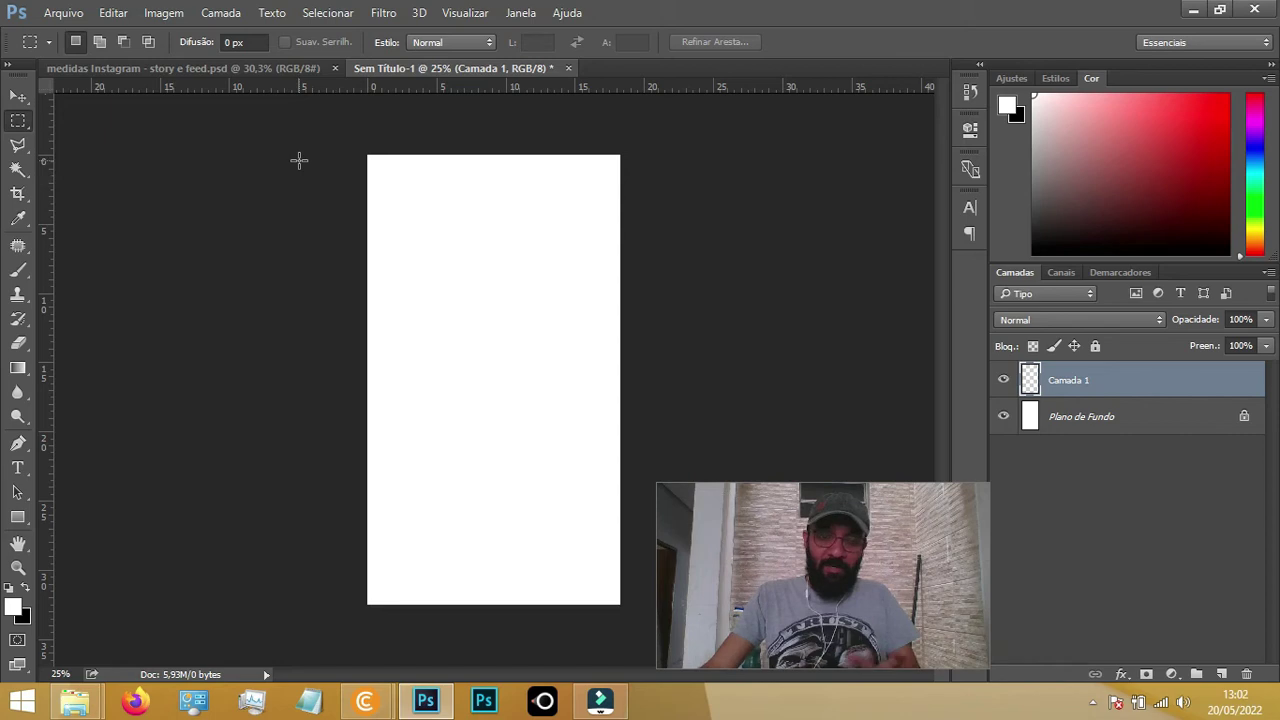
left_click(358, 147)
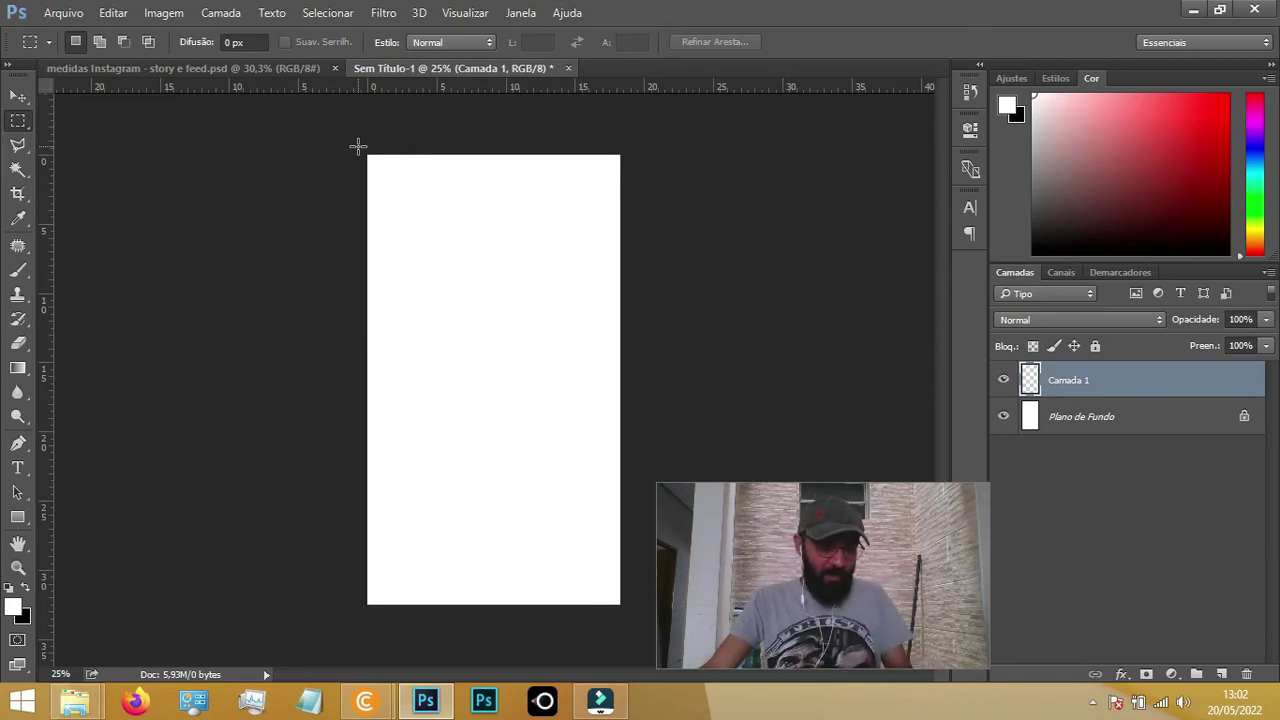
left_click_drag(368, 156, 548, 244)
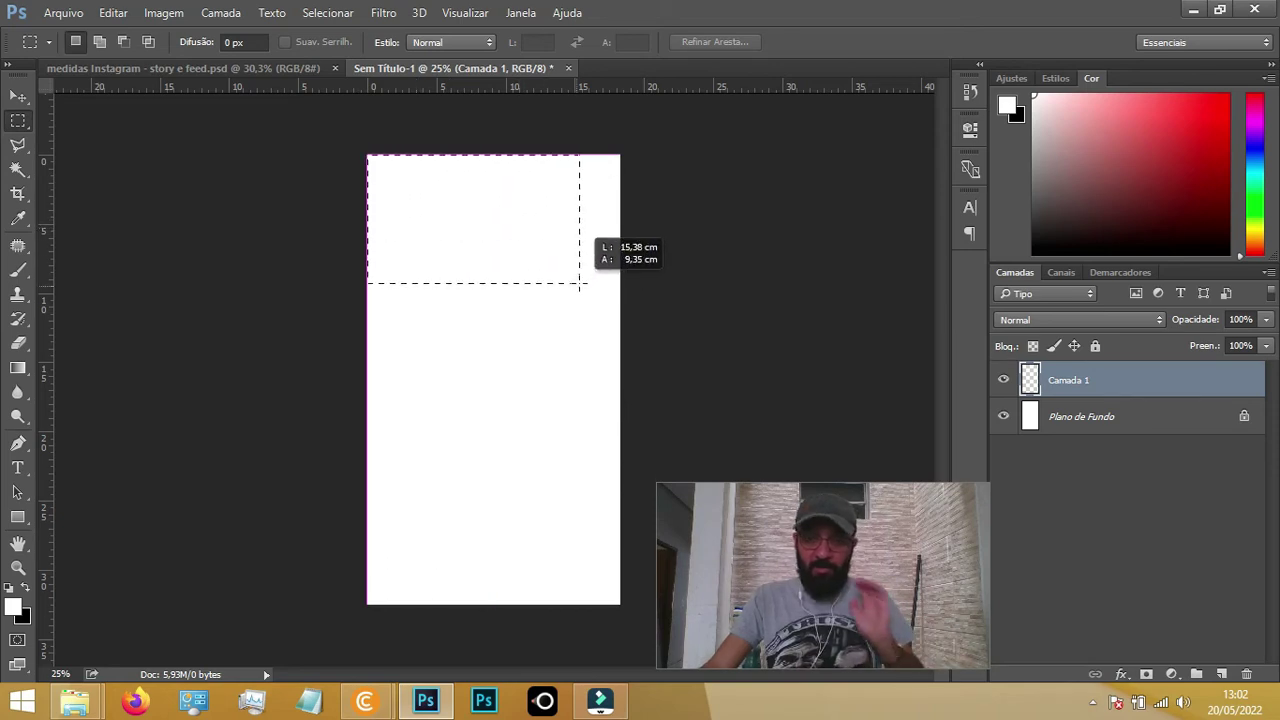
mouse_move(548, 244)
left_mouse_down()
mouse_move(528, 262)
mouse_move(523, 329)
mouse_move(480, 260)
mouse_move(551, 351)
mouse_move(461, 296)
mouse_move(560, 290)
mouse_move(500, 337)
mouse_move(585, 295)
mouse_move(509, 346)
mouse_move(566, 286)
mouse_move(526, 337)
mouse_move(574, 317)
mouse_move(570, 248)
left_mouse_up()
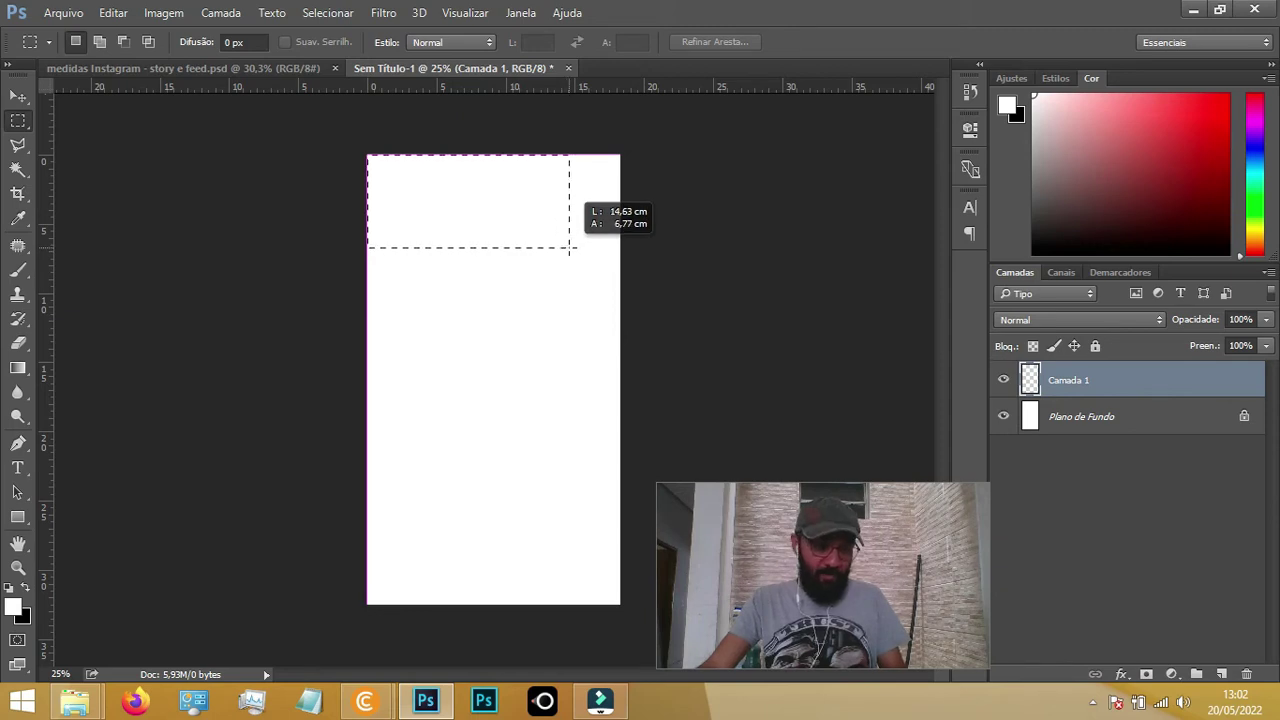
mouse_move(569, 248)
left_mouse_down()
mouse_move(560, 349)
mouse_move(623, 409)
mouse_move(622, 424)
left_mouse_up()
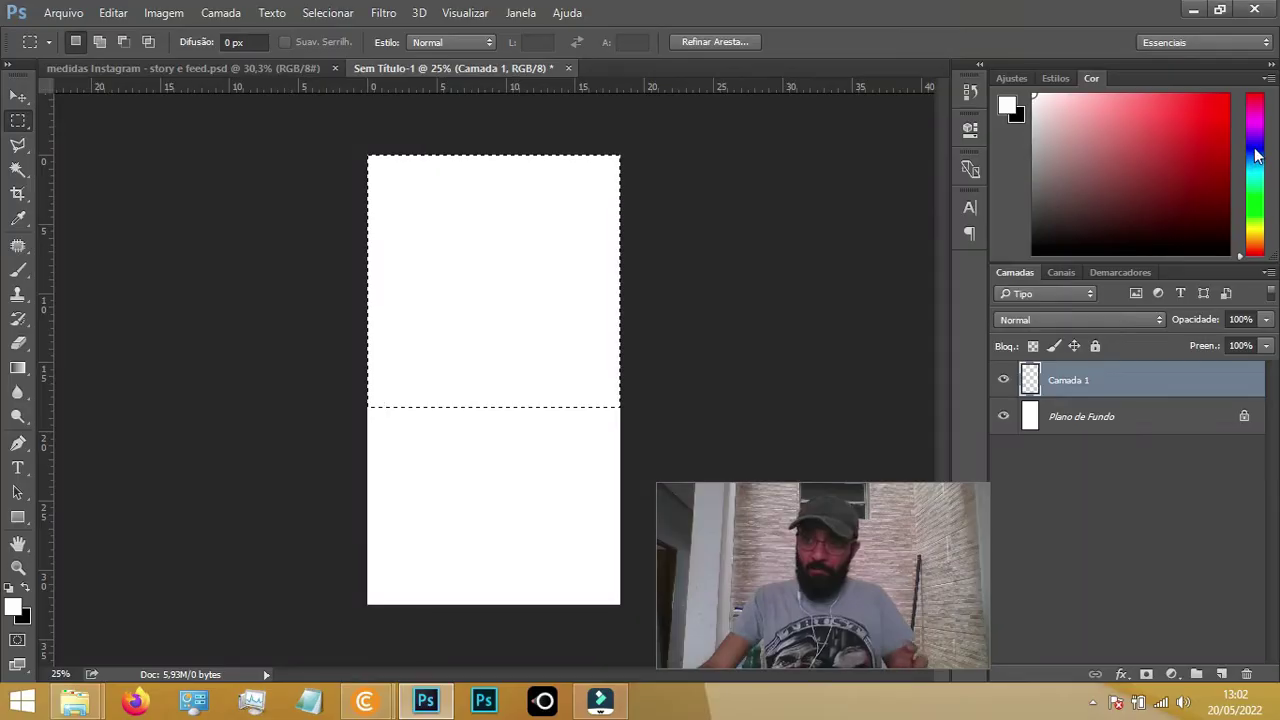
left_click(1256, 136)
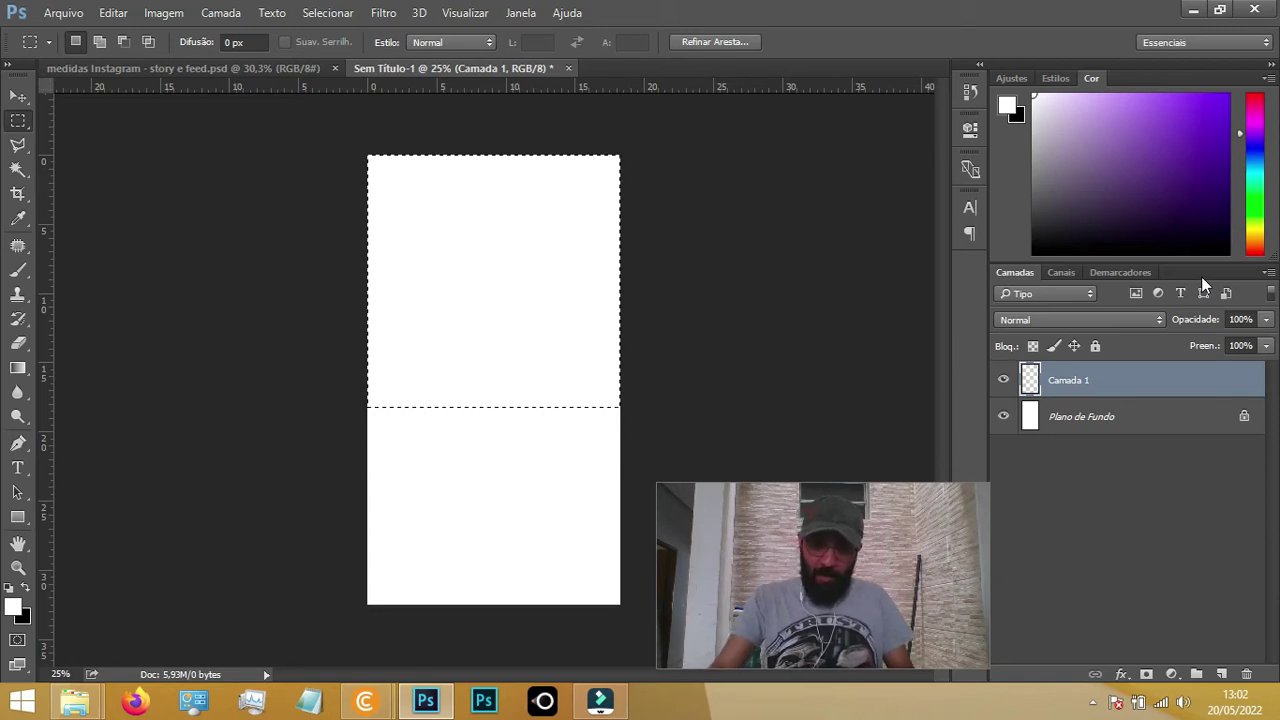
Fill the top square selection on Camada 1 with saturated purple, then deselect
left_click_drag(1222, 187, 1187, 132)
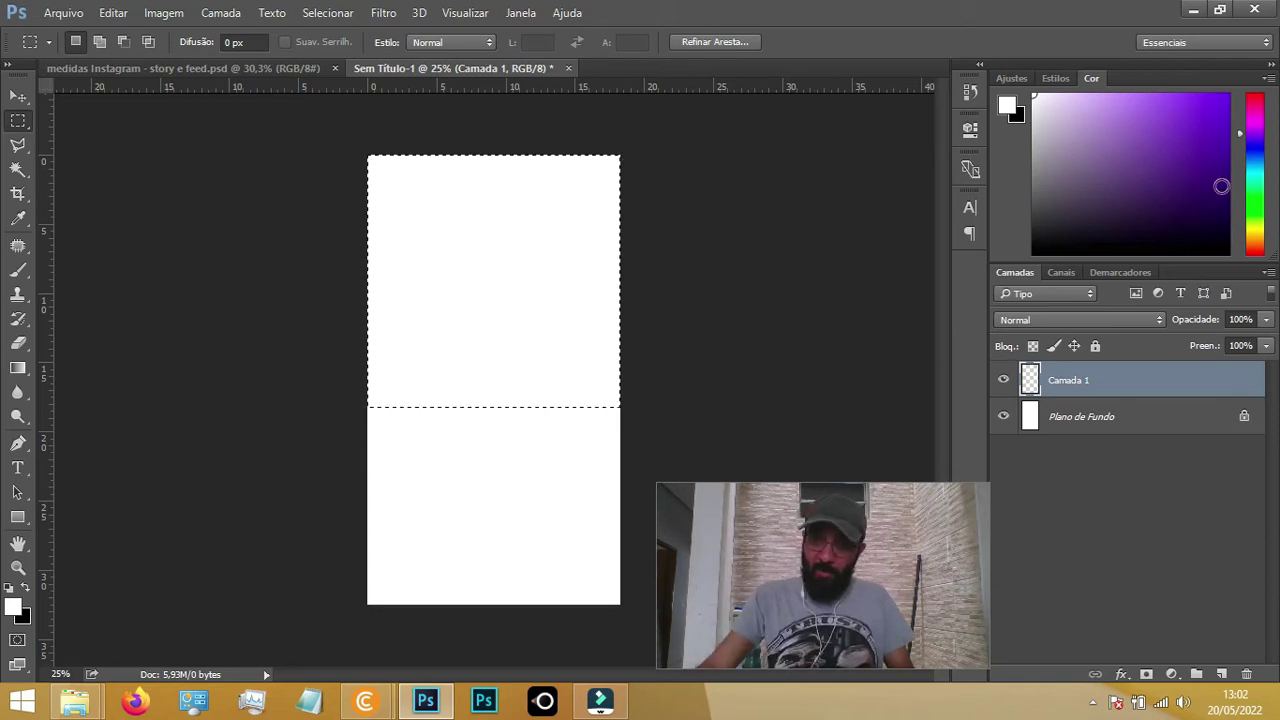
left_click(1187, 132)
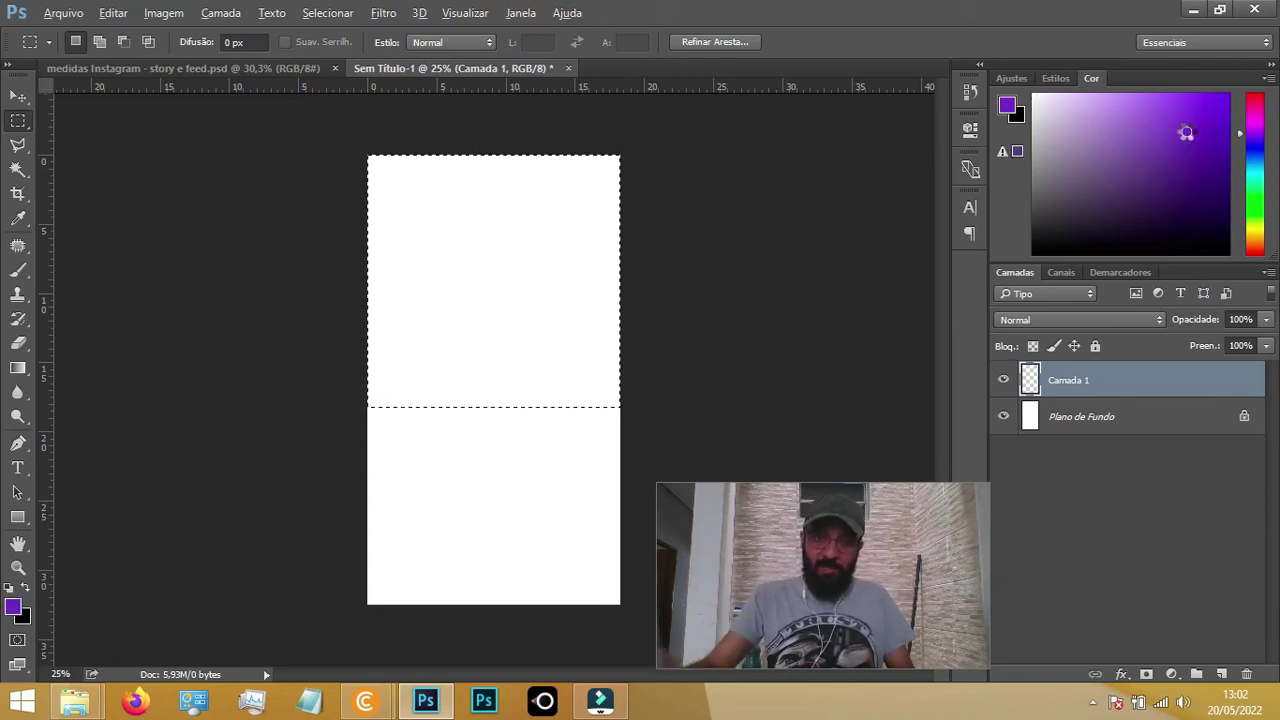
key("alt+BackSpace")
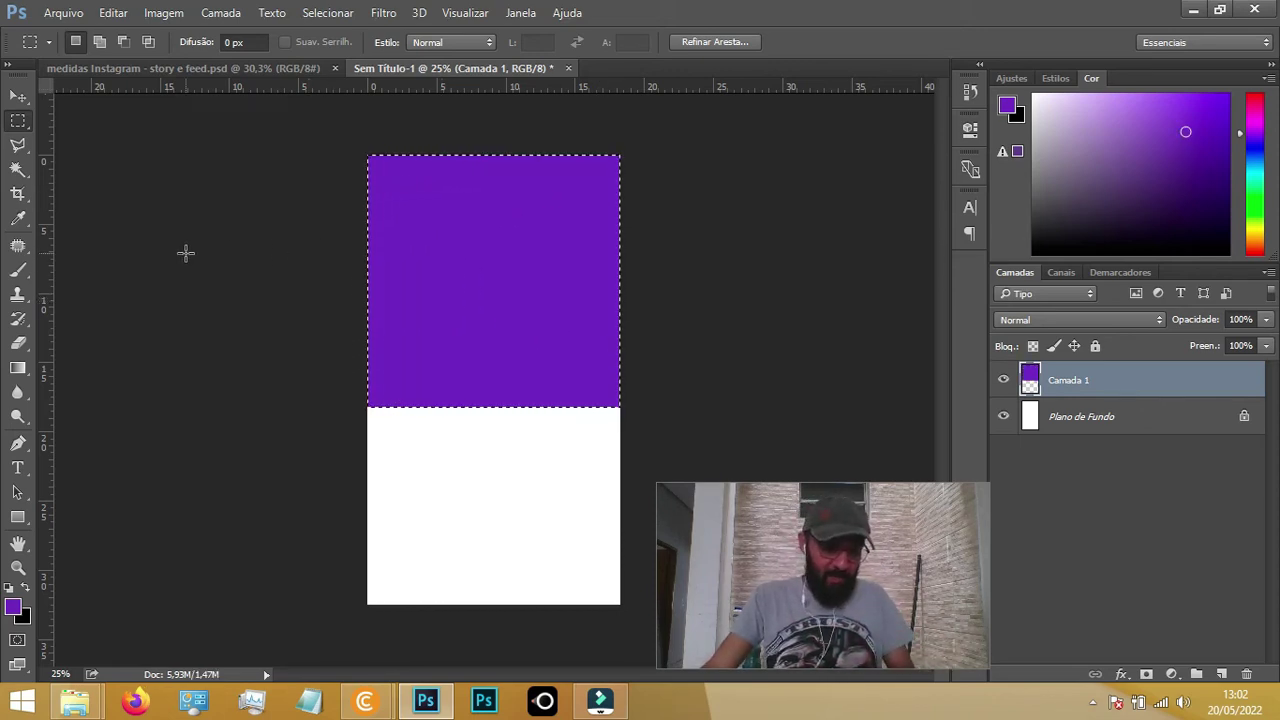
key("ctrl+d")
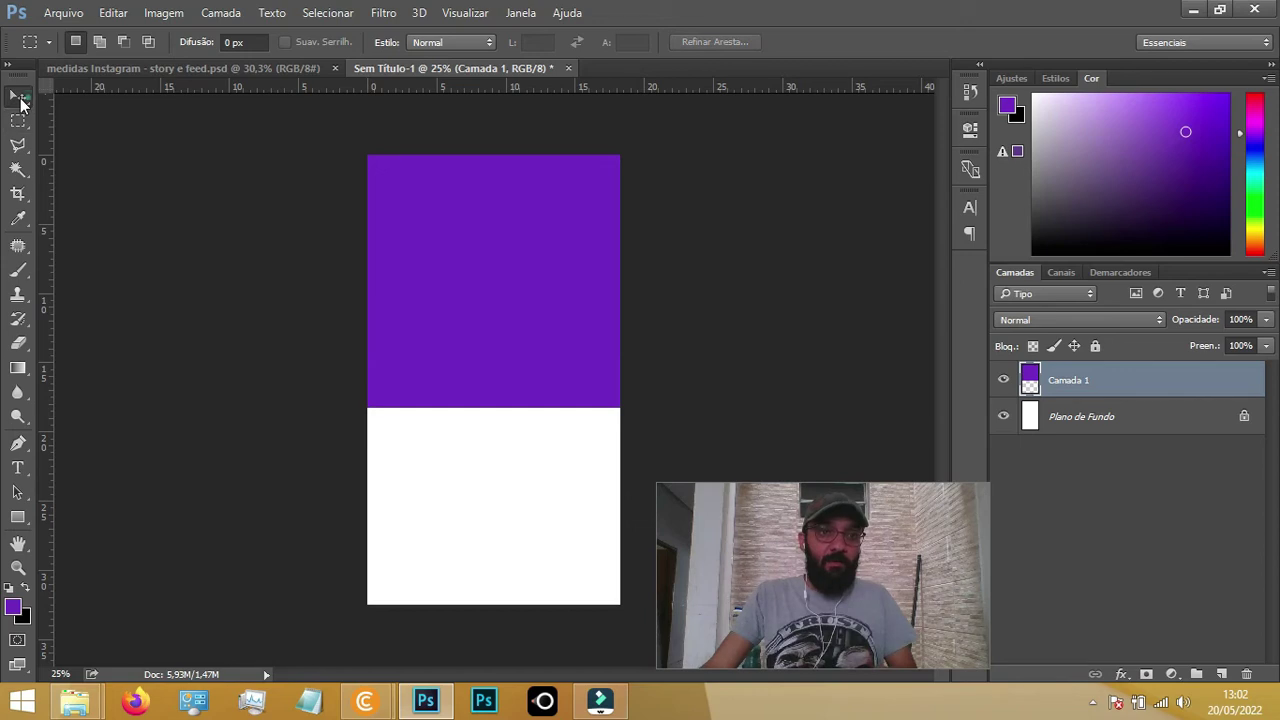
Move the purple square down to the middle of the canvas
left_click(19, 97)
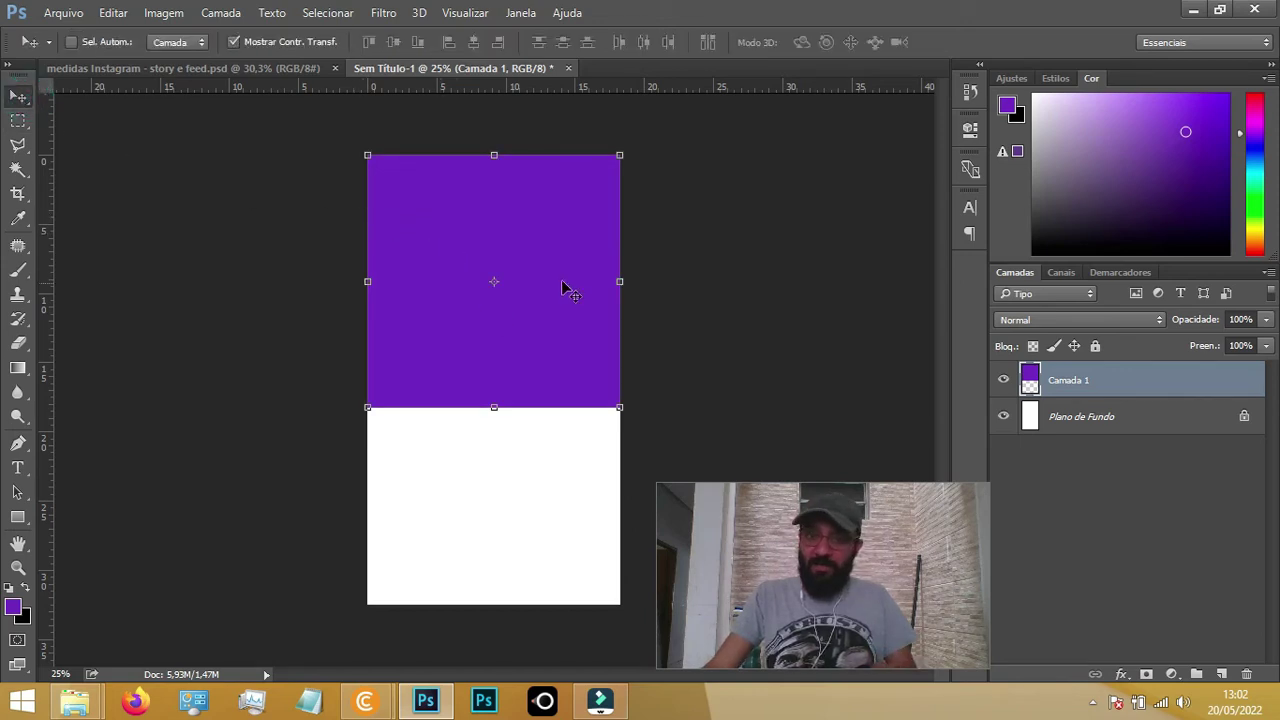
left_click_drag(571, 256, 570, 343)
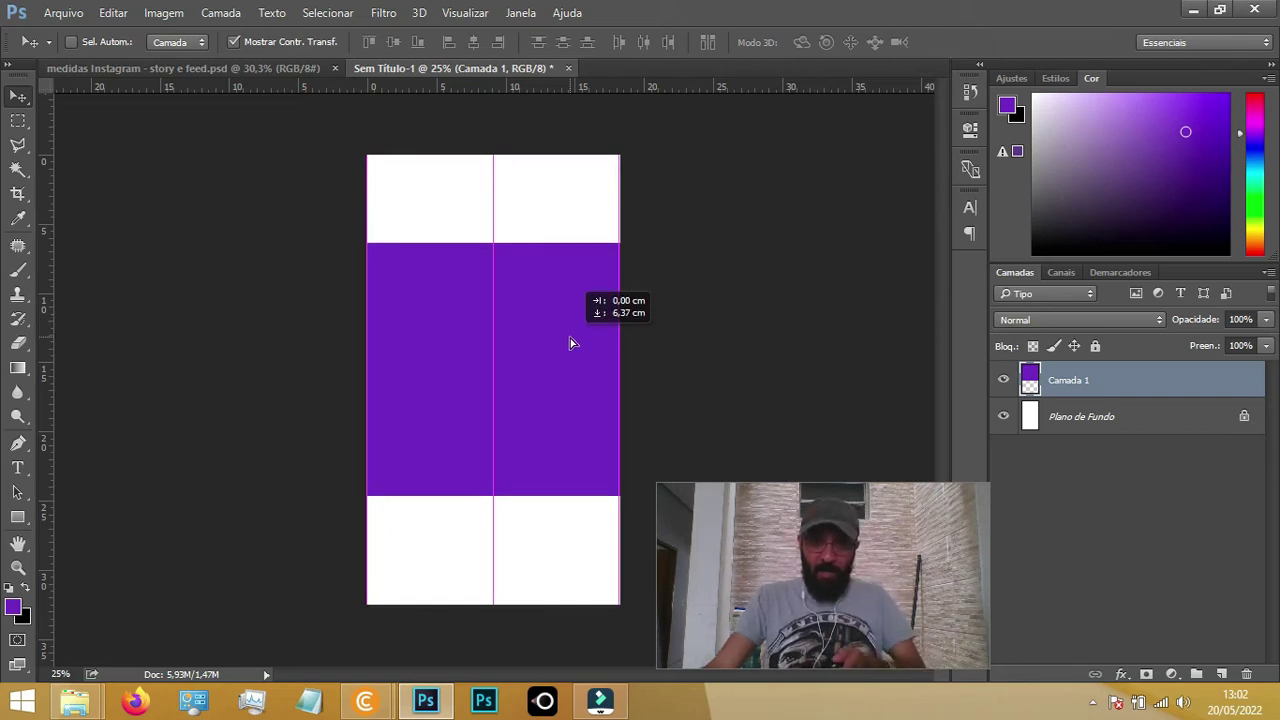
left_click_drag(570, 344, 570, 353)
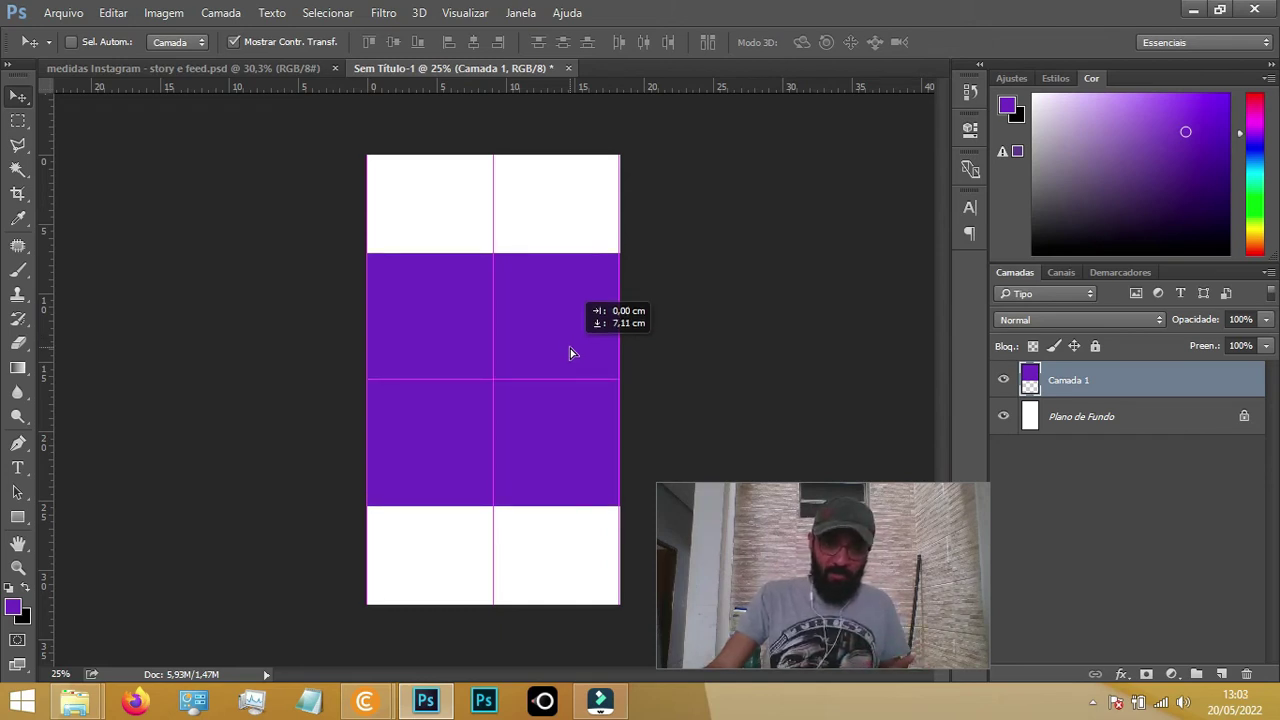
left_click_drag(570, 352, 570, 352)
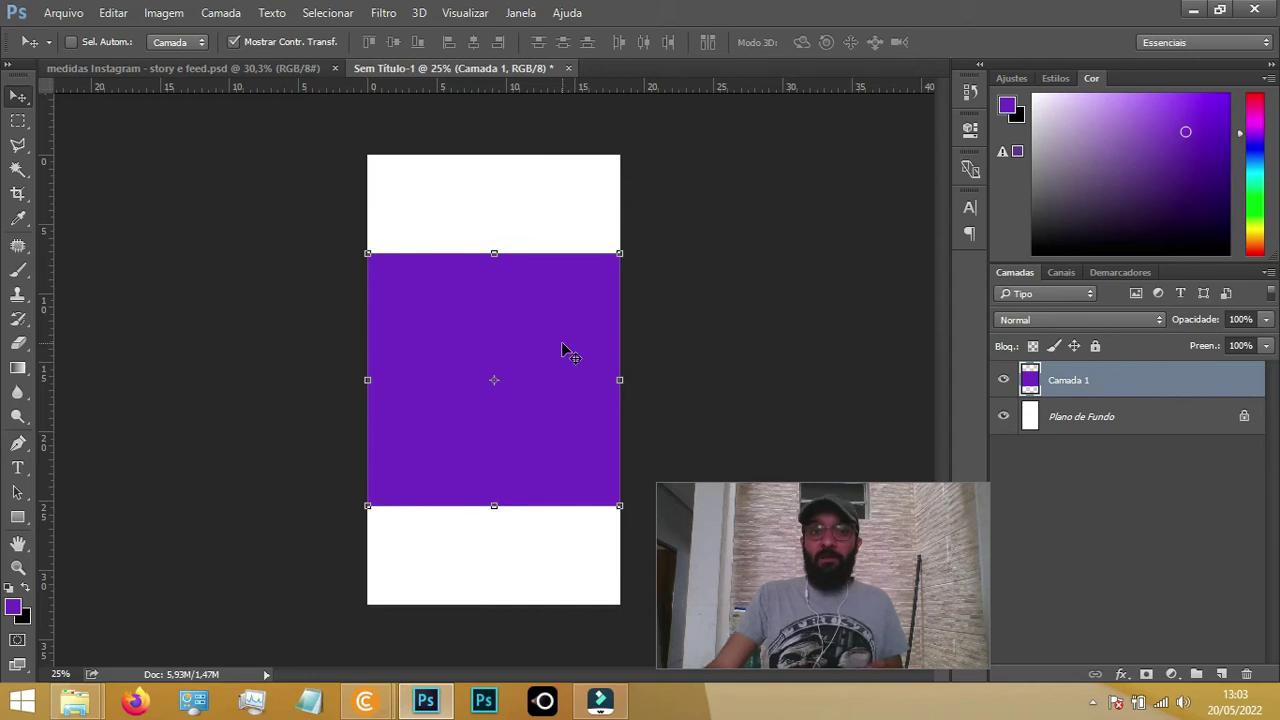
Add an empty Camada 2 layer directly above Plano de Fundo
left_click(1112, 420)
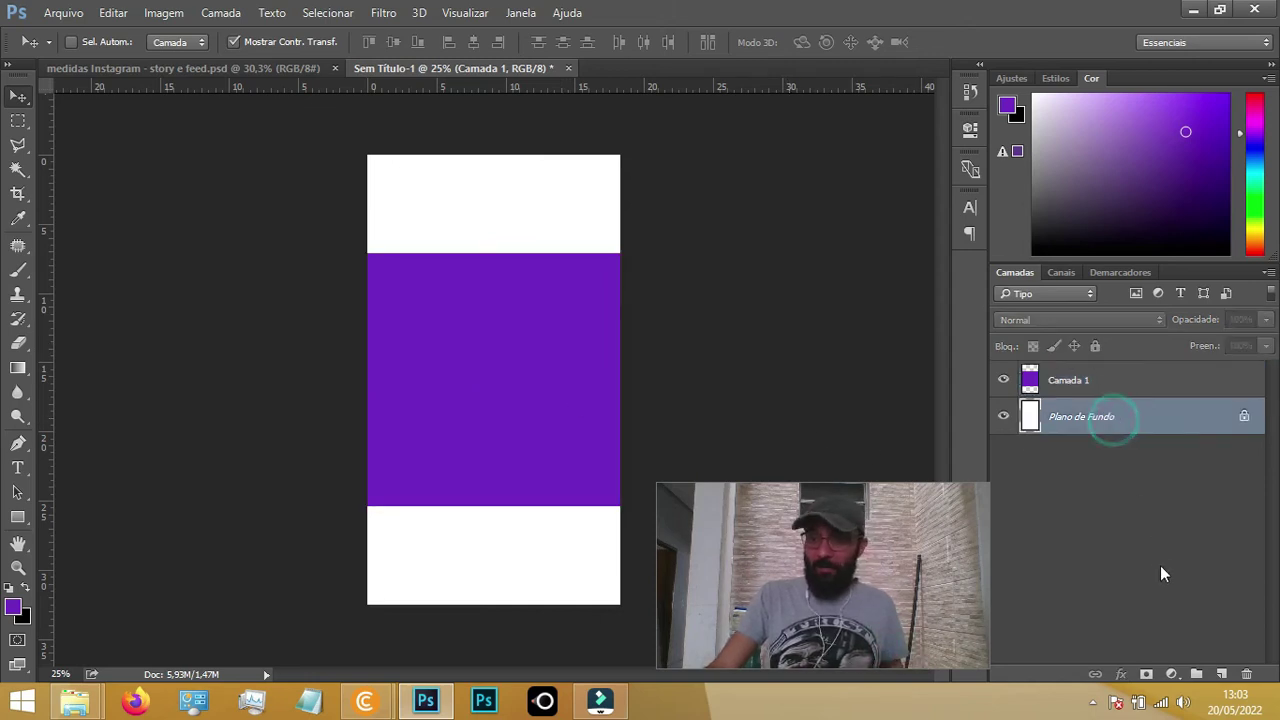
left_click(1218, 675)
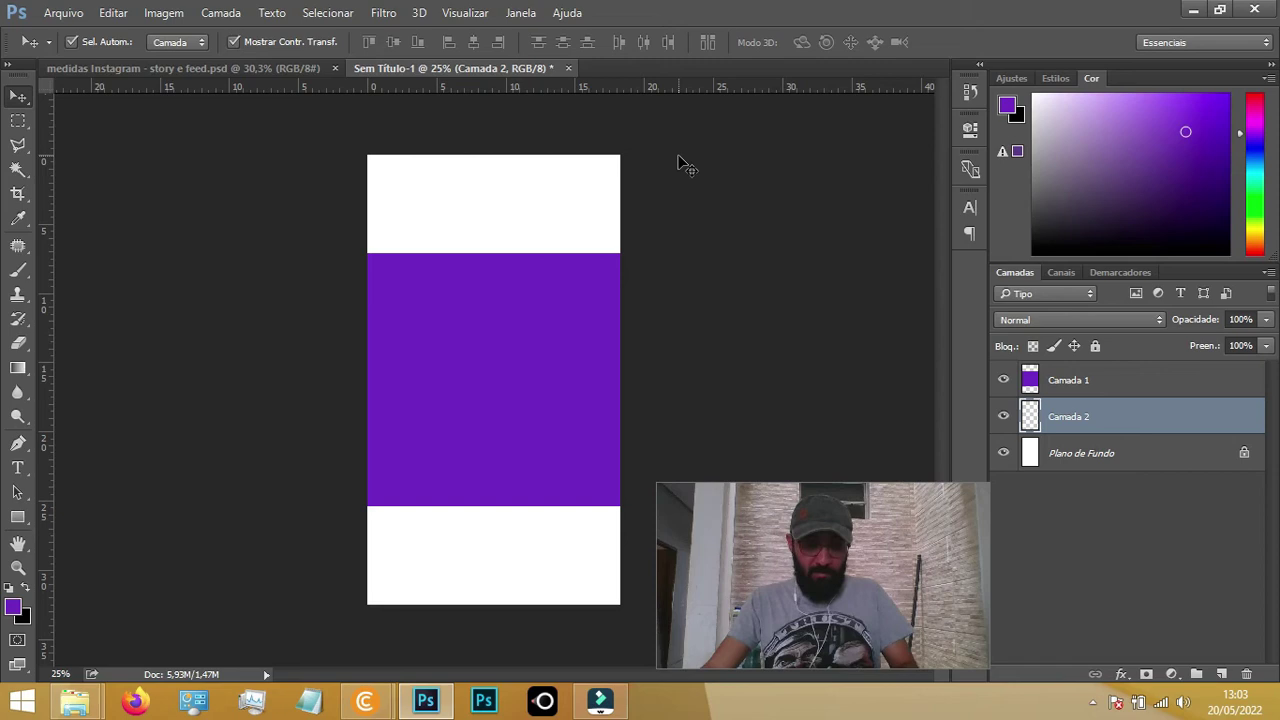
key("ctrl+n")
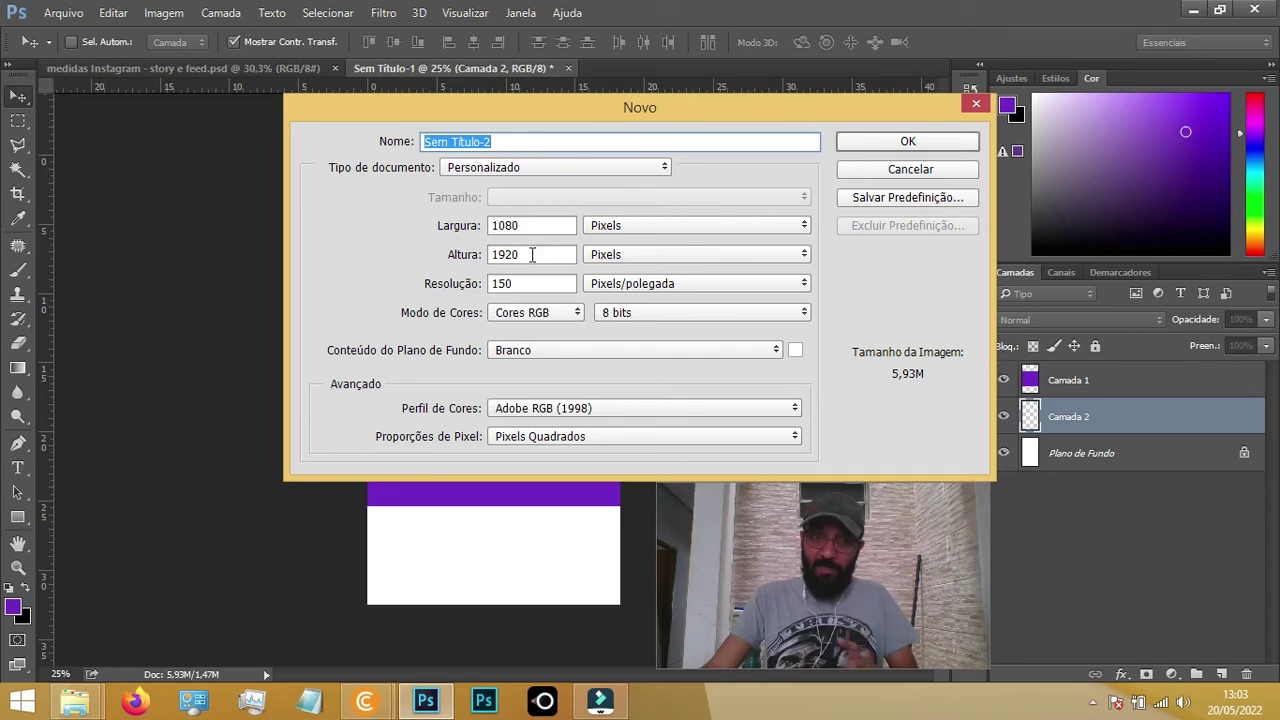
Create a new document with its height changed to 1350 pixels, keeping 1080 width
left_click_drag(535, 255, 505, 255)
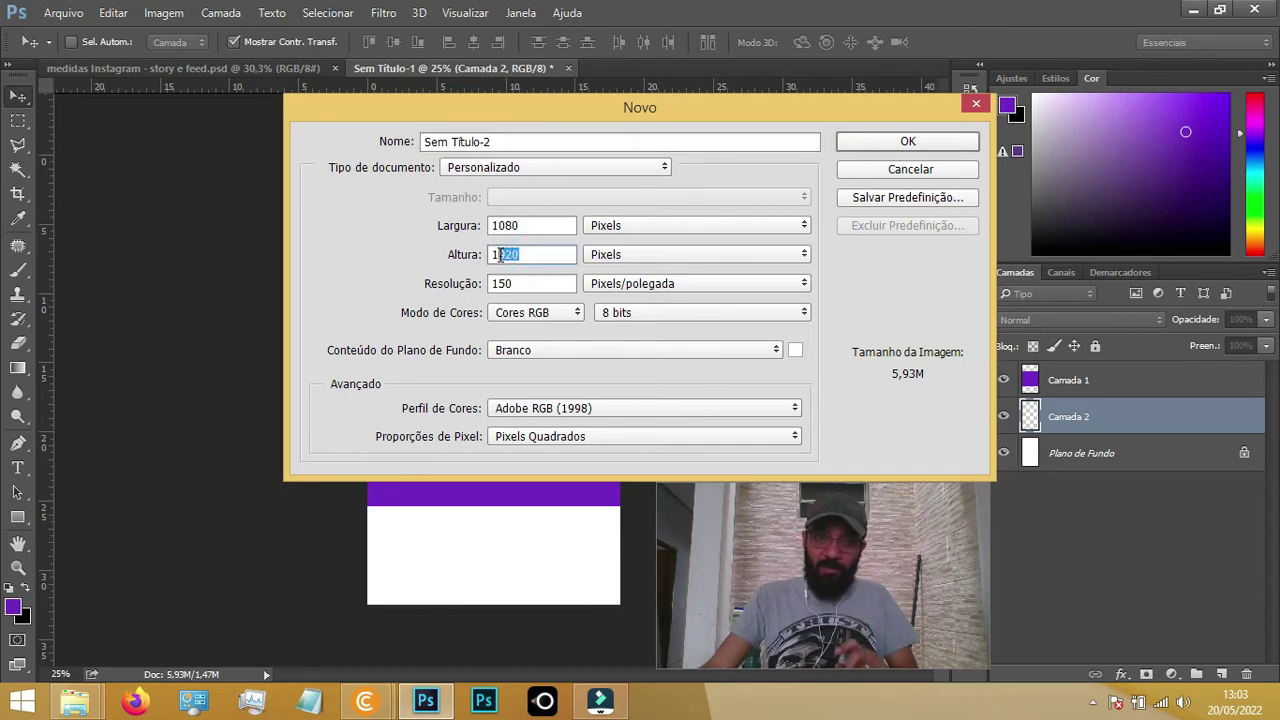
type("350")
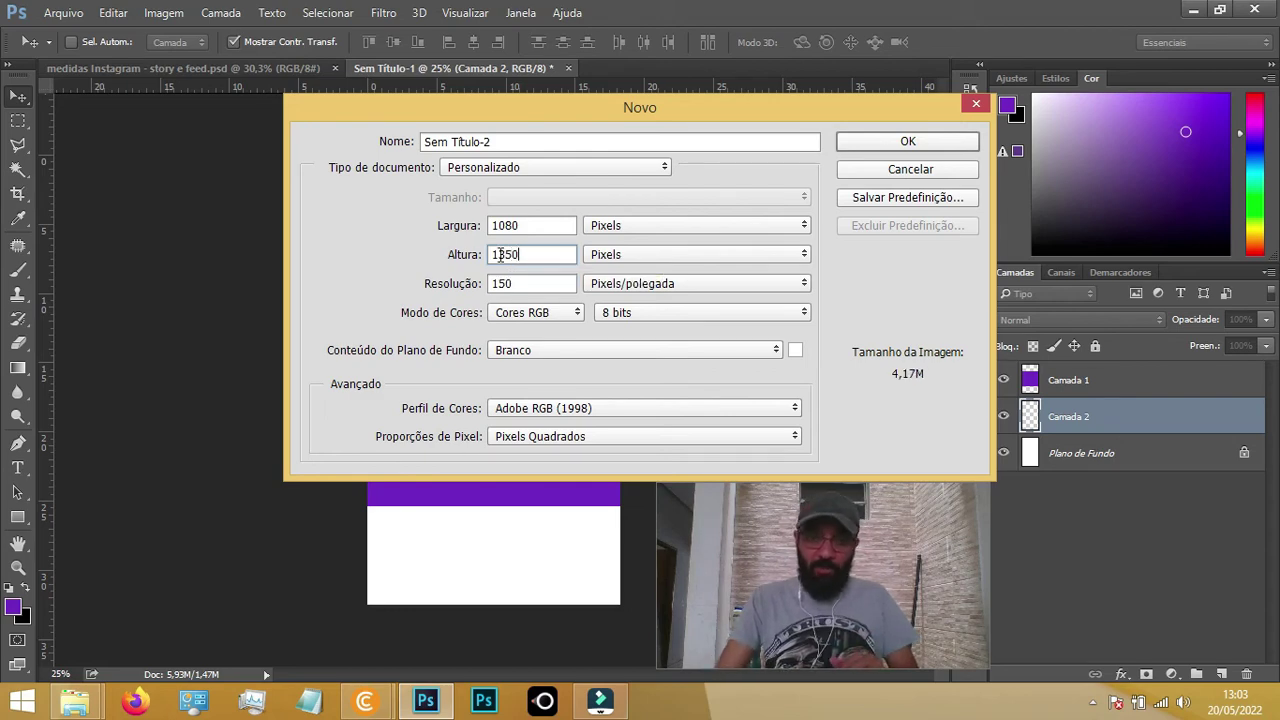
key("Return")
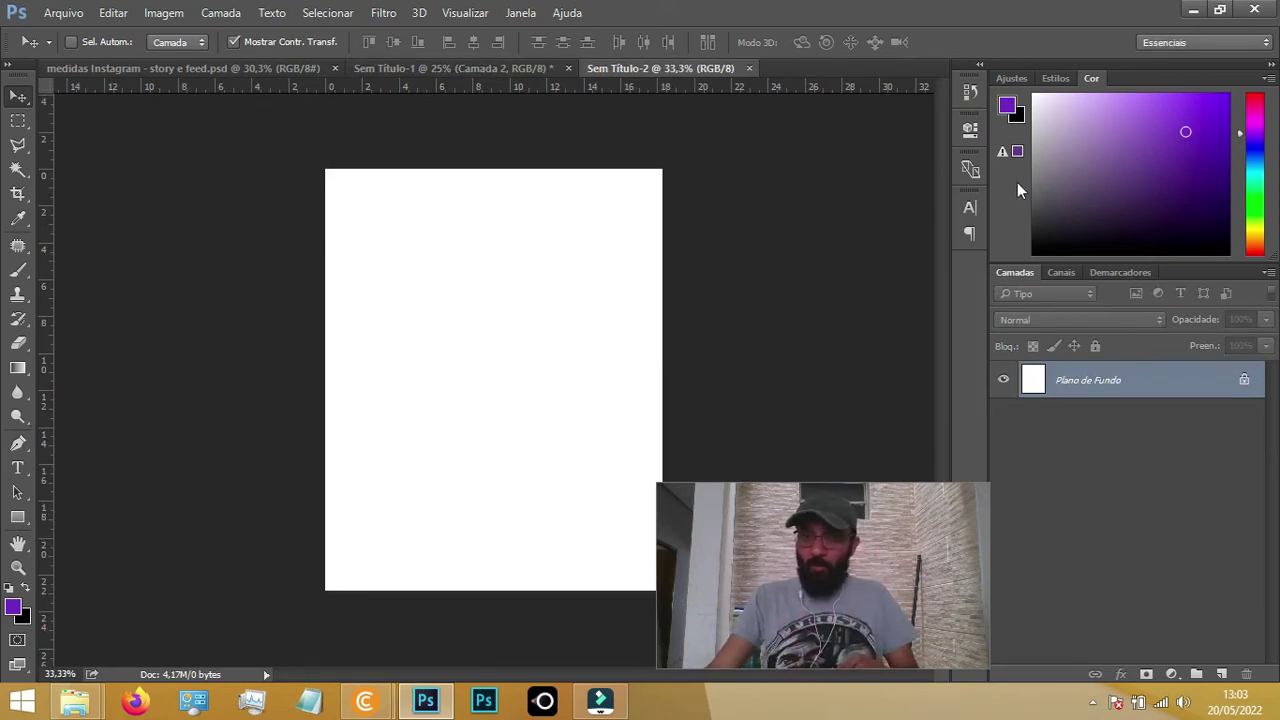
left_click(1258, 247)
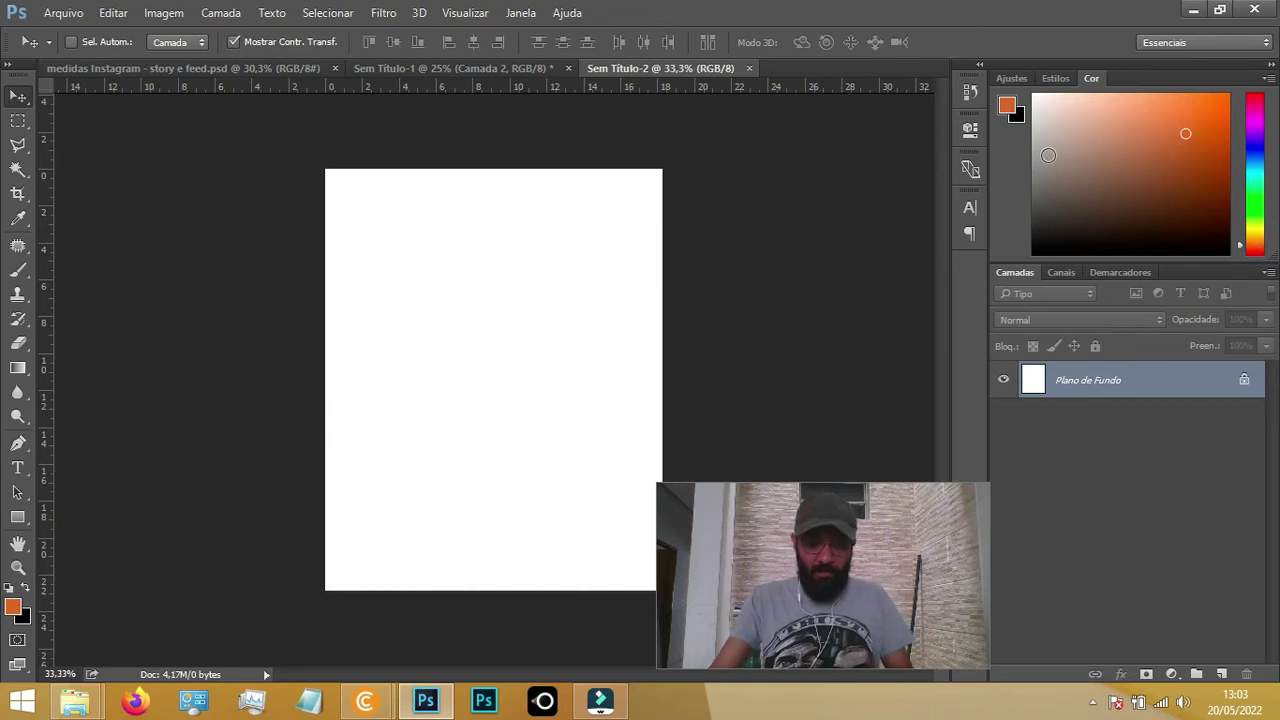
Fill Sem Título-2's background with orange, select all, and drag it toward Sem Título-1
key("alt+BackSpace")
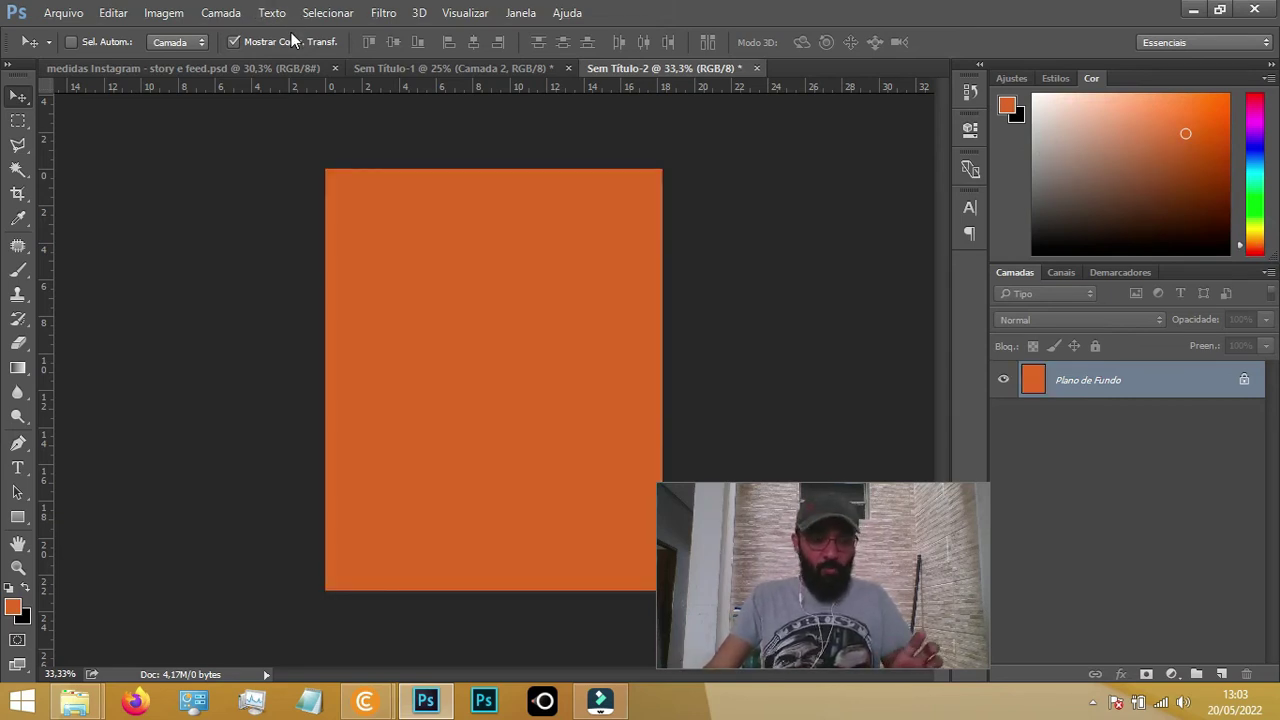
key("ctrl+a")
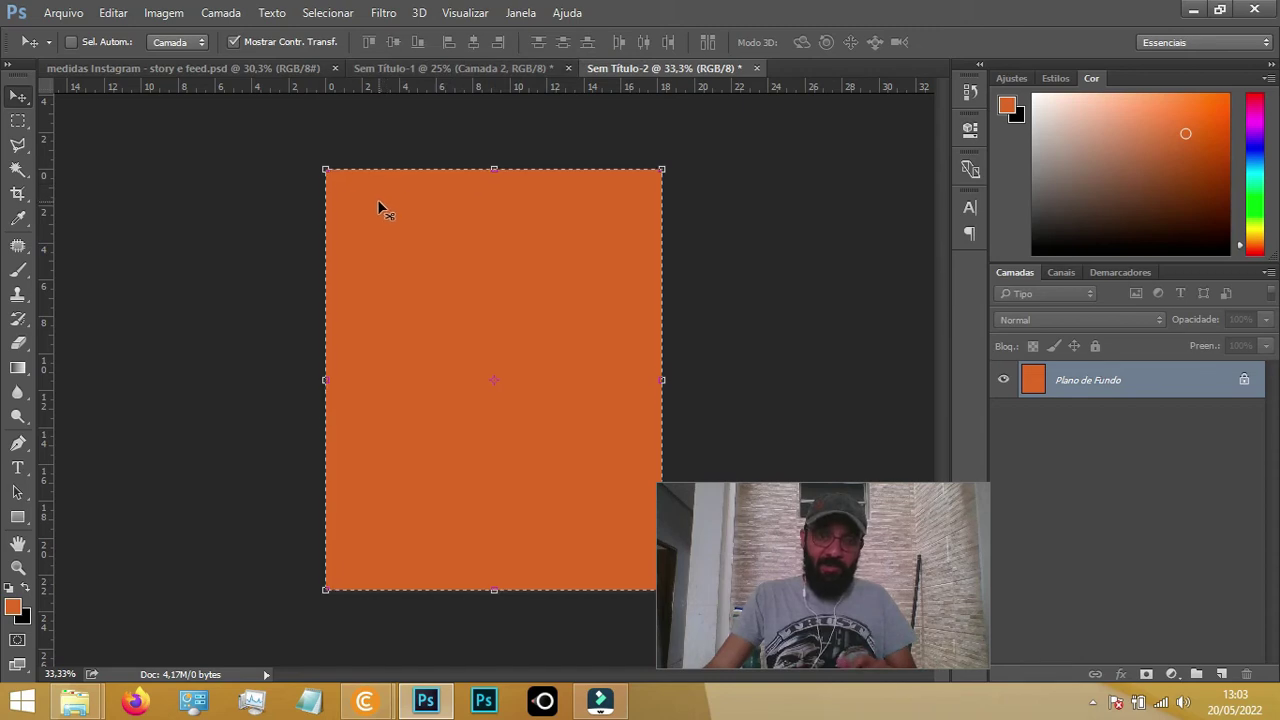
left_click_drag(396, 204, 409, 74)
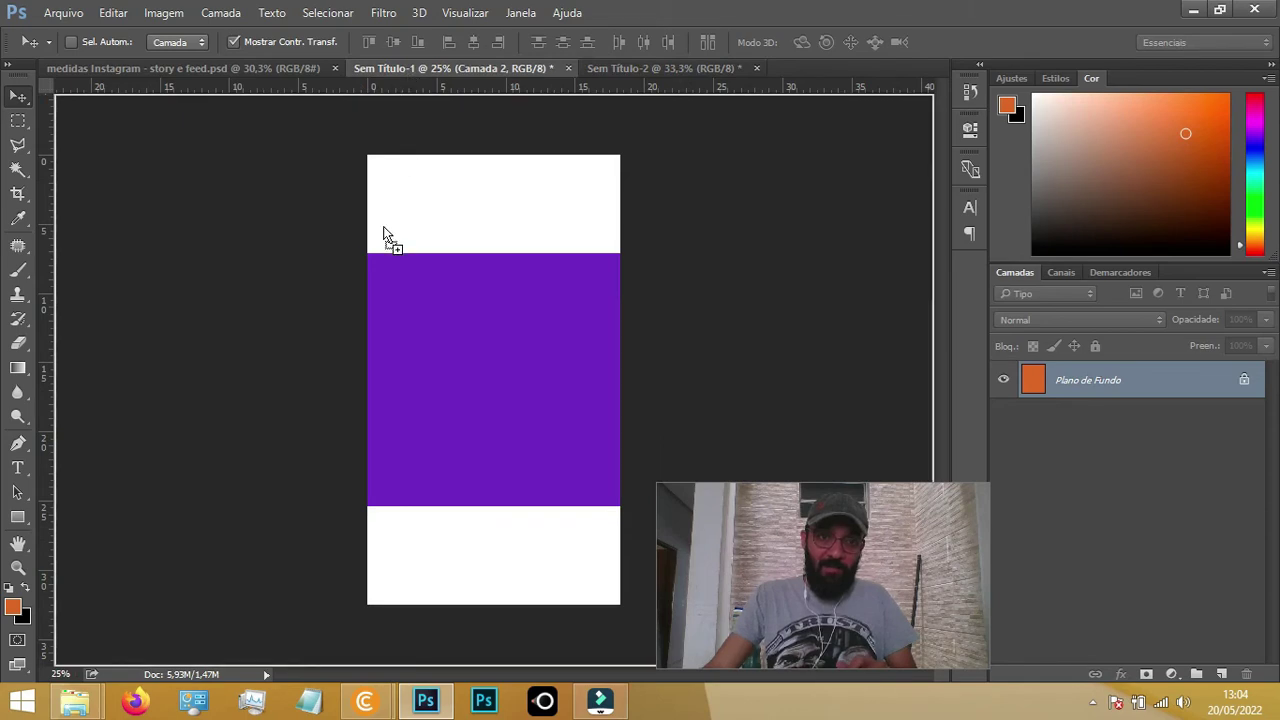
Drop the orange fill into Sem Título-1, then close Sem Título-2 without saving
mouse_move(409, 97)
left_mouse_down()
mouse_move(380, 236)
mouse_move(430, 241)
left_mouse_up()
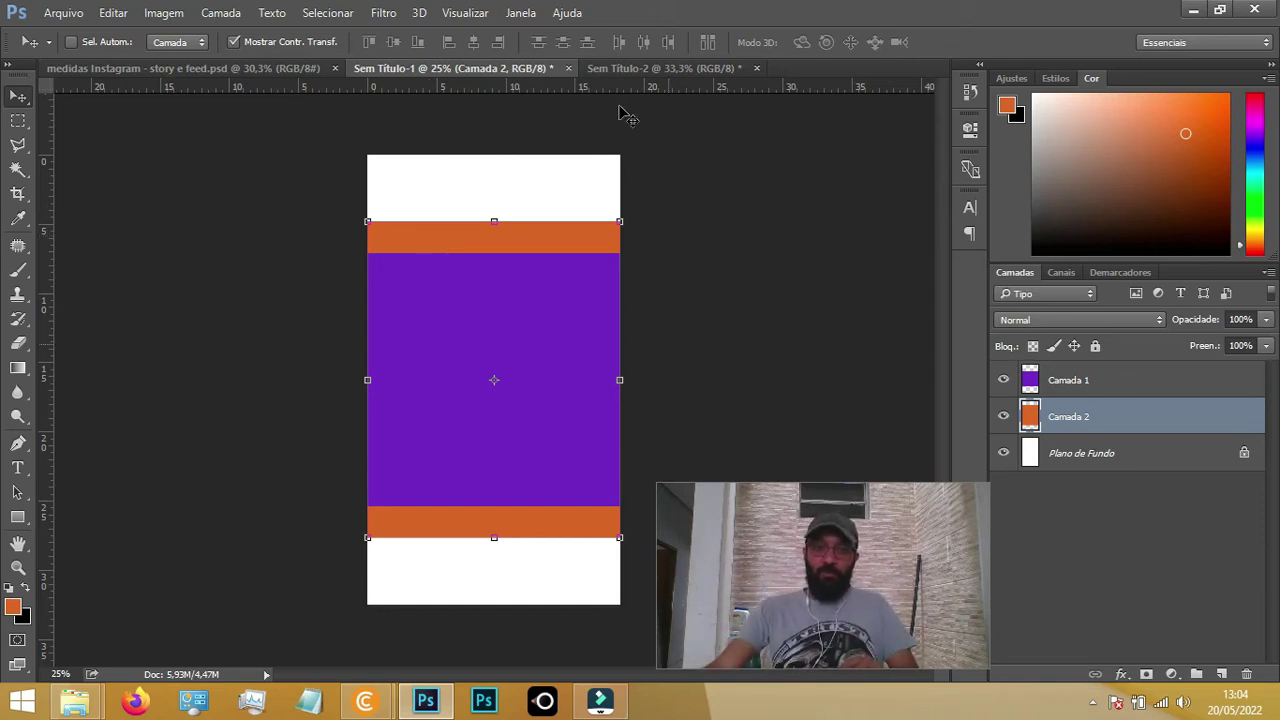
left_click(757, 68)
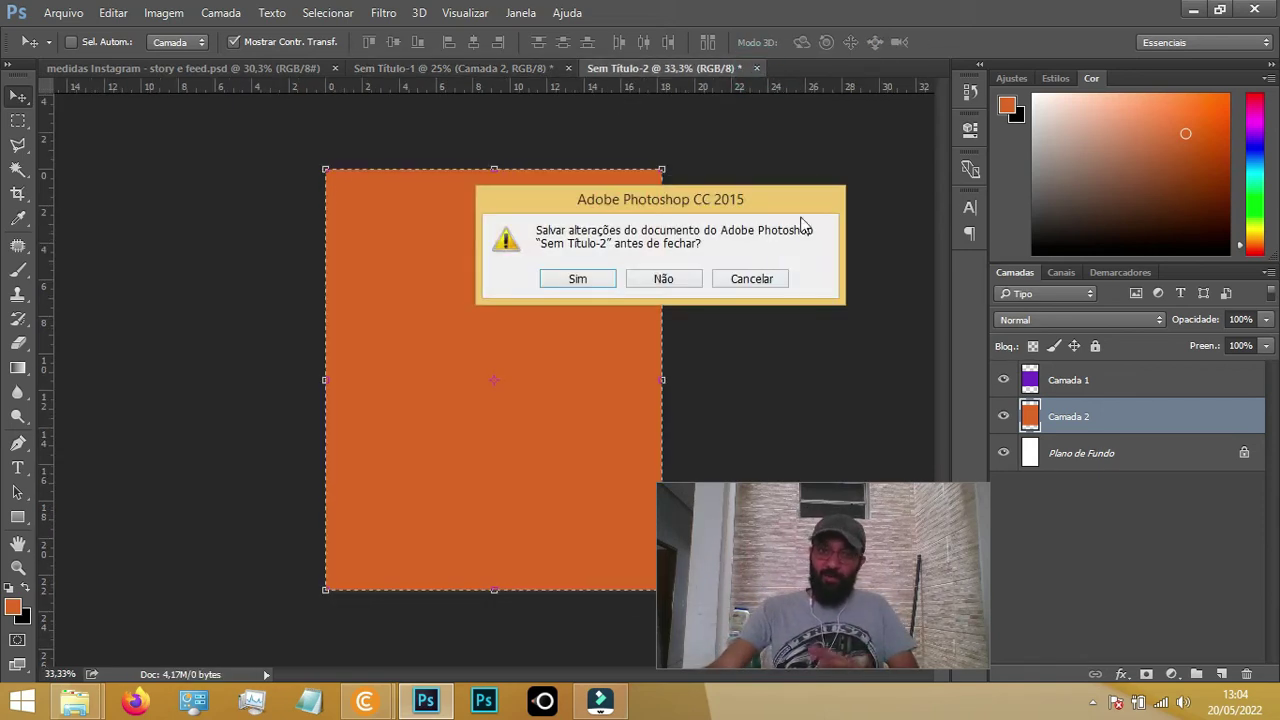
left_click(677, 281)
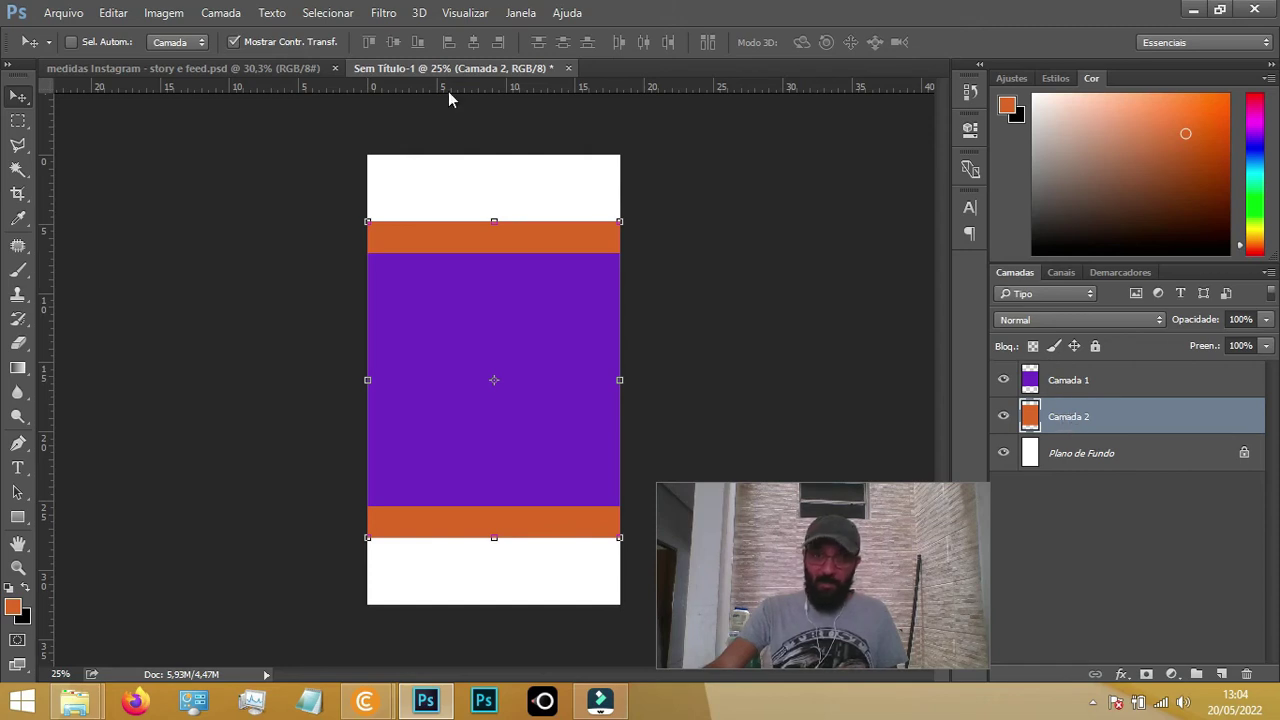
Place horizontal guides at the orange band's top and bottom edges
mouse_move(457, 86)
left_mouse_down()
mouse_move(443, 217)
mouse_move(437, 206)
mouse_move(424, 226)
left_mouse_up()
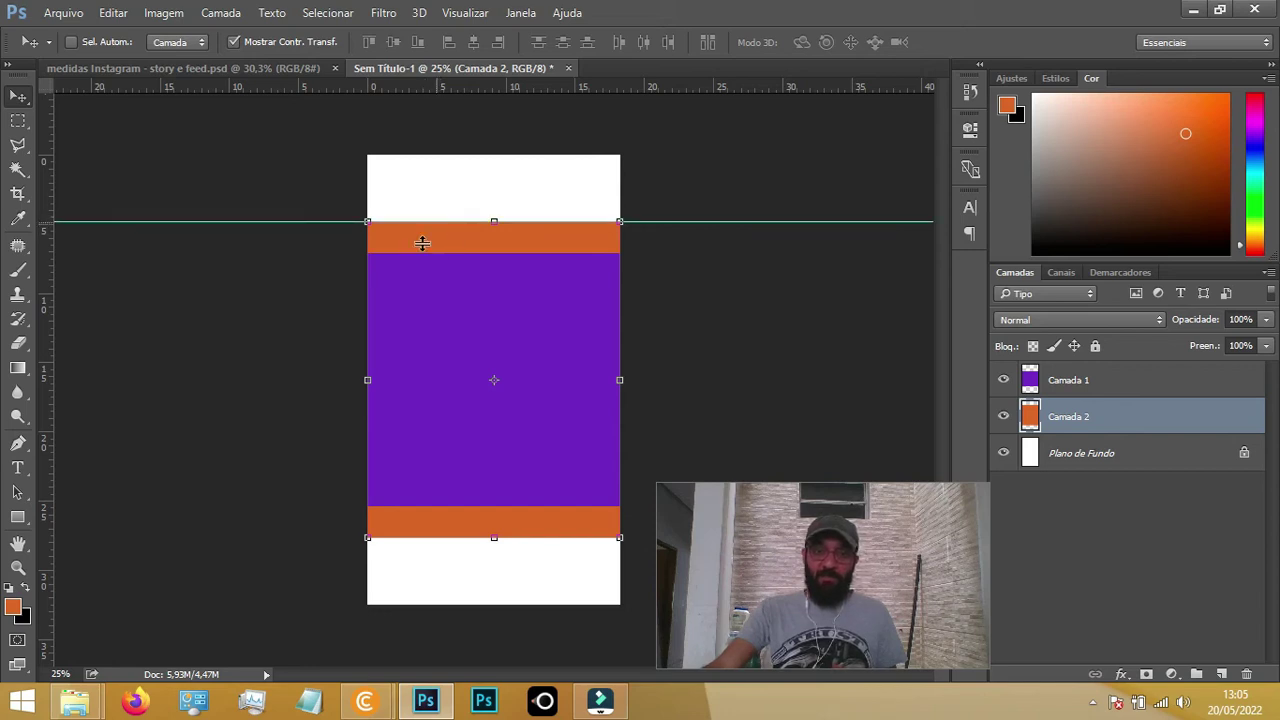
left_click_drag(397, 89, 412, 249)
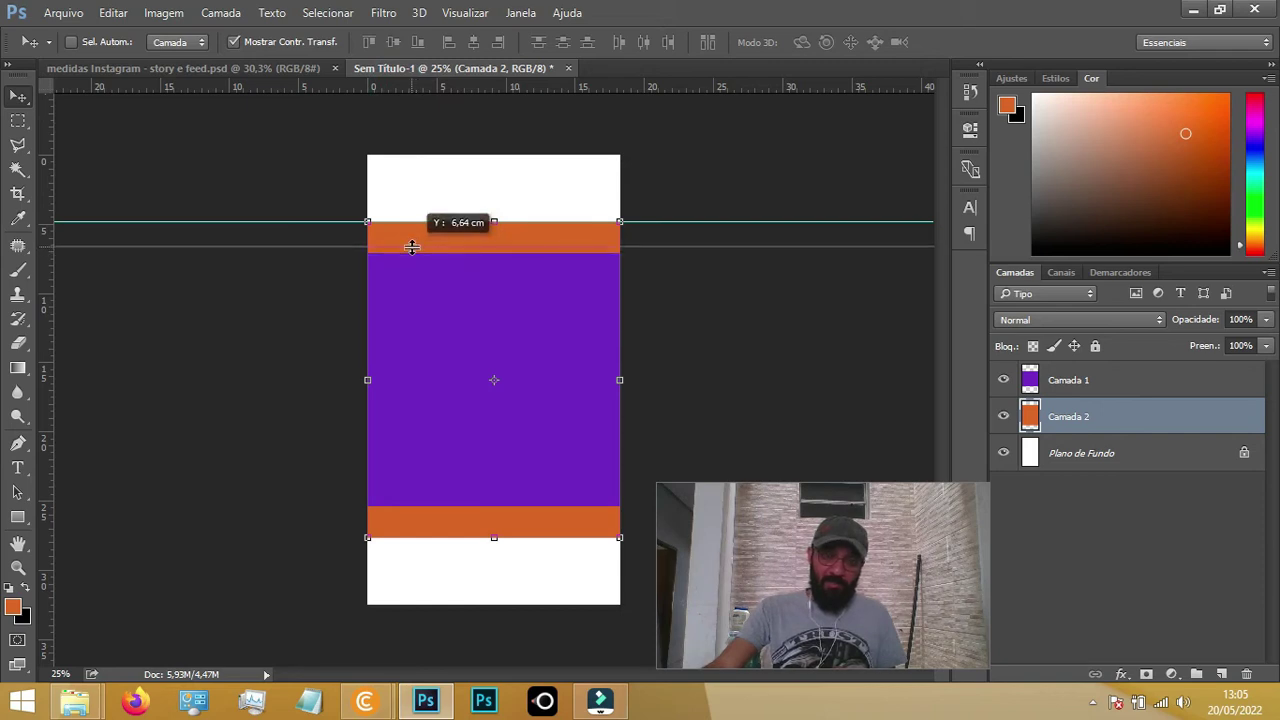
mouse_move(412, 249)
left_mouse_down()
mouse_move(414, 429)
mouse_move(454, 443)
mouse_move(449, 538)
left_mouse_up()
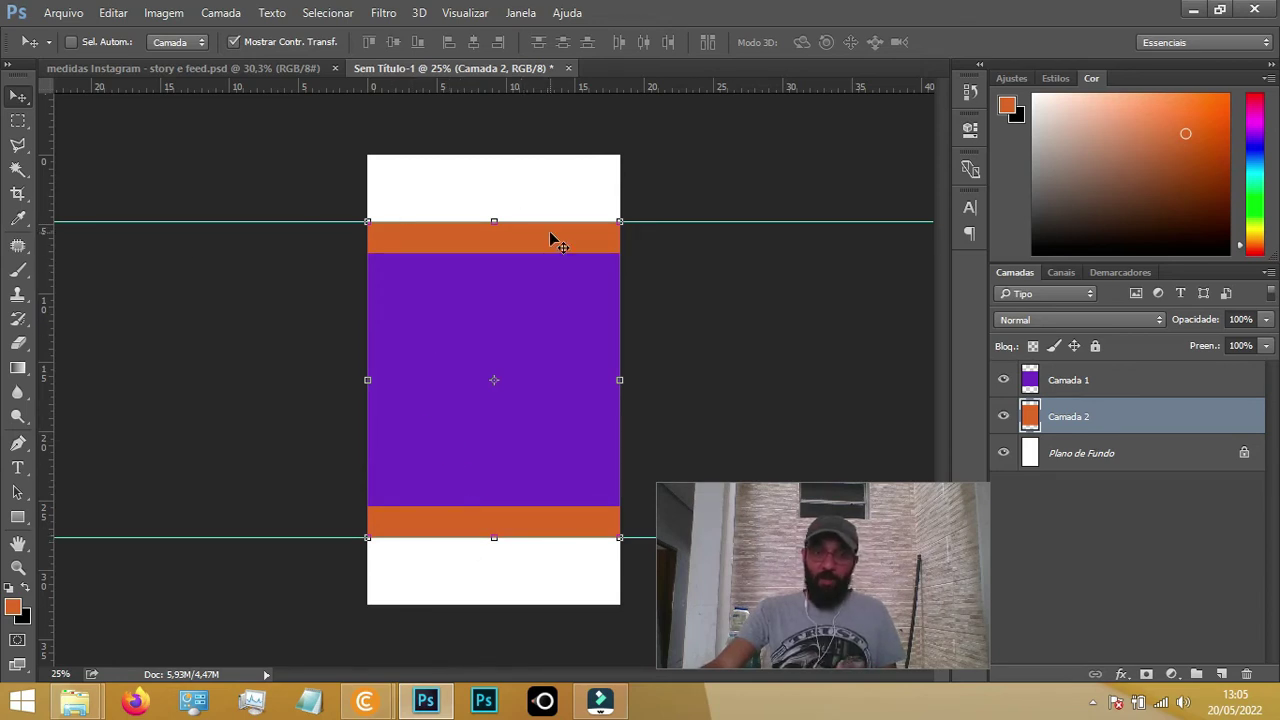
Add guides snapped to the purple block's top and bottom edges, then delete the coloured layers
left_click(1083, 382)
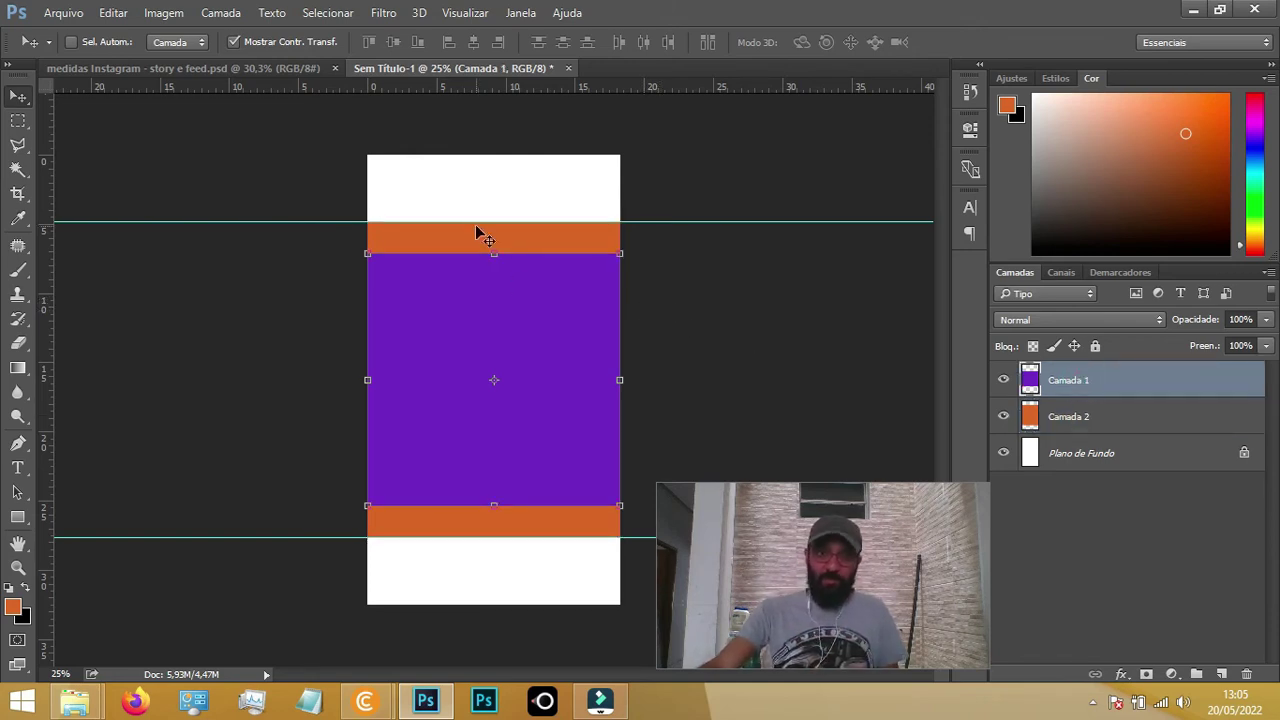
left_click_drag(465, 84, 448, 242)
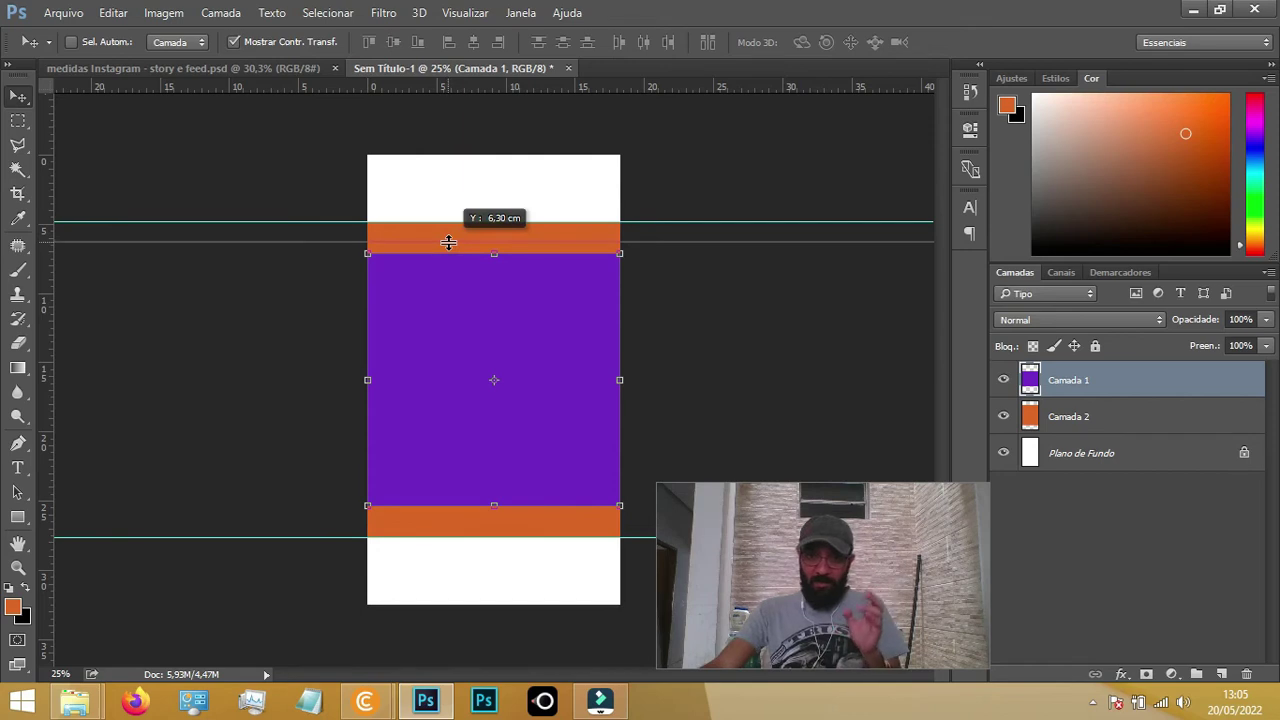
left_click_drag(448, 242, 449, 250)
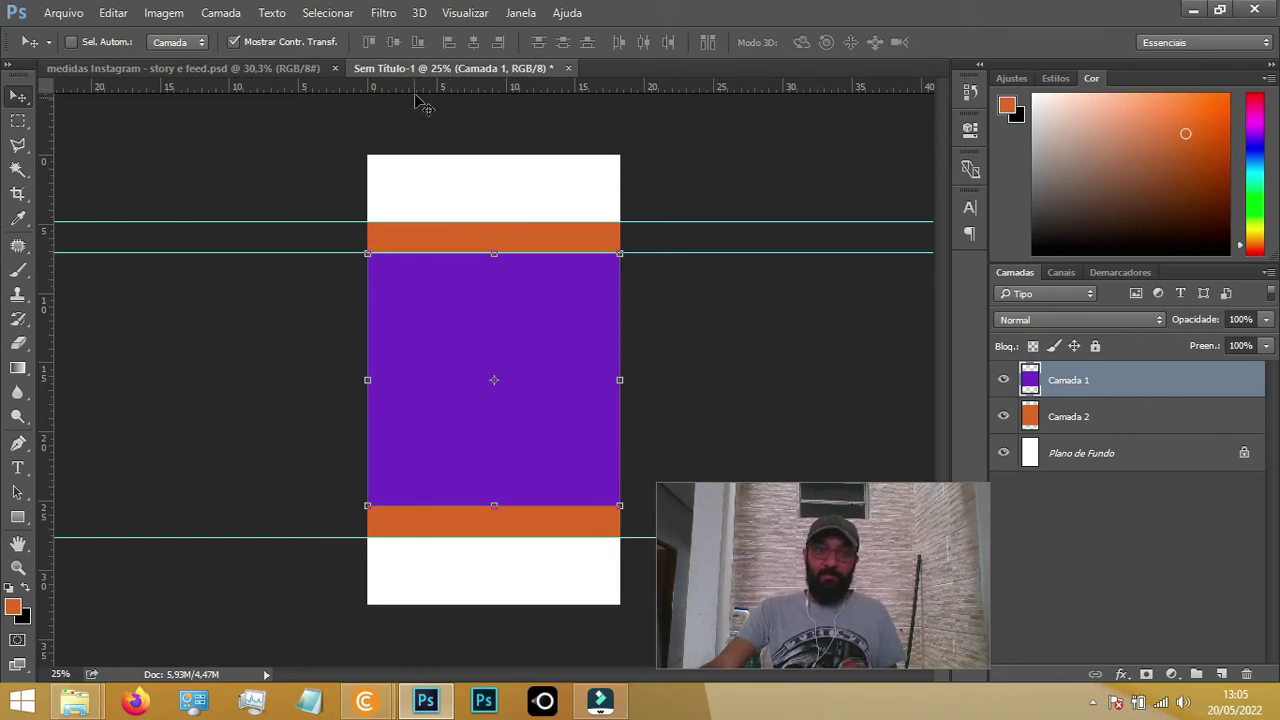
left_click_drag(420, 88, 420, 505)
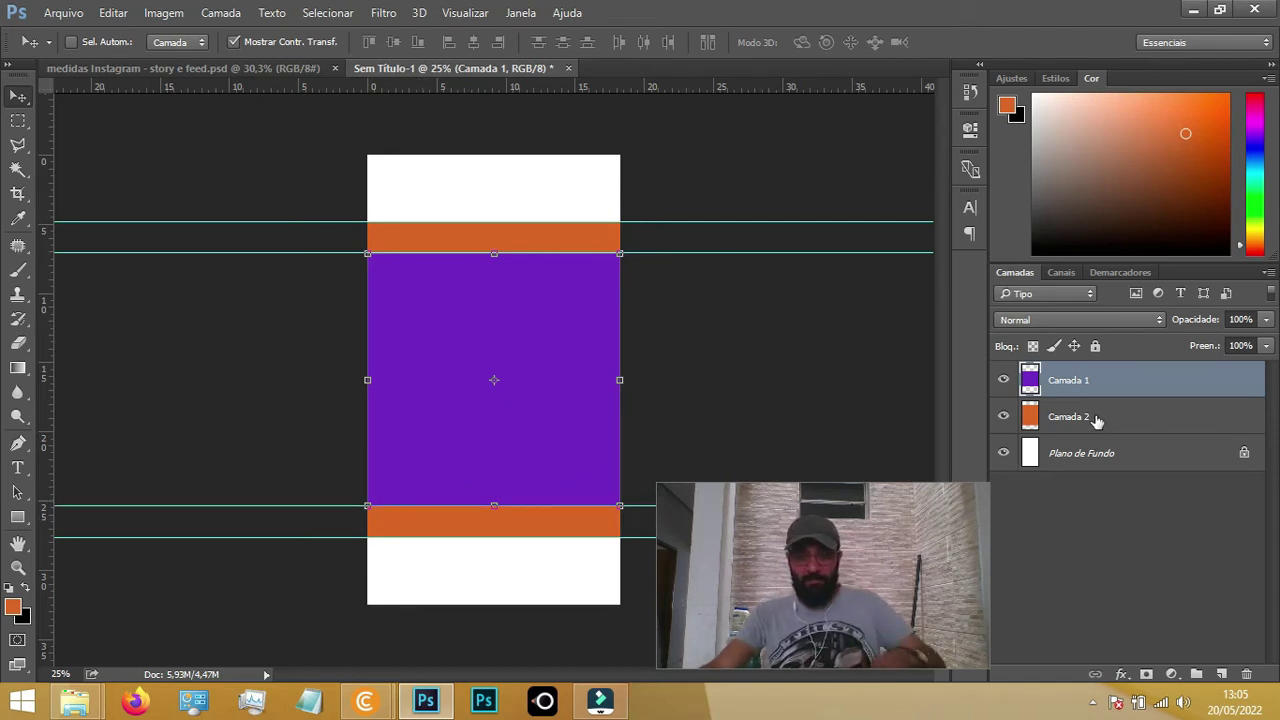
key("Delete")
key("Delete")
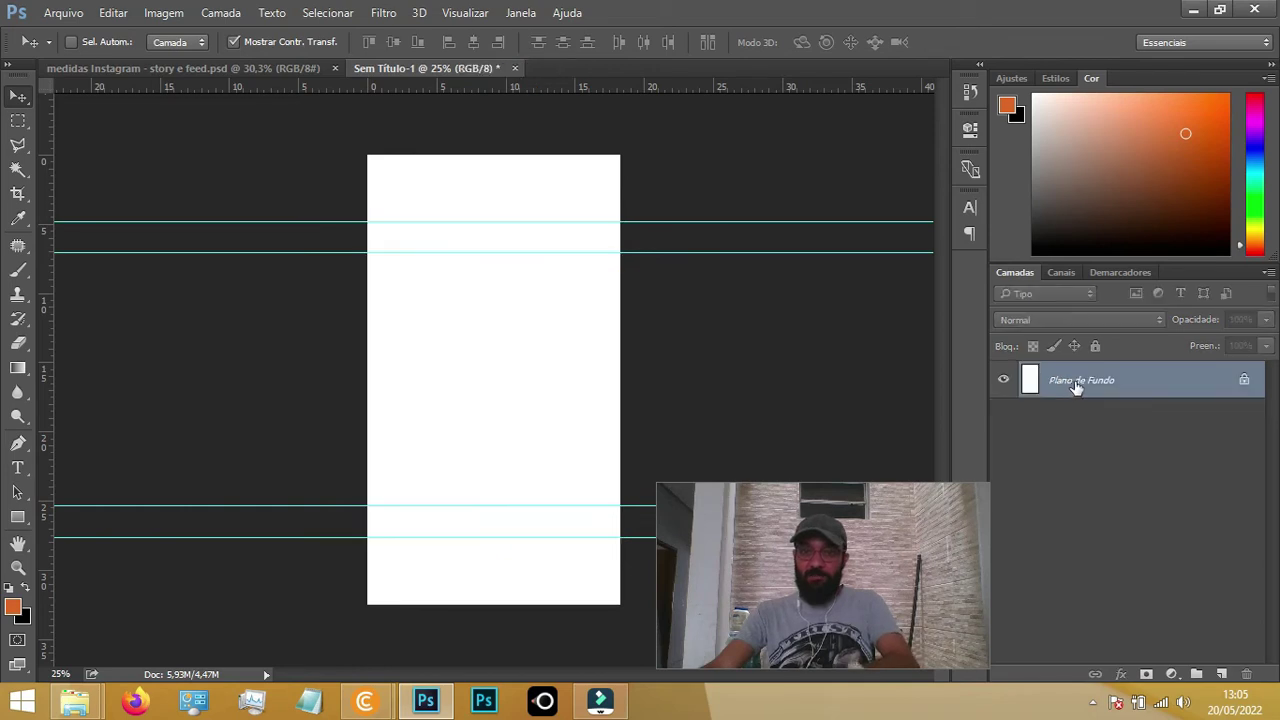
Pick a darker blue foreground colour in the Color panel
left_click(1118, 123)
left_click_drag(1118, 123, 1073, 182)
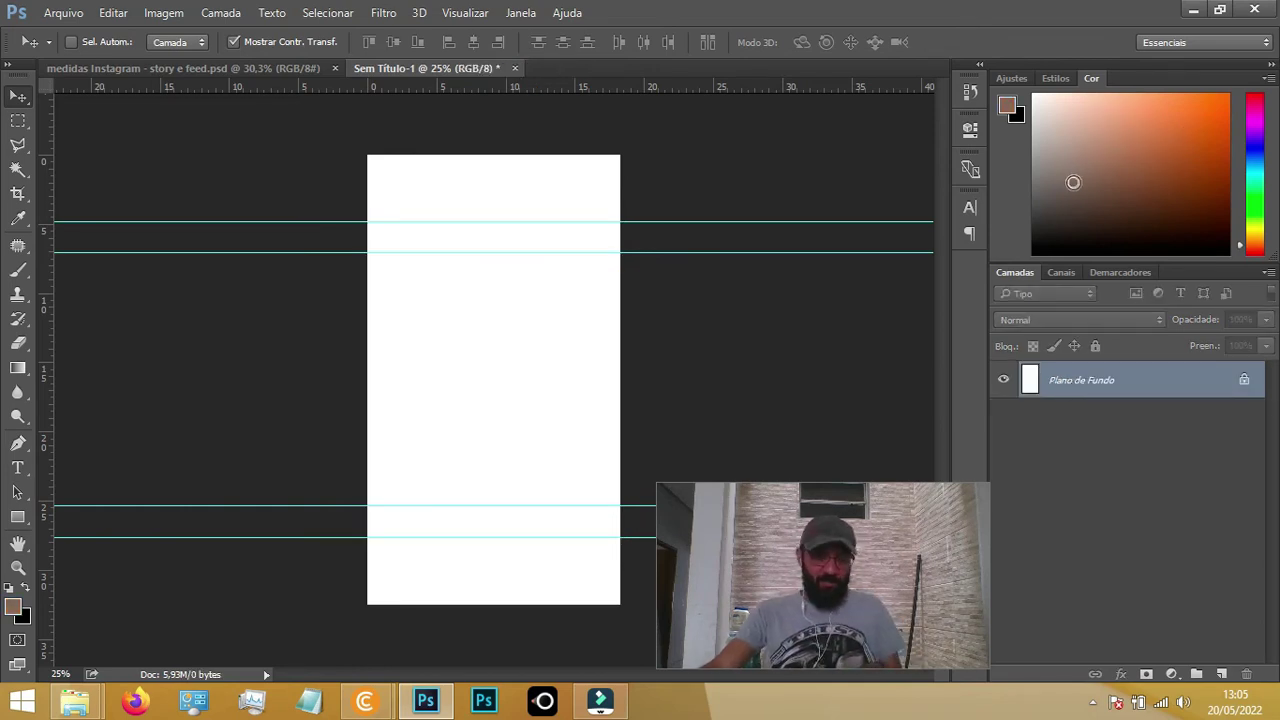
left_click(1258, 162)
left_click(1124, 167)
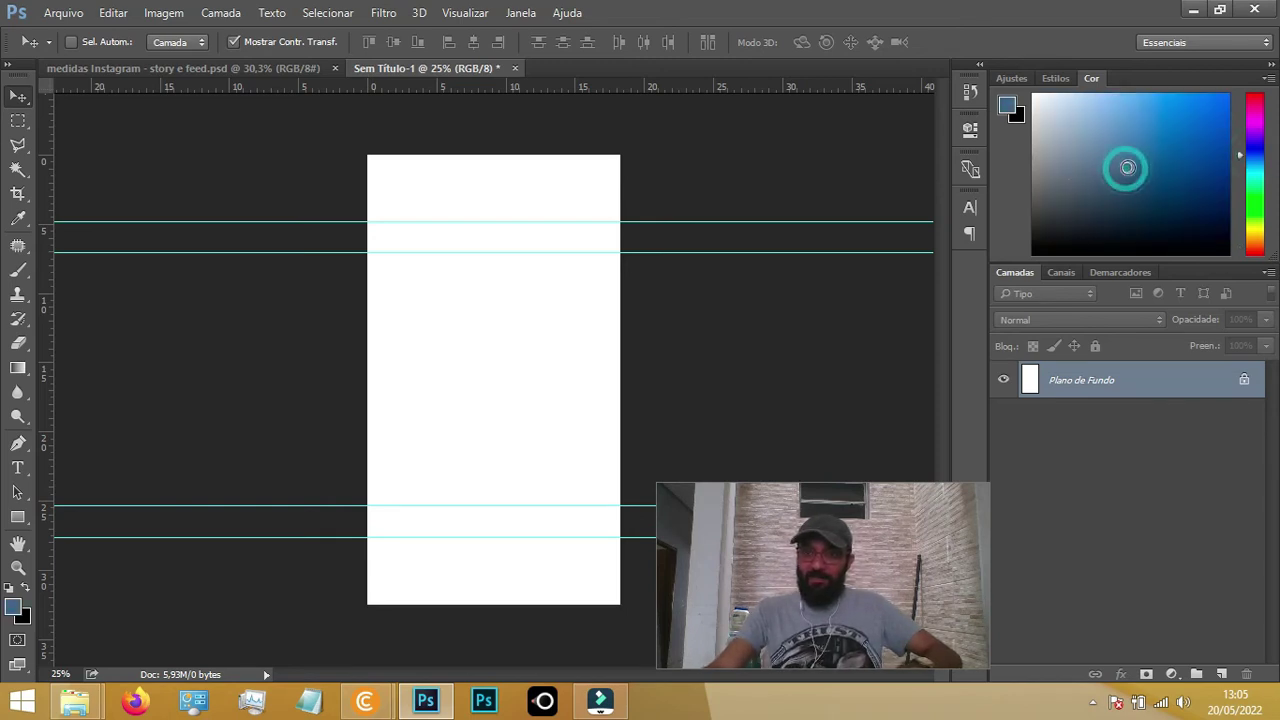
Fill the background with the blue foreground colour and fit the canvas in the window
key("alt+BackSpace")
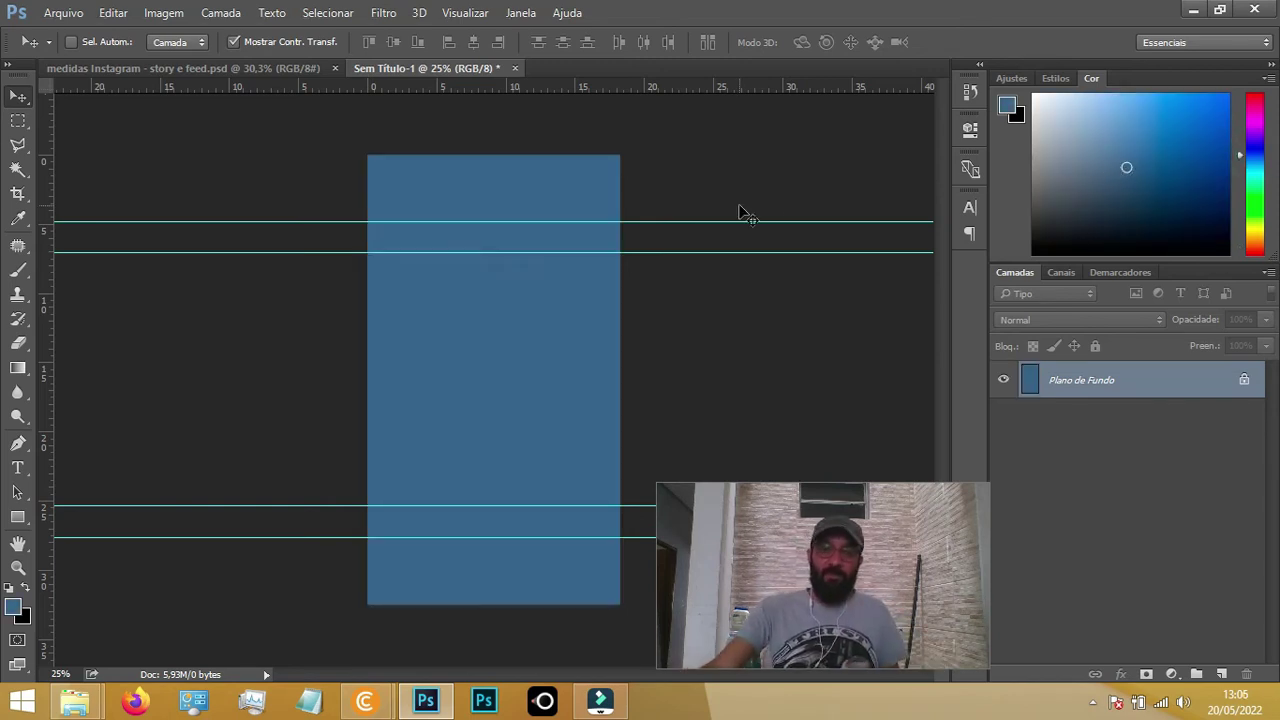
key("ctrl+0")
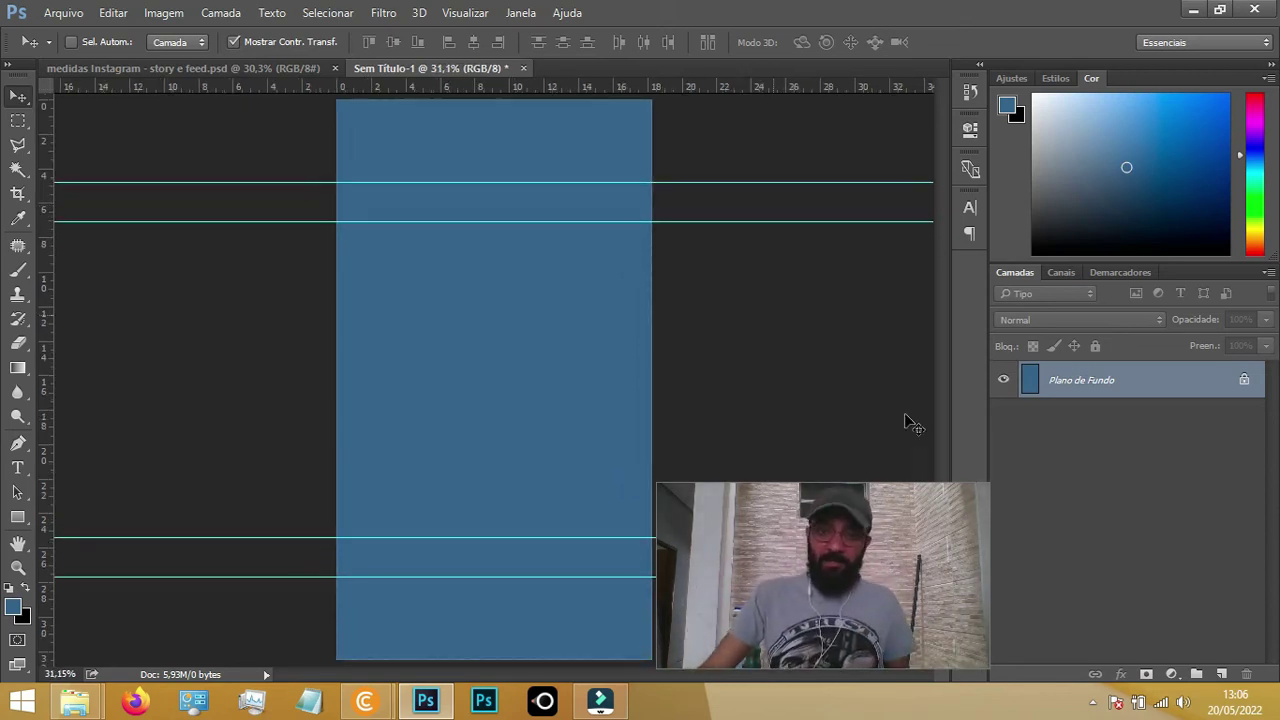
left_click_drag(781, 532, 980, 531)
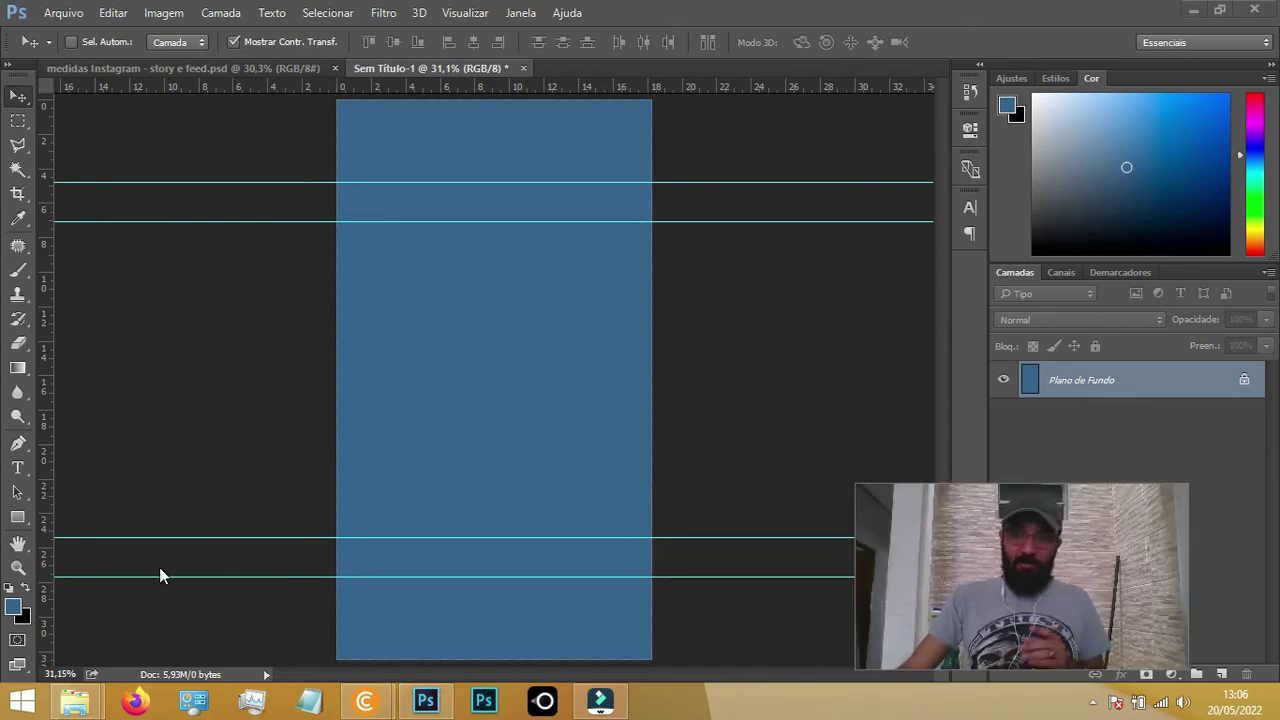
Preview the camera photo from the eu folder, then drag it onto the Photoshop story canvas
mouse_move(76, 701)
left_click(280, 615)
left_click(219, 166)
double_click(222, 174)
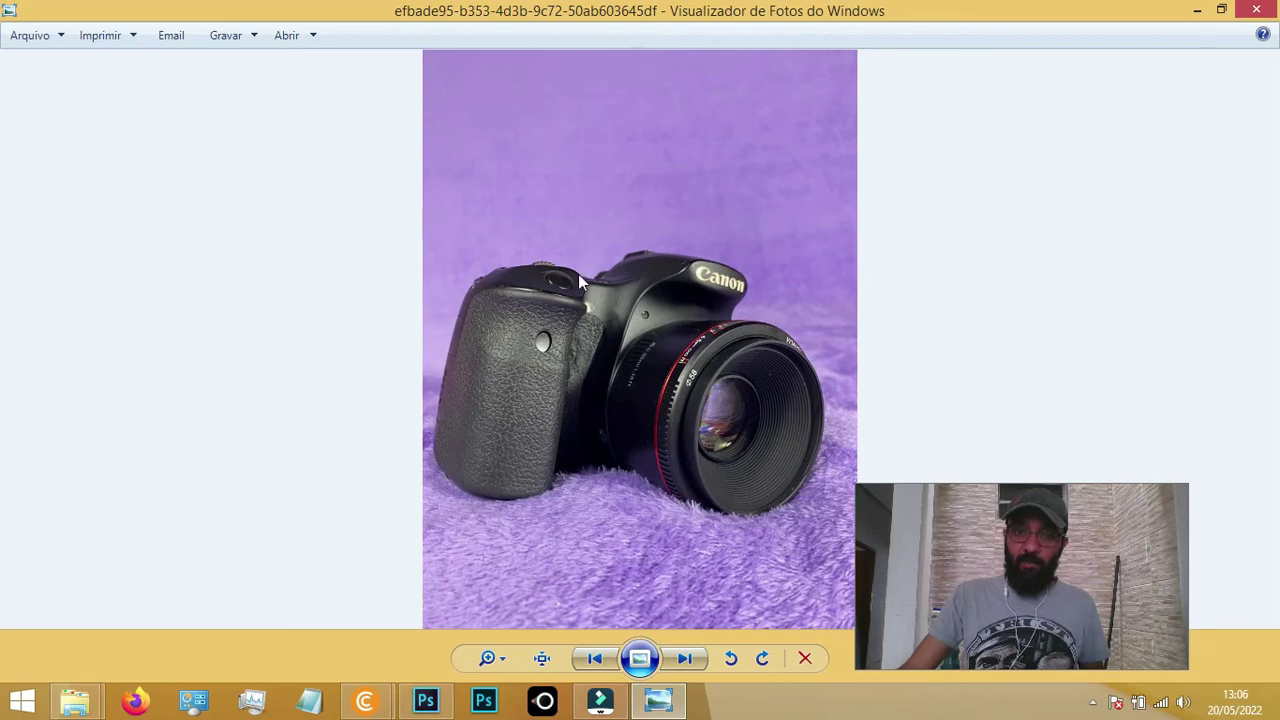
key("alt+F4")
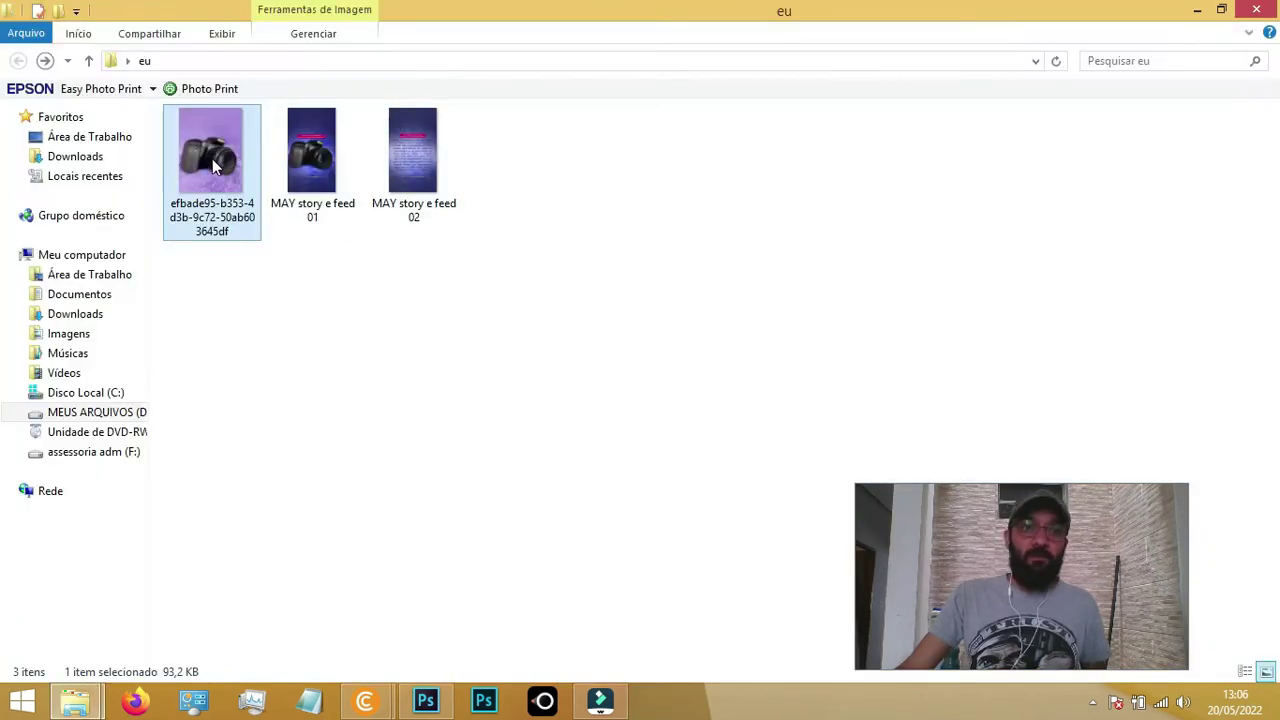
left_click_drag(210, 166, 430, 708)
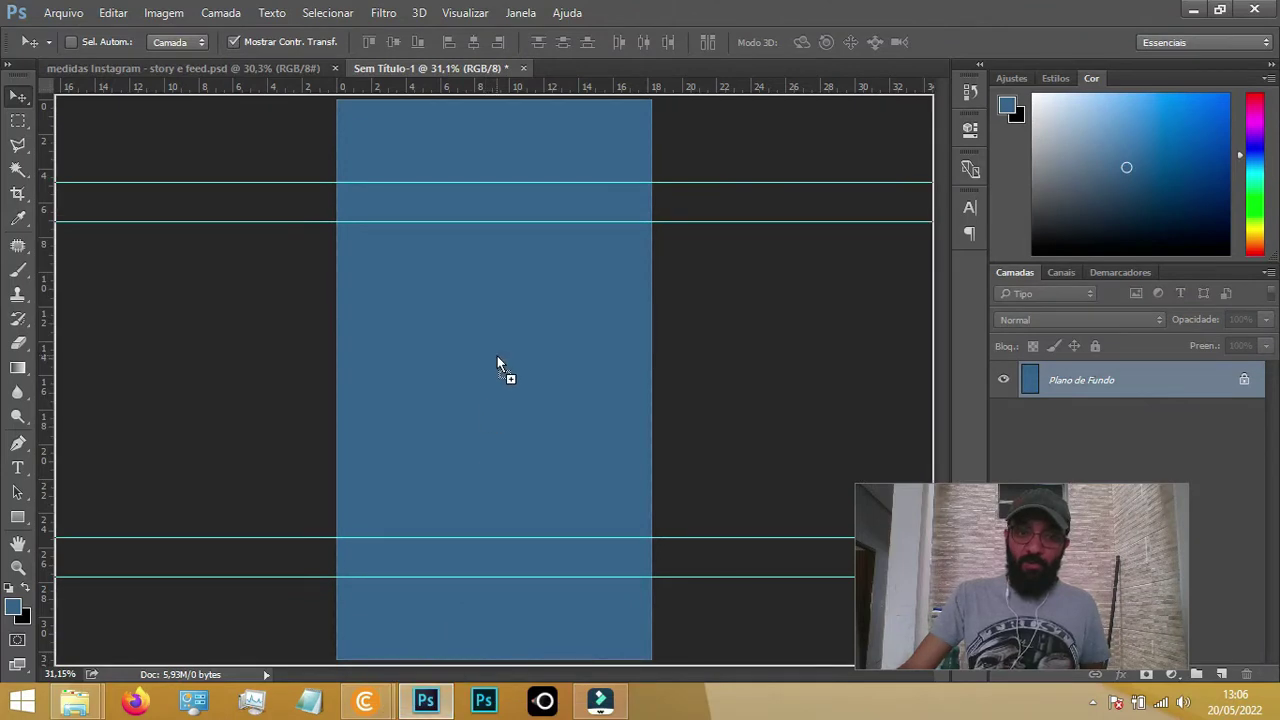
left_click_drag(430, 708, 497, 356)
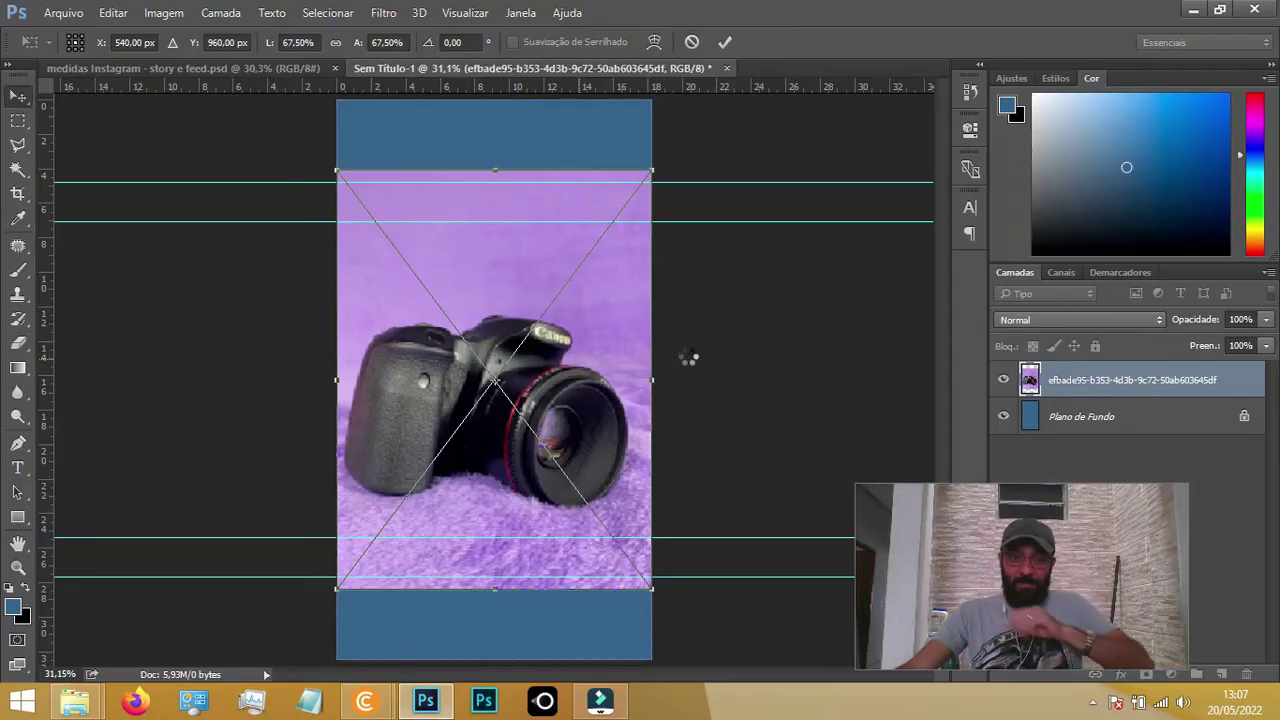
Commit the placed camera photo spanning the canvas width between the outer guides
key("Return")
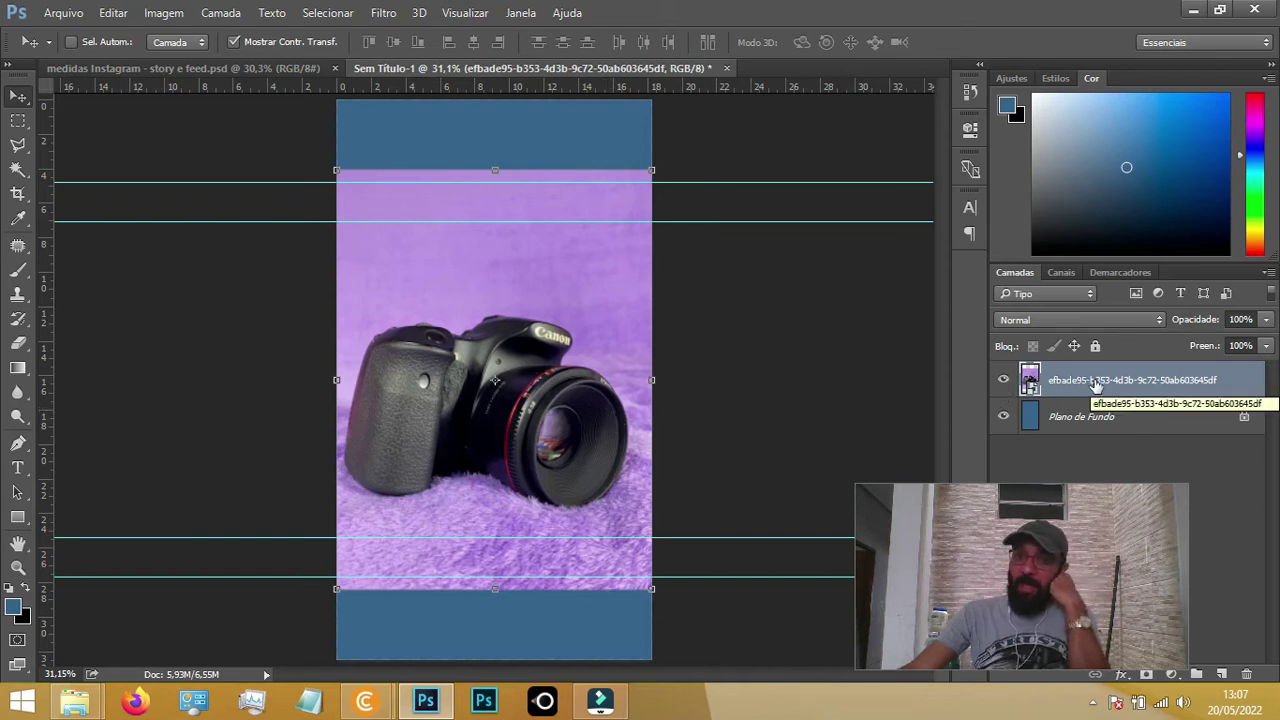
right_click(1096, 386)
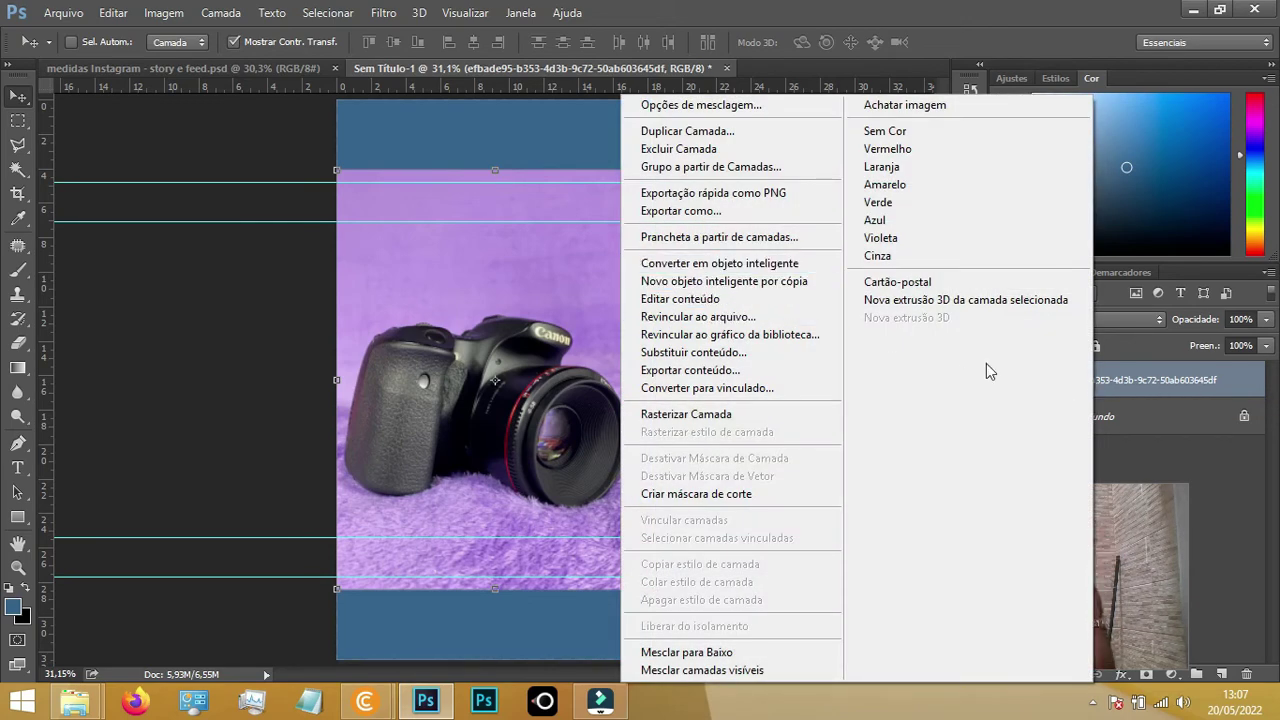
Convert the photo to a smart object named foto and unlock the background as Camada 0
left_click(737, 270)
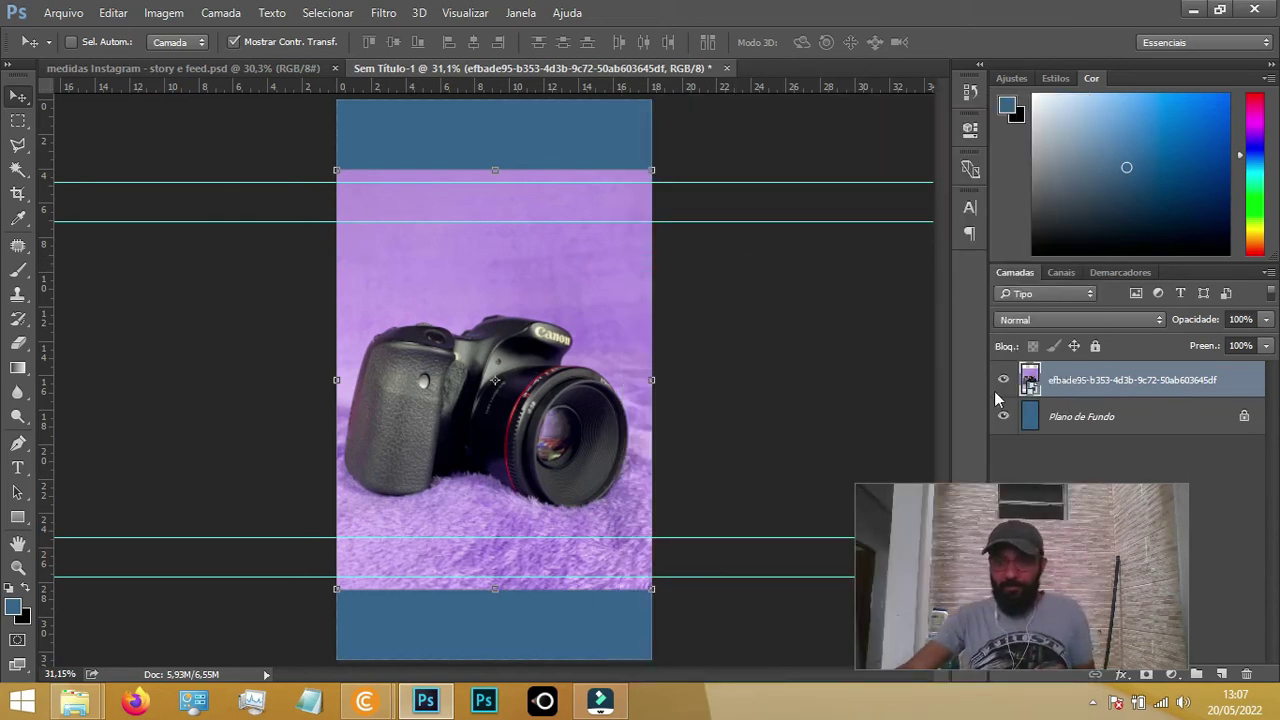
double_click(1078, 383)
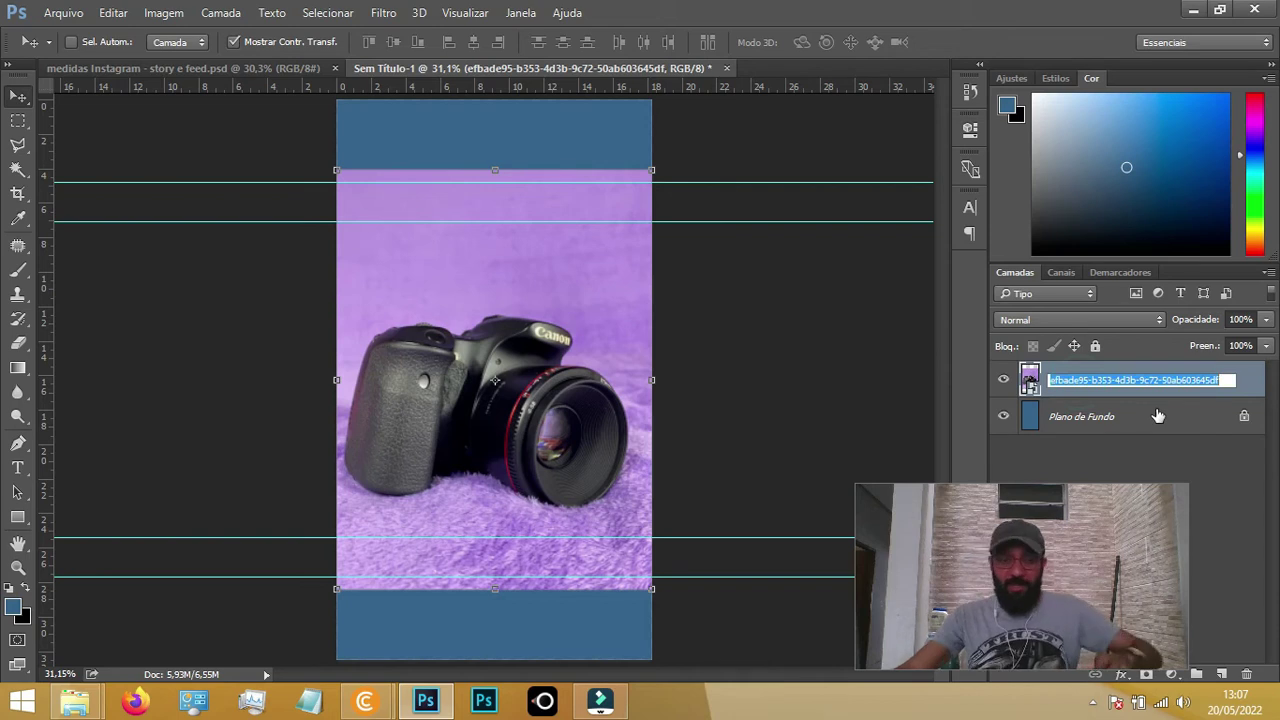
type("foto")
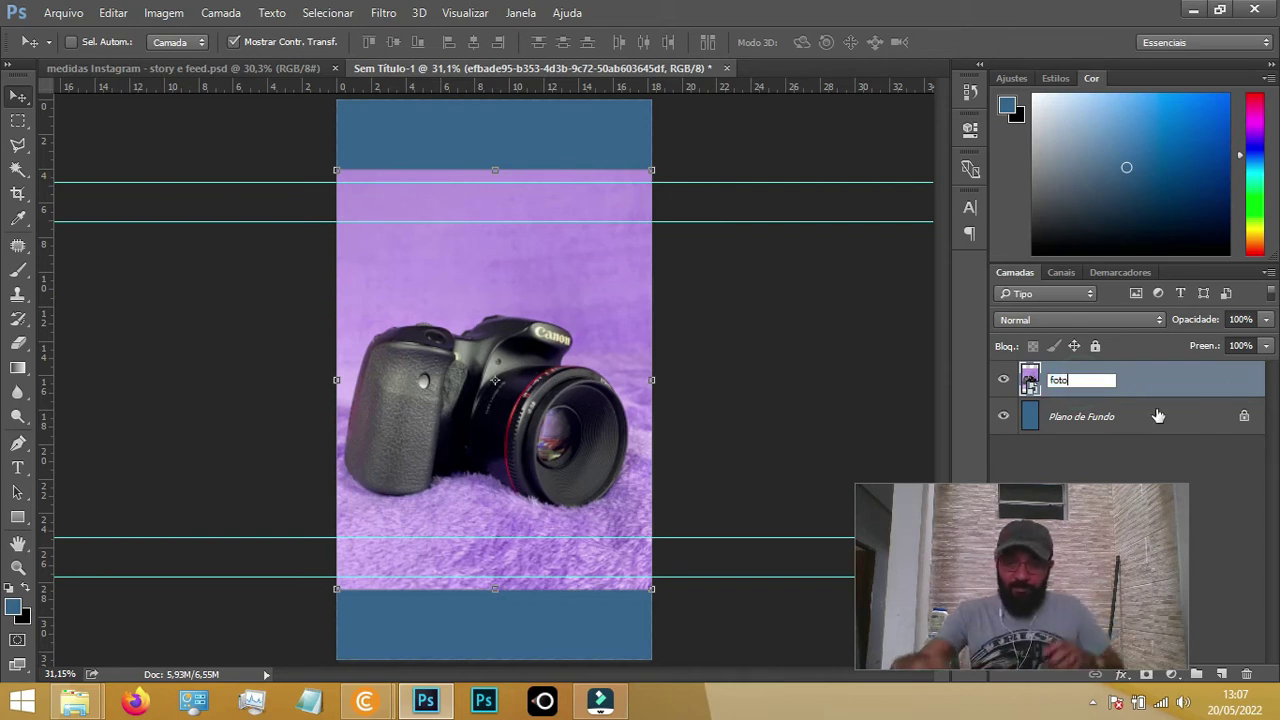
key("Return")
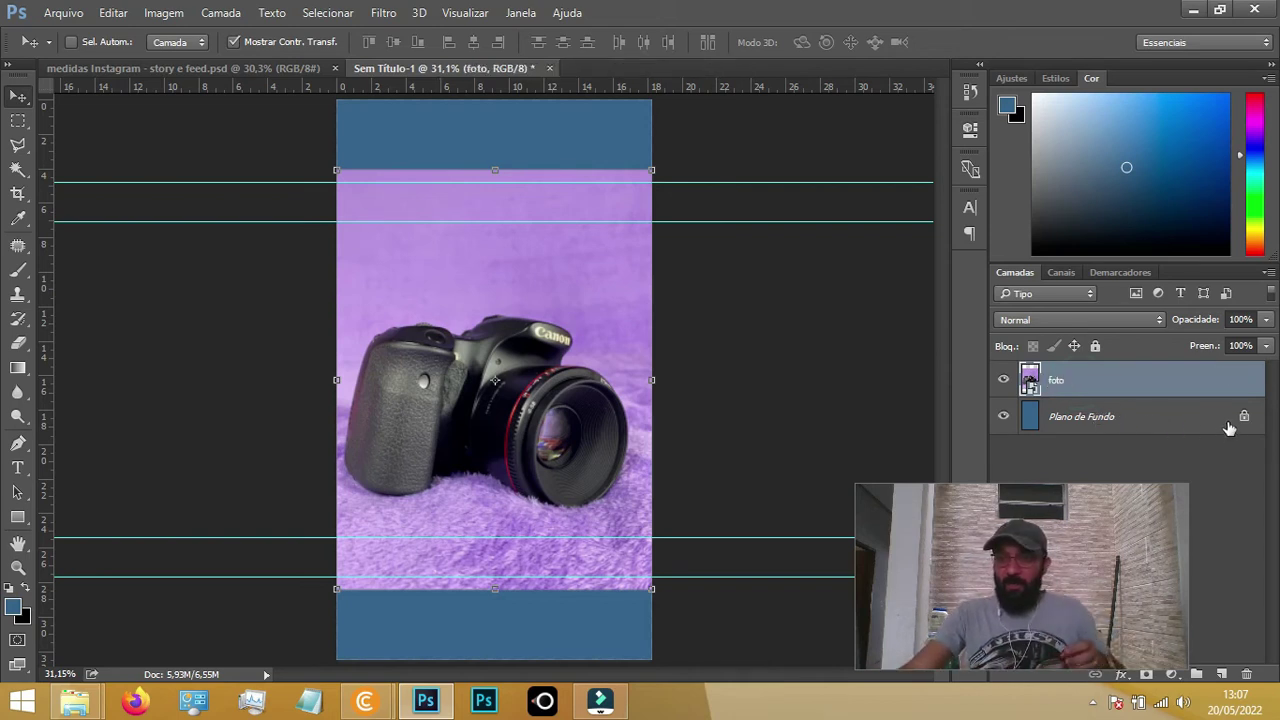
left_click(1245, 421)
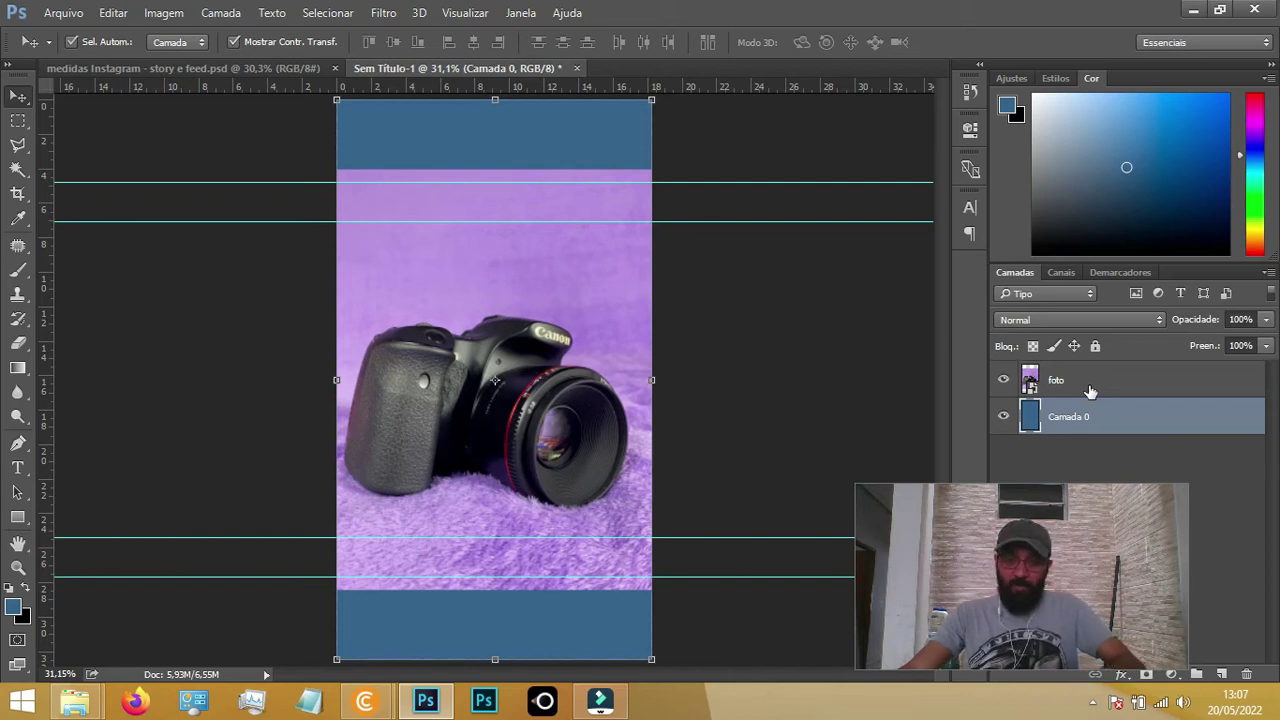
Group Camada 0 into a collapsed group named bg
key("ctrl+g")
double_click(1086, 410)
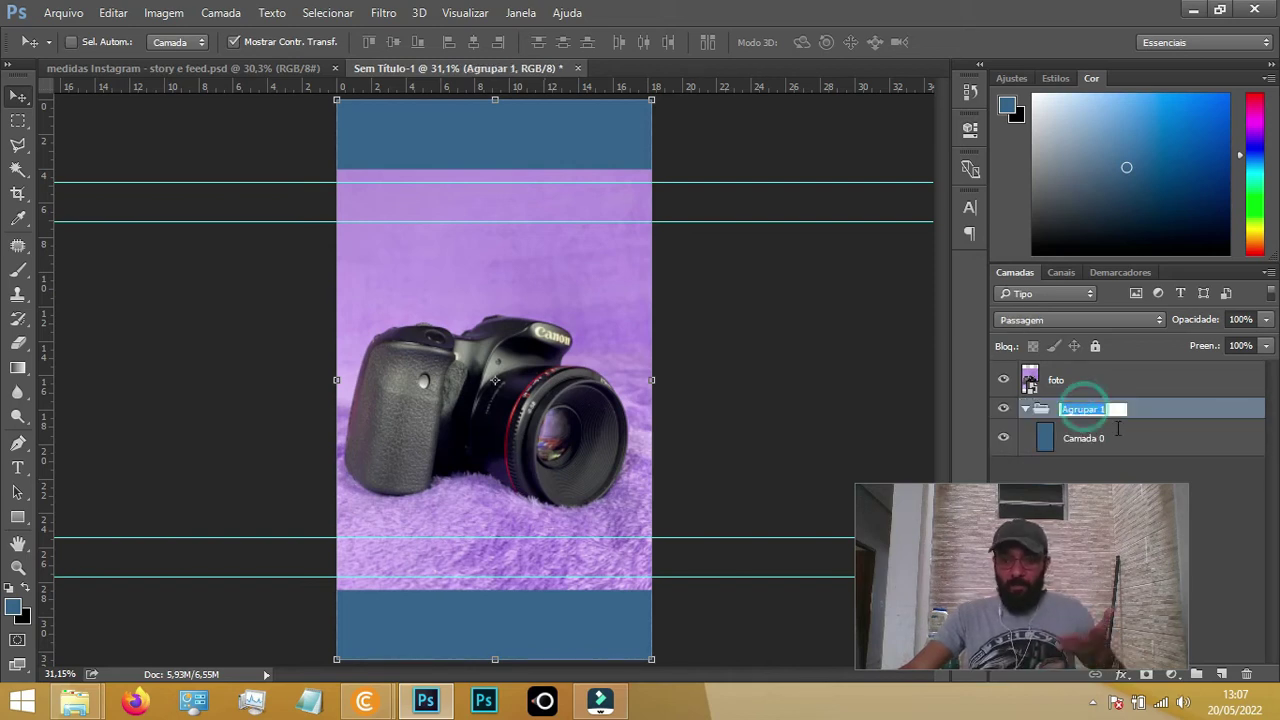
type("bg")
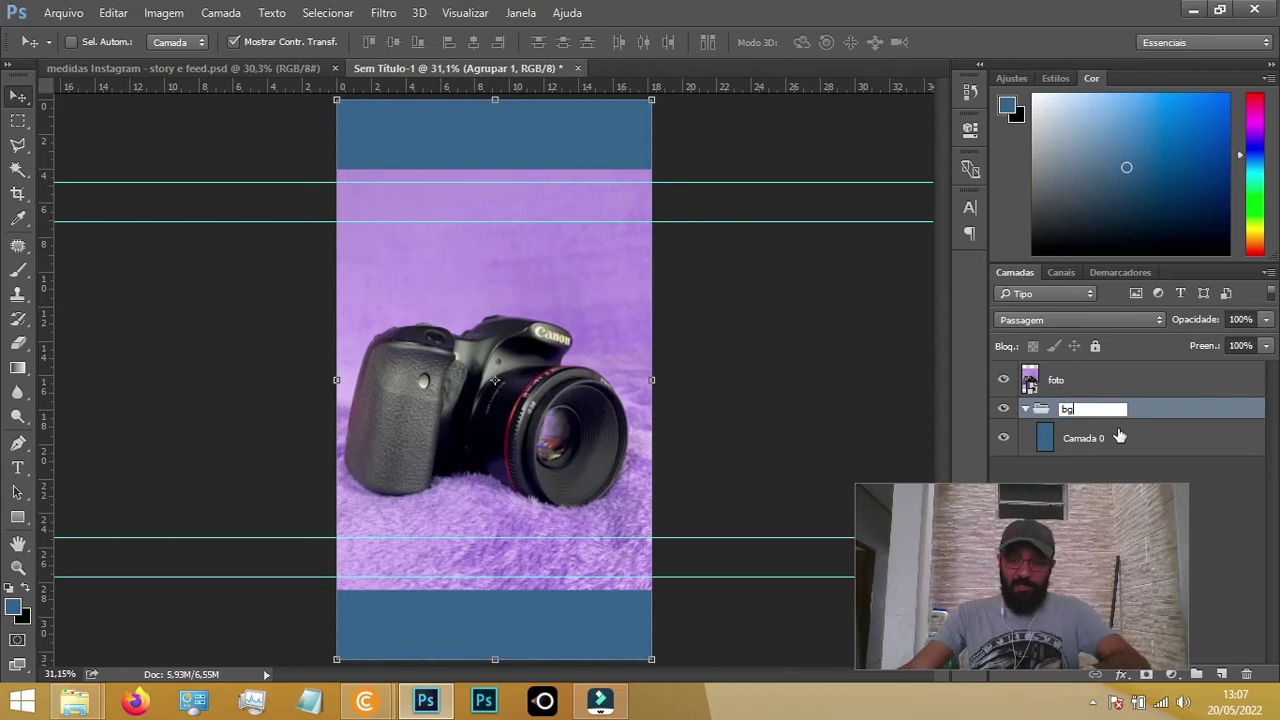
key("Return")
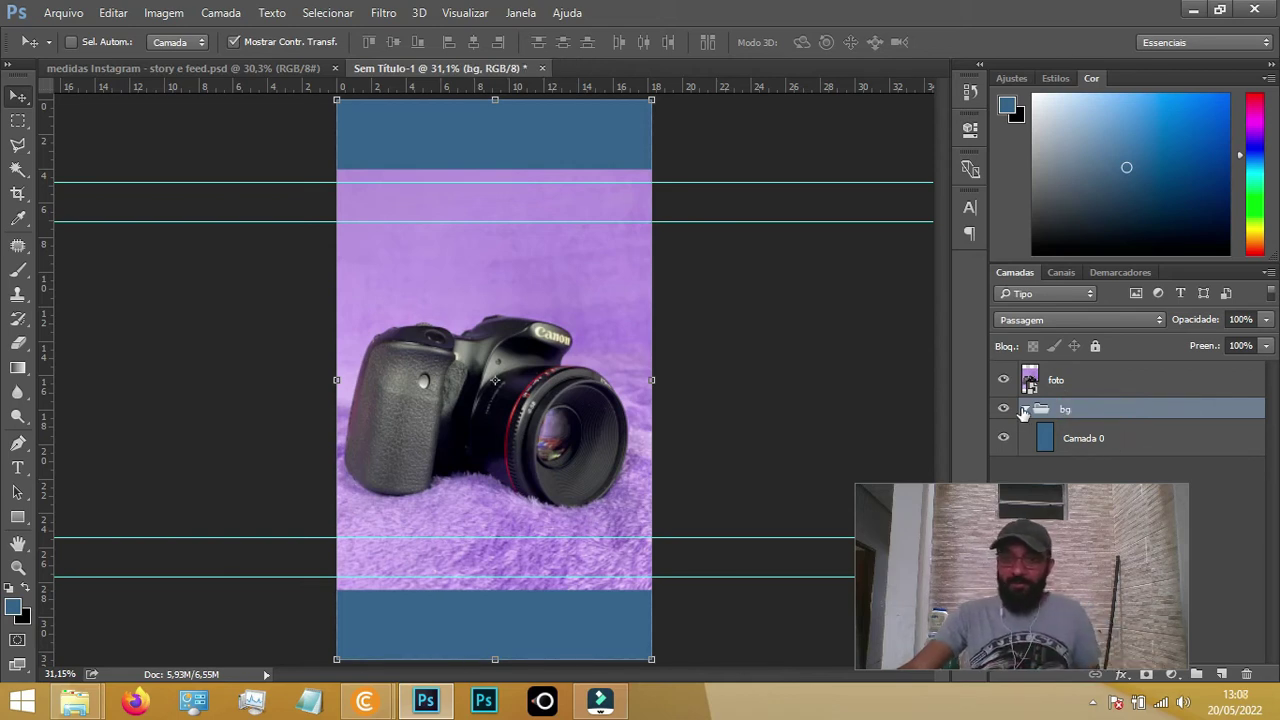
left_click(1027, 410)
Group the foto layer into a group named imagem
left_click(1056, 382)
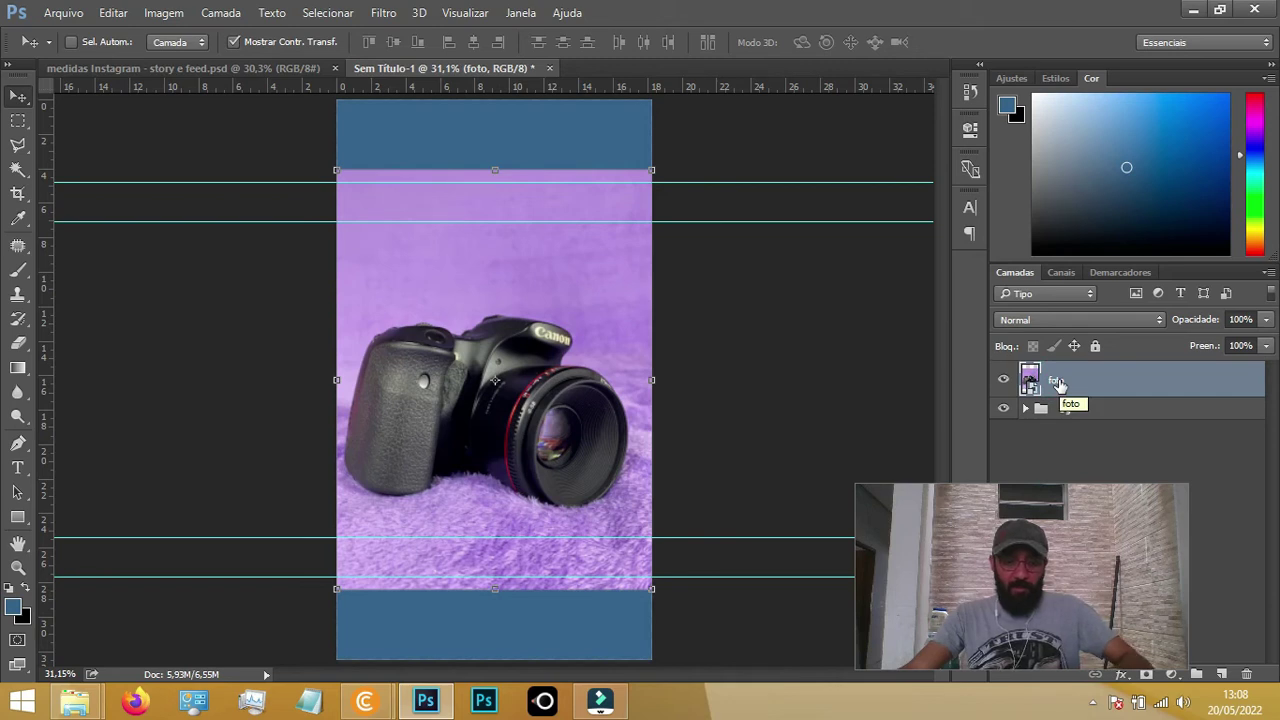
key("ctrl+g")
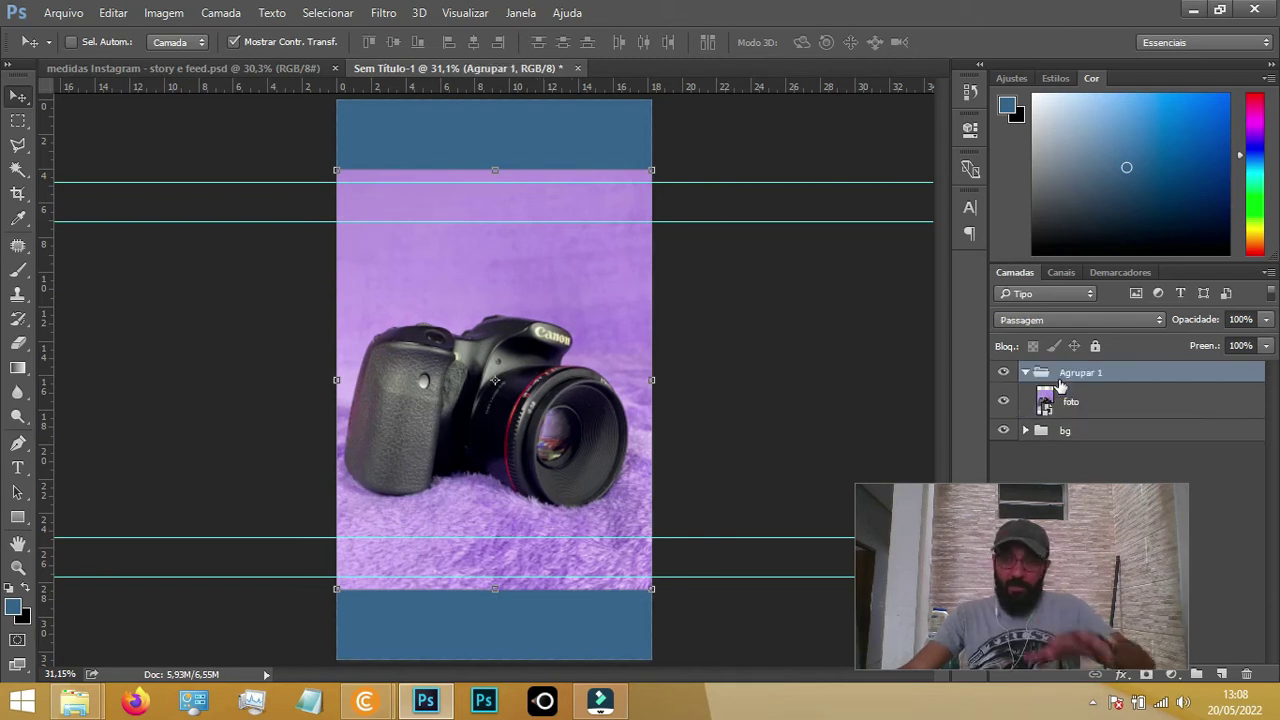
double_click(1090, 372)
type("imagem")
key("Return")
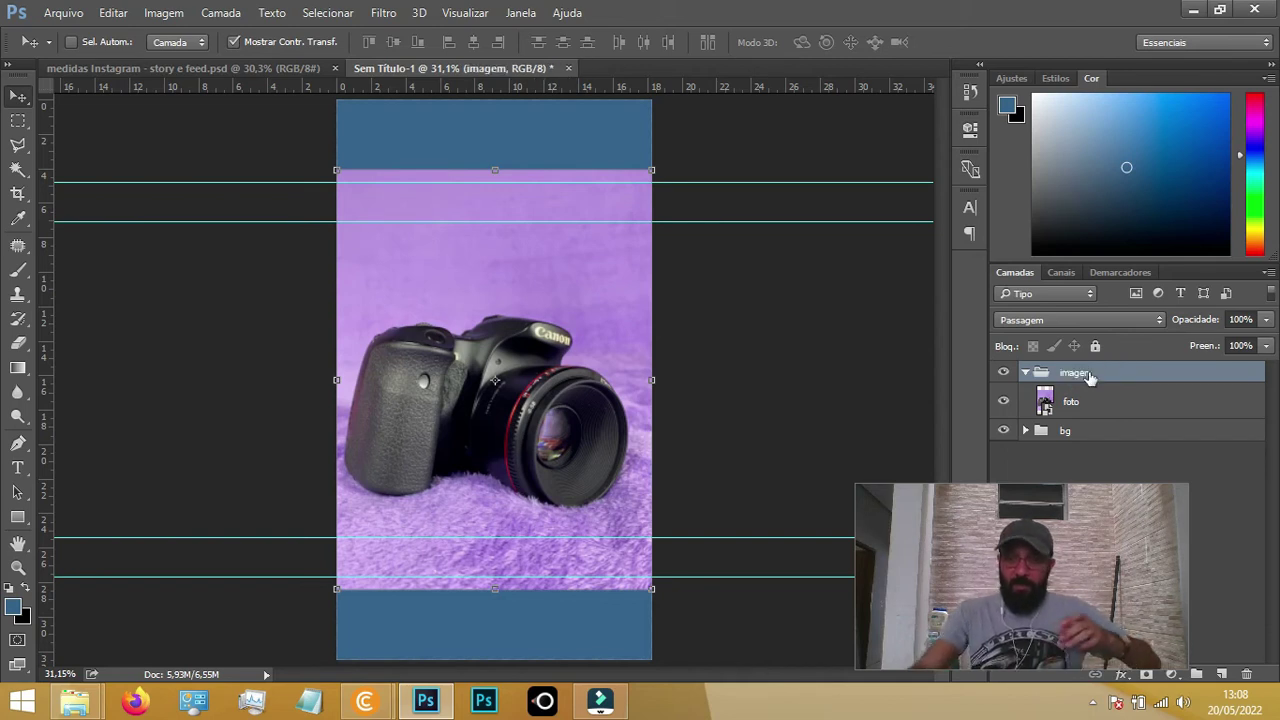
Add an empty Camada 1 above imagem and group it into a collapsed group named textos
left_click(1224, 675)
left_click_drag(1112, 398, 1128, 372)
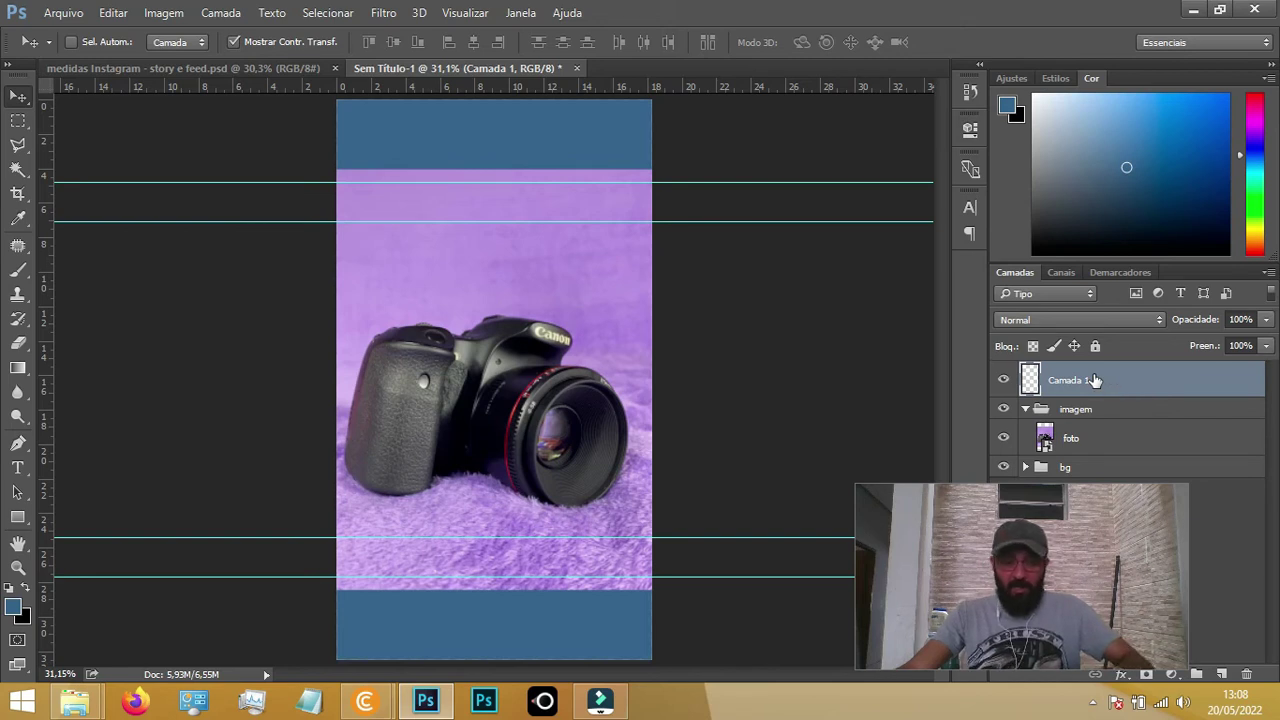
key("ctrl+g")
double_click(1082, 372)
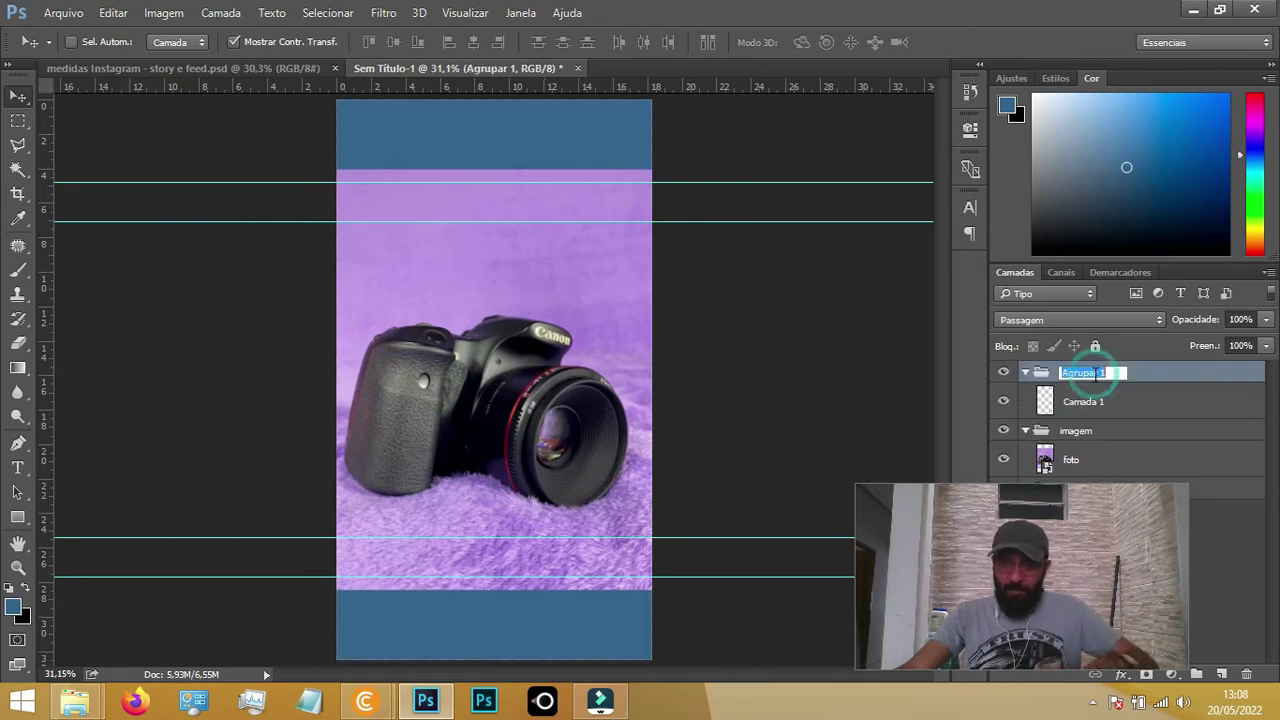
type("textos")
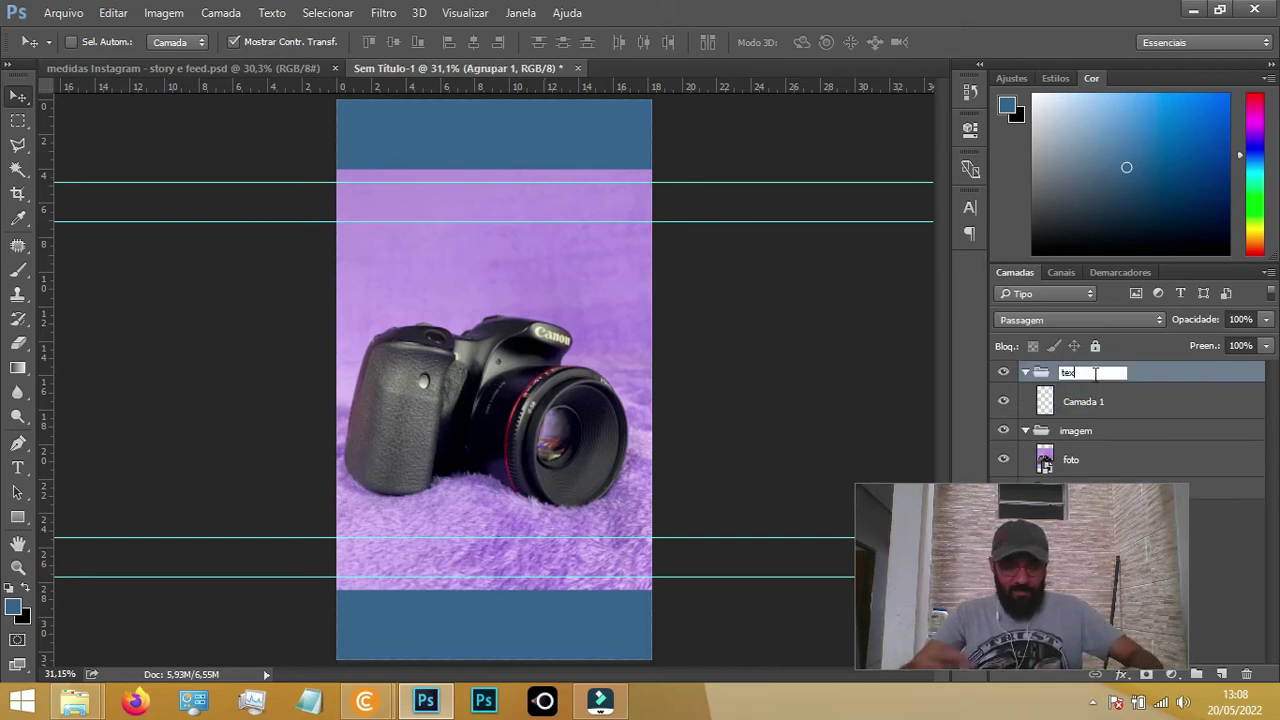
key("Return")
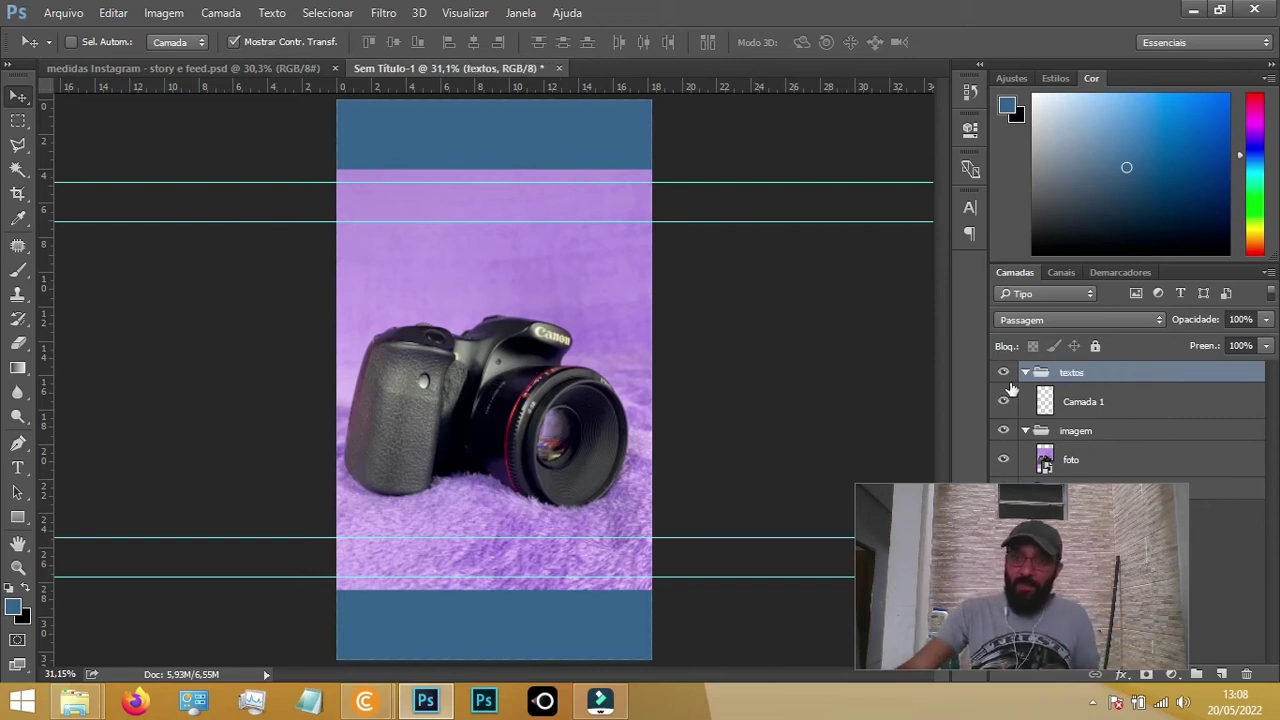
left_click(1025, 372)
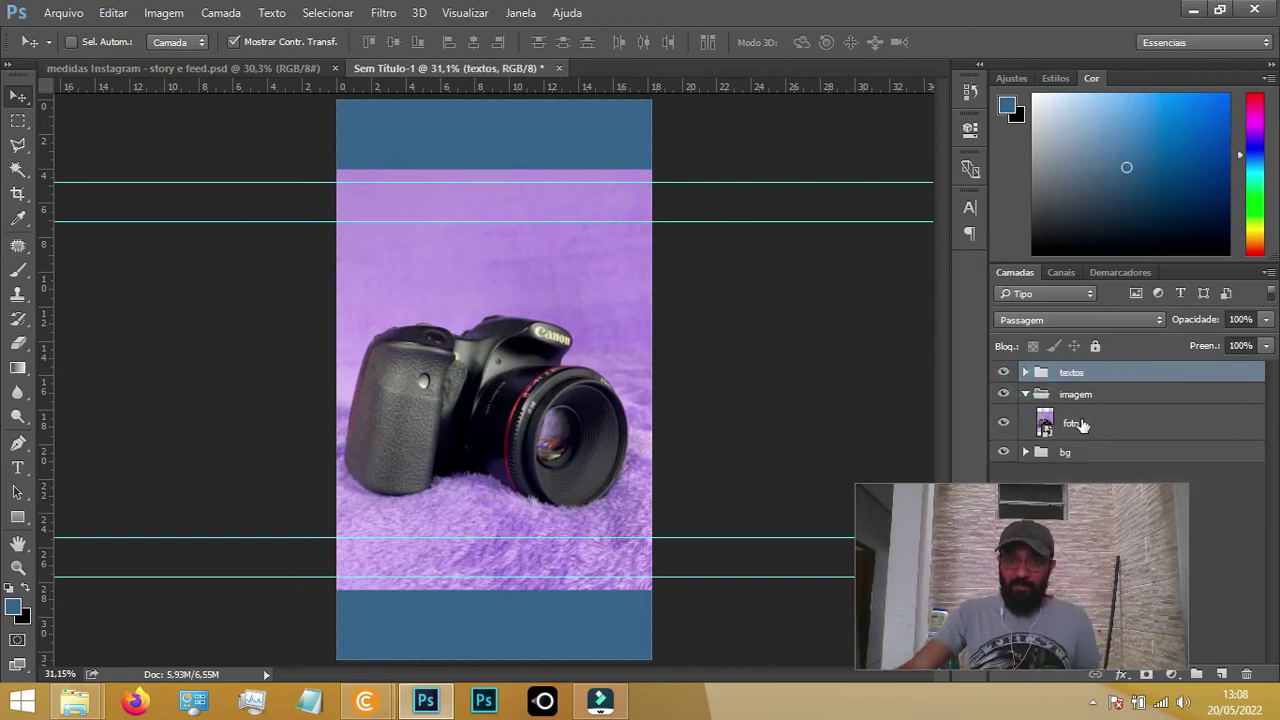
left_click(1080, 424)
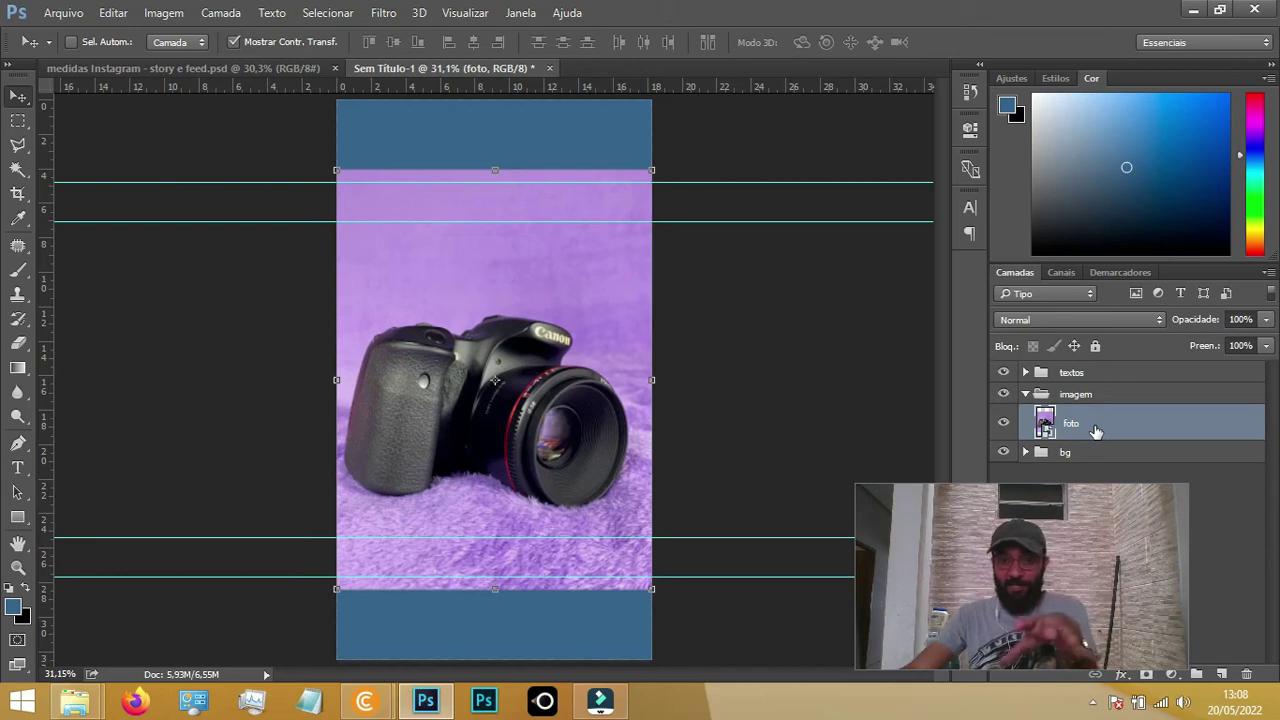
right_click(1096, 431)
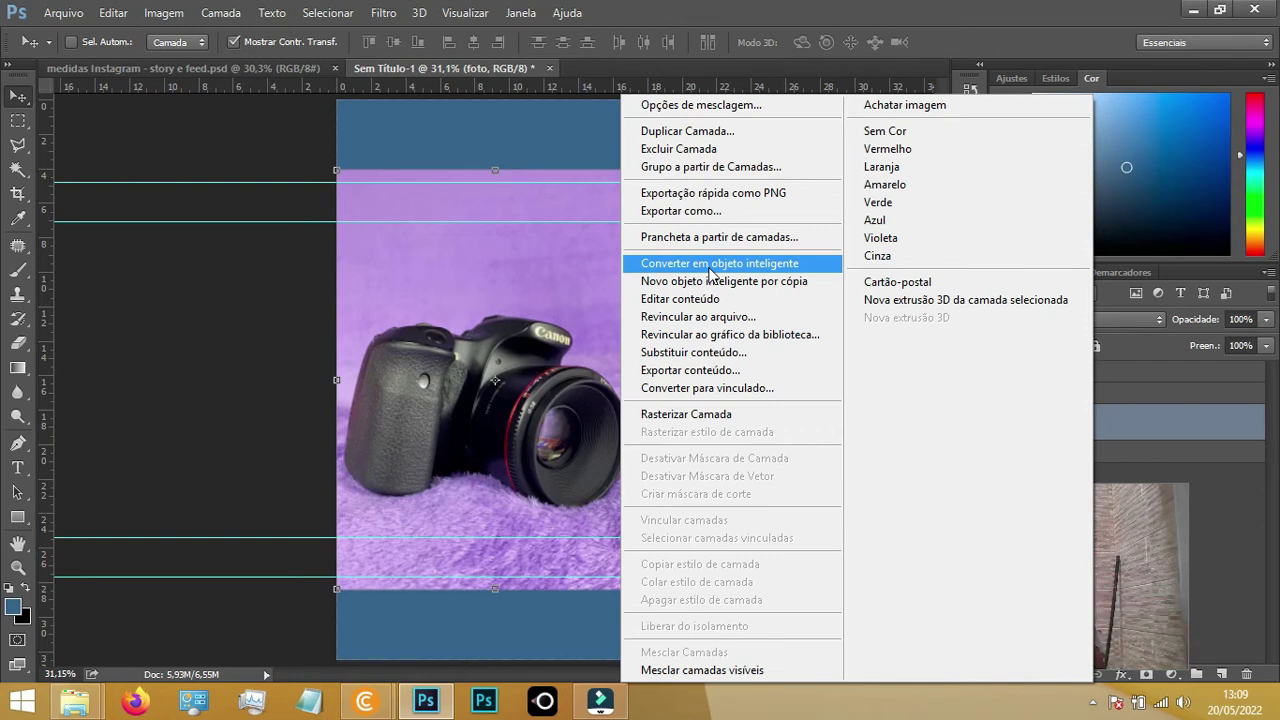
left_click(695, 265)
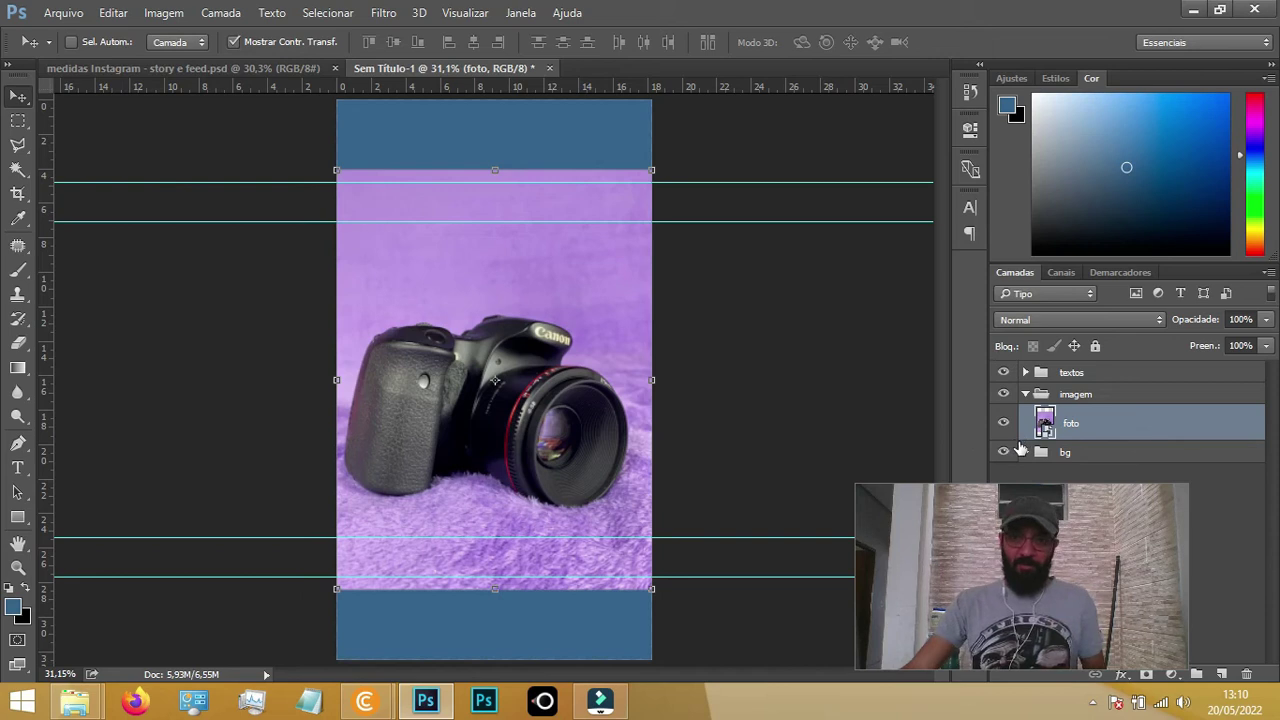
Rasterize the foto layer with Rasterizar Camada
right_click(1108, 432)
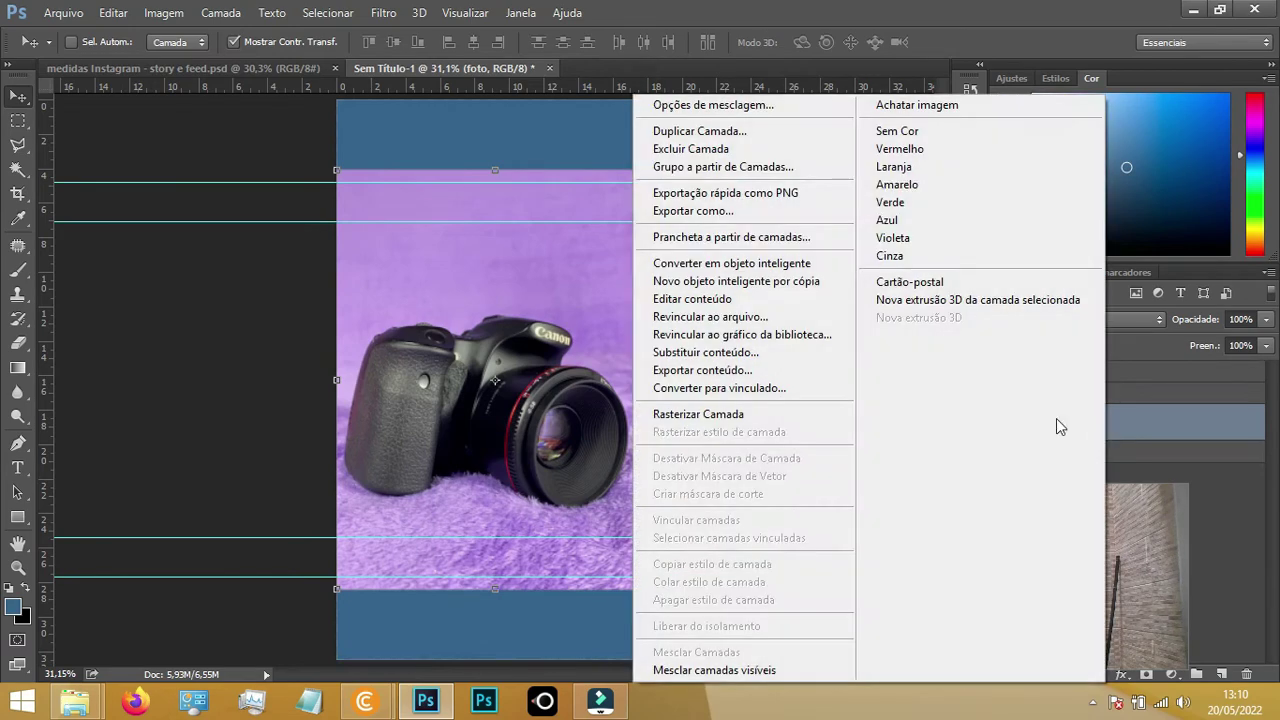
left_click(760, 414)
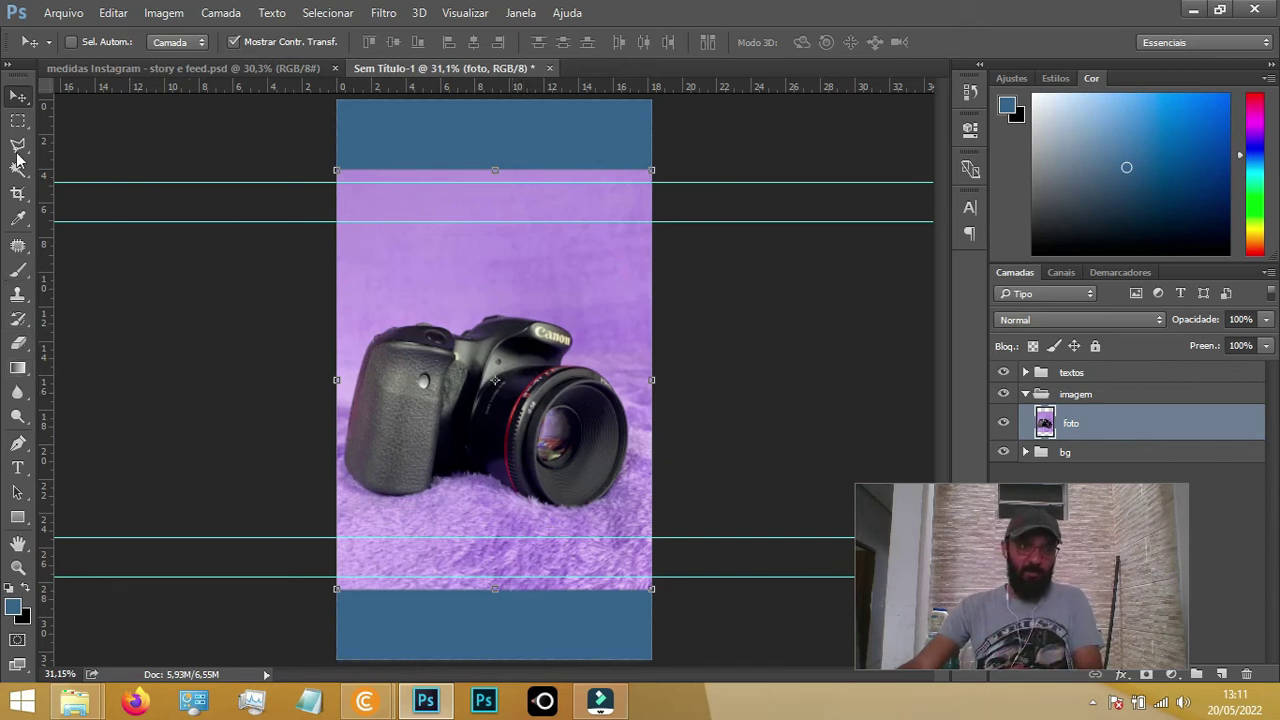
Select the blue strip above the photo with the Rectangular Marquee
left_click(17, 124)
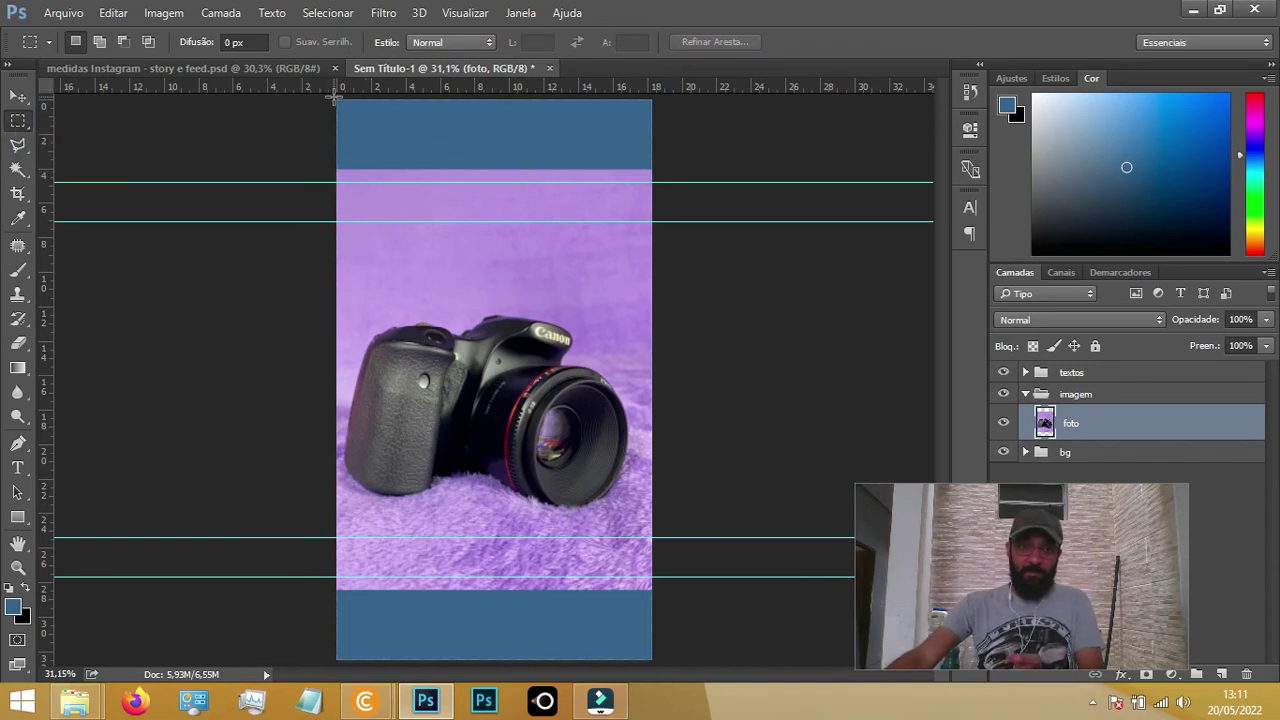
left_click_drag(334, 96, 667, 170)
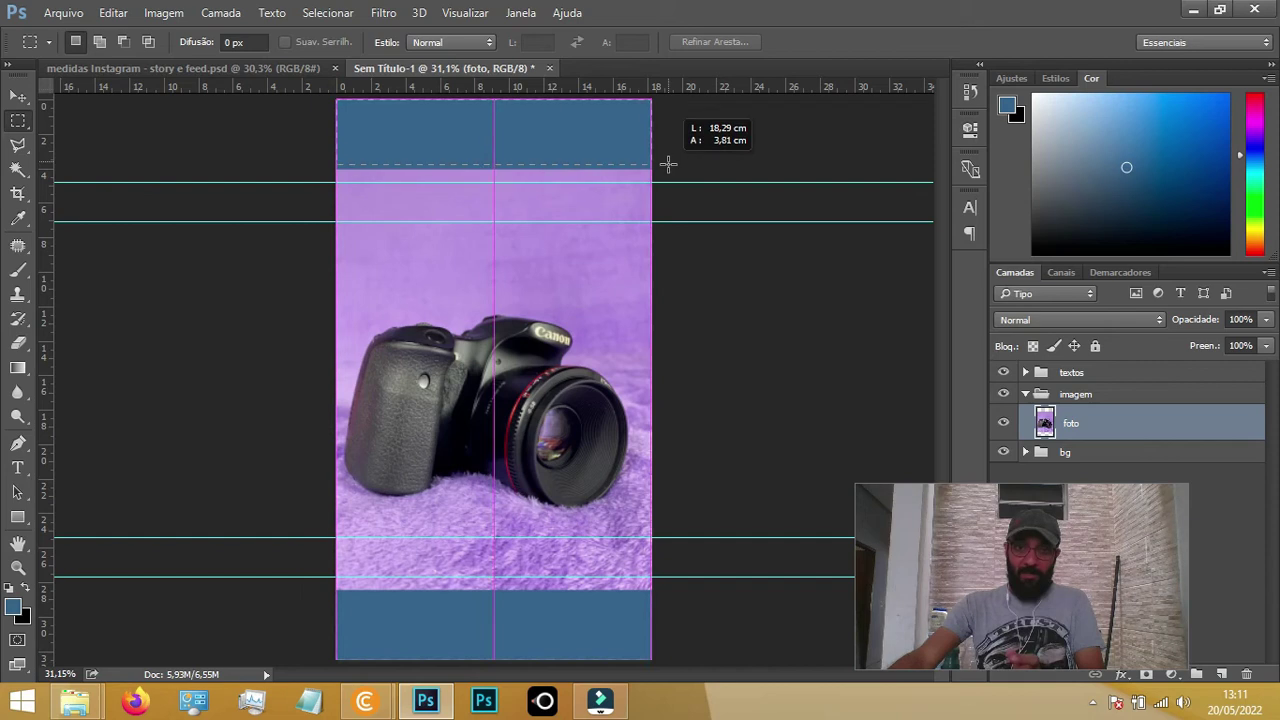
left_click_drag(667, 170, 667, 170)
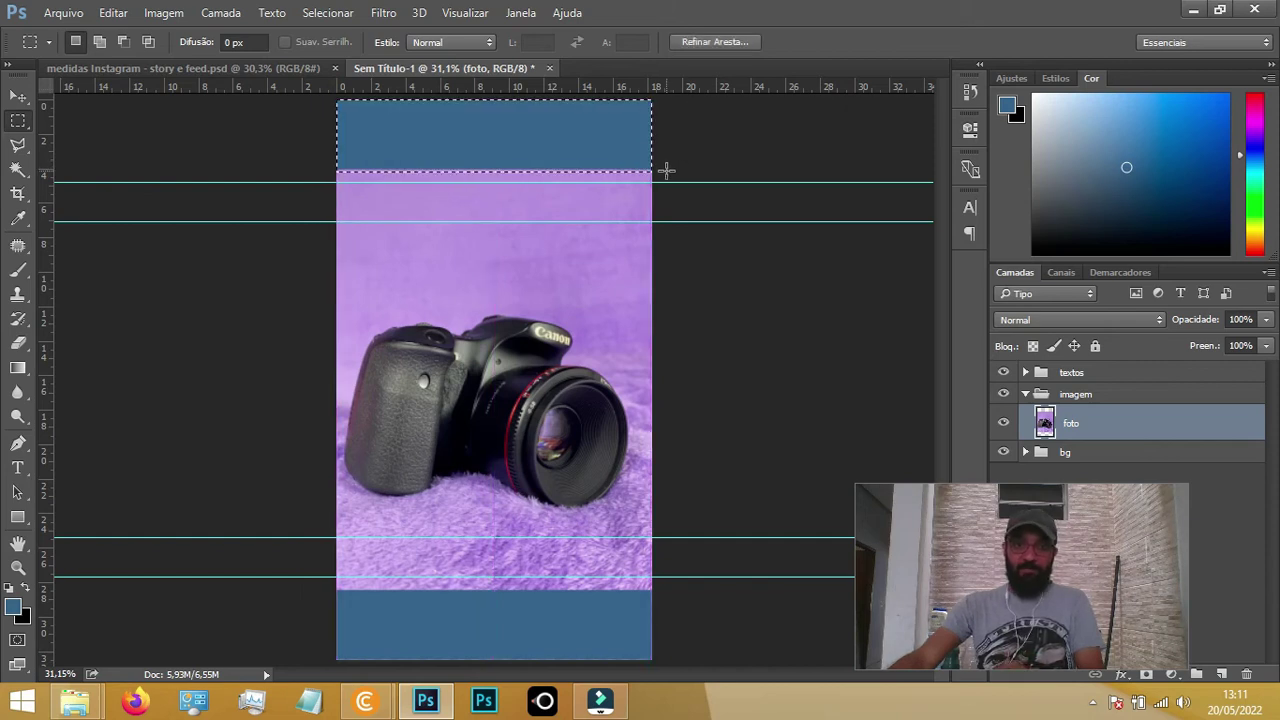
Content-aware fill the top strip with the purple backdrop and deselect
right_click(569, 153)
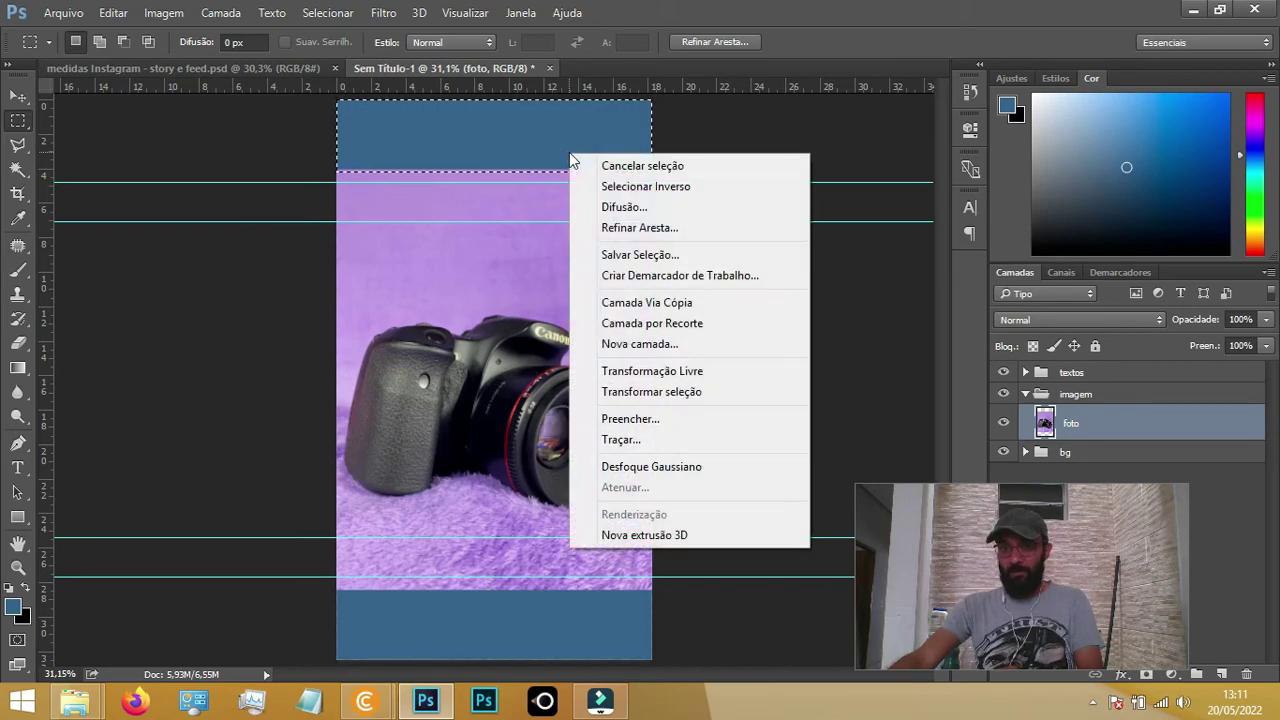
left_click(663, 419)
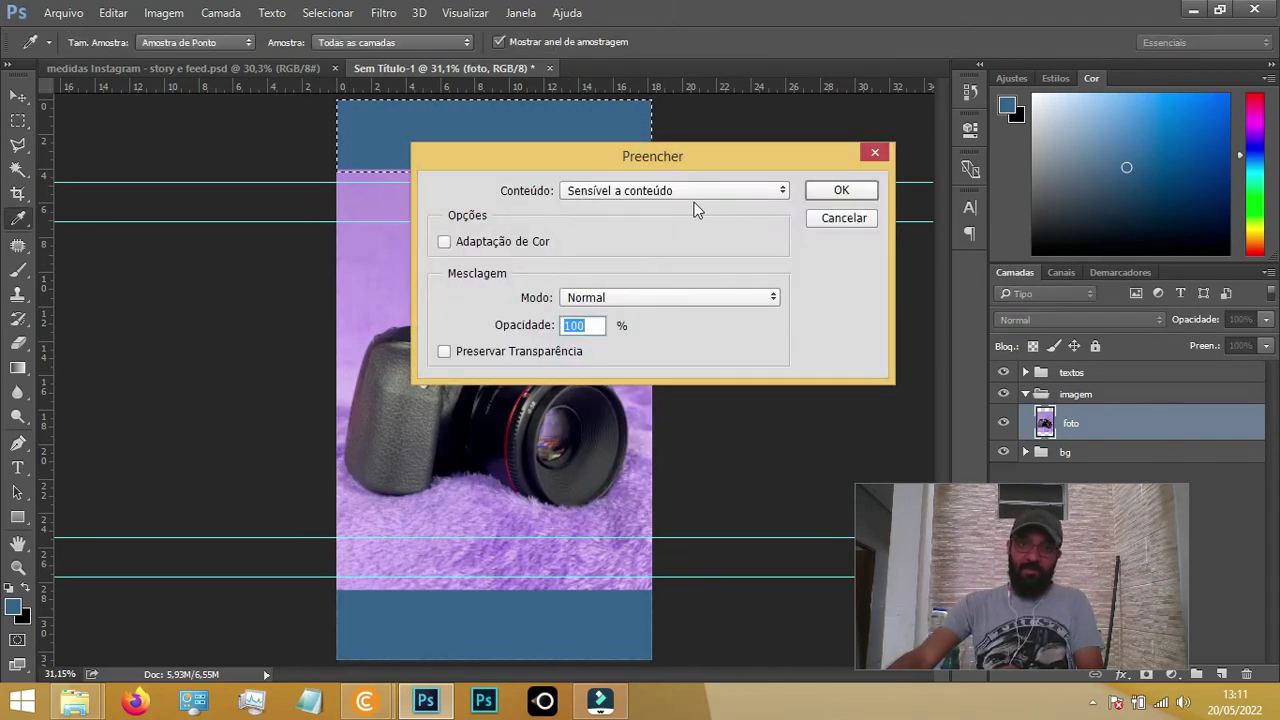
left_click(841, 191)
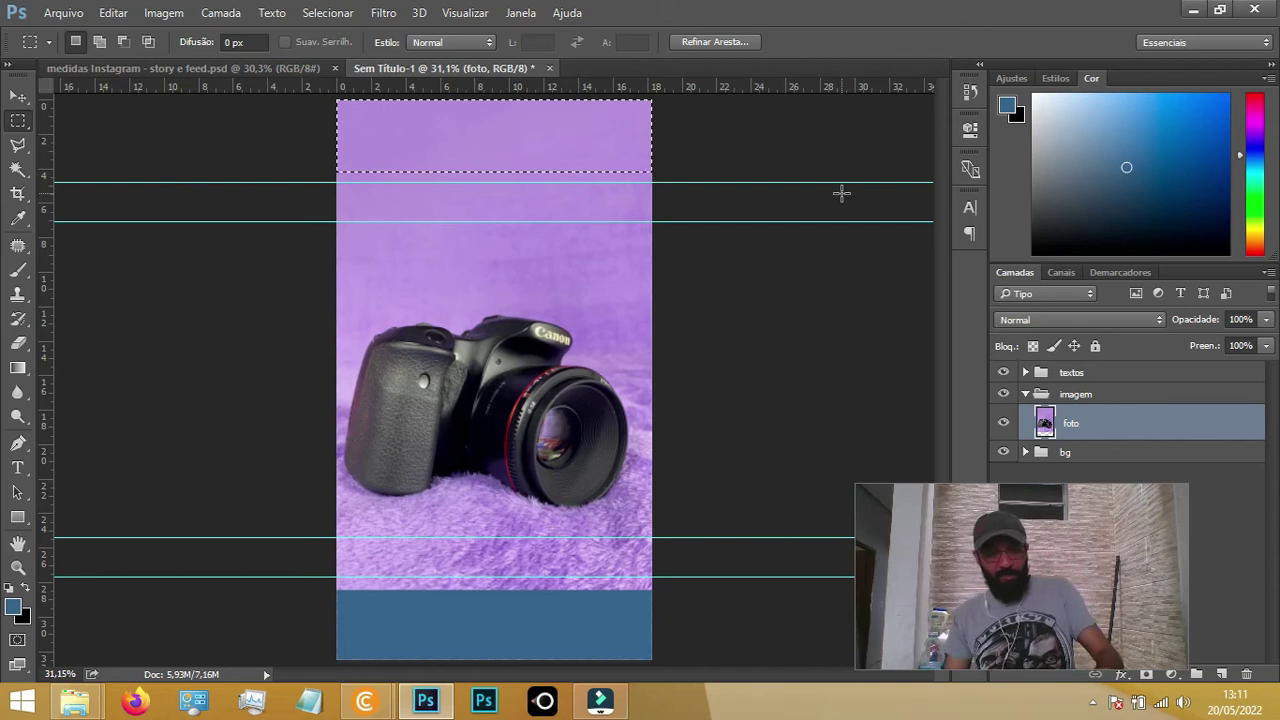
key("ctrl+d")
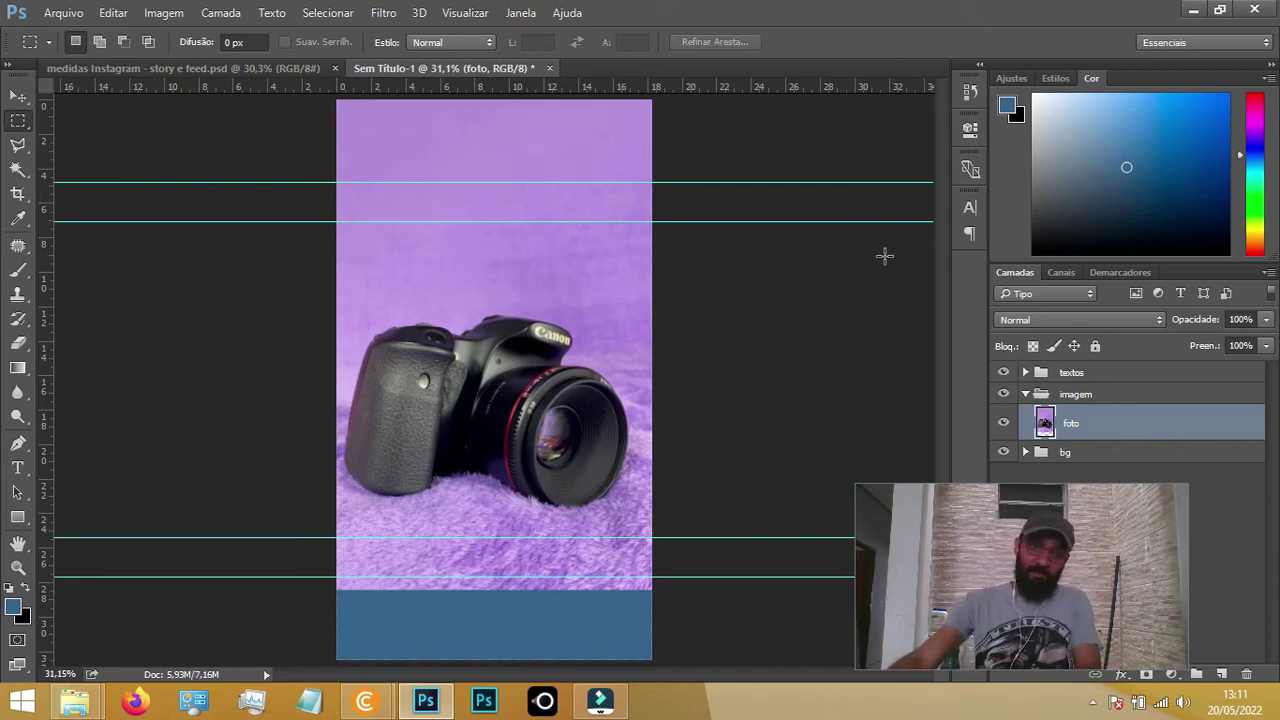
mouse_move(652, 659)
left_mouse_down()
mouse_move(311, 611)
mouse_move(310, 588)
left_mouse_up()
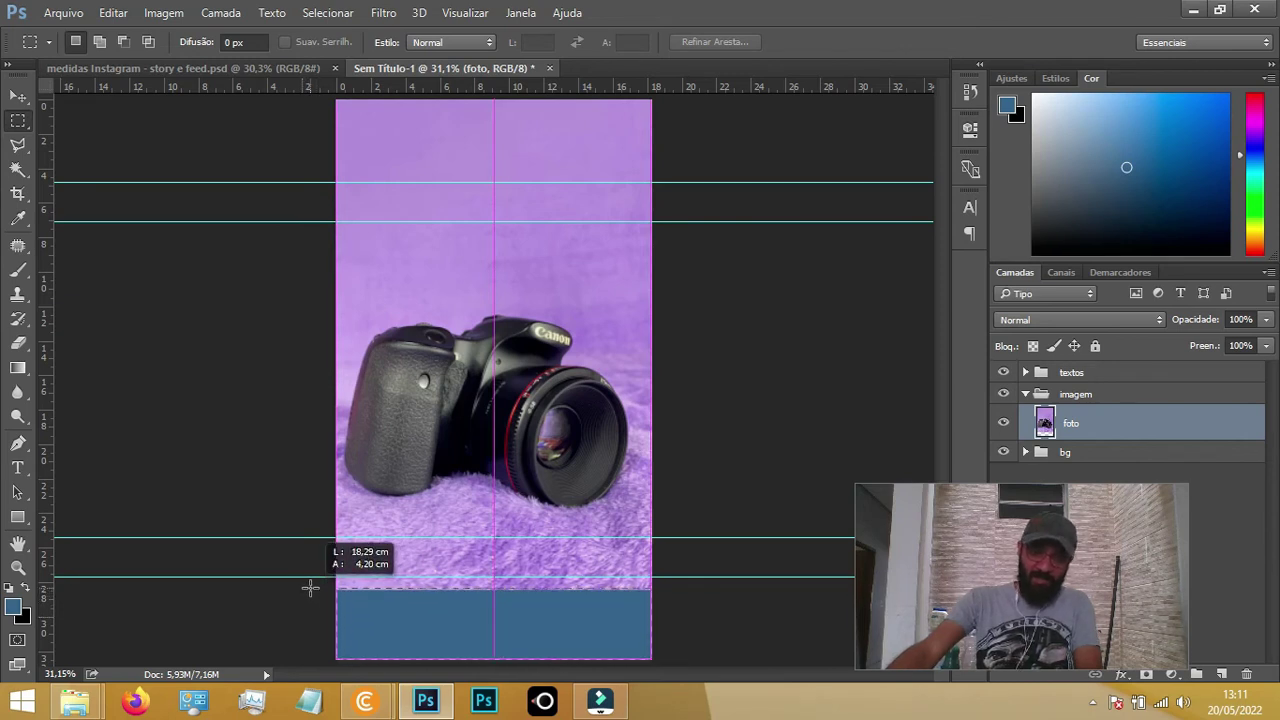
Content-aware fill the bottom strip selection with matching purple fur and deselect
left_click_drag(310, 588, 300, 588)
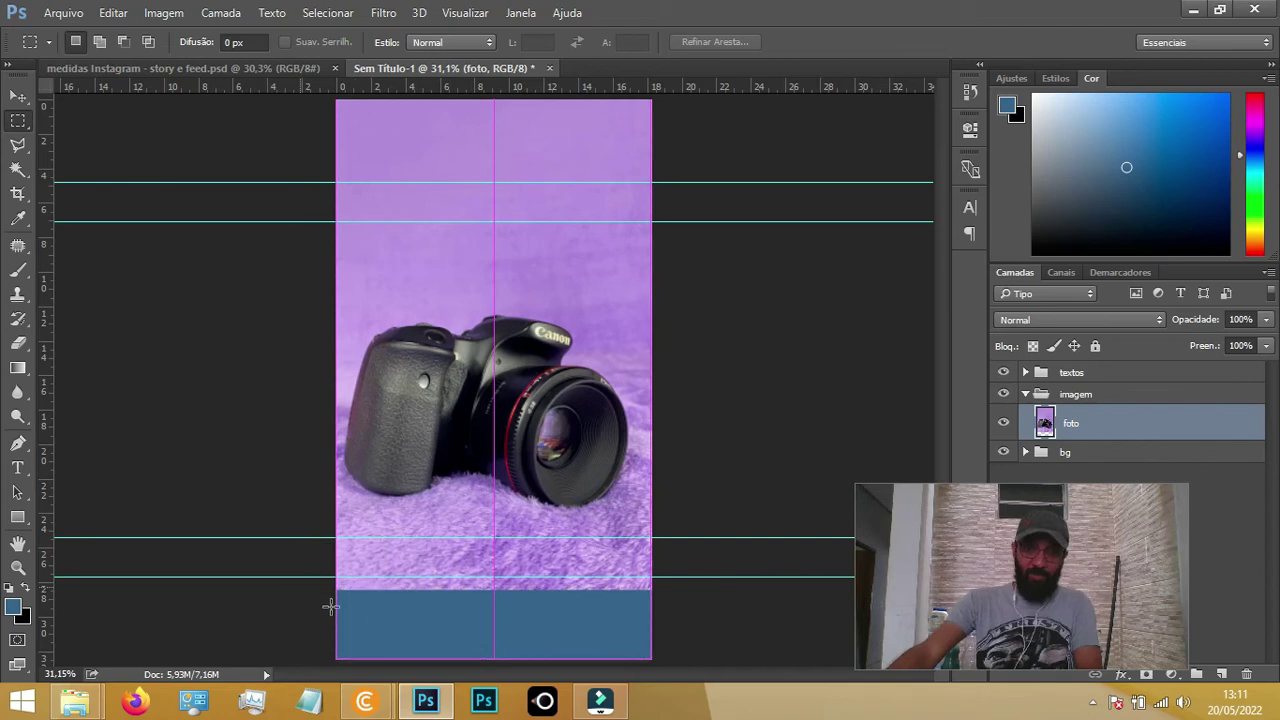
right_click(371, 606)
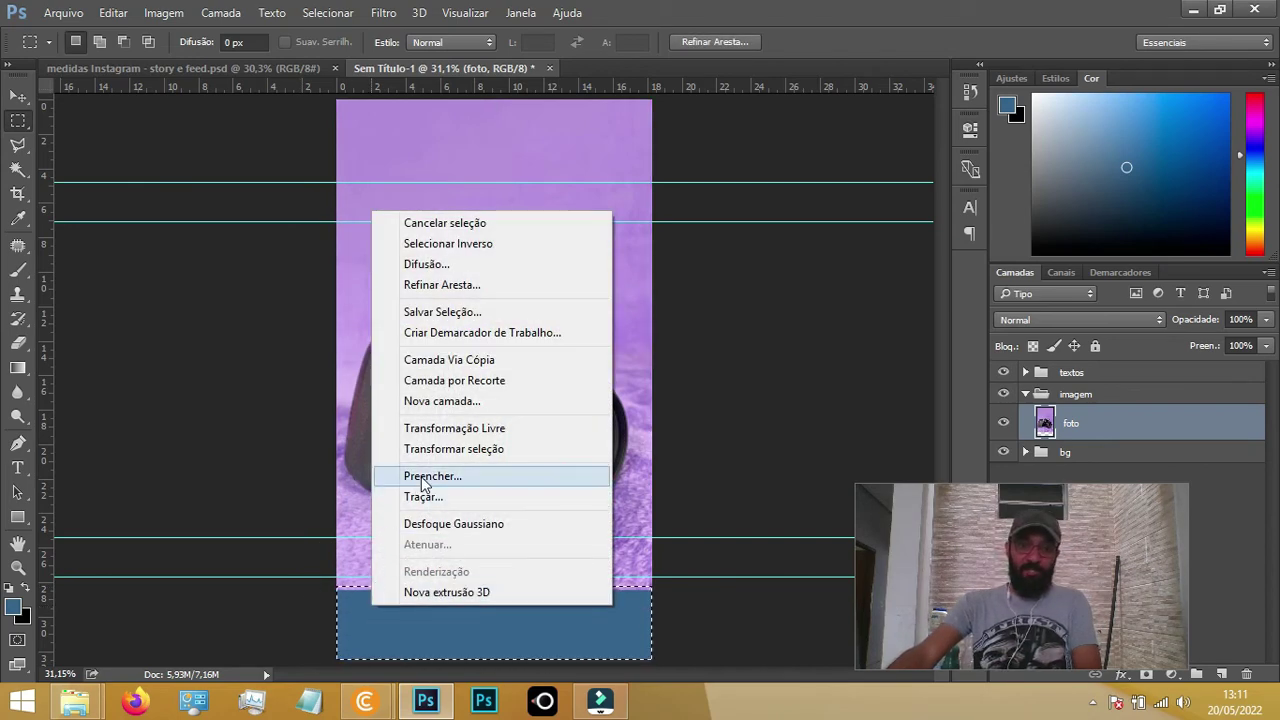
left_click(430, 477)
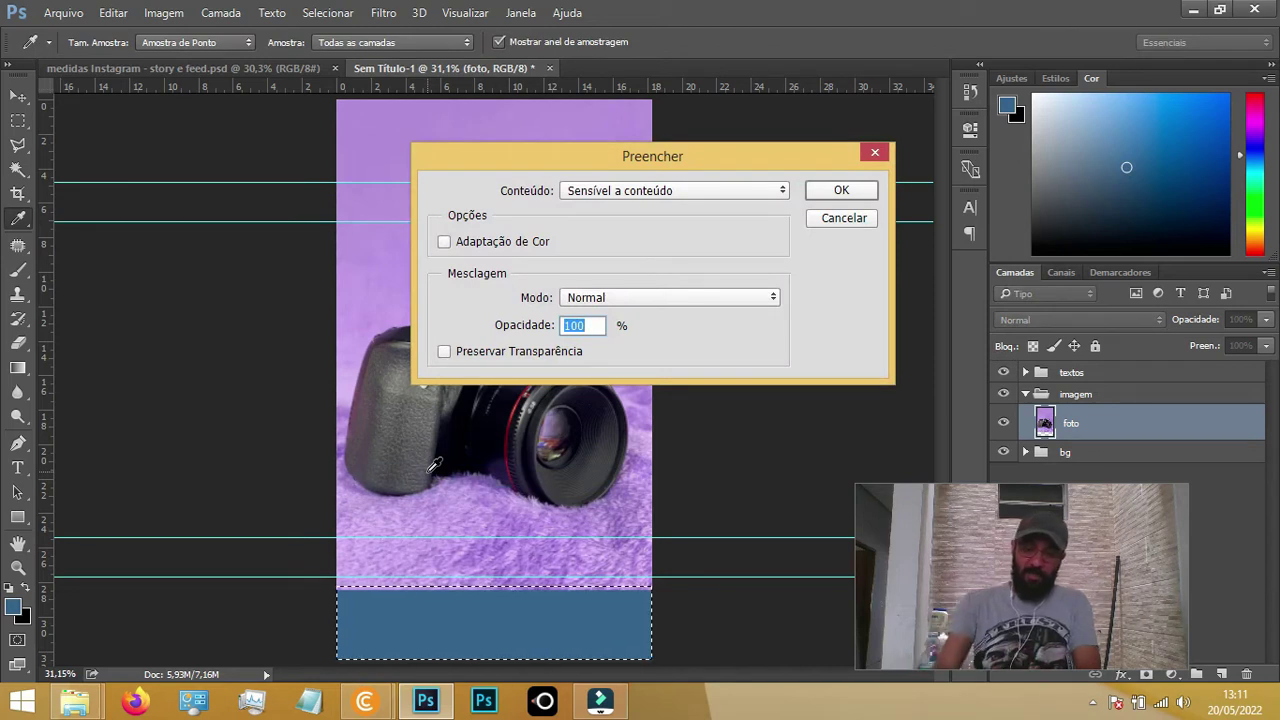
key("Return")
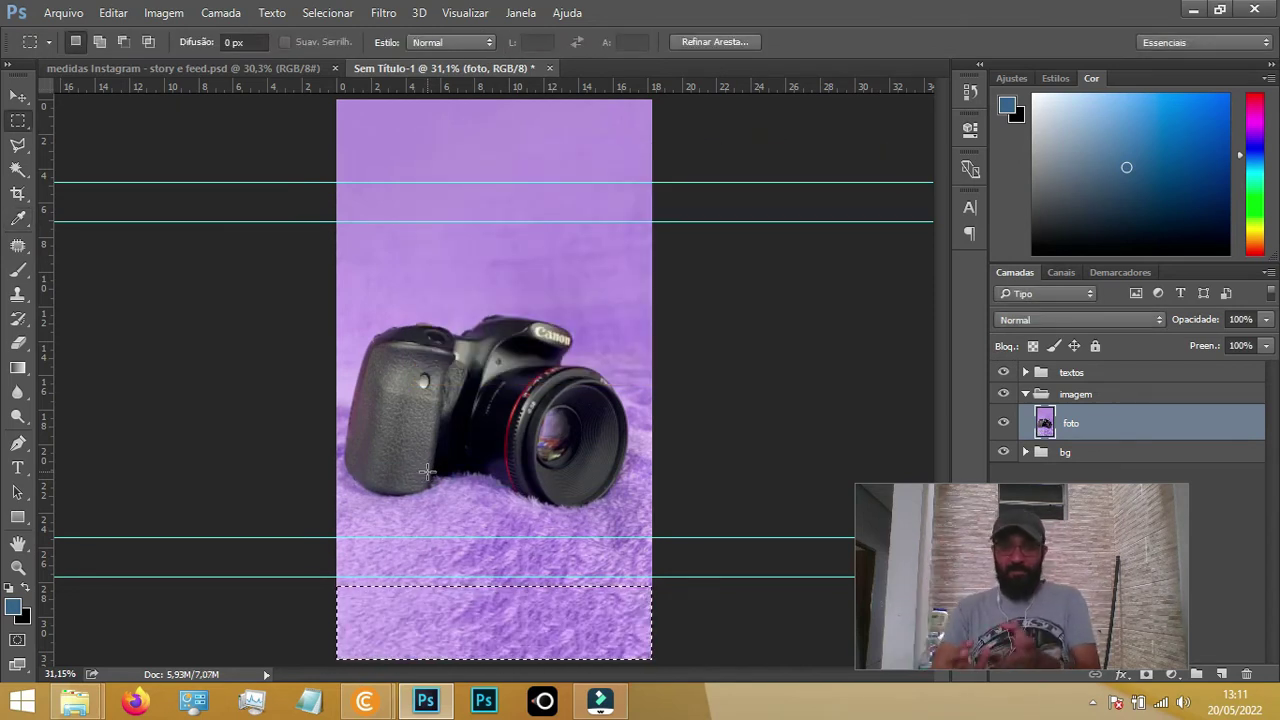
key("ctrl+d")
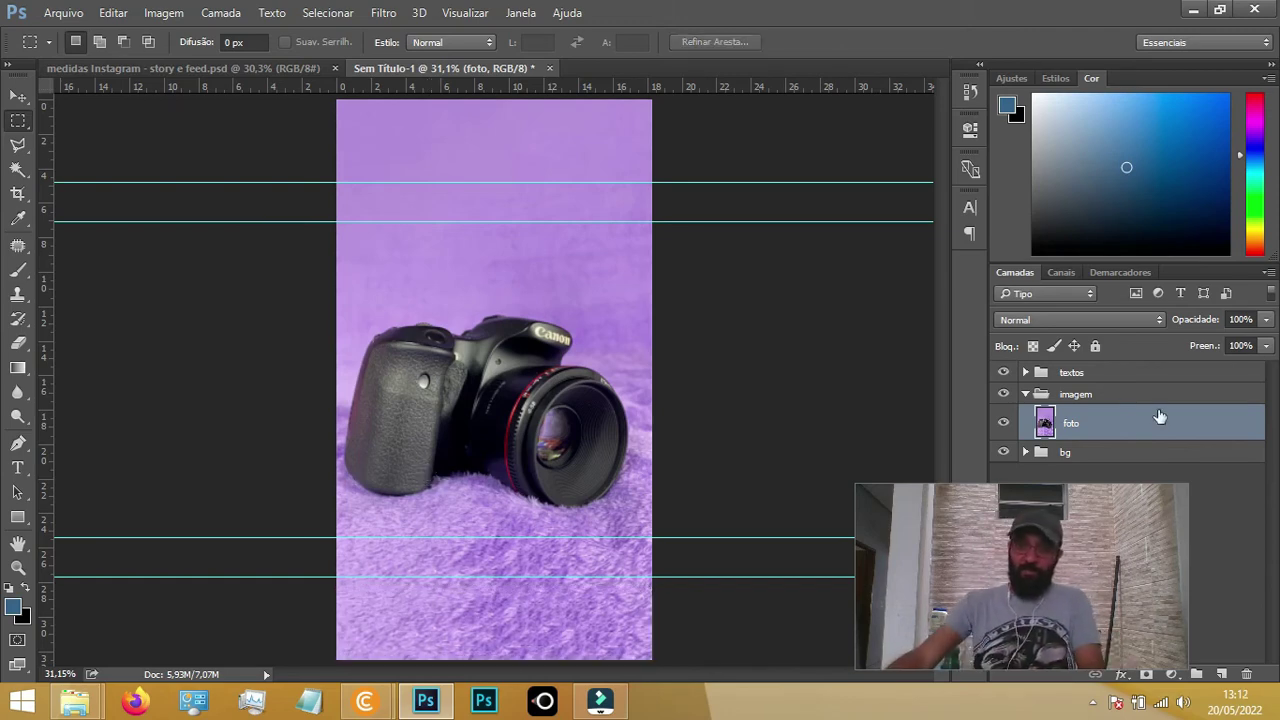
right_click(1122, 424)
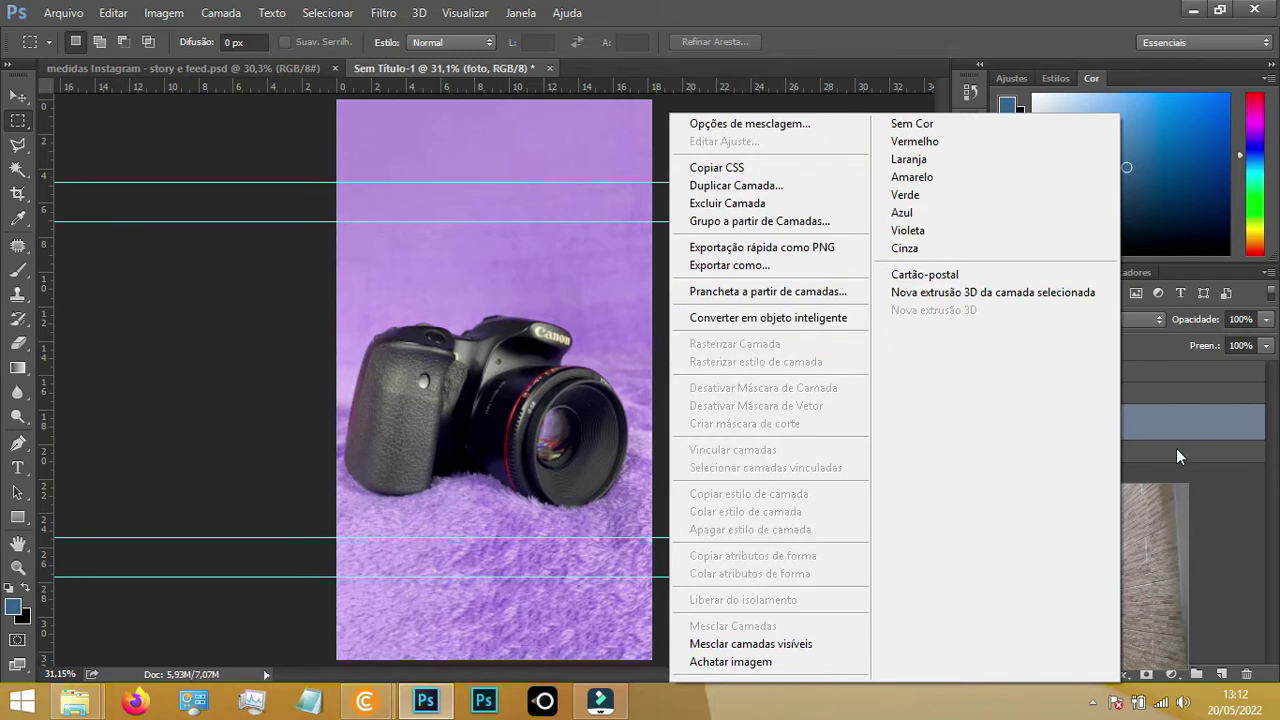
left_click(1171, 417)
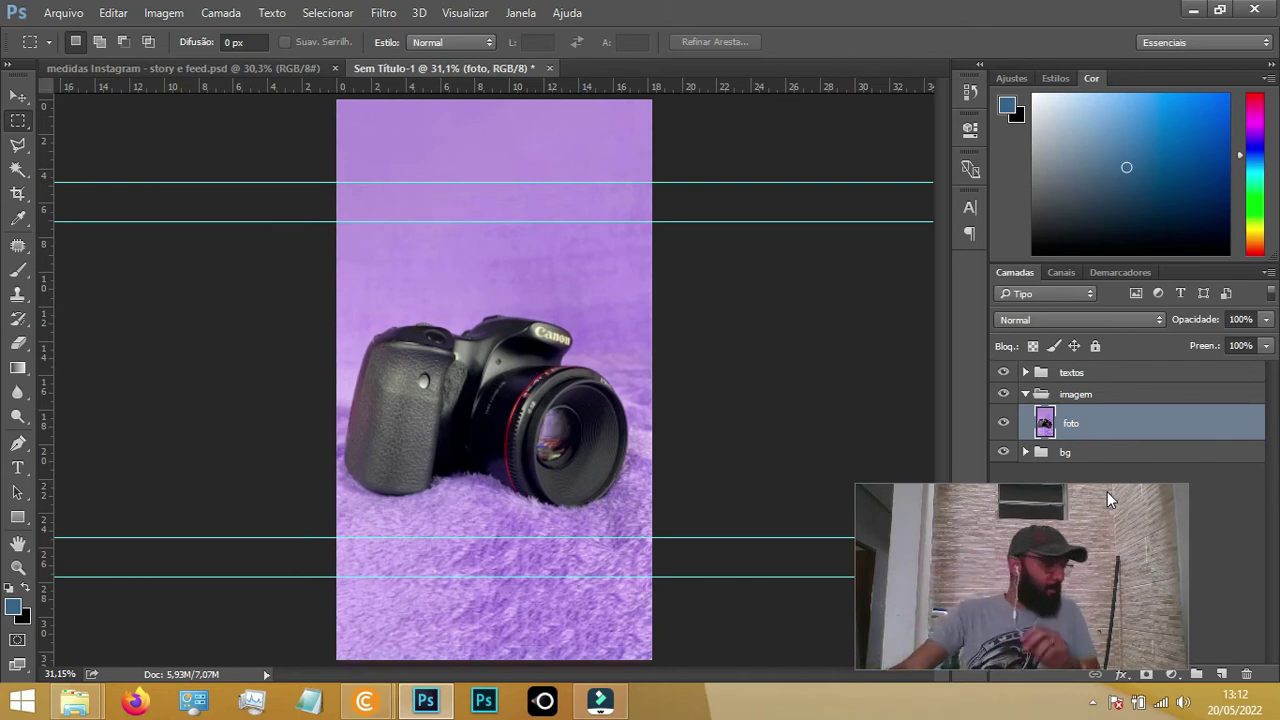
key("v")
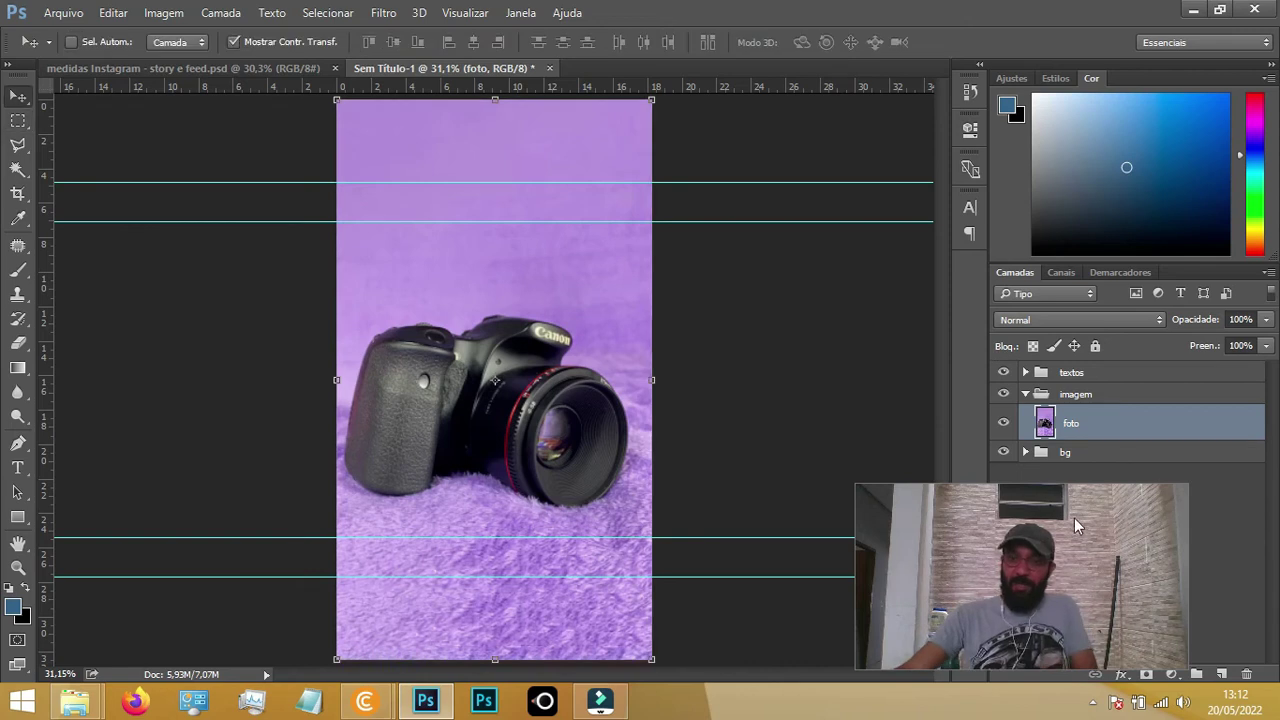
left_click_drag(1088, 519, 1156, 515)
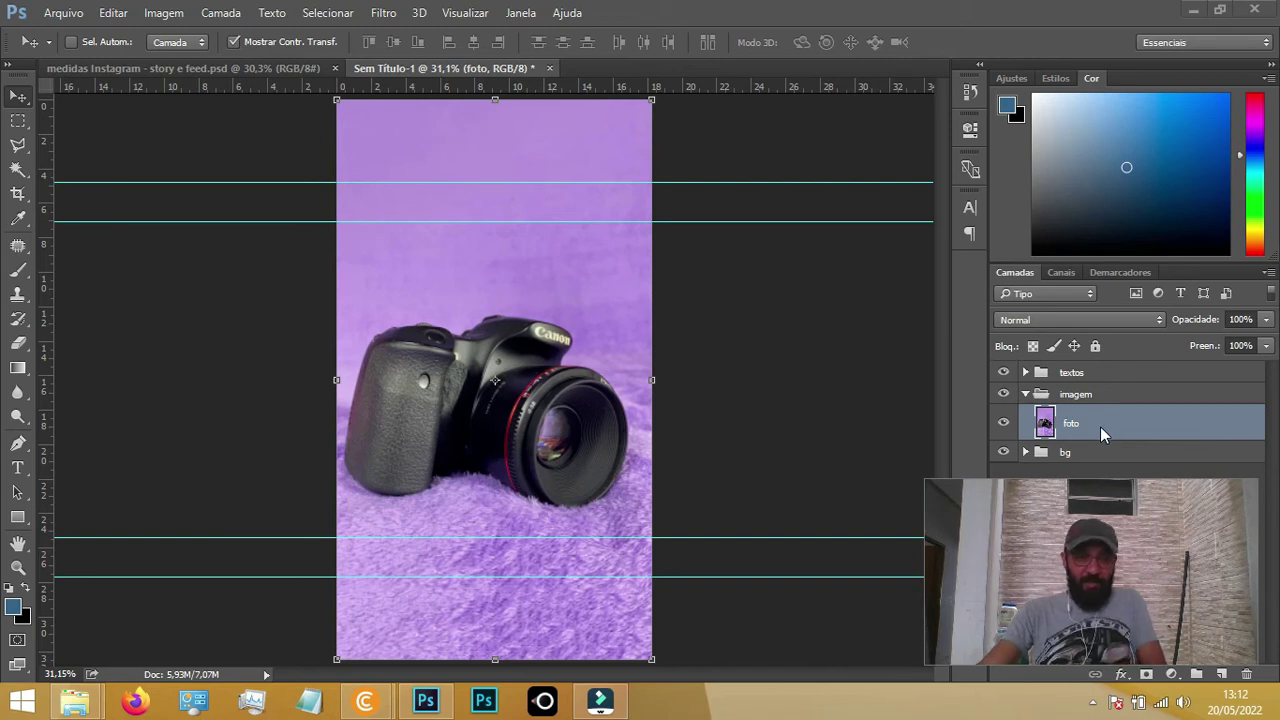
Duplicate the foto layer twice and rename the copies af and bf
key("ctrl")
key("ctrl+j")
key("ctrl+j")
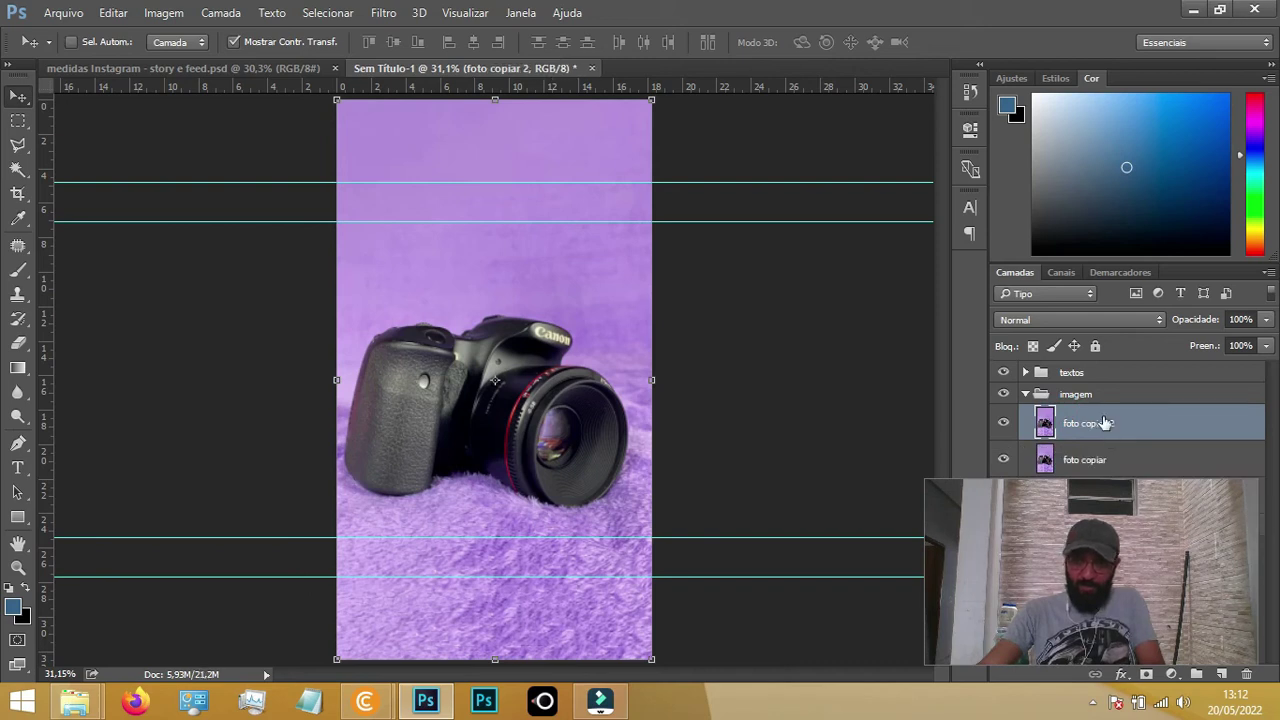
double_click(1077, 425)
type("af")
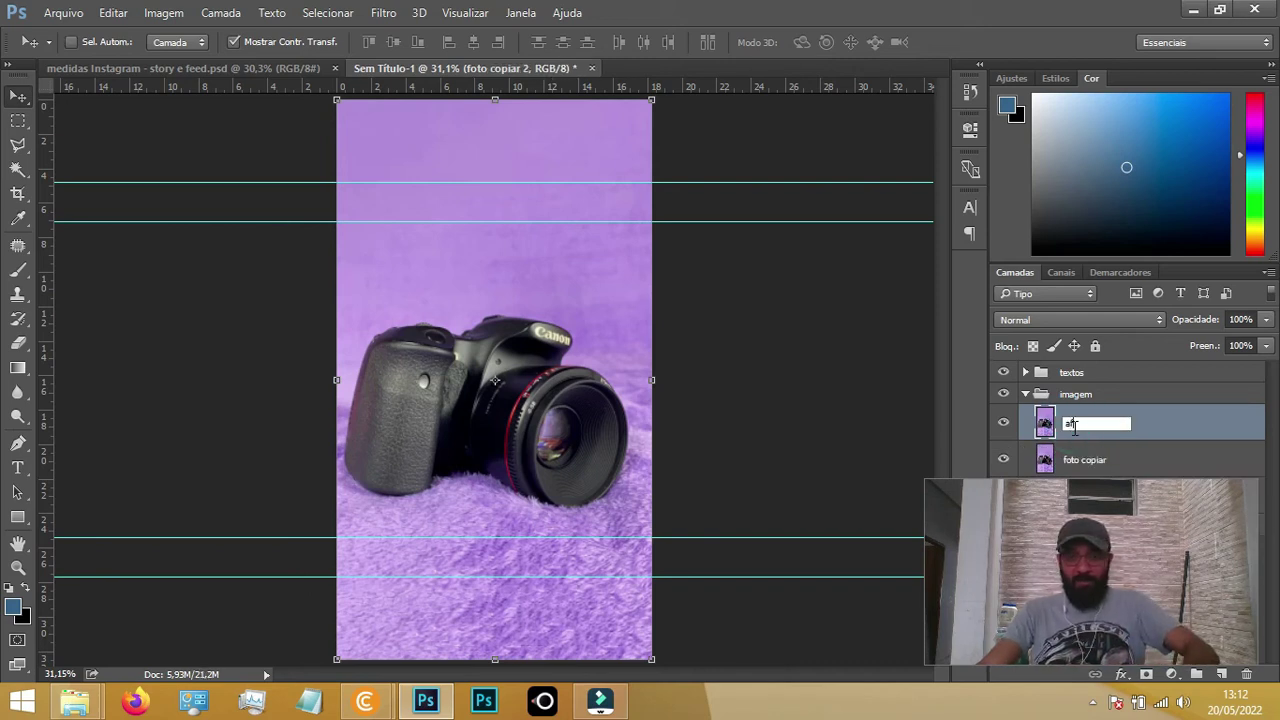
left_click(1087, 466)
double_click(1087, 463)
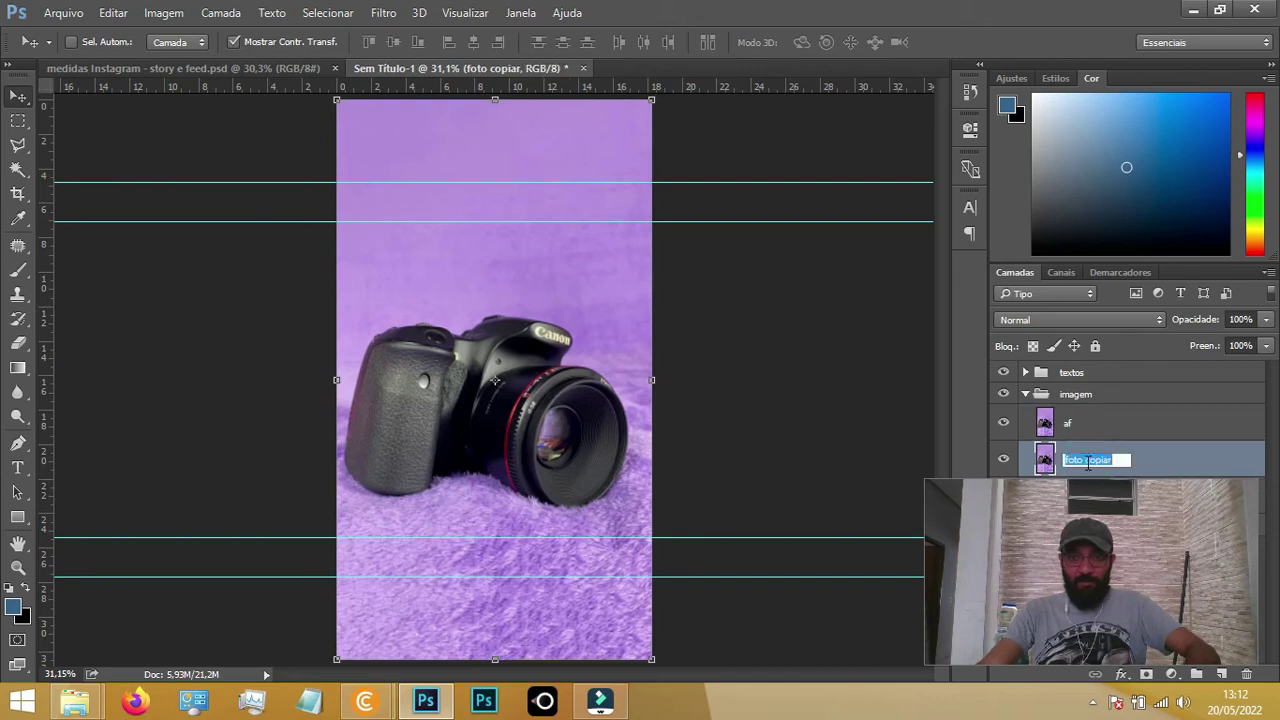
type("bf")
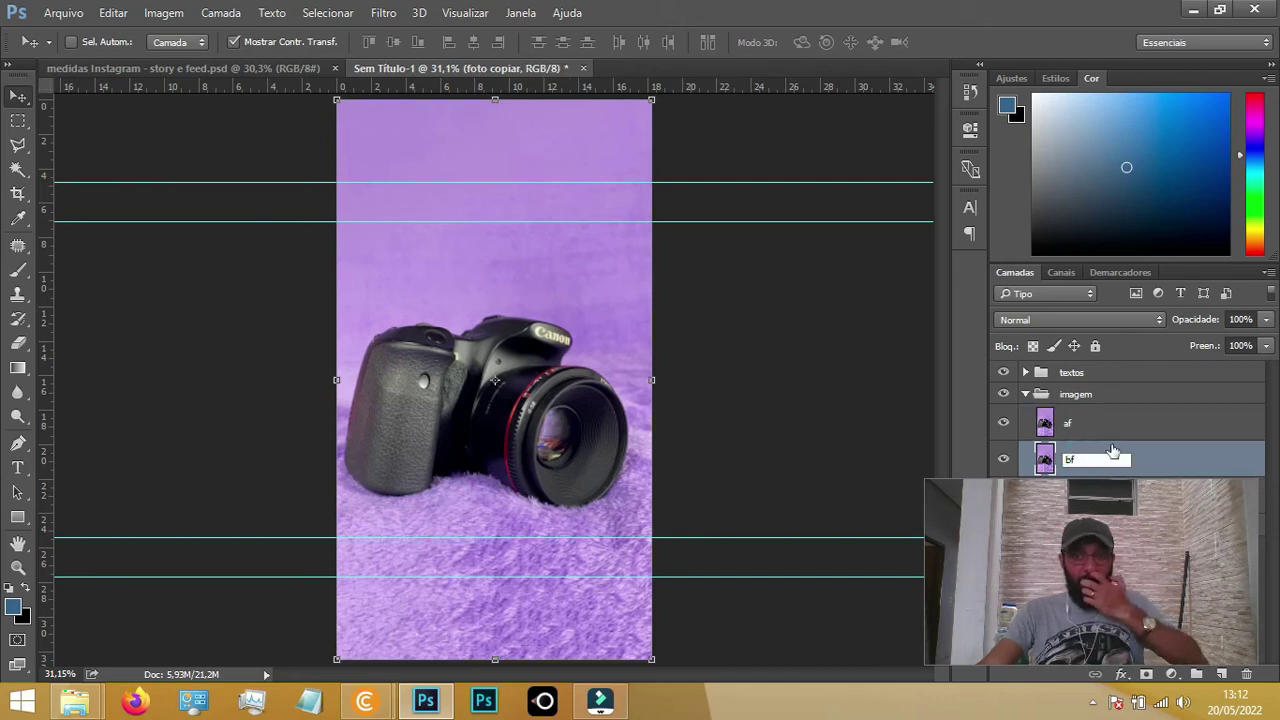
left_click(1146, 430)
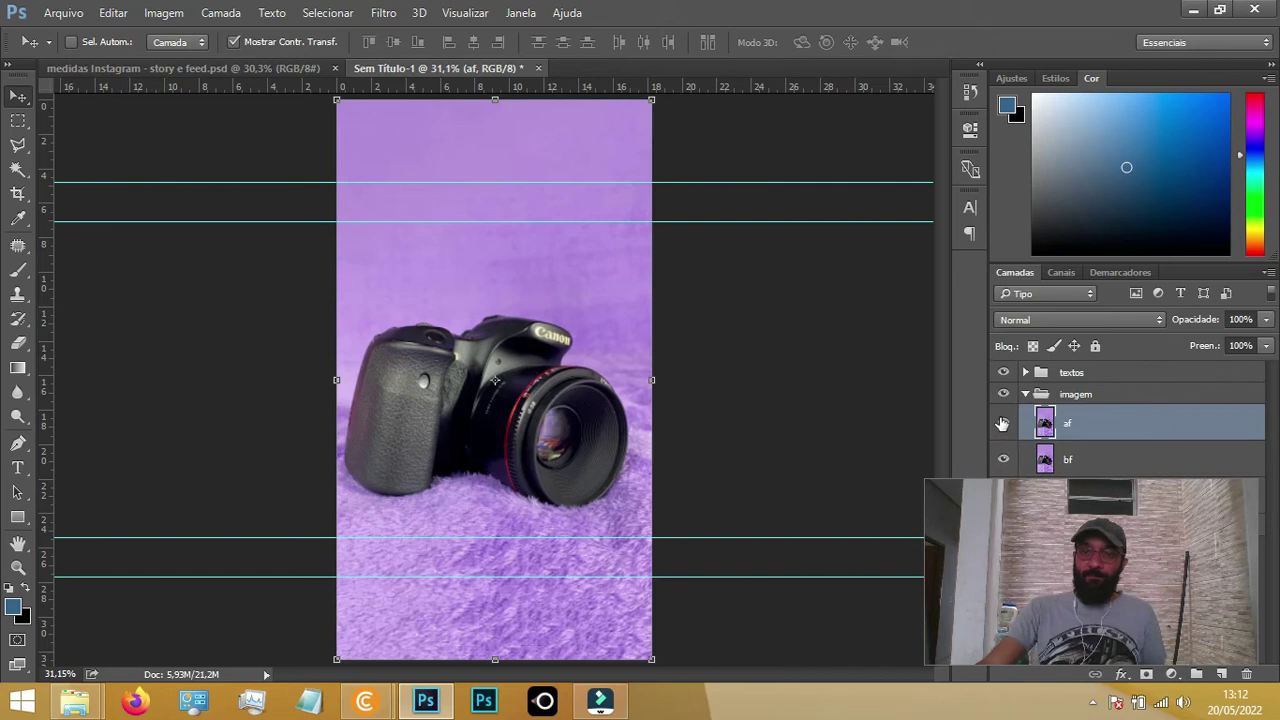
Hide the af layer and select bf
left_click(1003, 422)
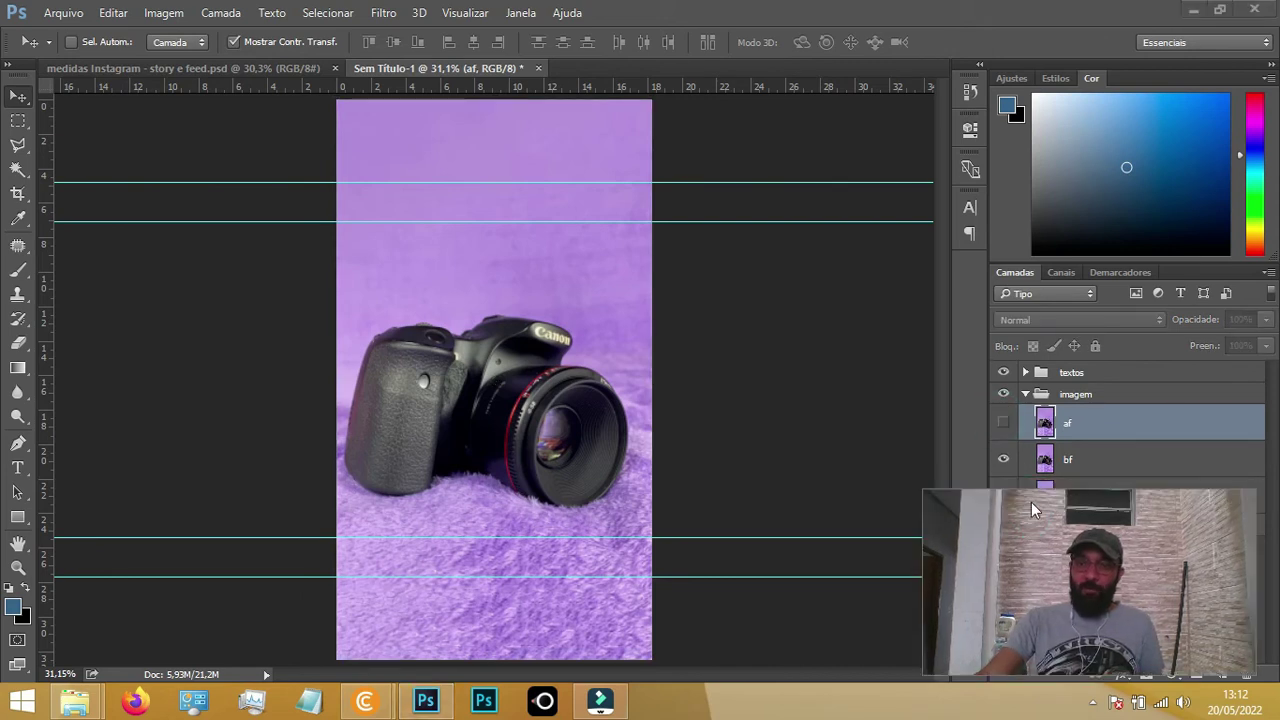
left_click(1078, 465)
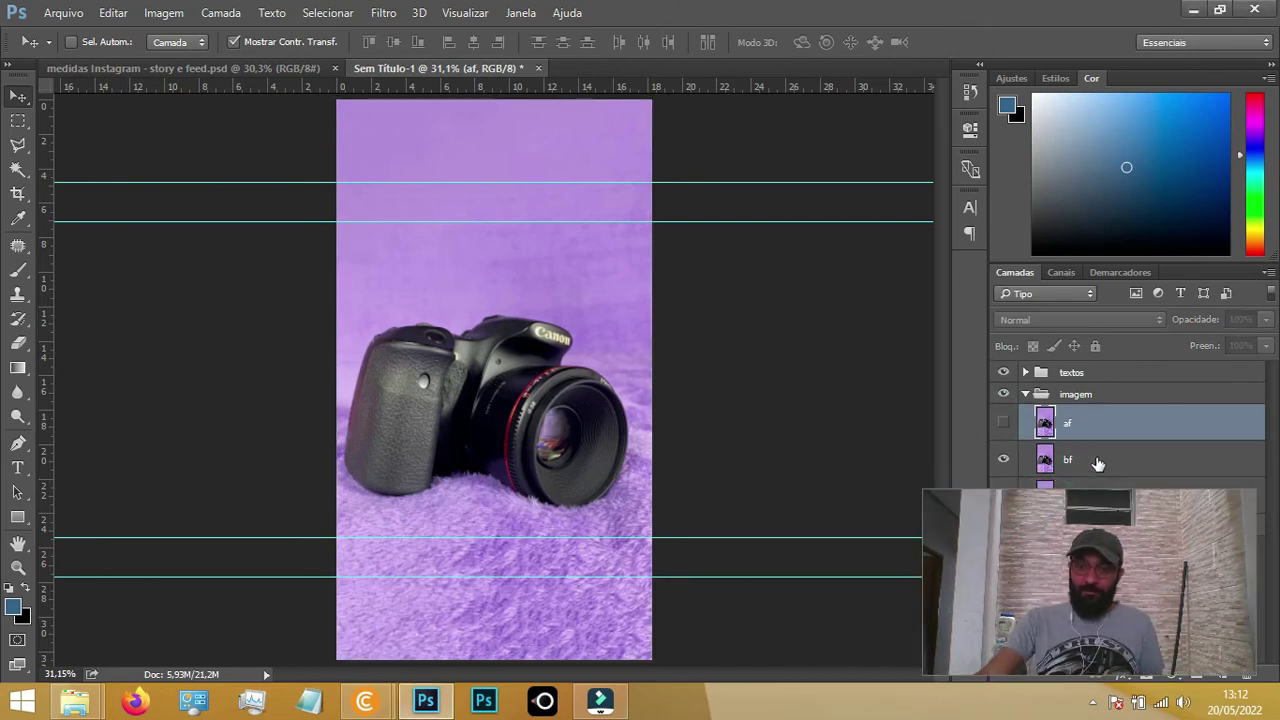
left_click(1093, 467)
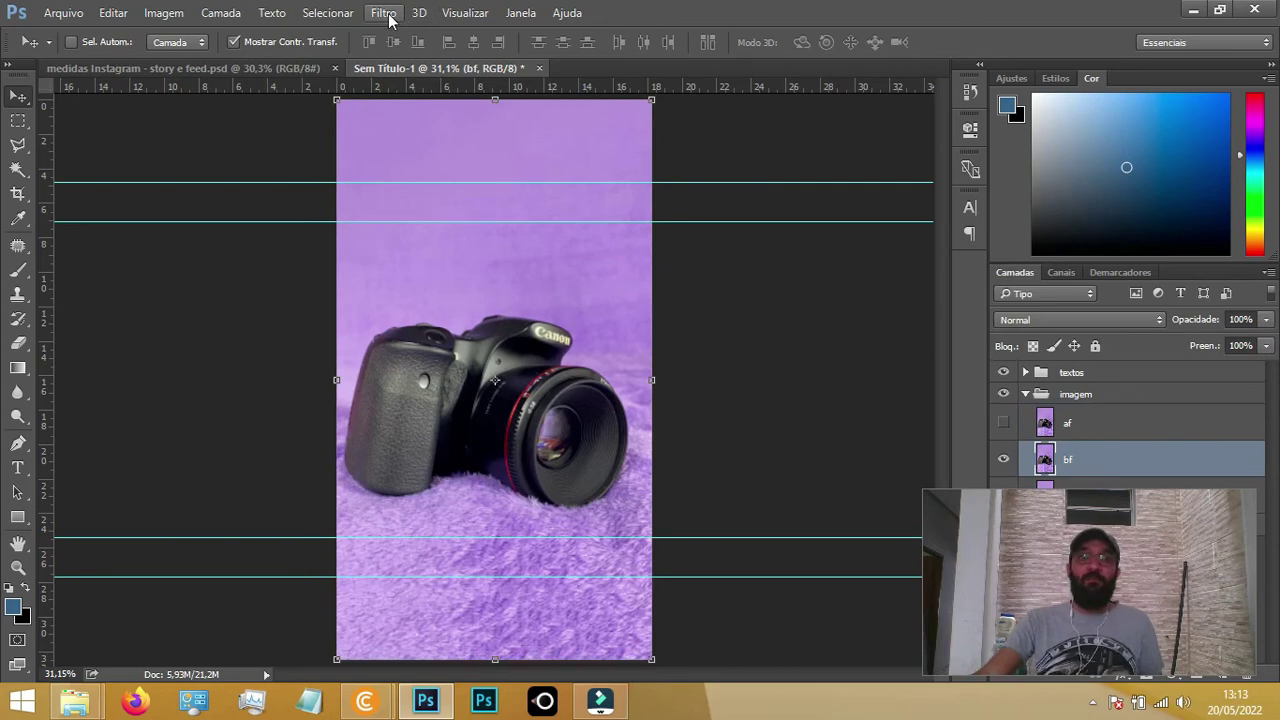
Open Gaussian Blur on bf and try radii between 3,1 and 3,5 while previewing the camera
left_click(392, 16)
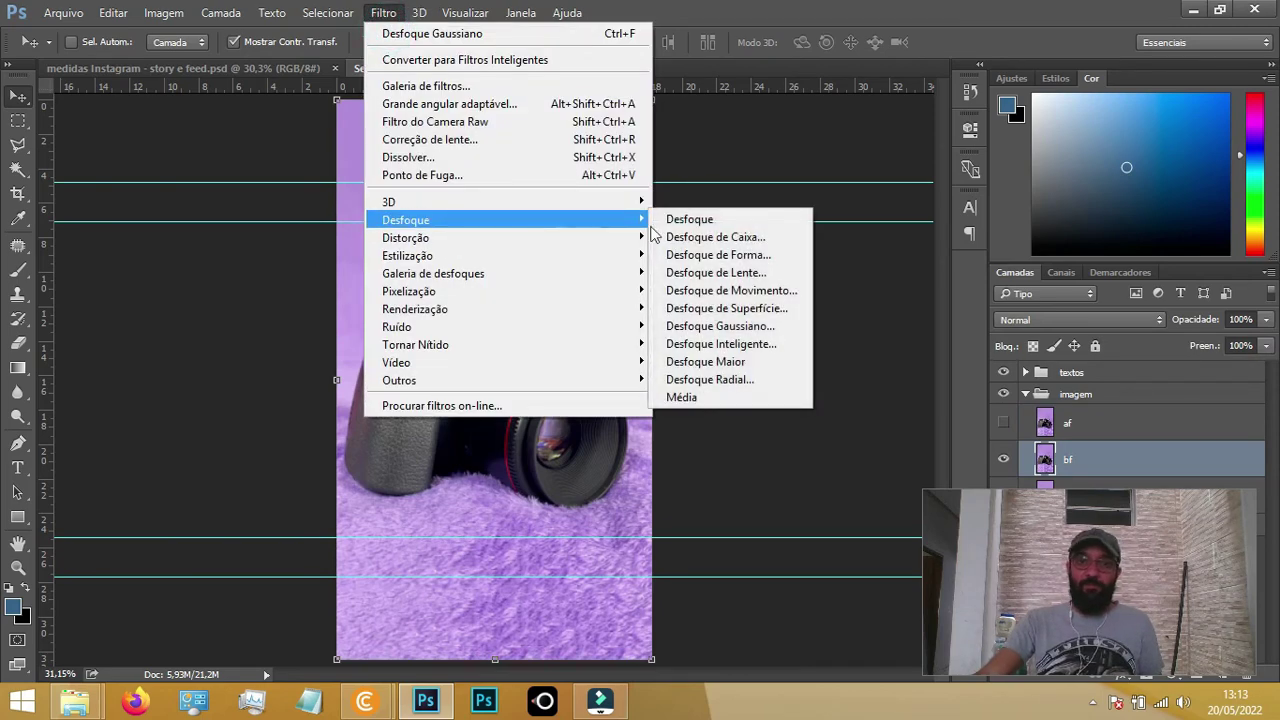
left_click(753, 328)
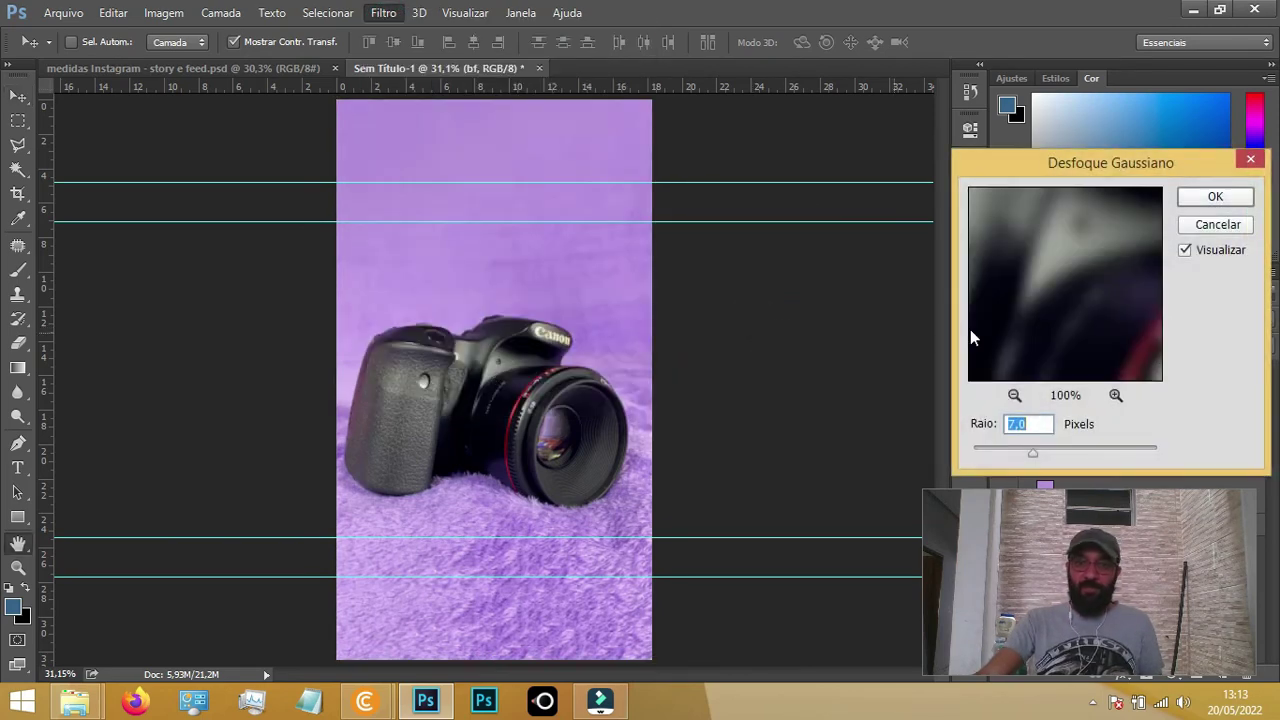
left_click_drag(1009, 453, 1006, 454)
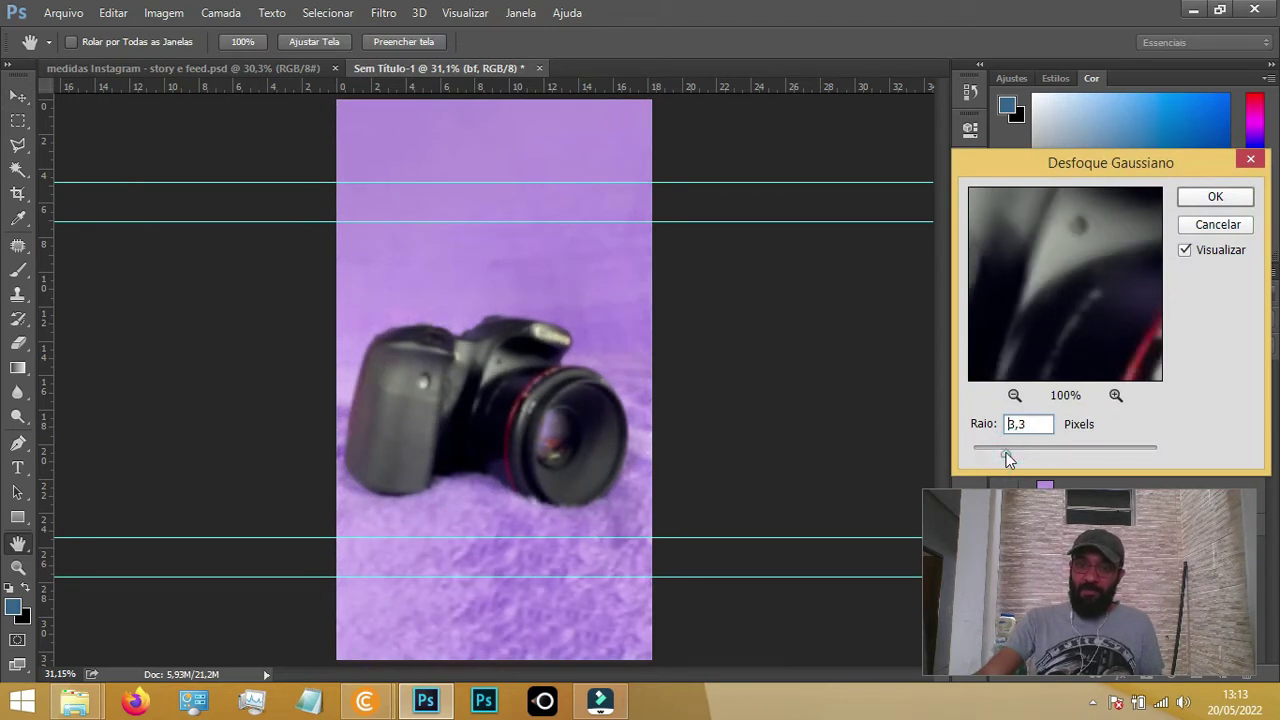
key("Up")
key("Up")
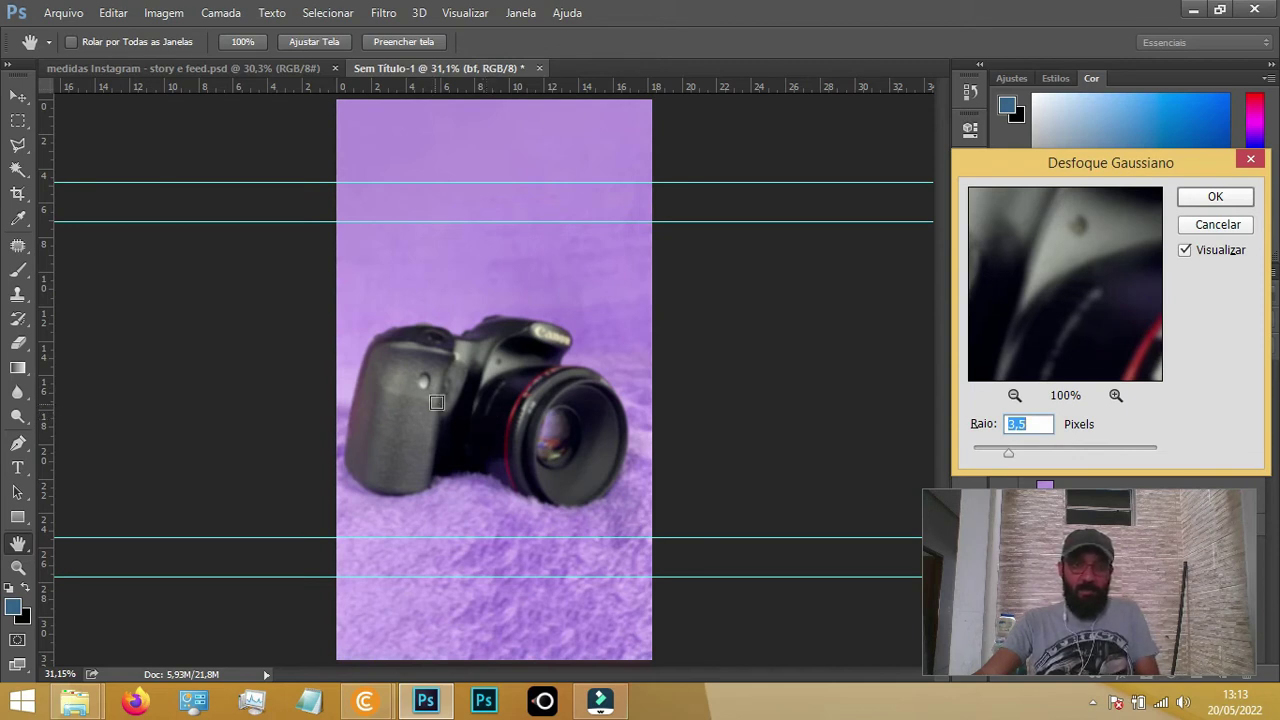
left_click(468, 405)
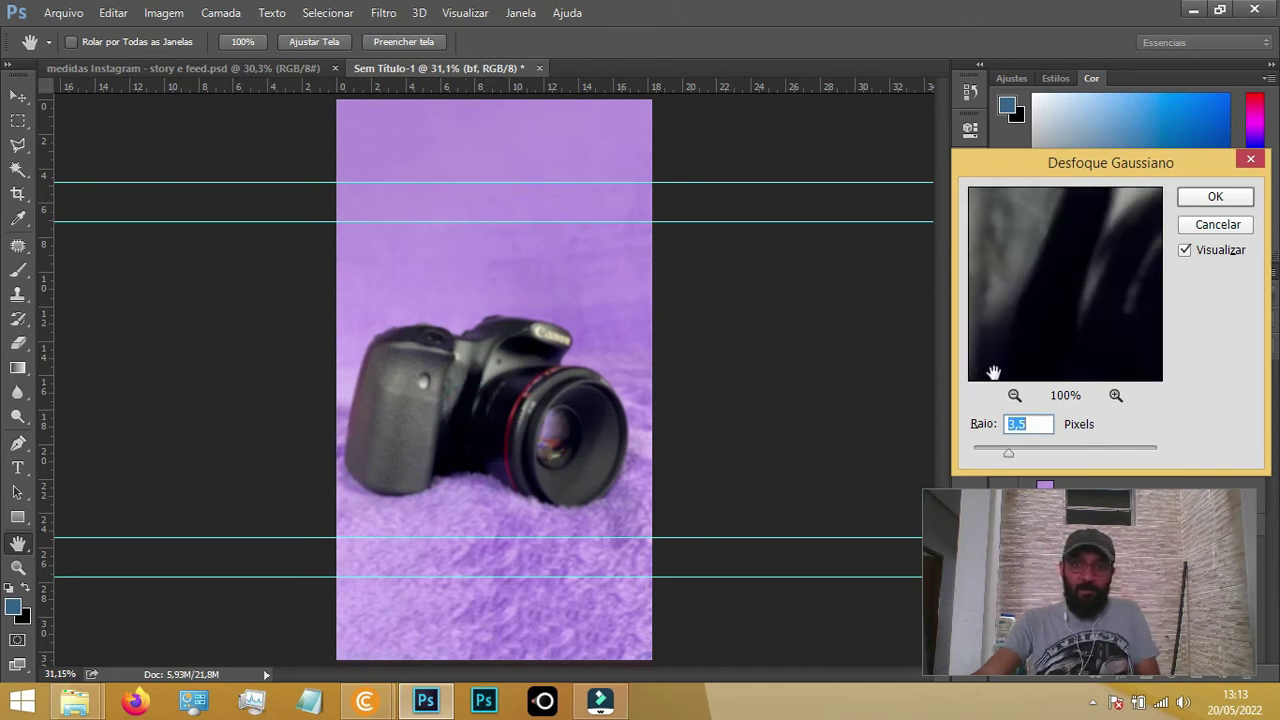
left_click(434, 380)
key("Up")
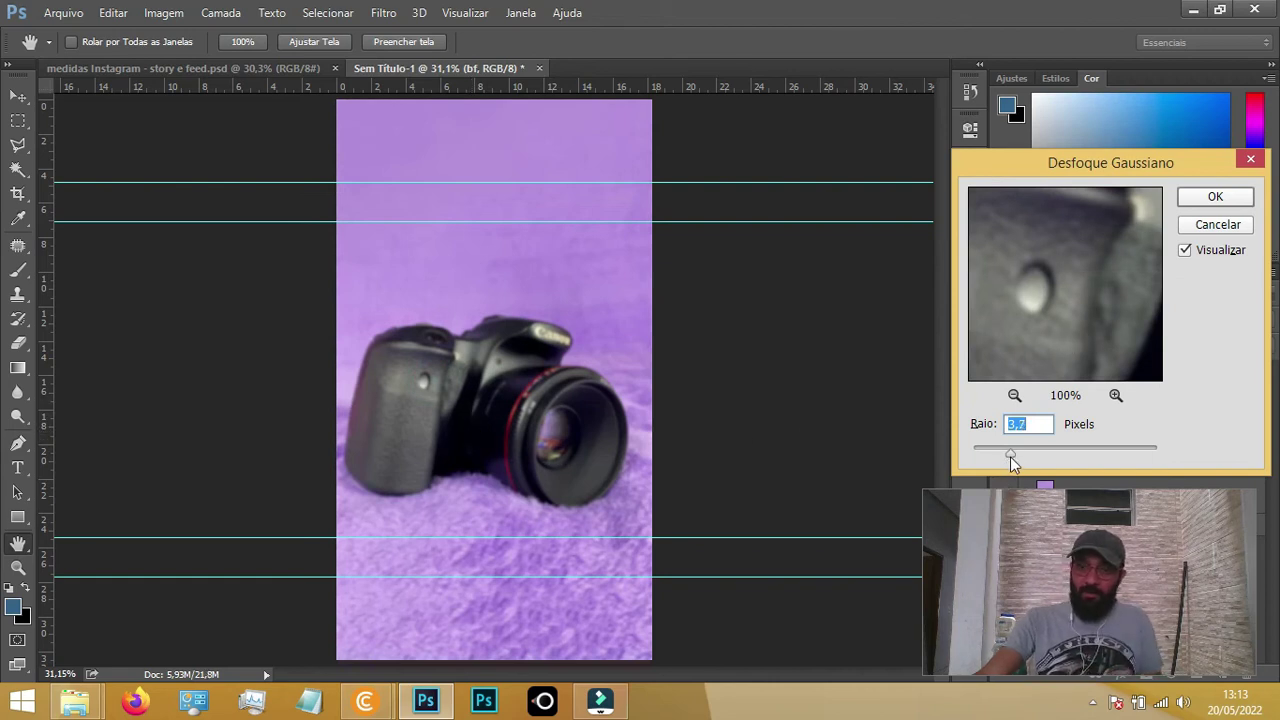
left_click_drag(1012, 455, 1004, 455)
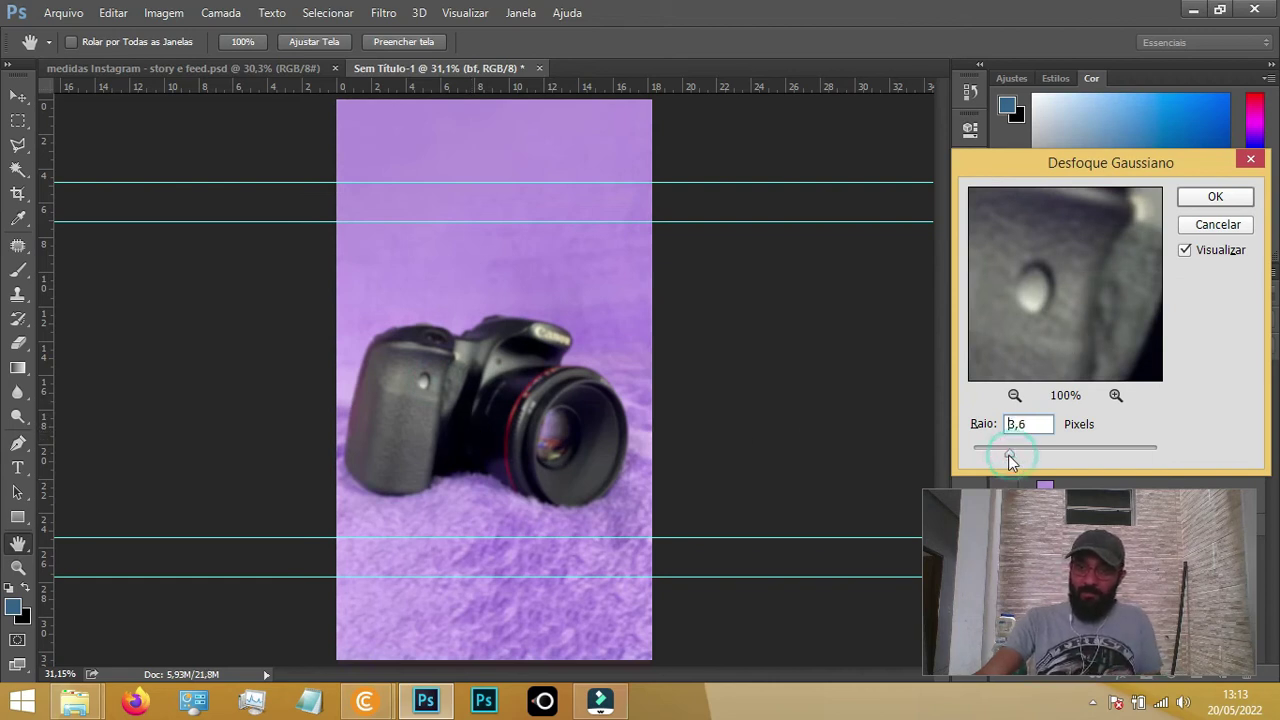
Zoom and pan the blur preview, settle the radius near 3,4 pixels, and apply it
left_click(1014, 396)
left_click(1014, 396)
left_click(1014, 396)
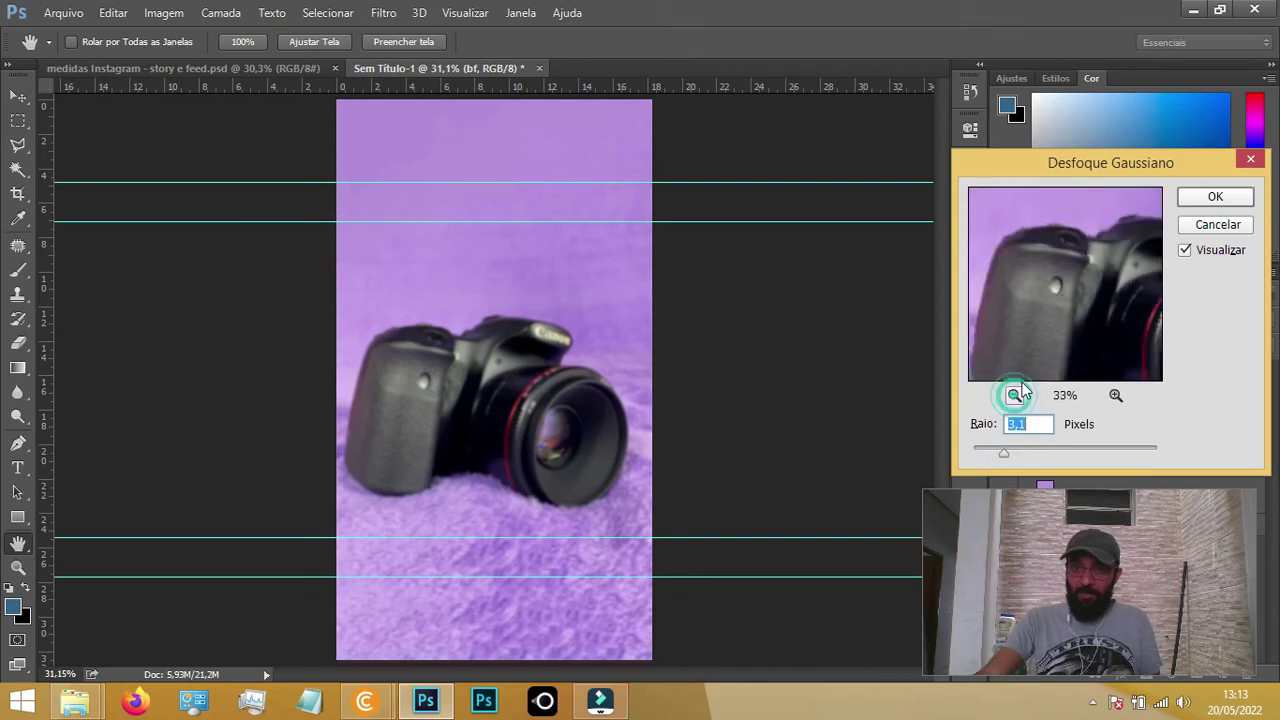
left_click_drag(1080, 334, 1076, 305)
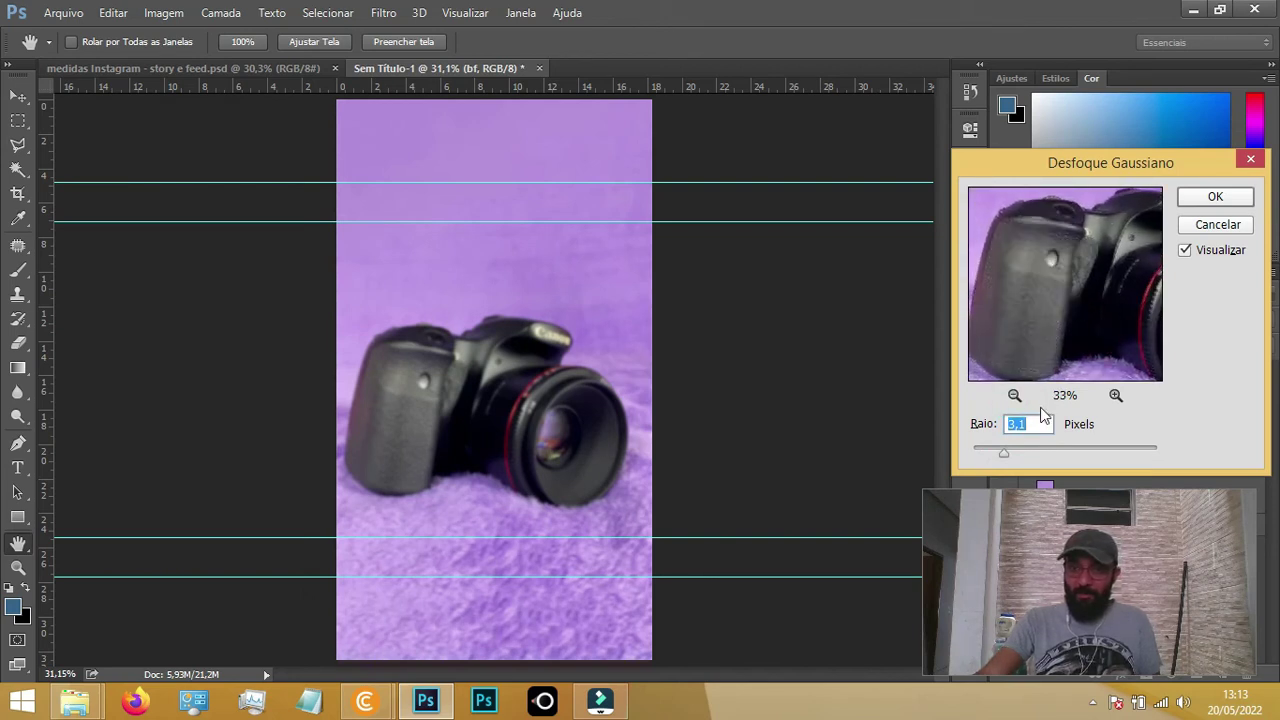
left_click(1001, 455)
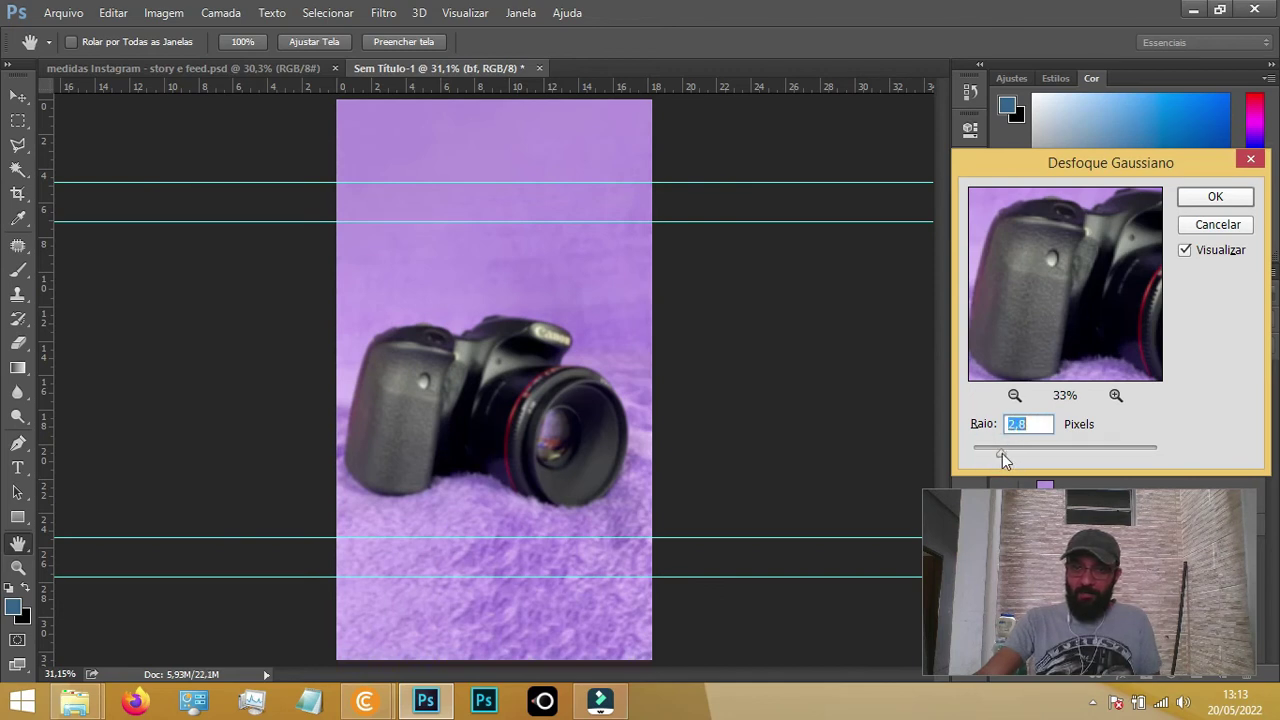
left_click_drag(1002, 454, 1004, 454)
mouse_move(1093, 318)
left_mouse_down()
mouse_move(1049, 350)
mouse_move(1018, 297)
mouse_move(1039, 316)
left_mouse_up()
mouse_move(1006, 455)
left_mouse_down()
mouse_move(1066, 459)
mouse_move(1014, 459)
left_mouse_up()
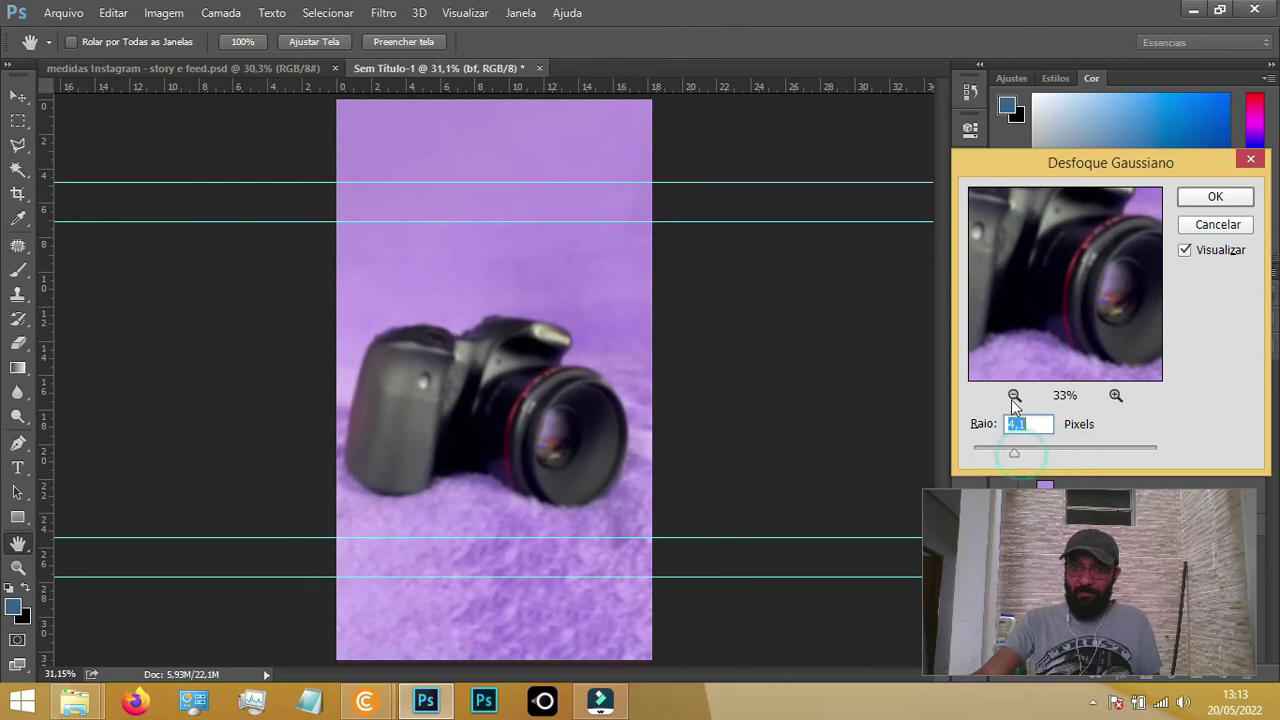
left_click_drag(1018, 284, 1040, 288)
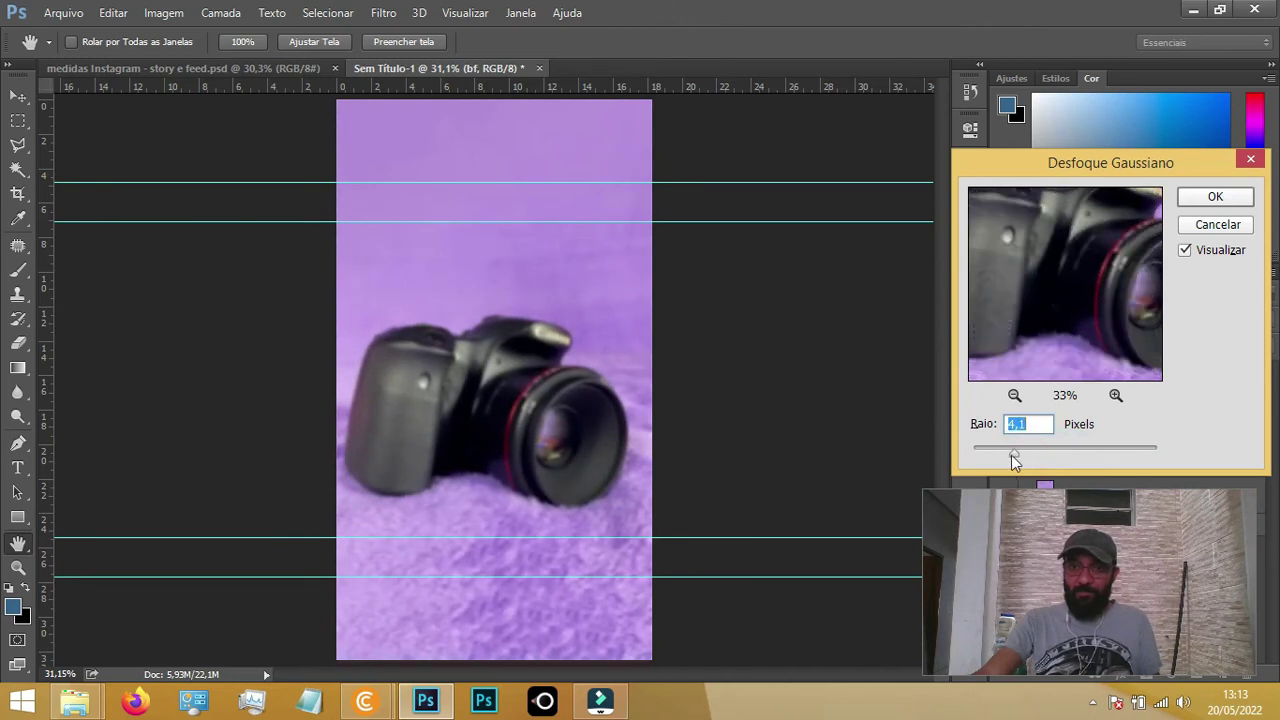
left_click_drag(1014, 459, 1006, 459)
left_click_drag(1043, 296, 1068, 332)
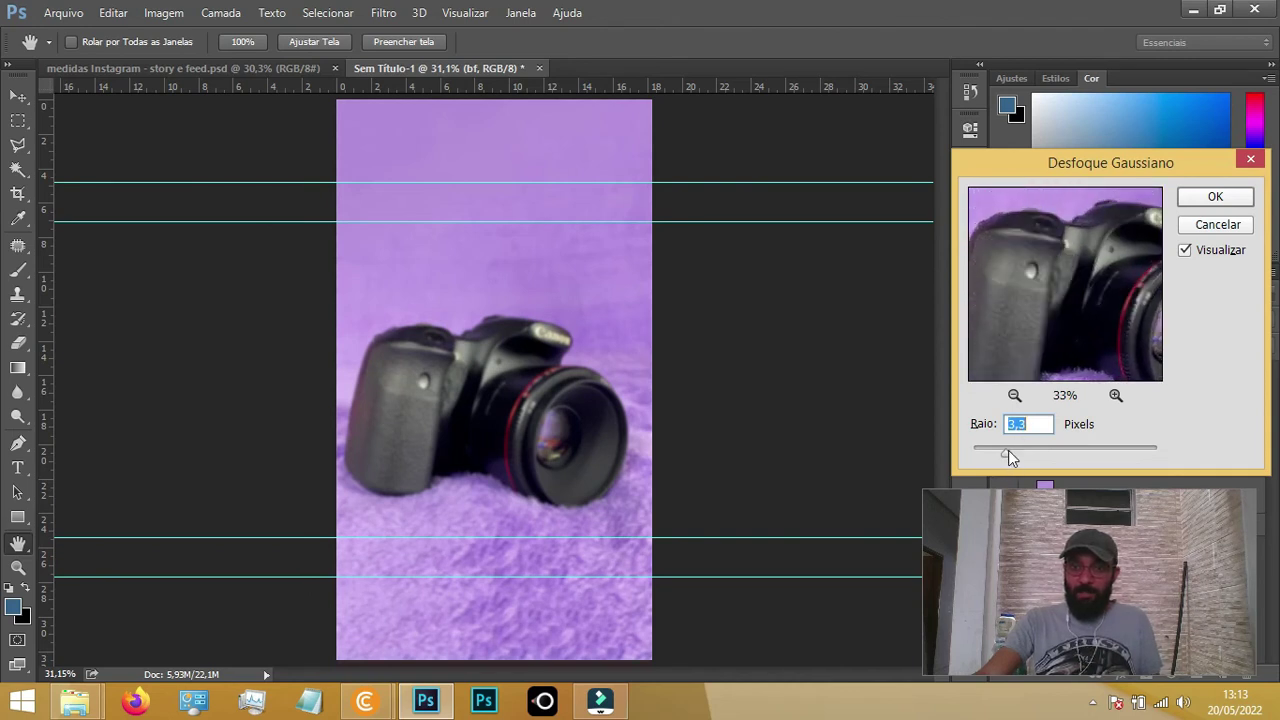
left_click(1214, 198)
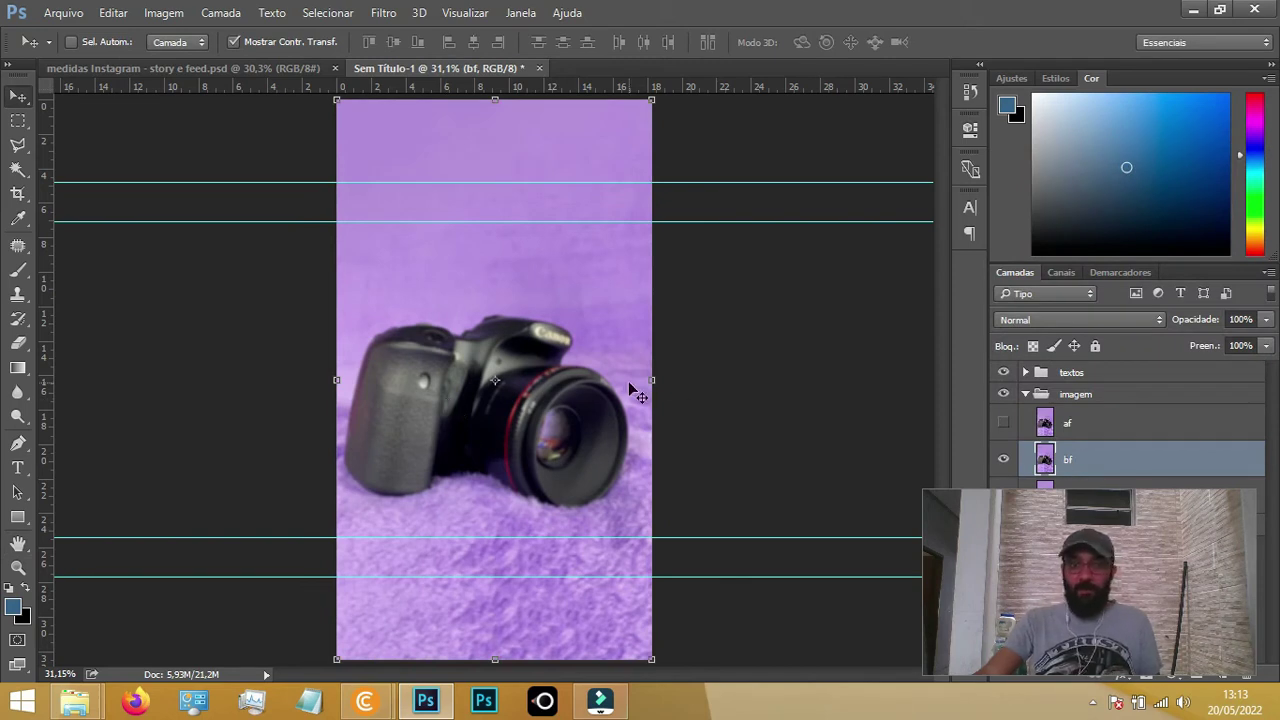
Make the af layer visible again and select it for editing
scroll(512, 419, "up", 2)
scroll(517, 423, "up", 2)
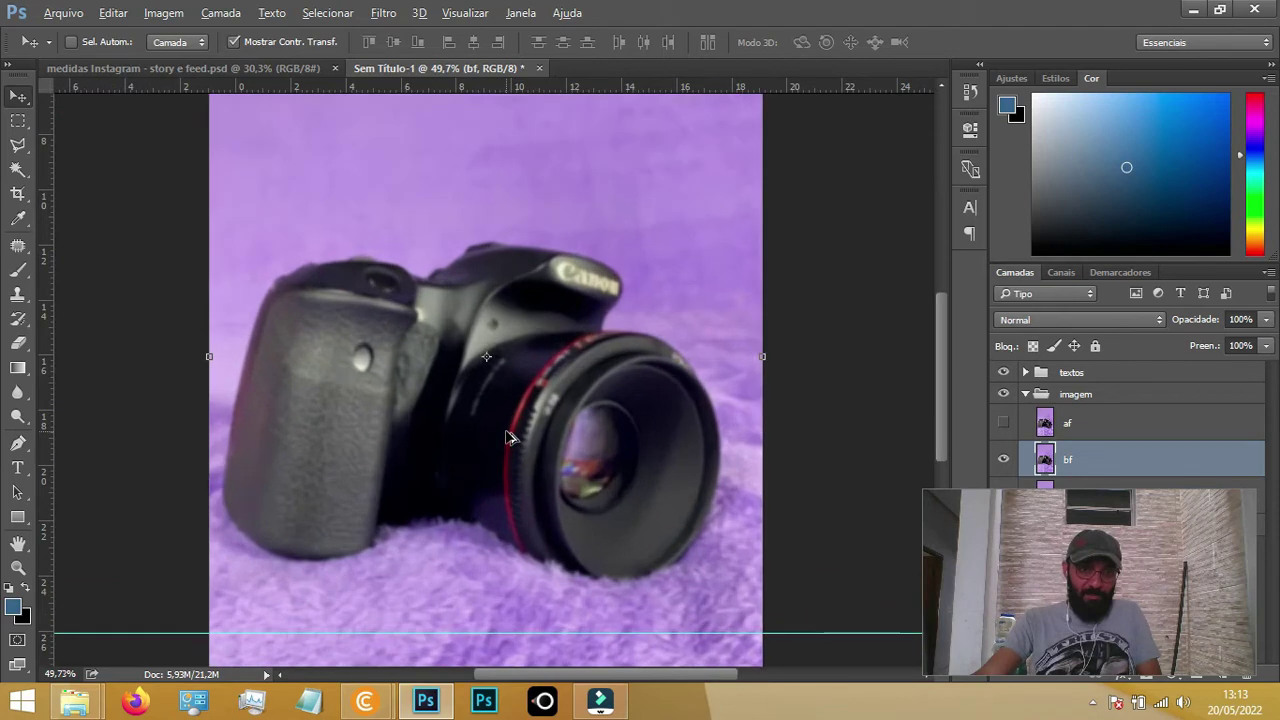
scroll(509, 434, "up", 2)
key("alt")
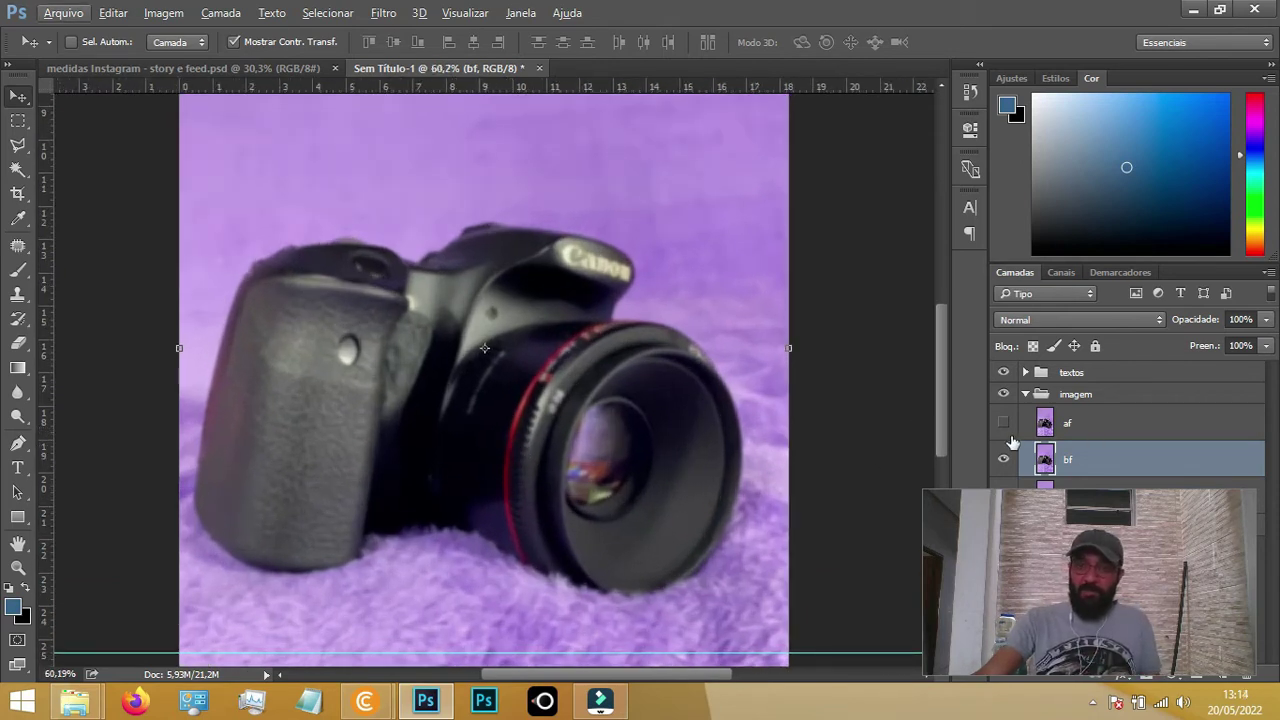
left_click(1004, 424)
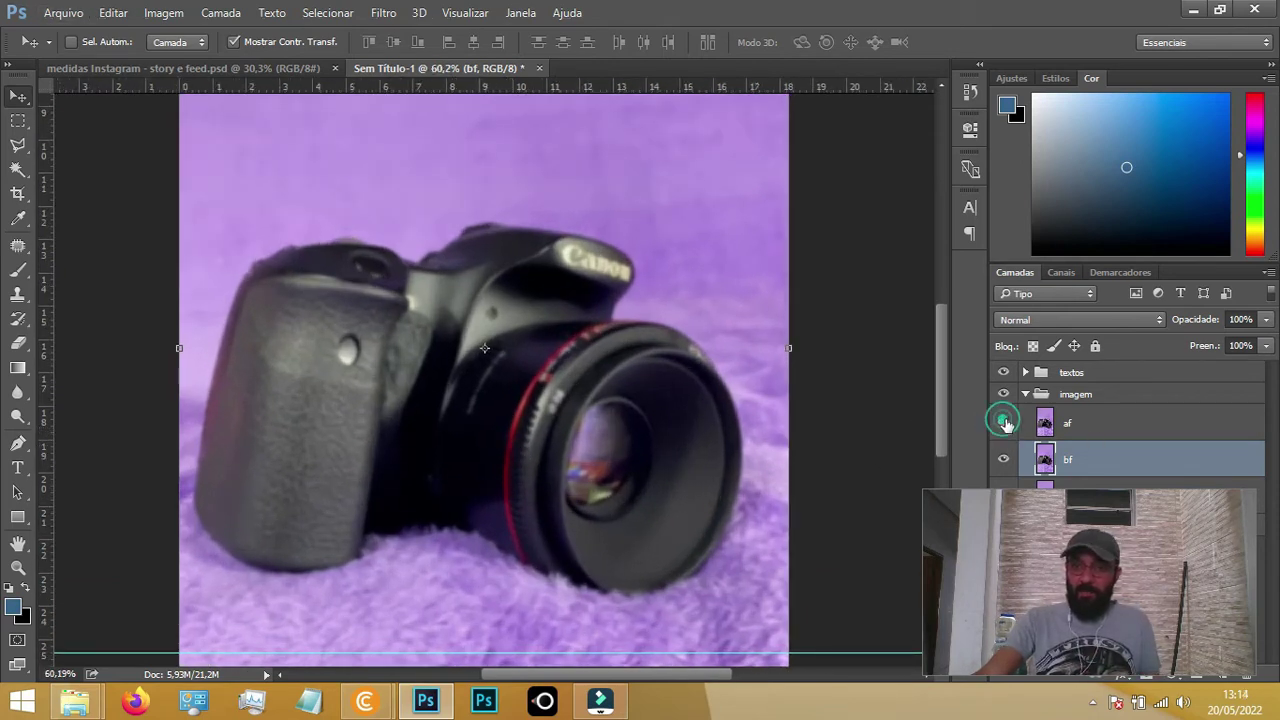
left_click(1110, 426)
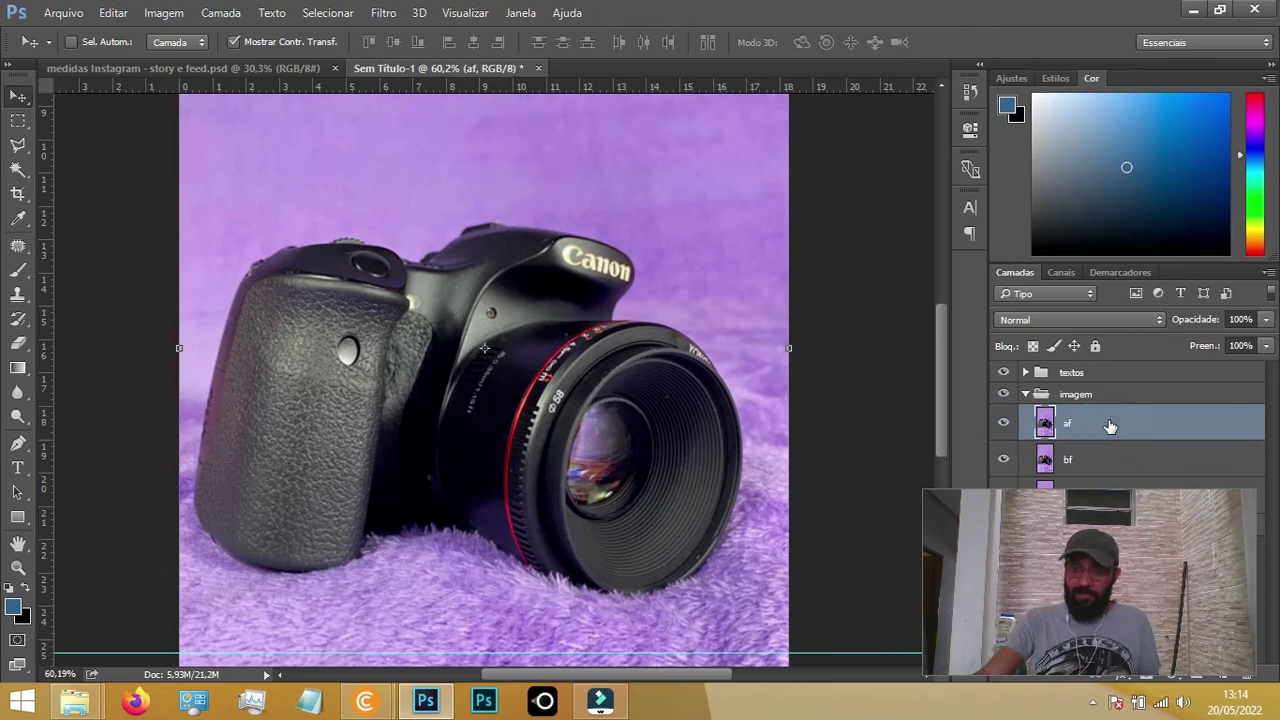
Use Apply Image to subtract layer bf from af at scale 2, offset 128
left_click(165, 18)
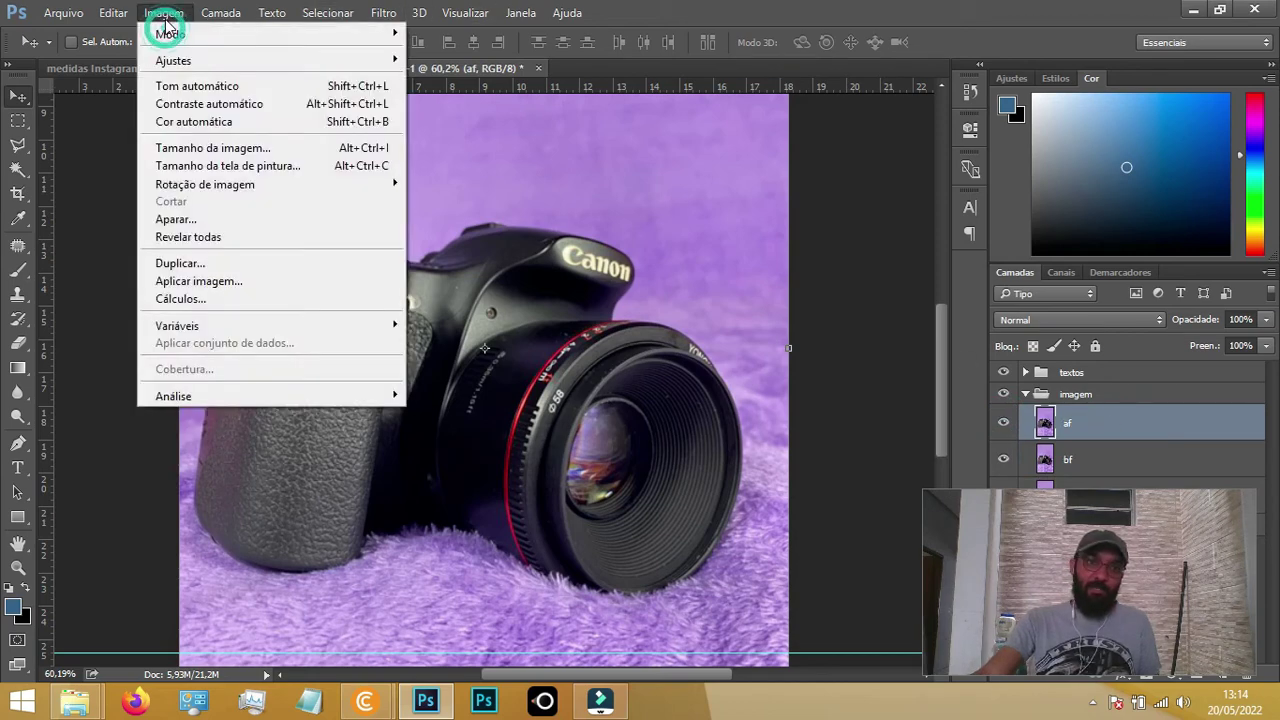
left_click(267, 282)
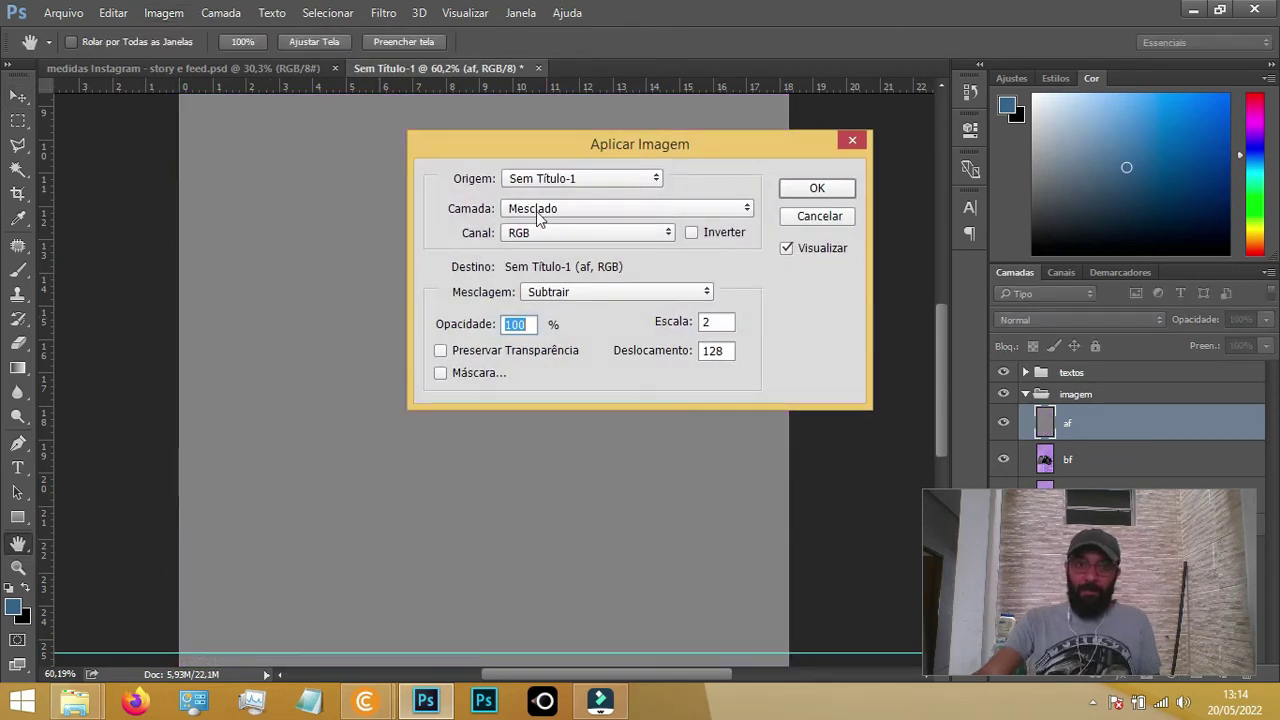
left_click(545, 180)
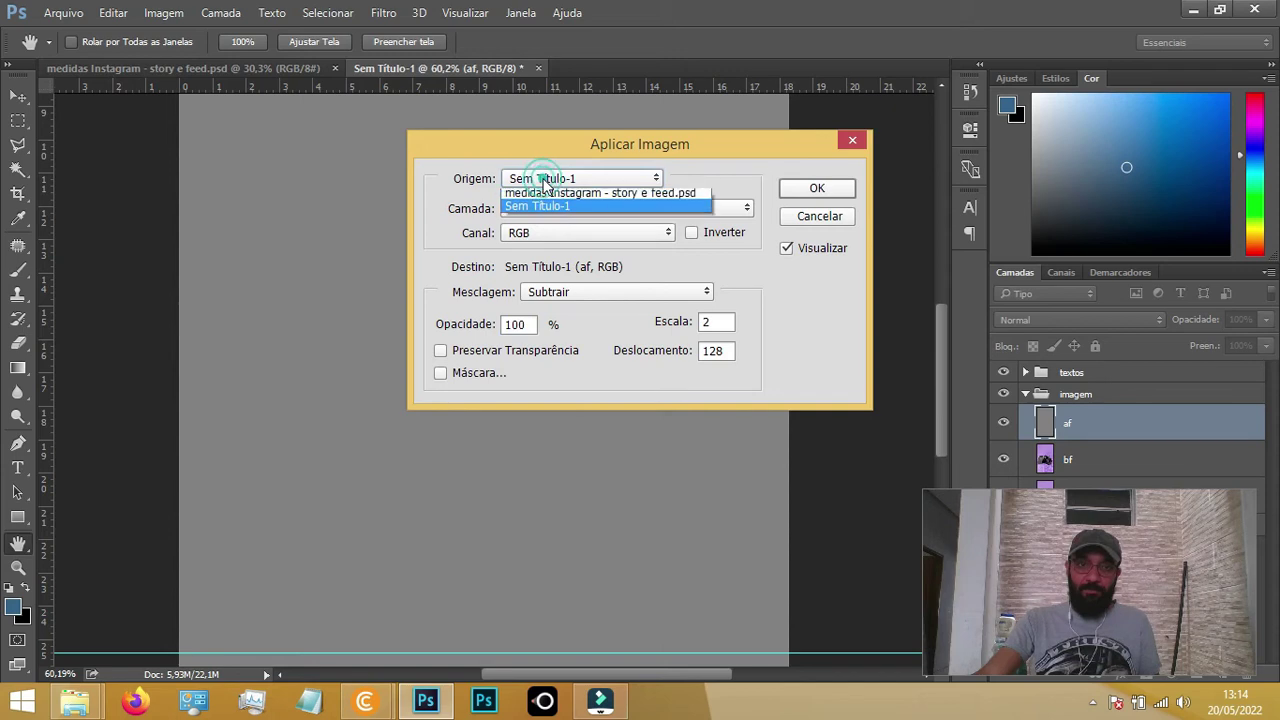
left_click(545, 182)
left_click(532, 210)
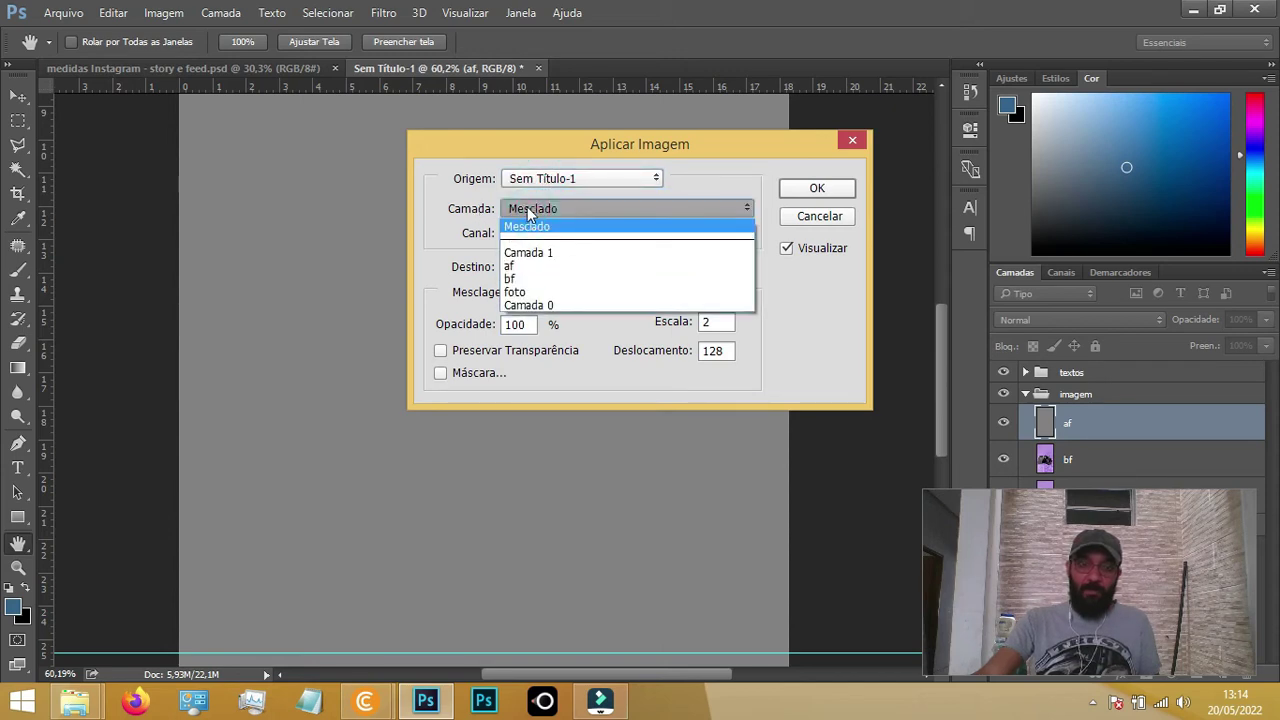
left_click(527, 280)
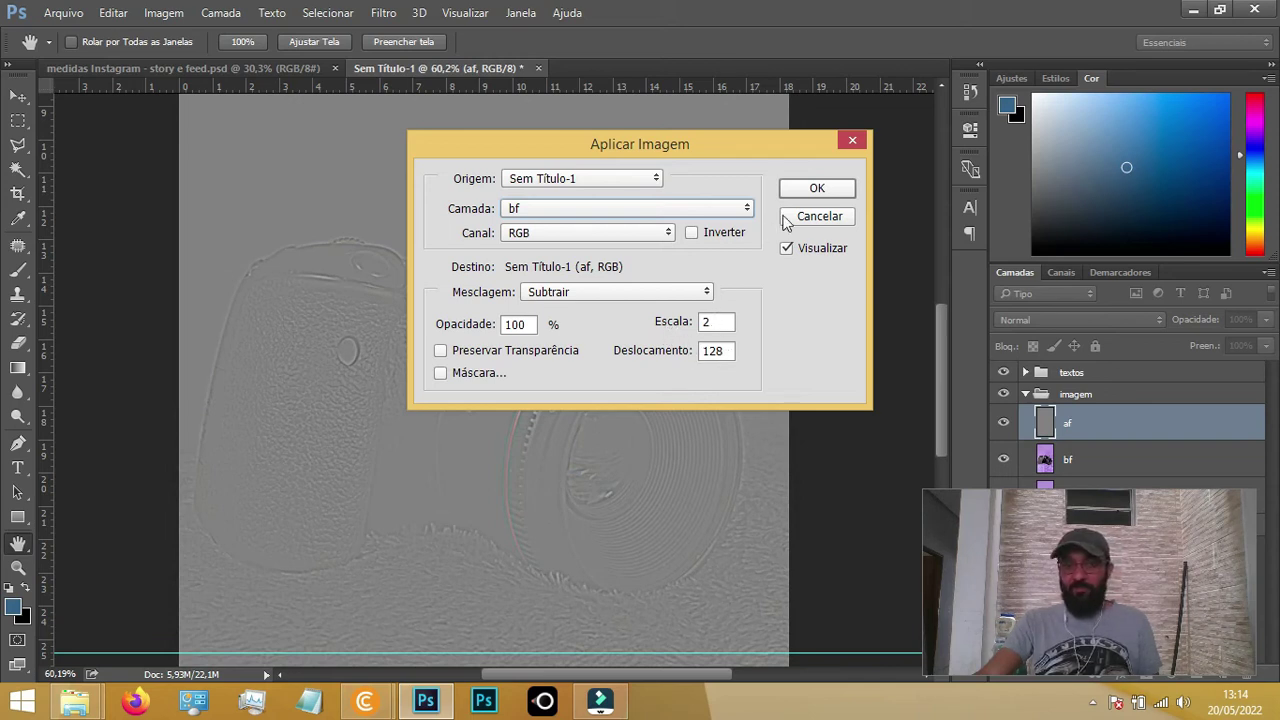
left_click(828, 188)
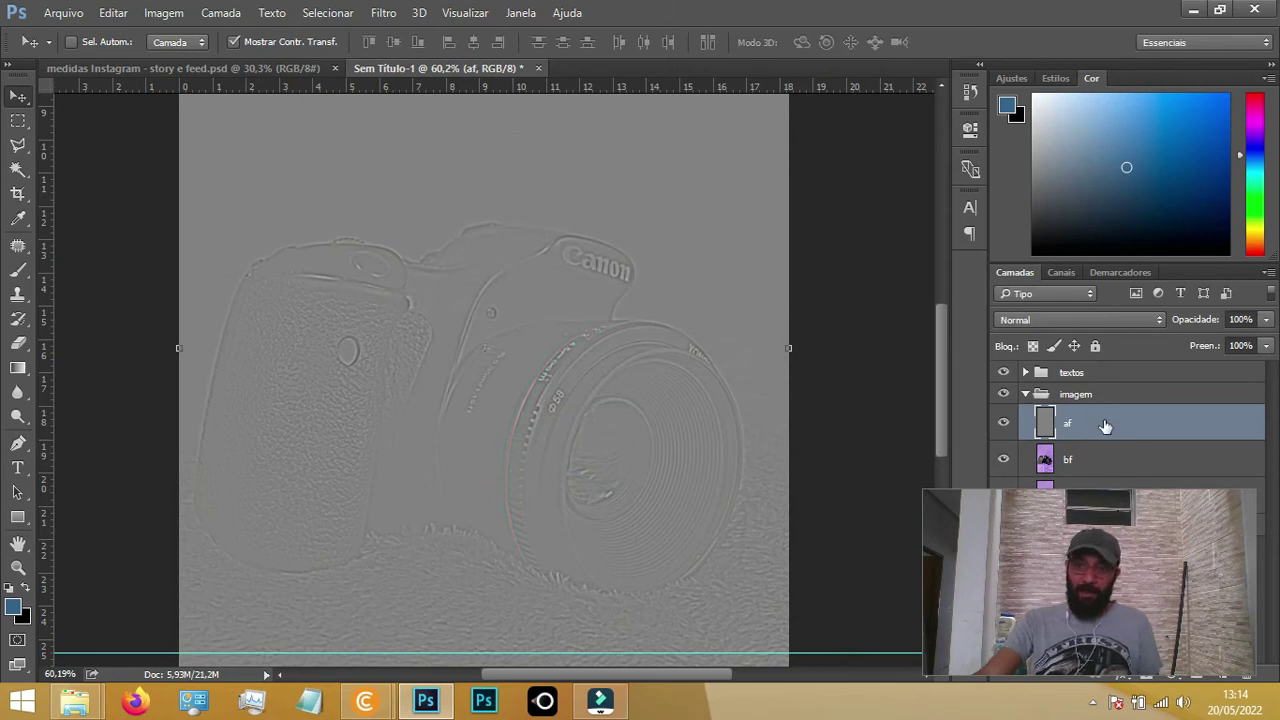
Set the af layer's blend mode to Luz Linear
left_click(1033, 321)
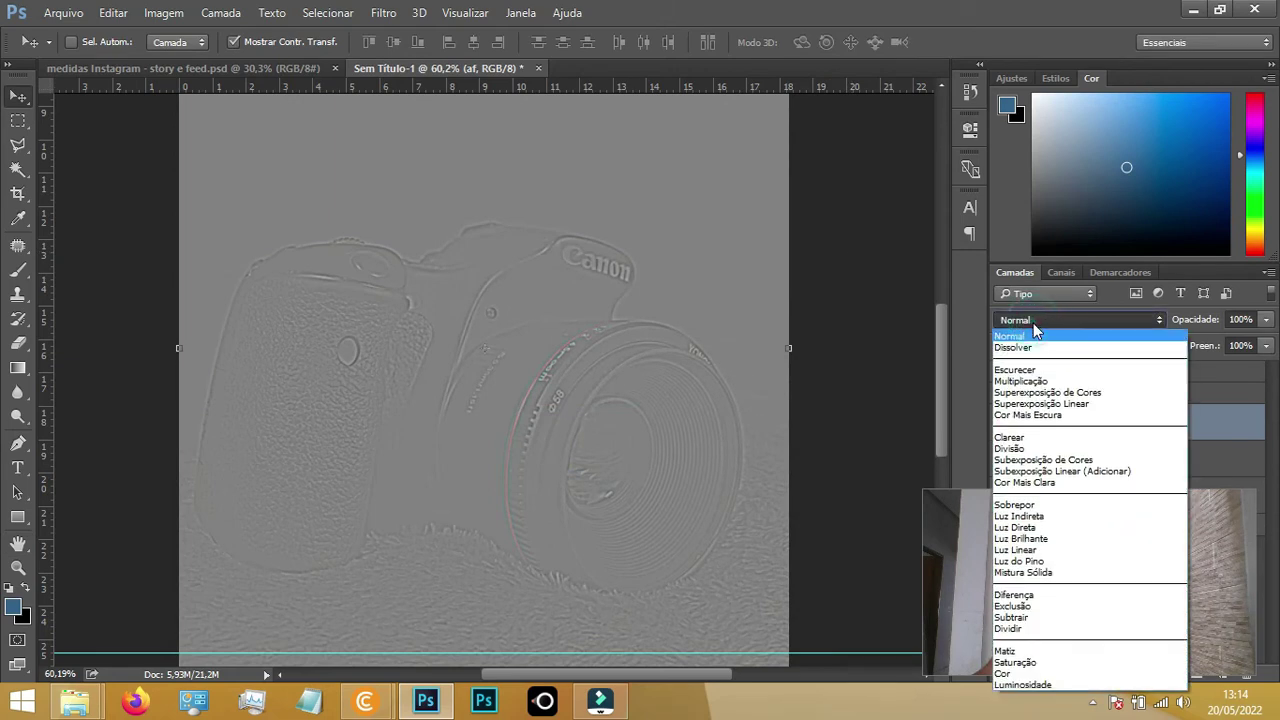
left_click(1050, 552)
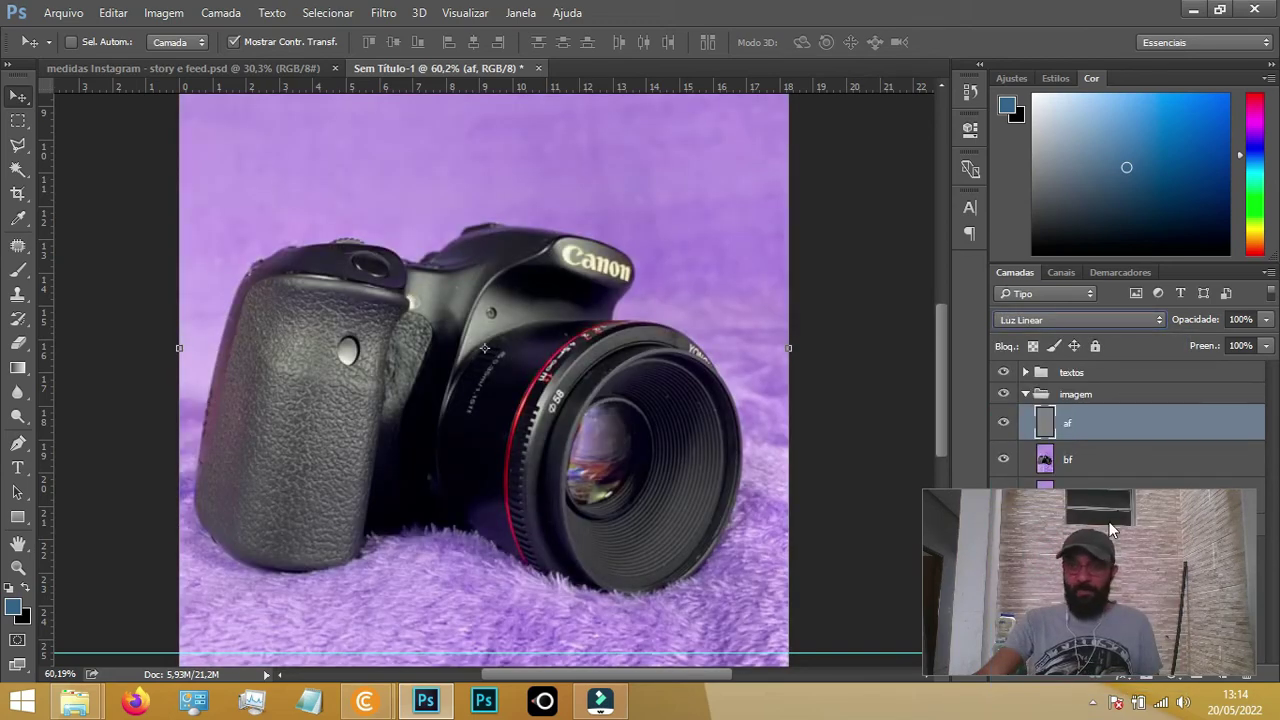
left_click_drag(1056, 542, 1006, 185)
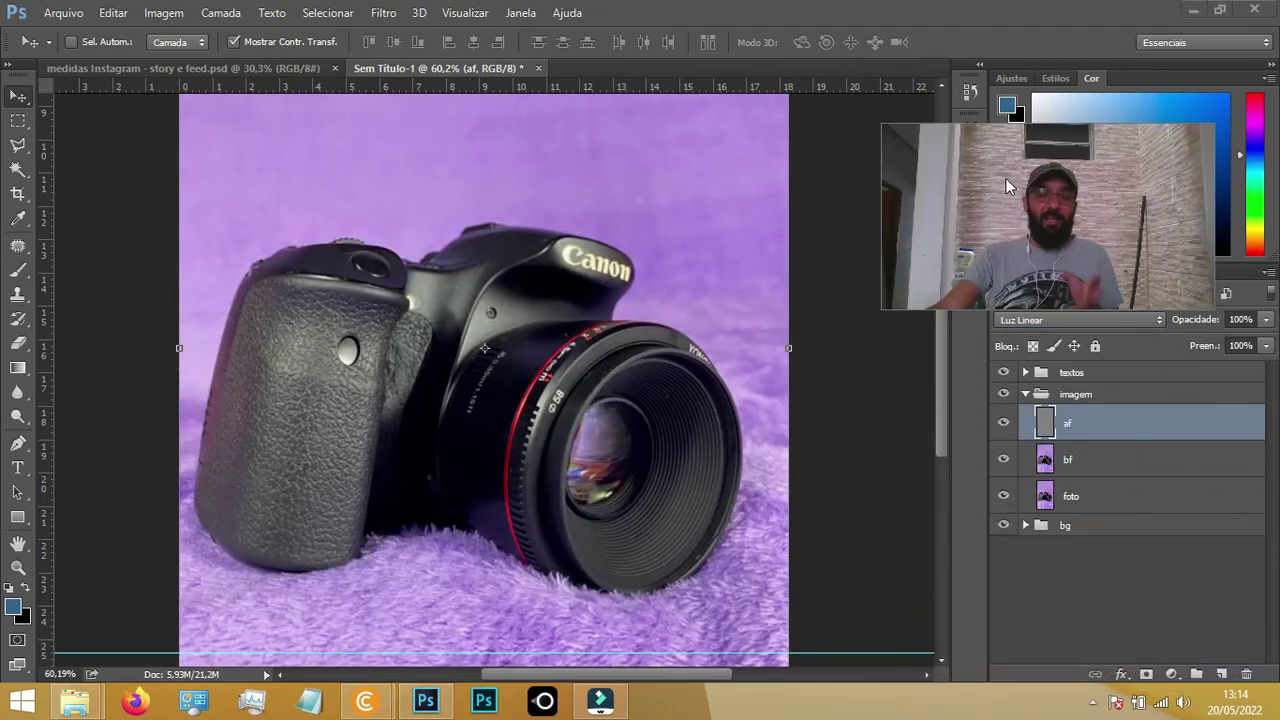
Alt-click foto's eye to compare it alone, restore all layers, then hide af
left_click(1003, 497, "alt")
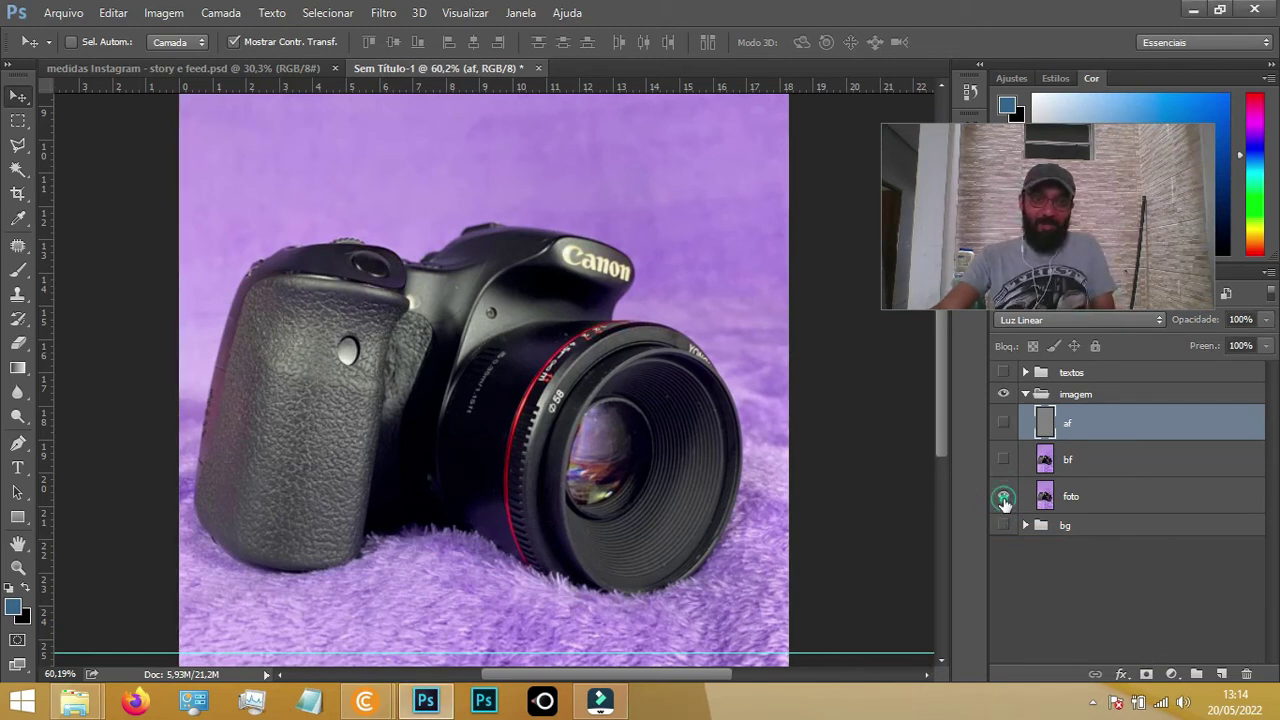
left_click(1003, 497, "alt")
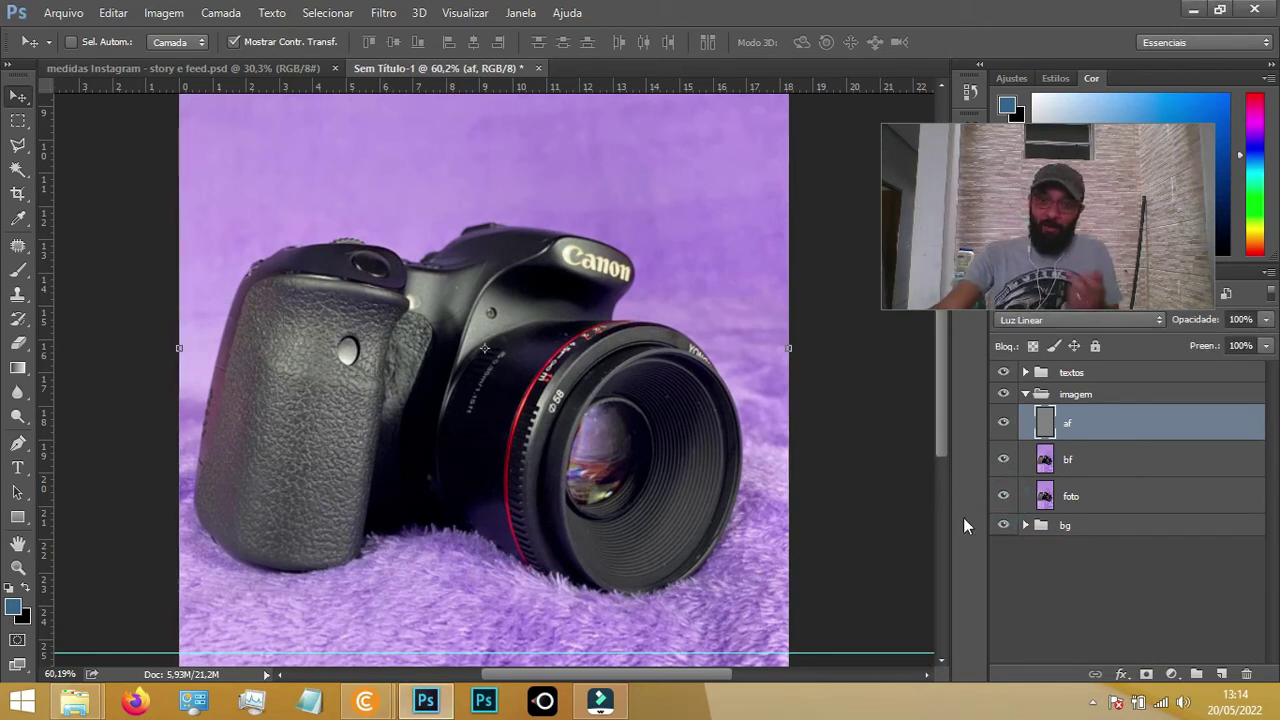
mouse_move(1042, 268)
left_mouse_down()
mouse_move(1068, 596)
mouse_move(996, 167)
left_mouse_up()
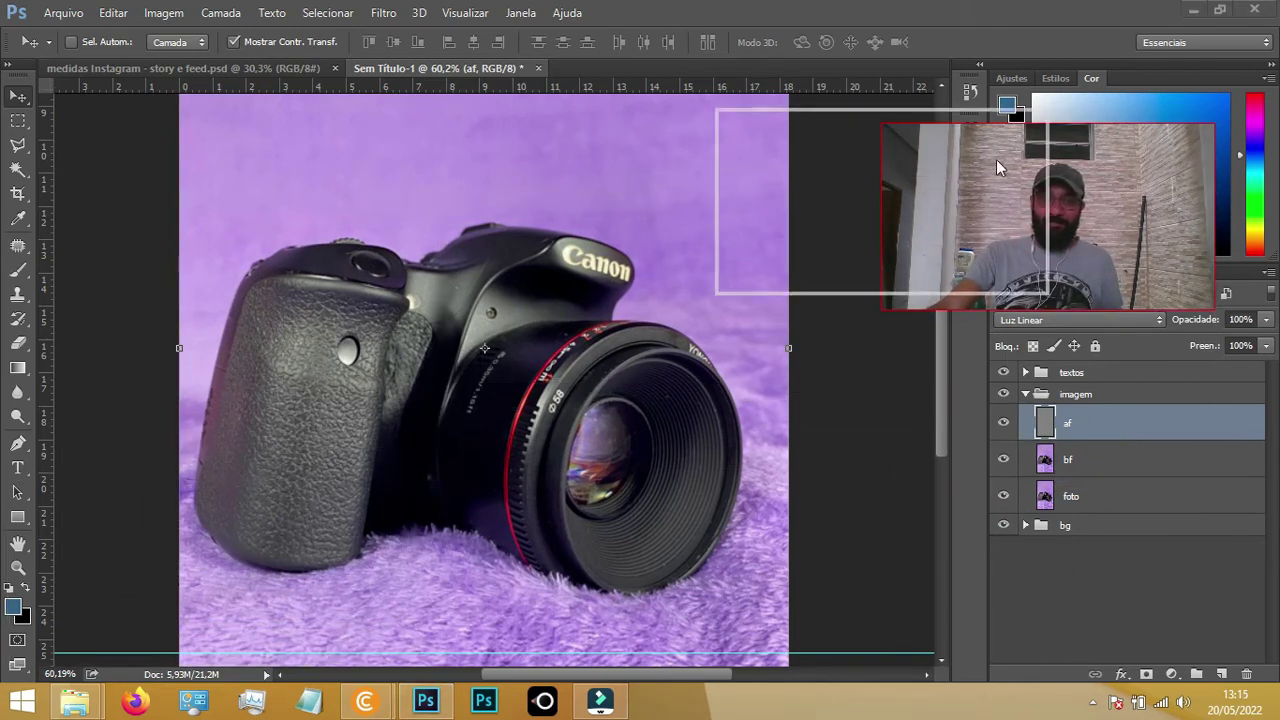
left_click_drag(996, 167, 1098, 175)
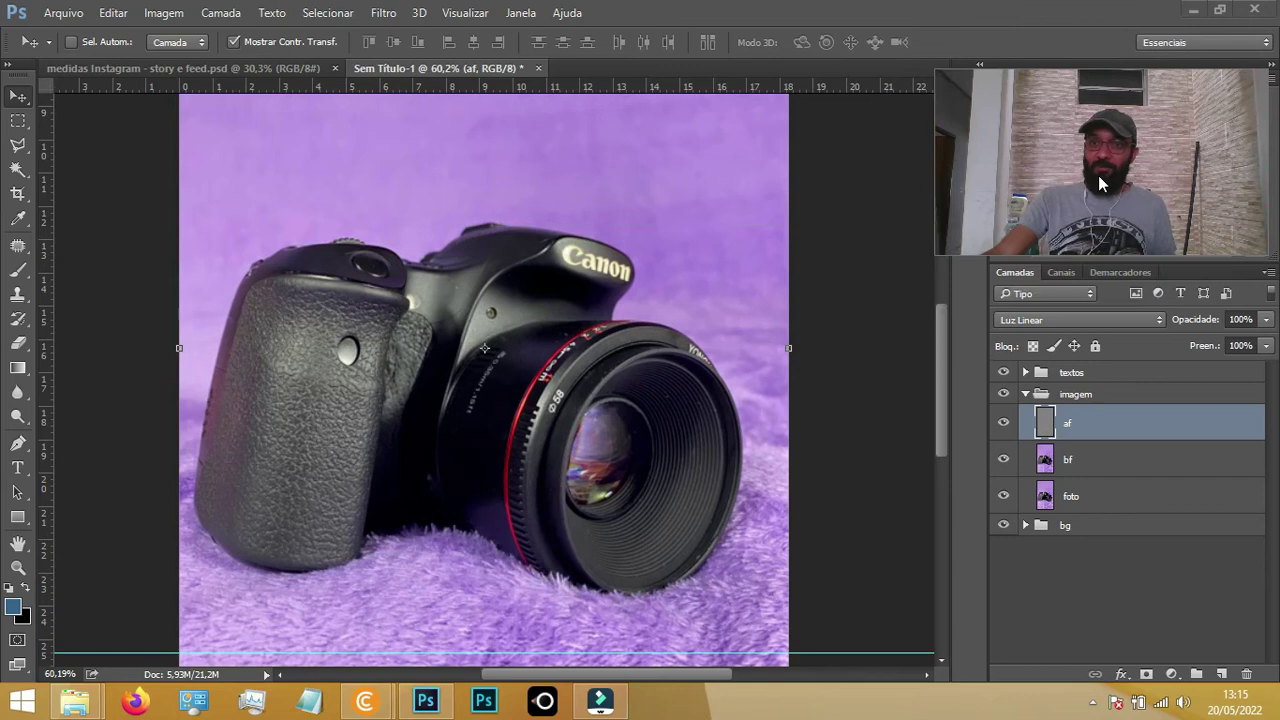
left_click_drag(931, 251, 988, 228)
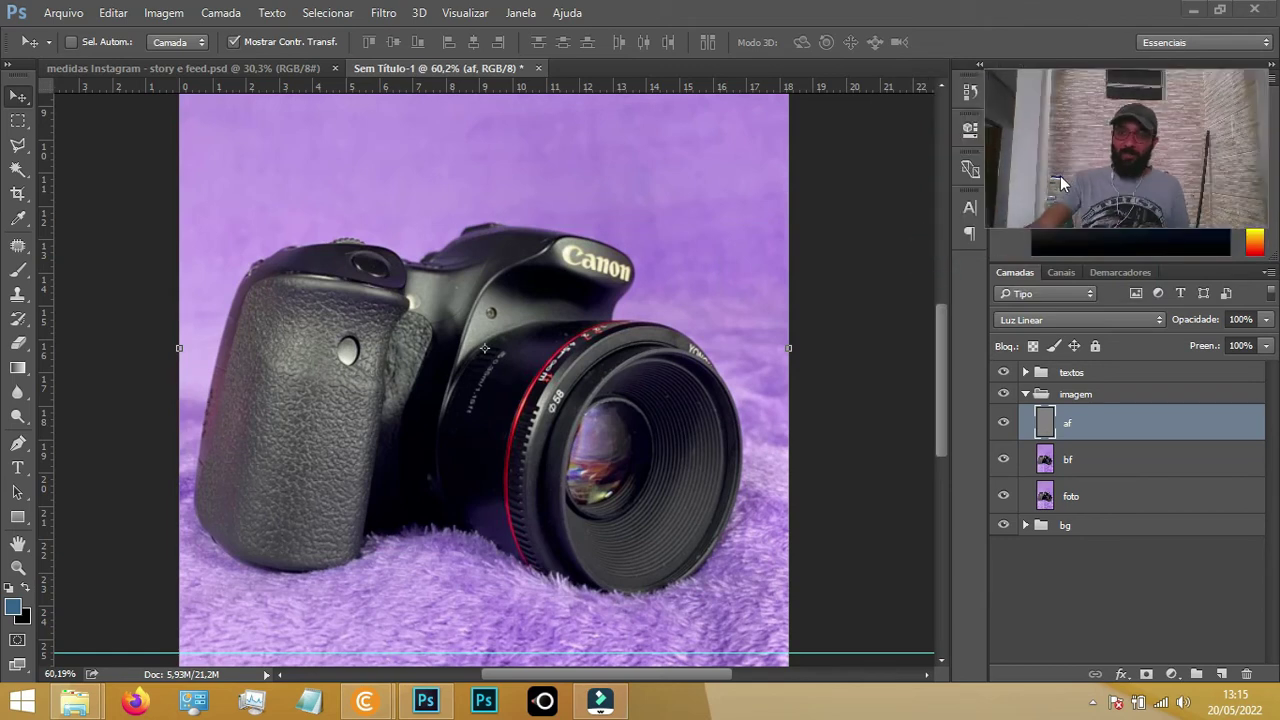
left_click_drag(1060, 183, 1079, 192)
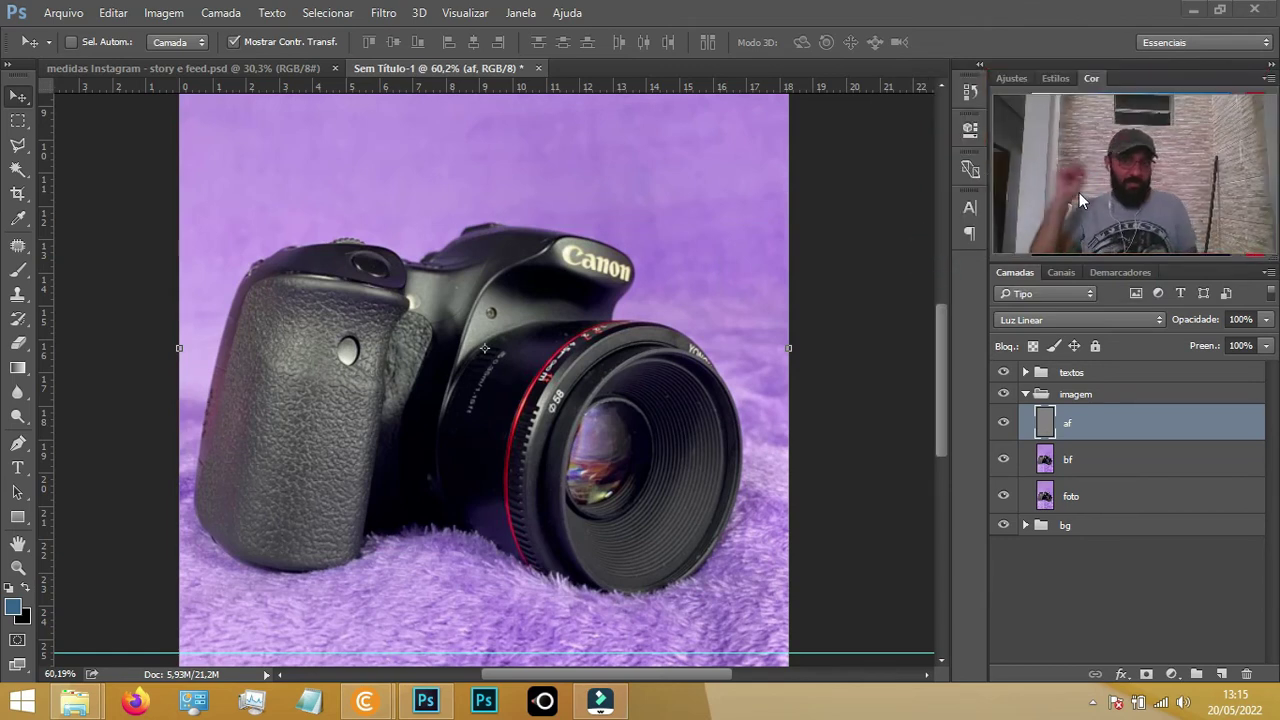
left_click(1004, 424)
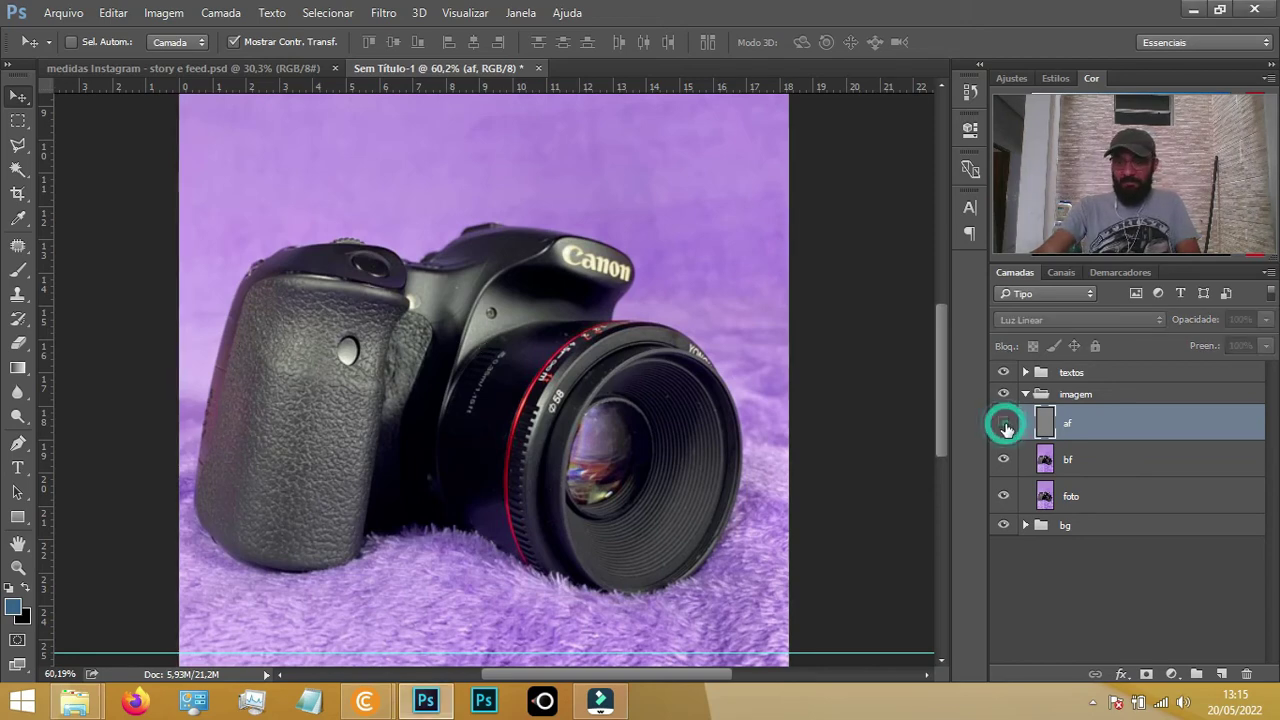
Select the bf layer and lasso a small patch near the top of the camera grip
left_click(1086, 465)
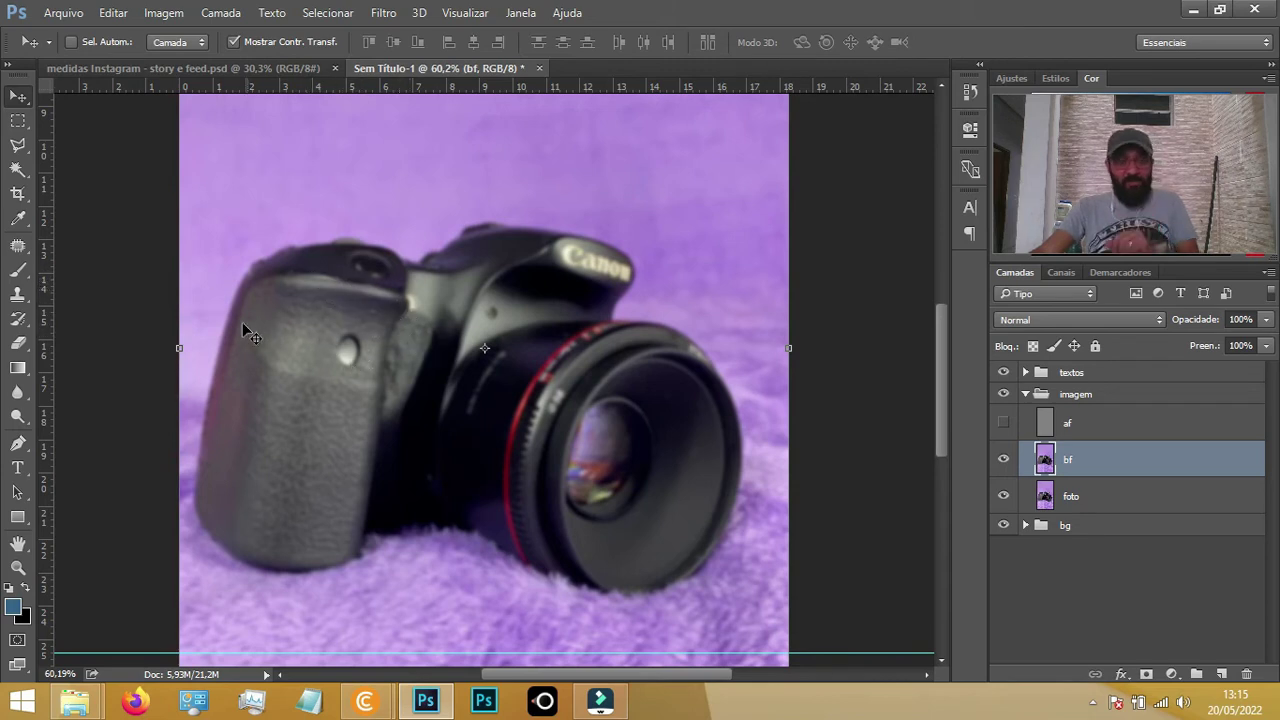
left_click(17, 146)
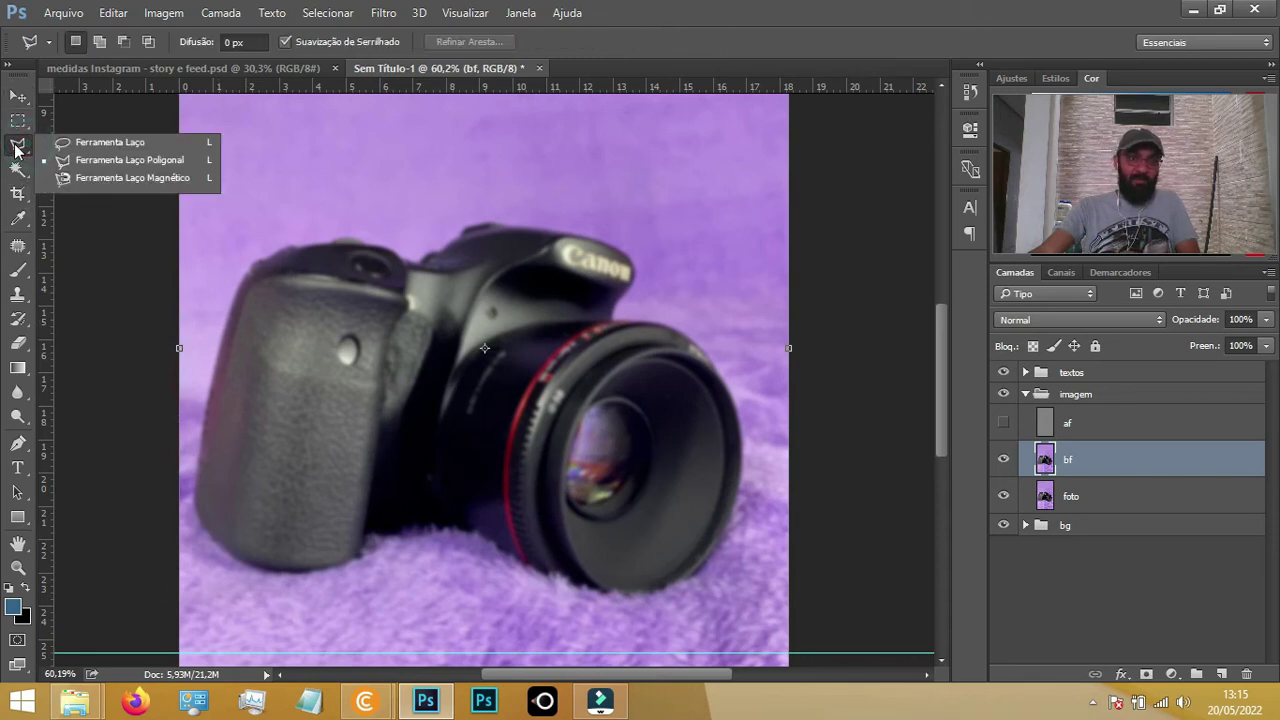
left_click(72, 148)
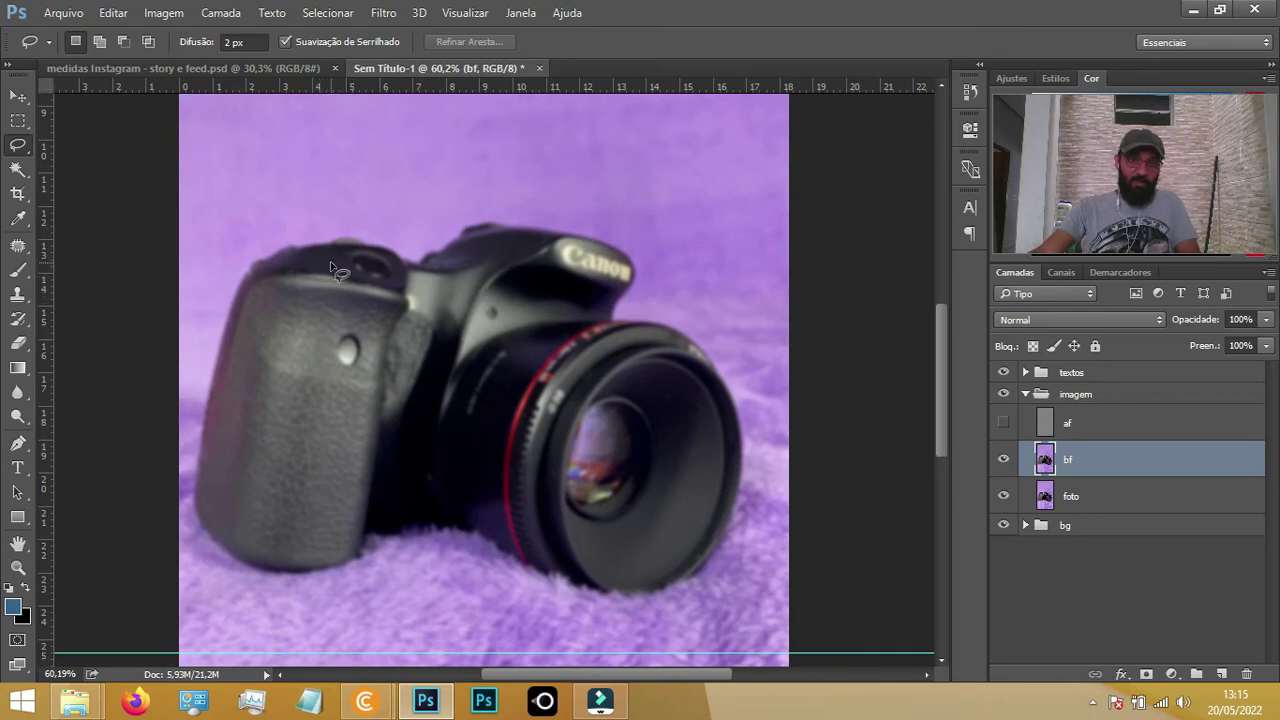
left_click_drag(326, 262, 315, 312)
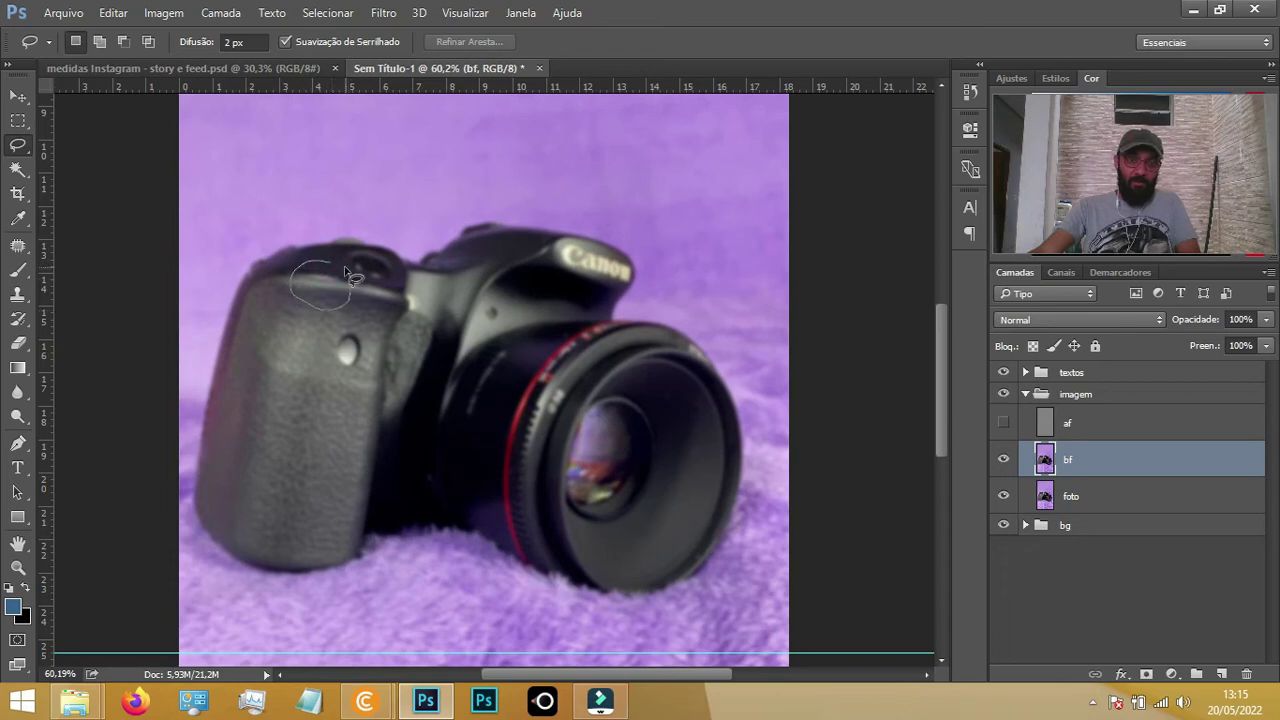
left_click_drag(345, 270, 341, 264)
left_click(383, 13)
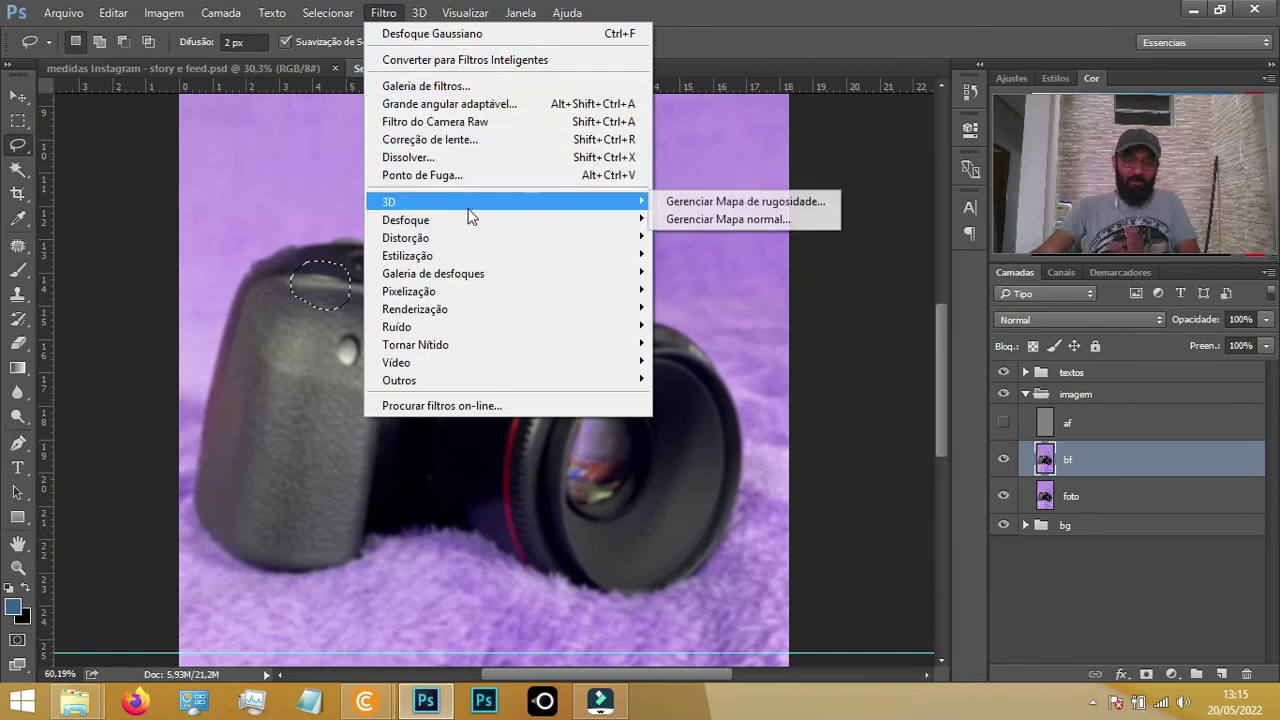
mouse_move(470, 220)
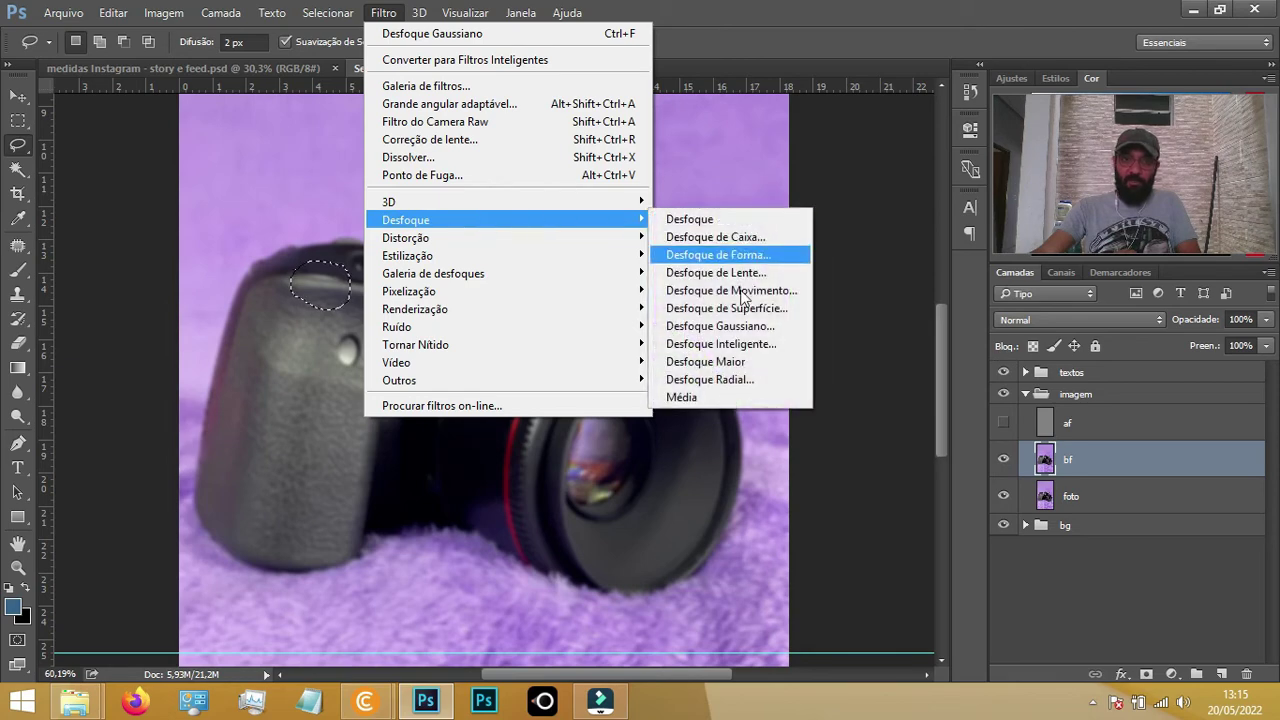
Apply a Gaussian blur of radius 19,6 pixels to the selected grip patch
left_click(741, 328)
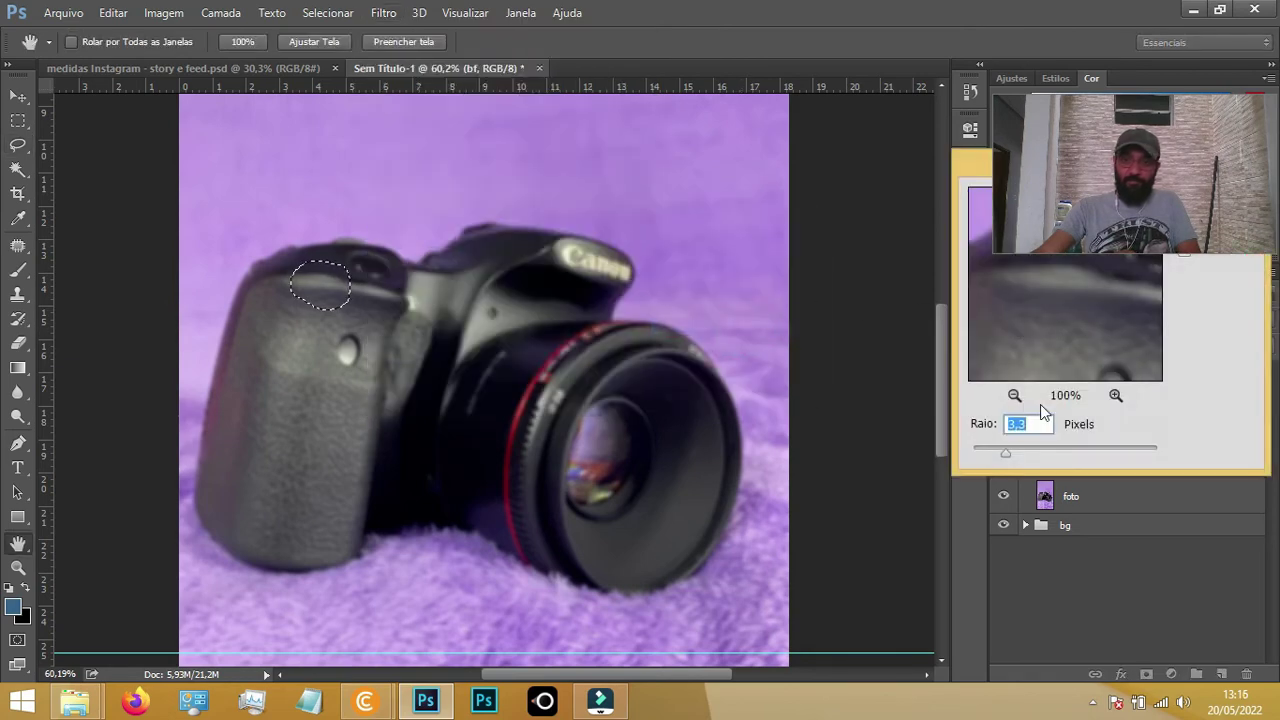
left_click_drag(1030, 454, 1062, 451)
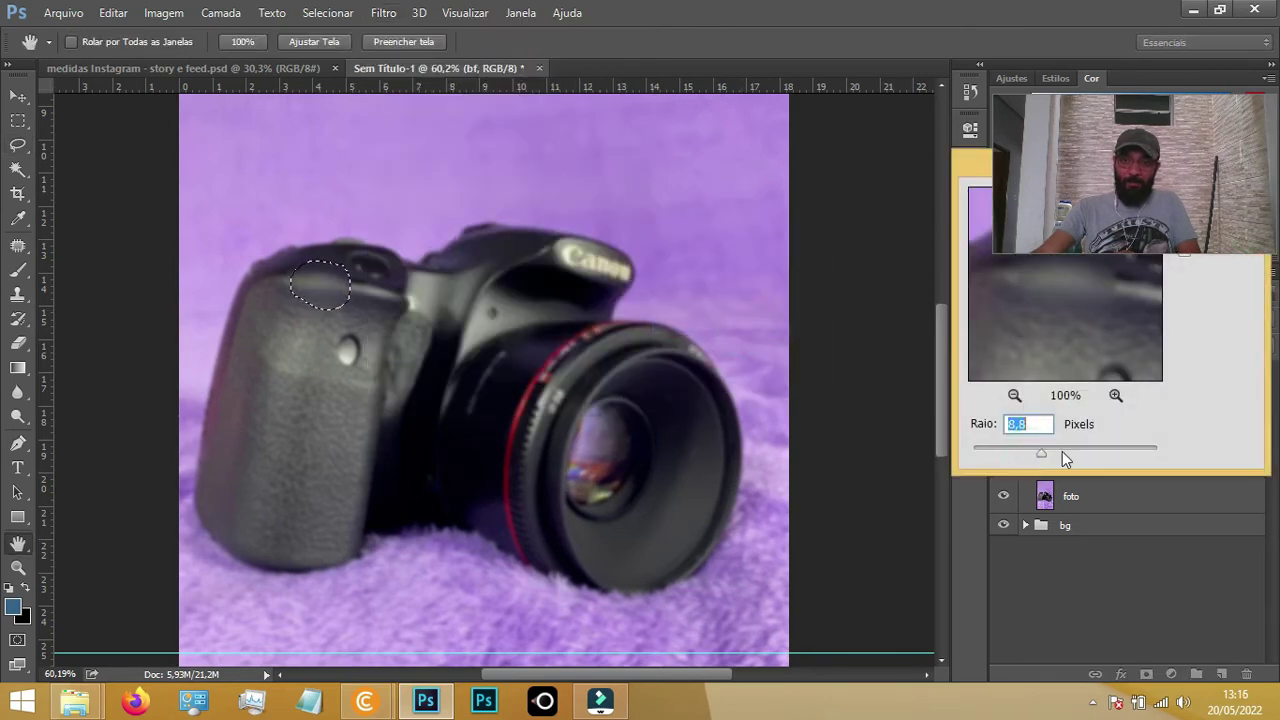
left_click(1048, 450)
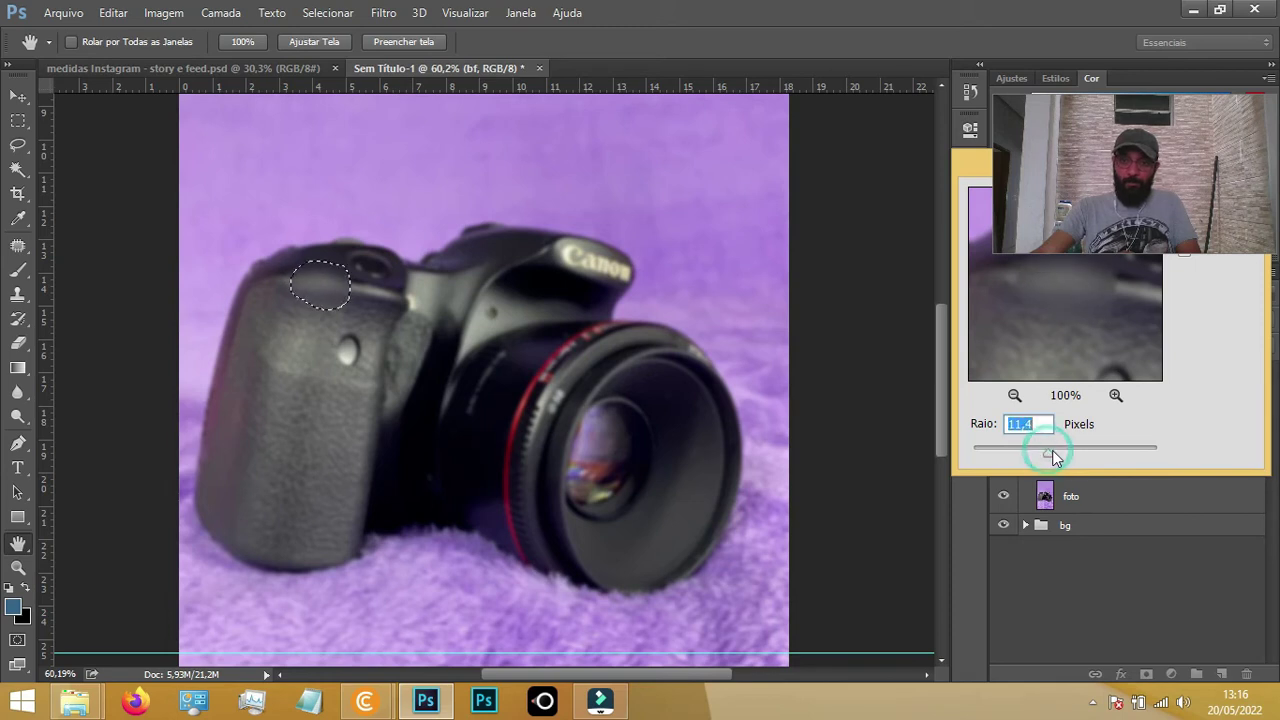
left_click(1061, 452)
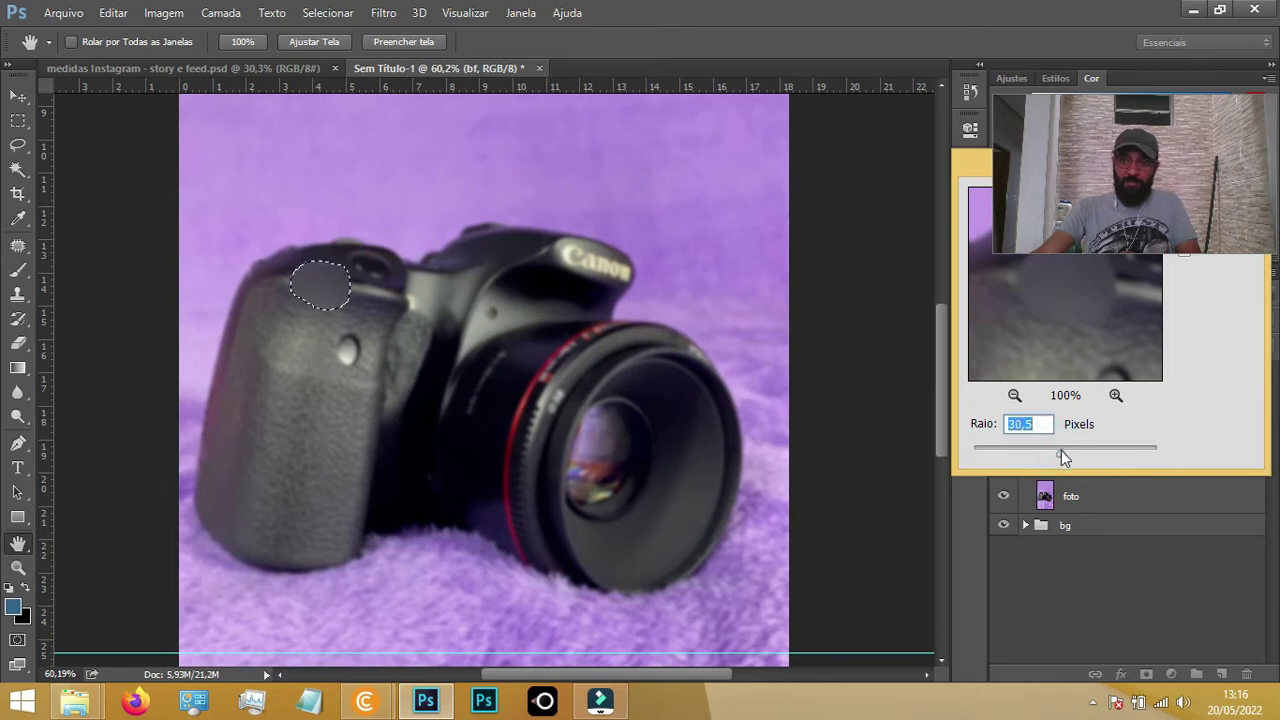
left_click_drag(1060, 456, 1053, 452)
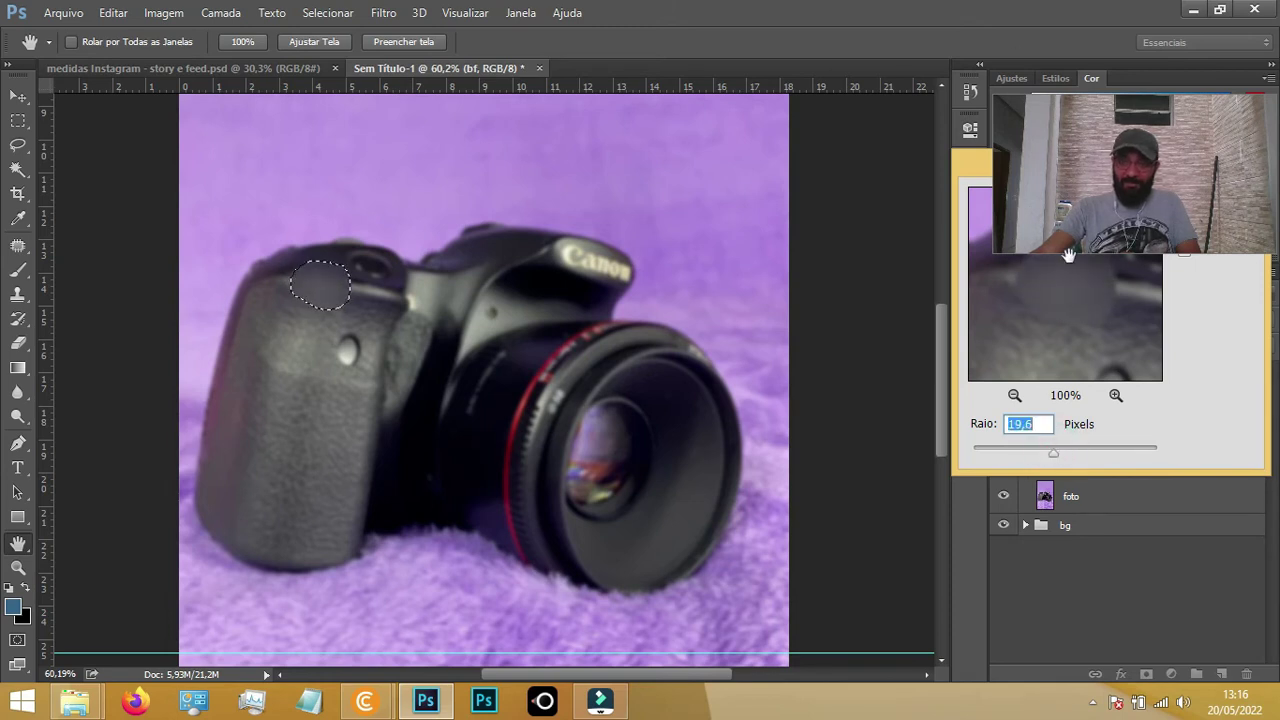
left_click_drag(976, 170, 798, 287)
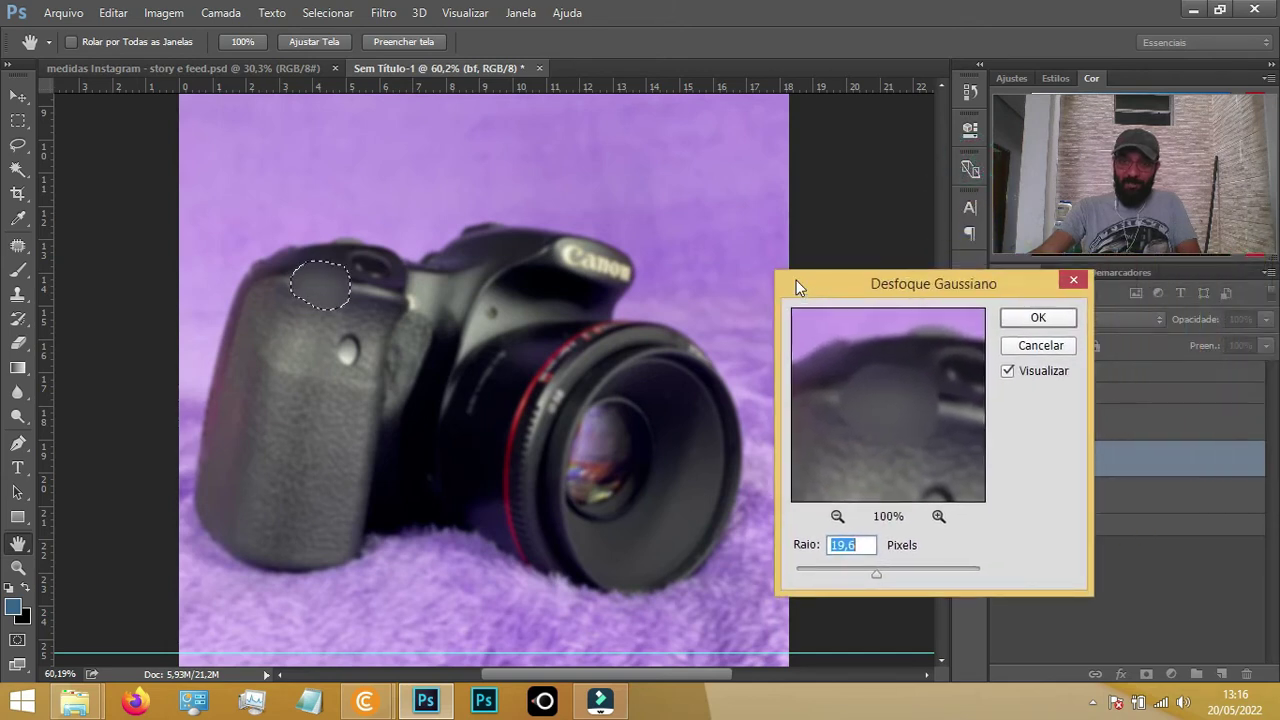
left_click_drag(866, 570, 880, 573)
left_click(876, 576)
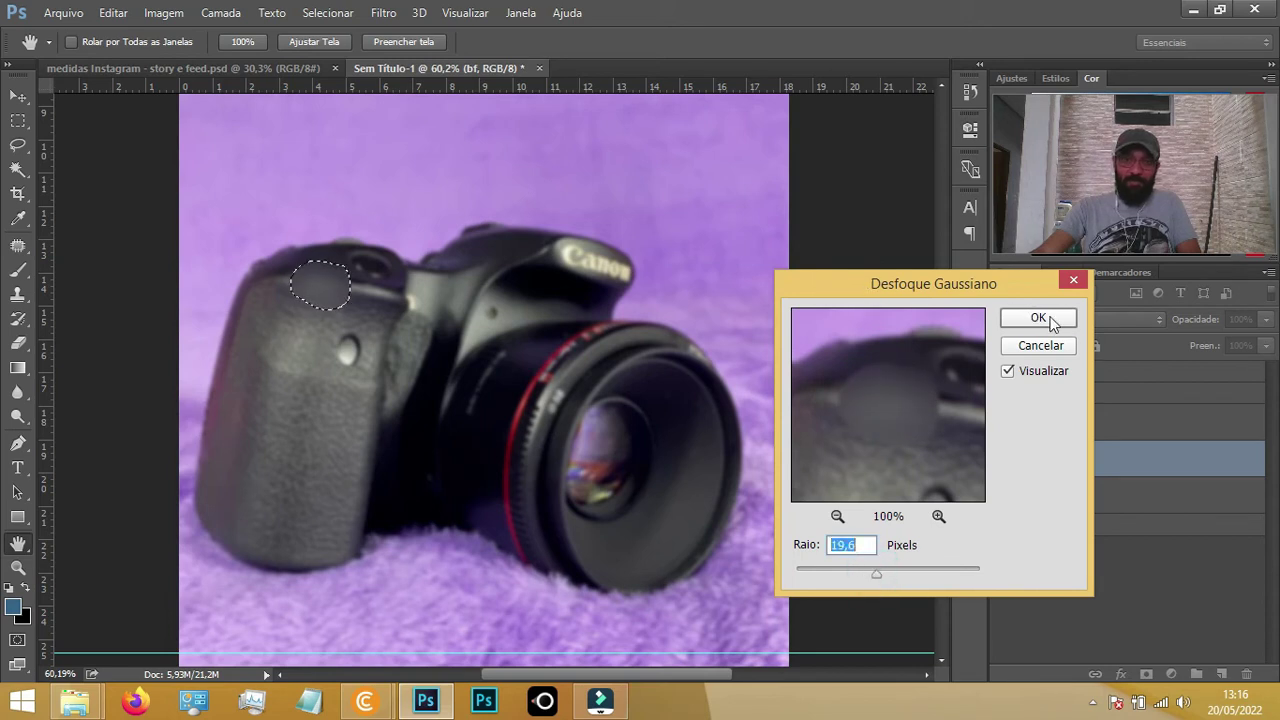
left_click(1050, 318)
Deselect, toggle af to compare the blur, then duplicate bf as bf copiar
key("ctrl+d")
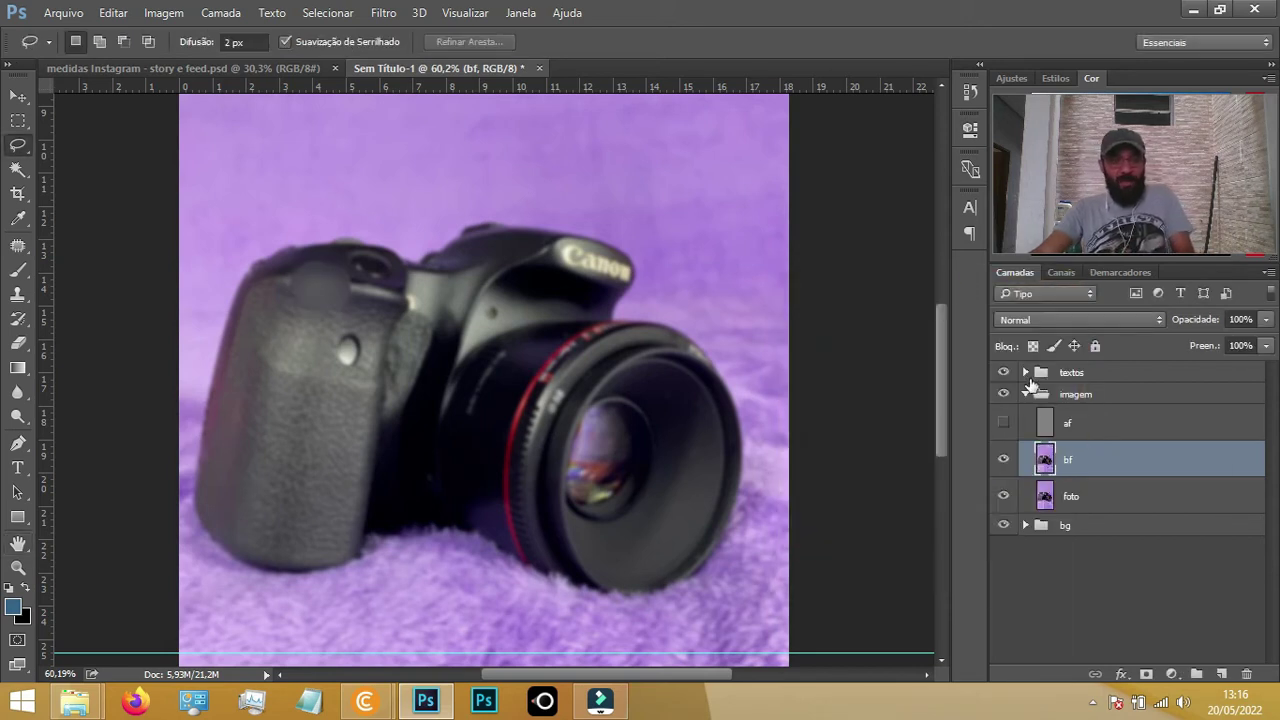
left_click(1004, 424)
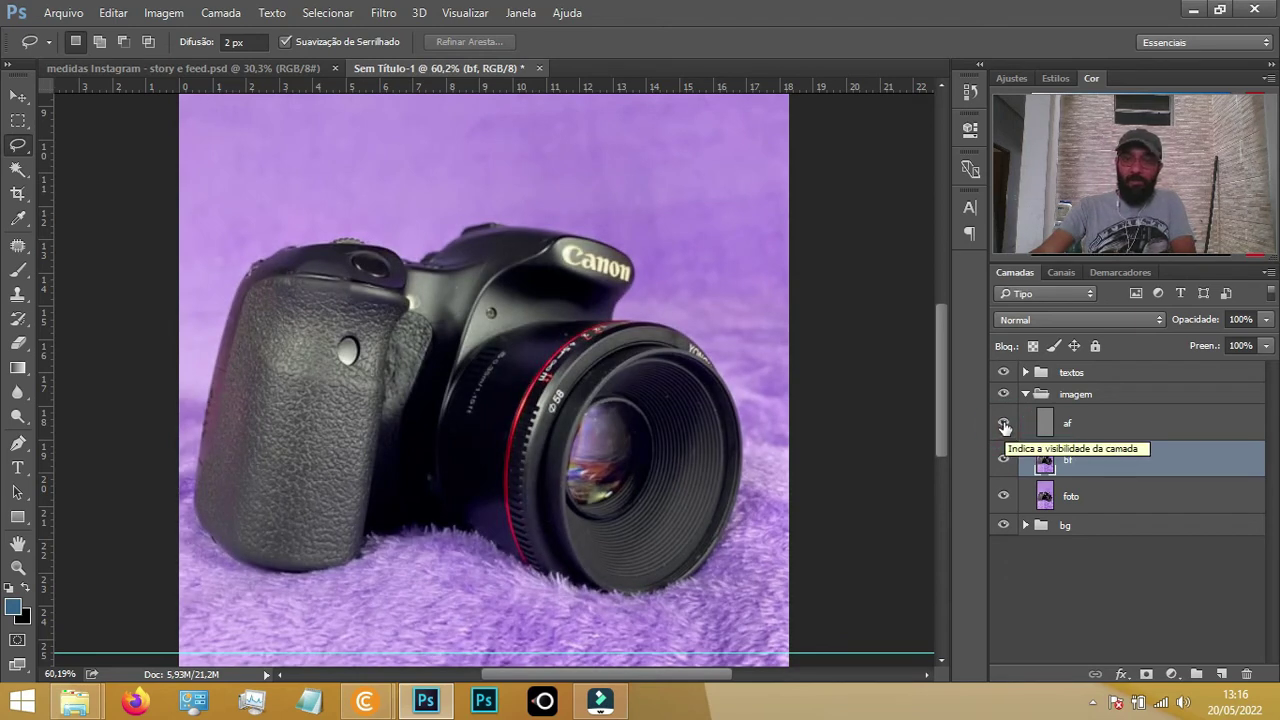
left_click(1004, 424)
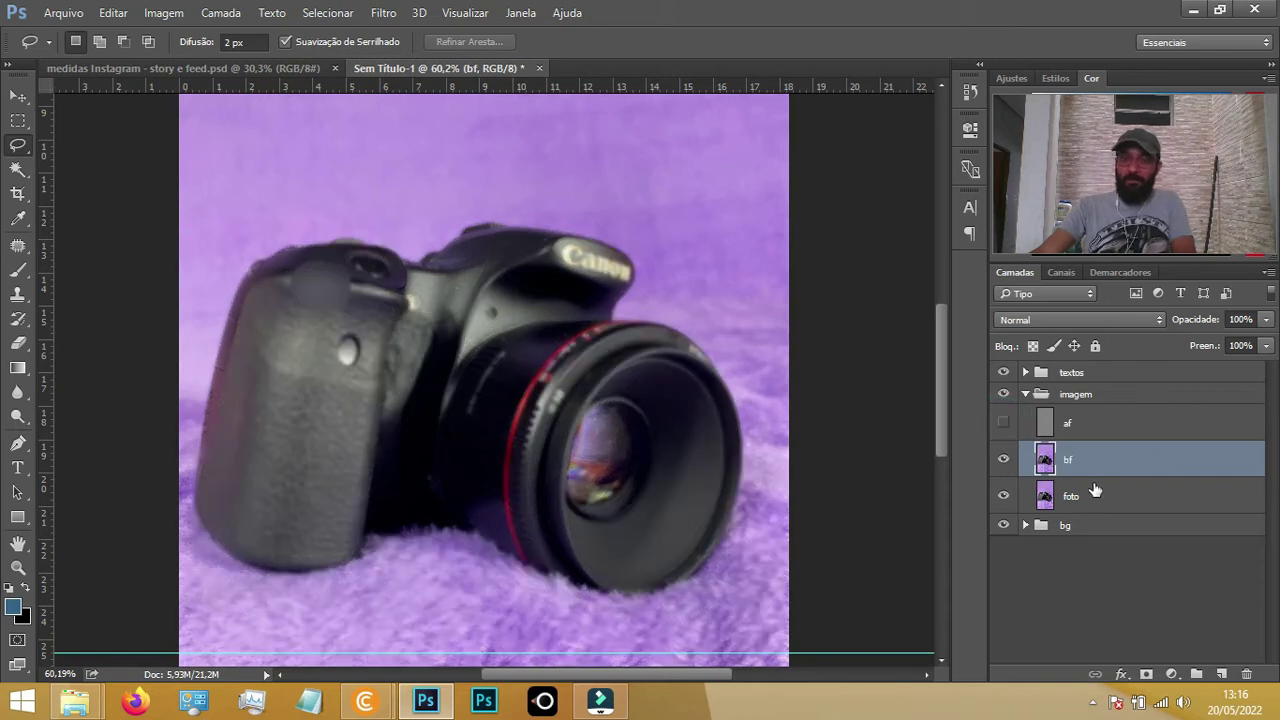
key("ctrl+shift+d")
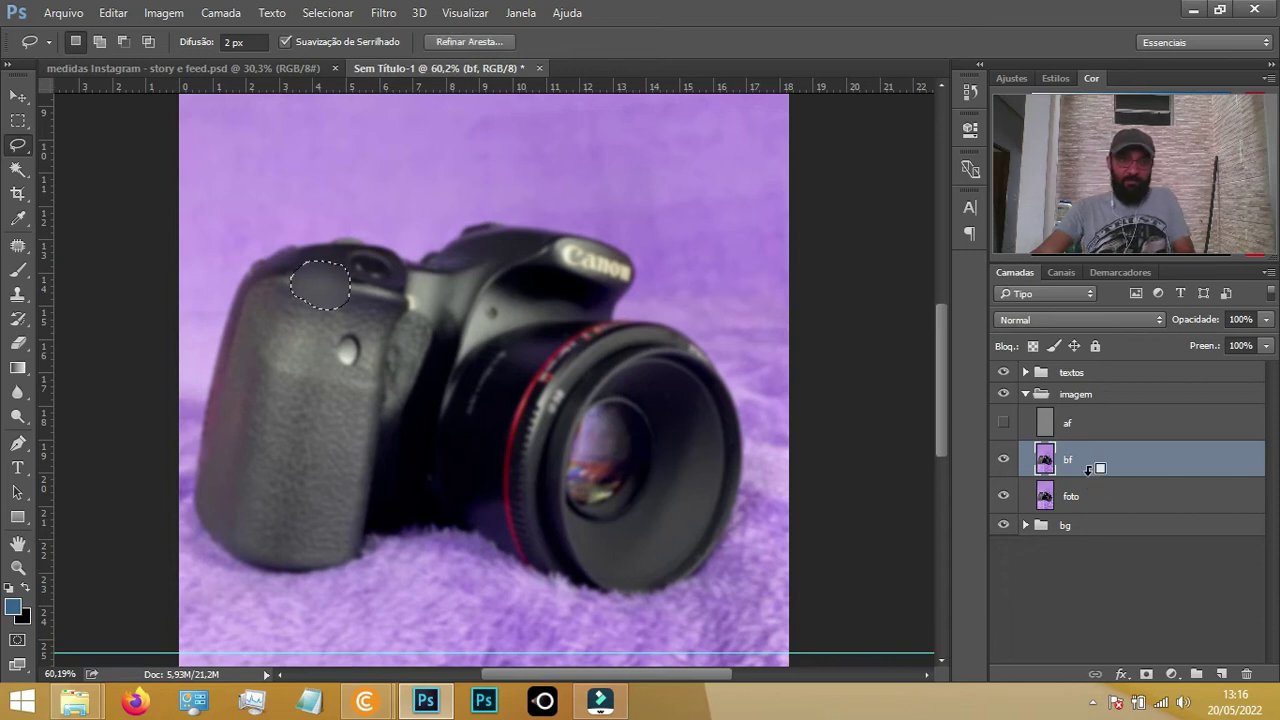
left_click_drag(1094, 489, 1088, 467)
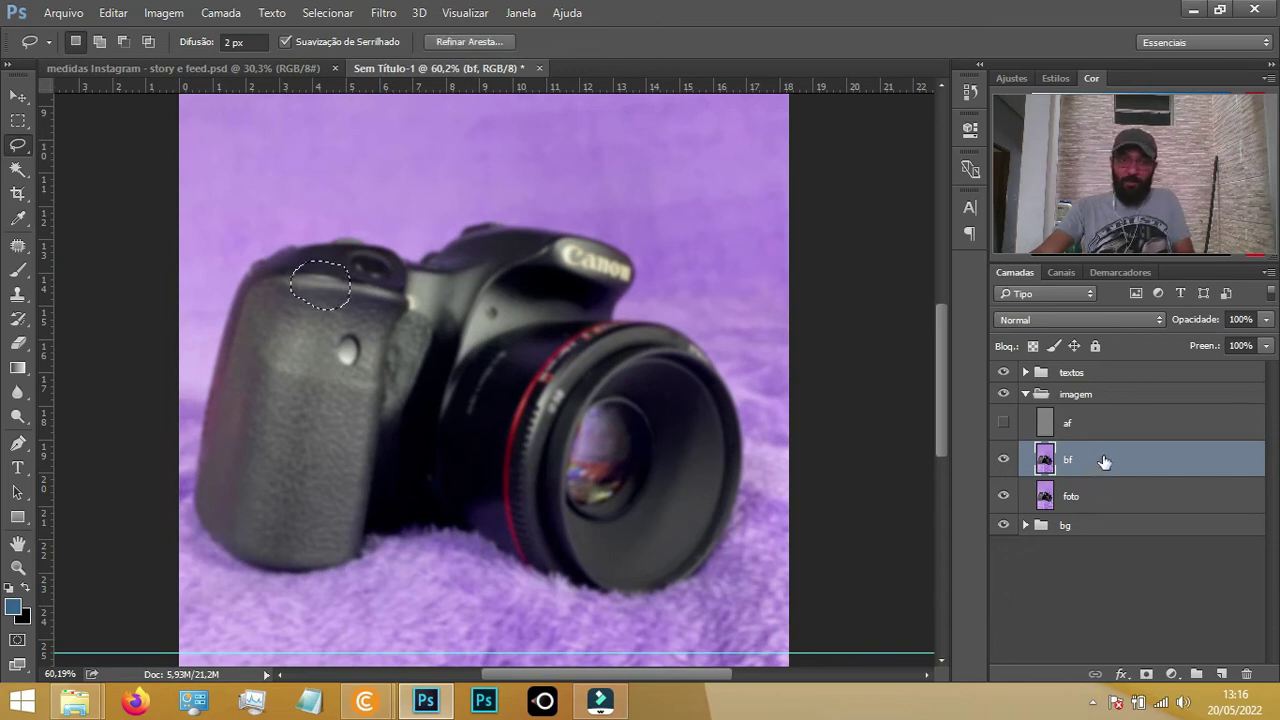
key("ctrl+d")
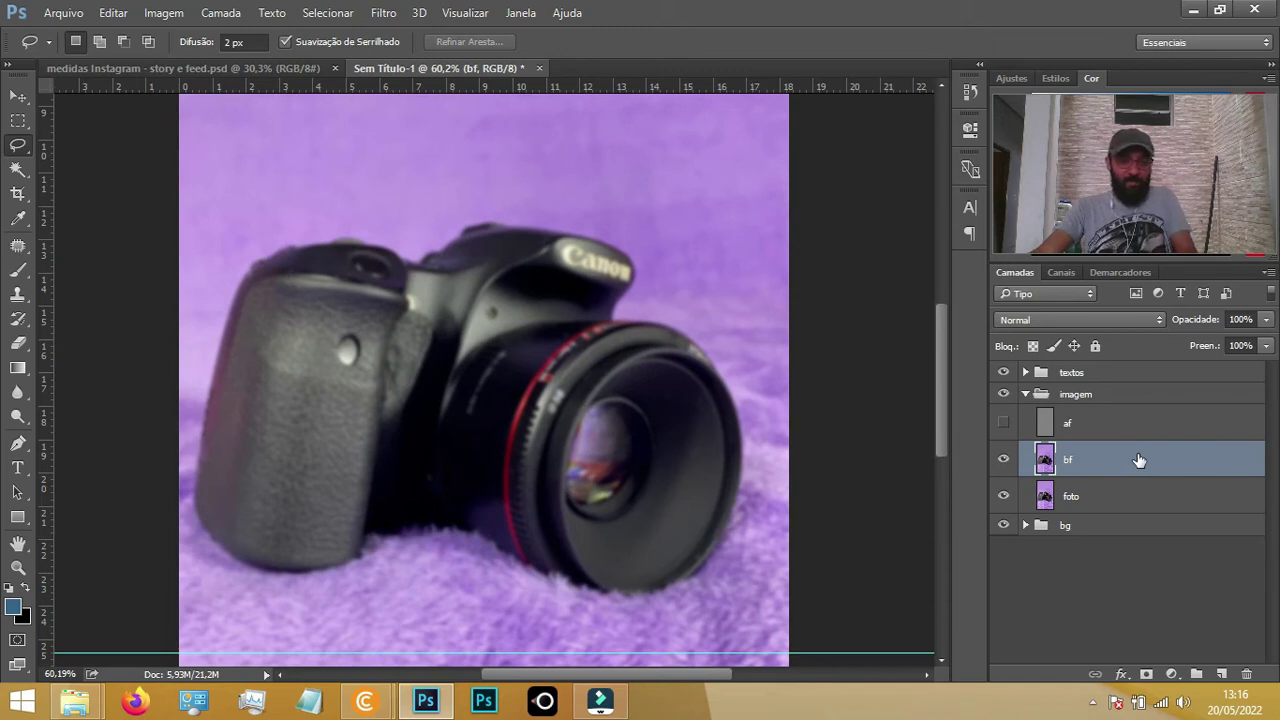
key("ctrl+j")
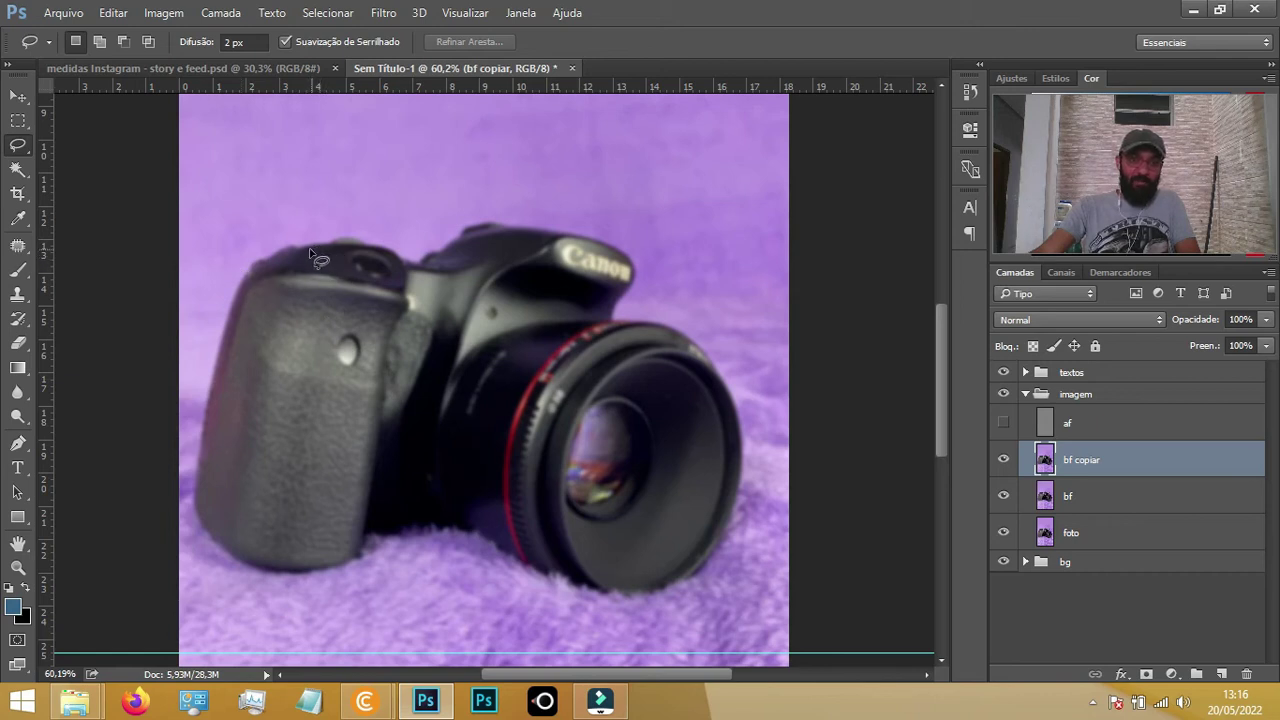
Lasso an outline around the whole camera, body and lens
mouse_move(317, 245)
left_mouse_down()
mouse_move(269, 261)
mouse_move(221, 345)
mouse_move(201, 510)
mouse_move(237, 562)
left_mouse_up()
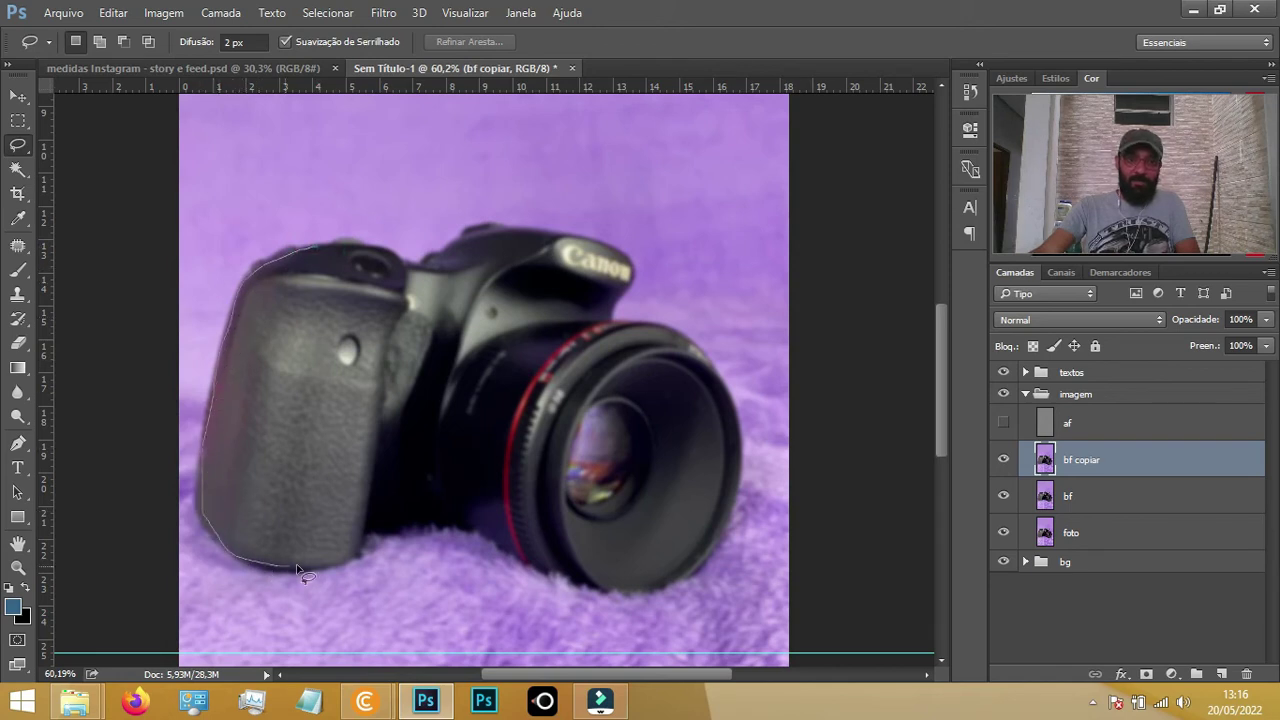
mouse_move(350, 556)
left_mouse_down()
mouse_move(377, 523)
mouse_move(407, 521)
mouse_move(520, 550)
left_mouse_up()
left_click_drag(601, 579, 648, 590)
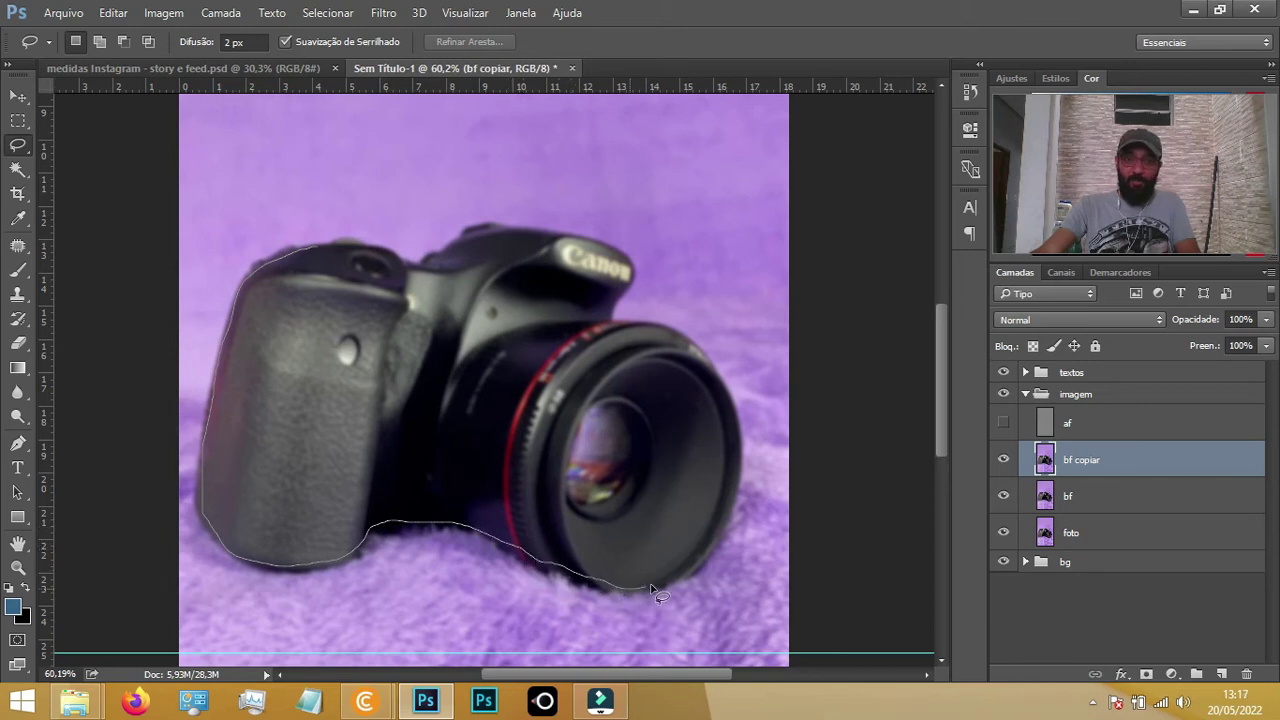
left_click_drag(732, 494, 740, 436)
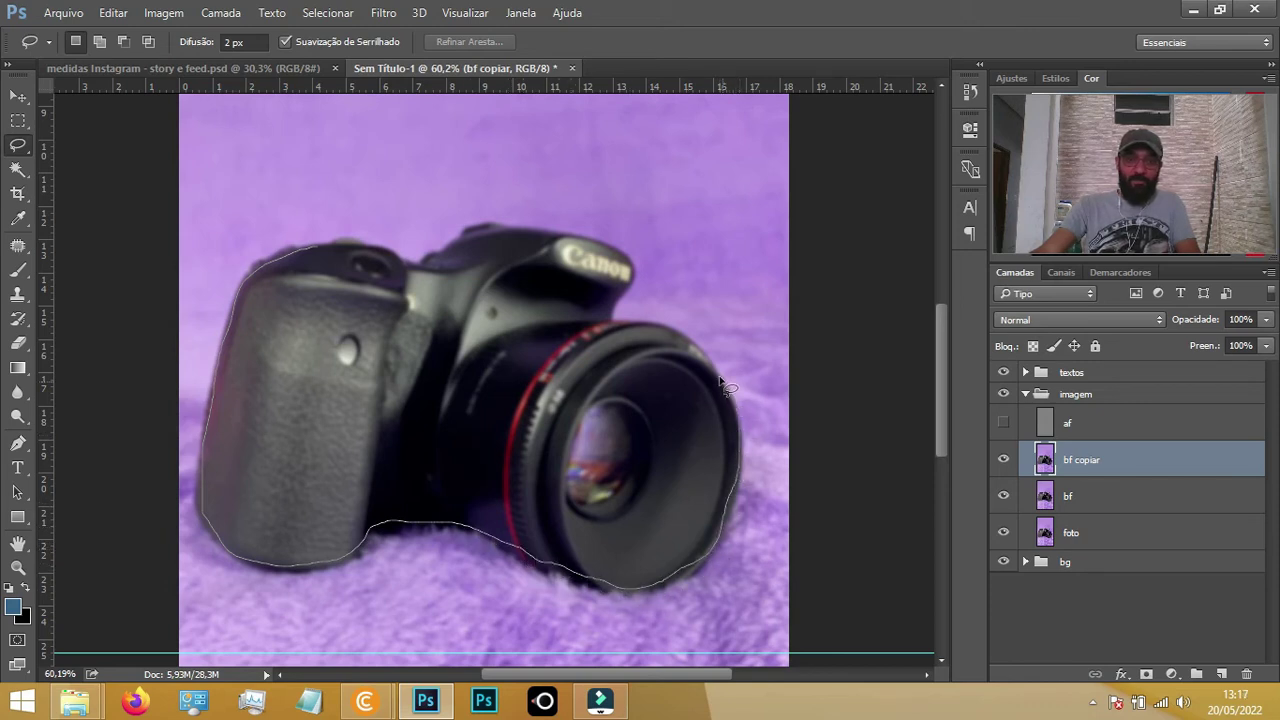
mouse_move(693, 348)
left_mouse_down()
mouse_move(612, 318)
mouse_move(618, 298)
left_mouse_up()
mouse_move(531, 235)
left_mouse_down()
mouse_move(490, 224)
mouse_move(446, 250)
mouse_move(391, 258)
mouse_move(322, 248)
left_mouse_up()
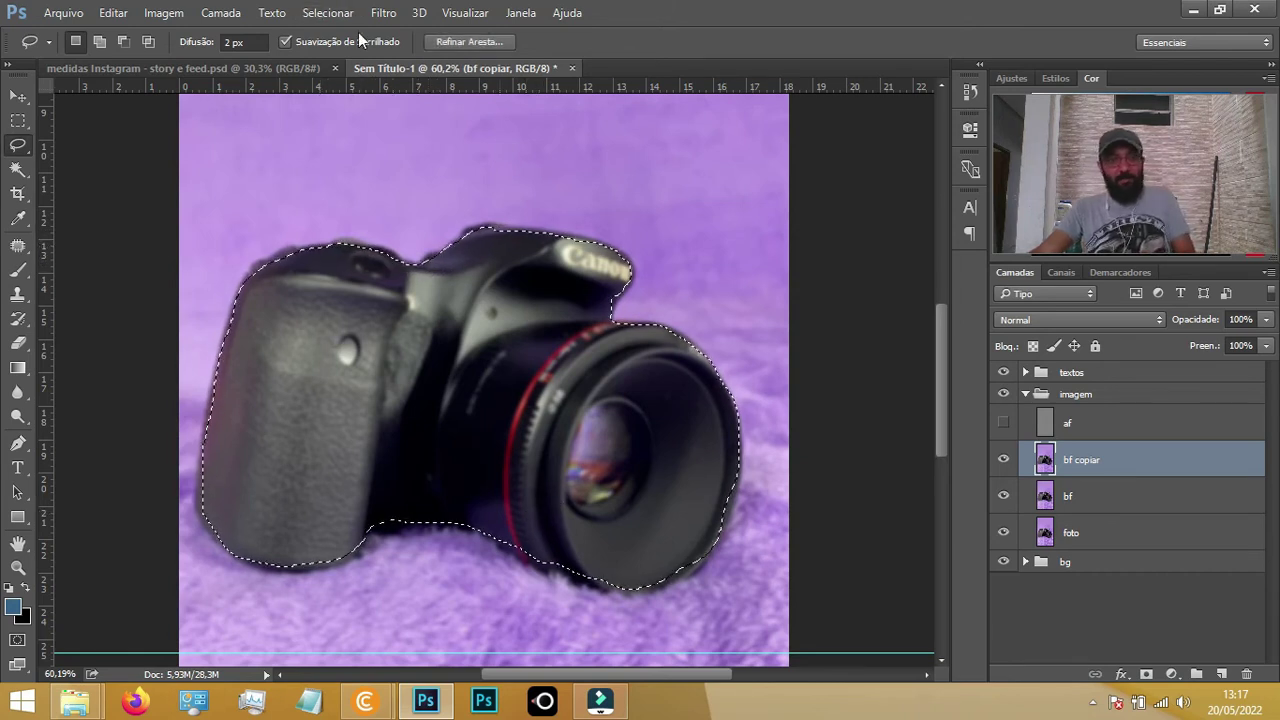
Apply a 19,6 px Gaussian blur to the camera, deselect, and show af again
left_click(383, 12)
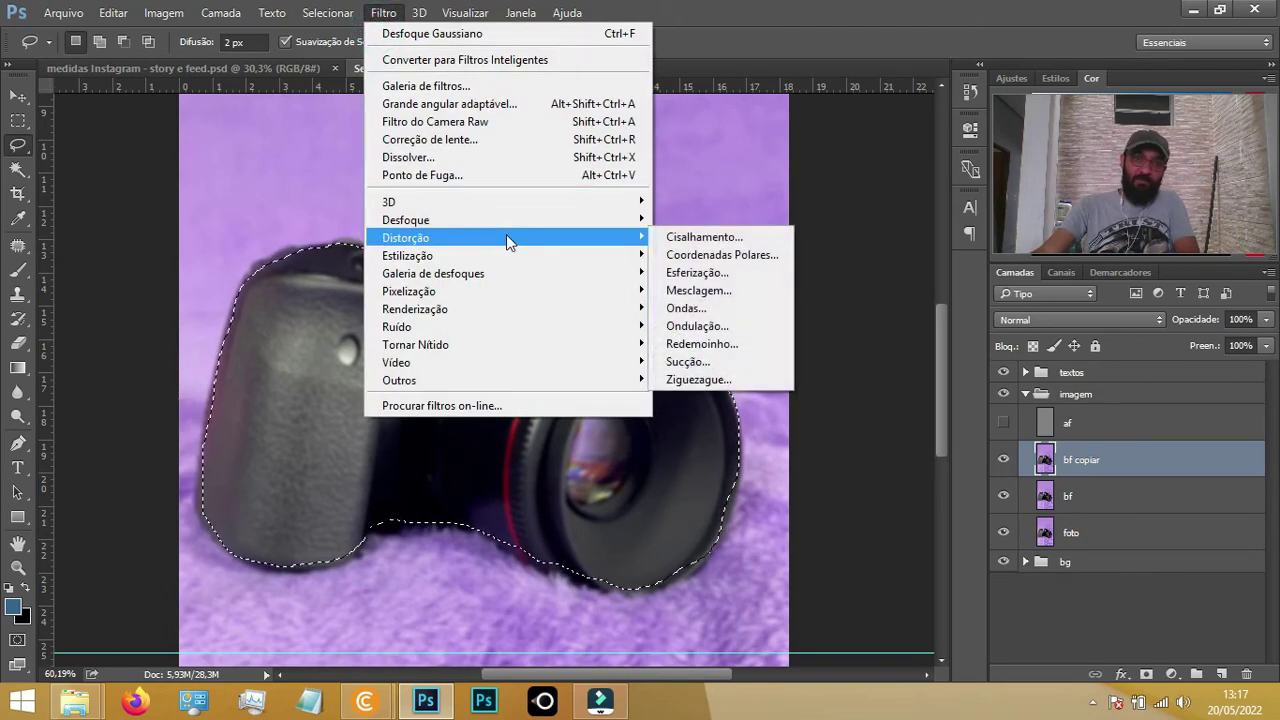
mouse_move(406, 220)
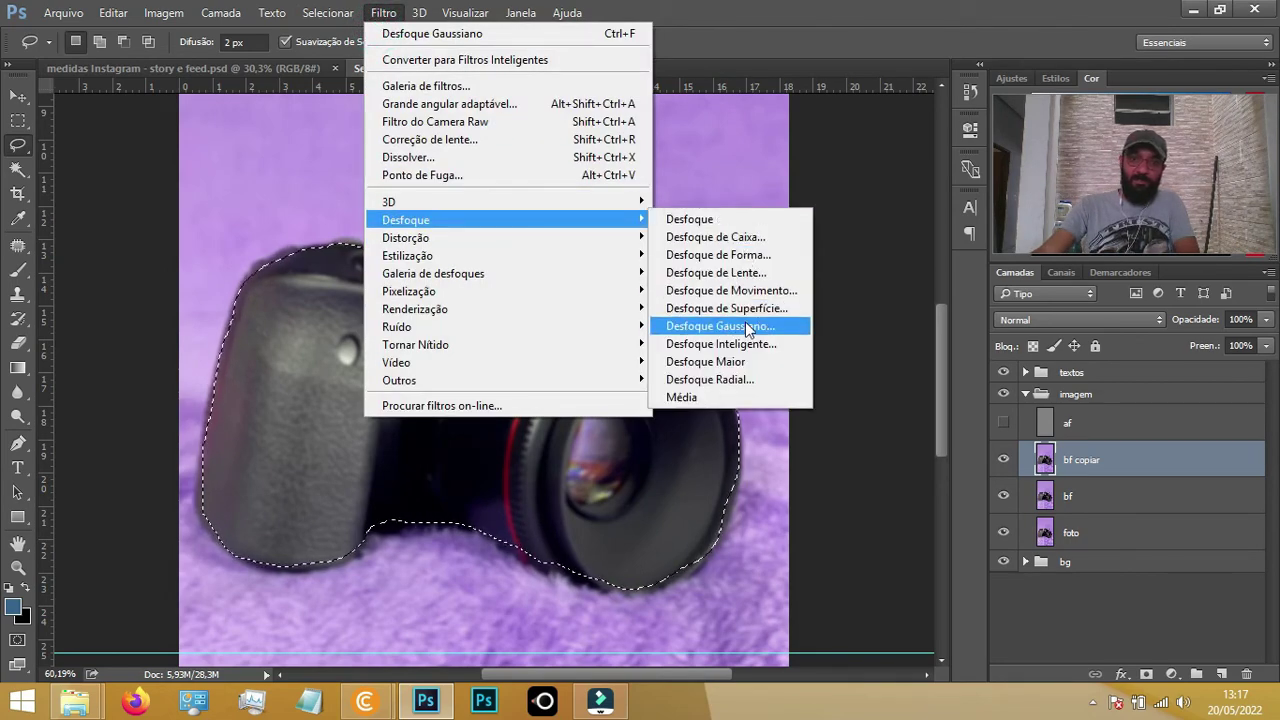
left_click(748, 327)
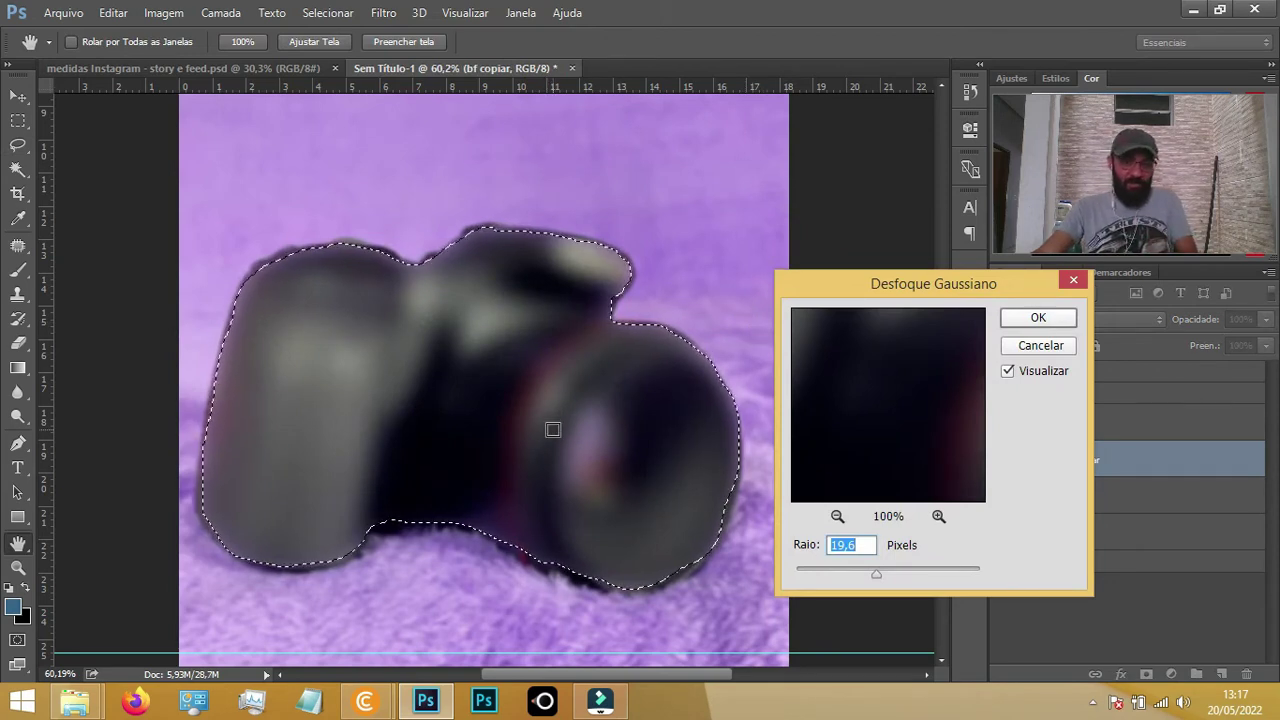
left_click(1040, 318)
key("ctrl+d")
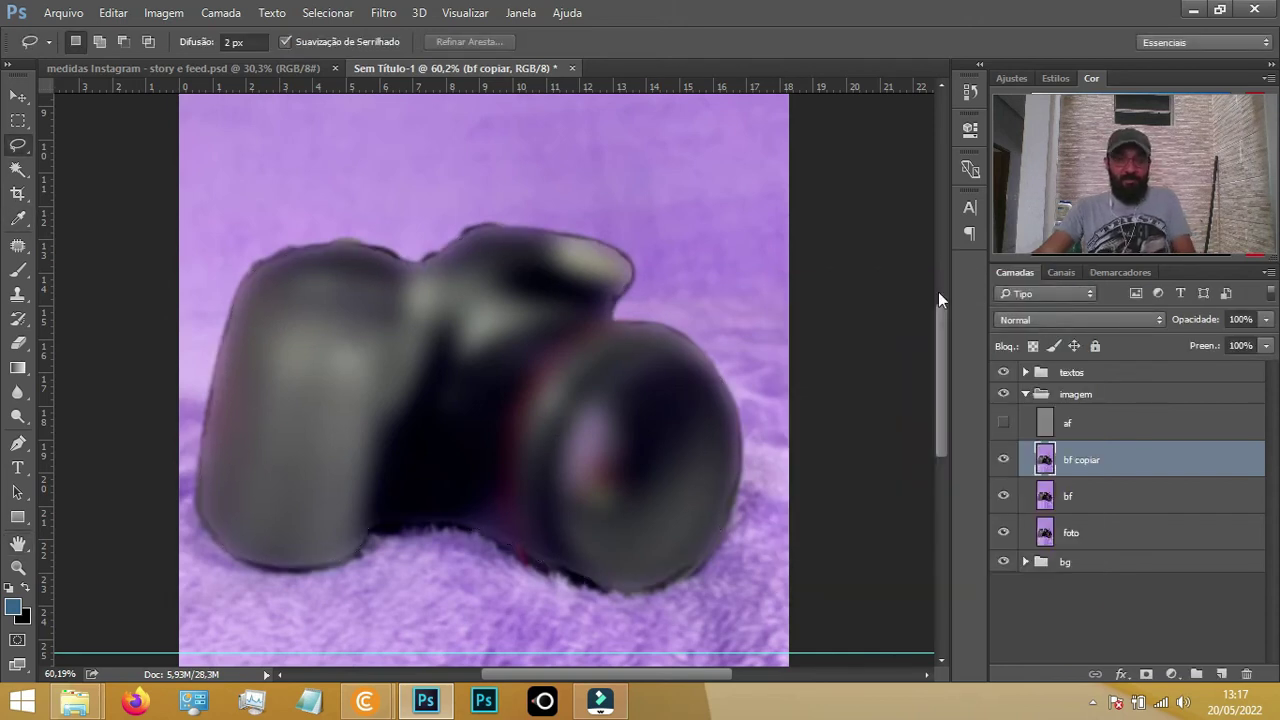
left_click(1004, 427)
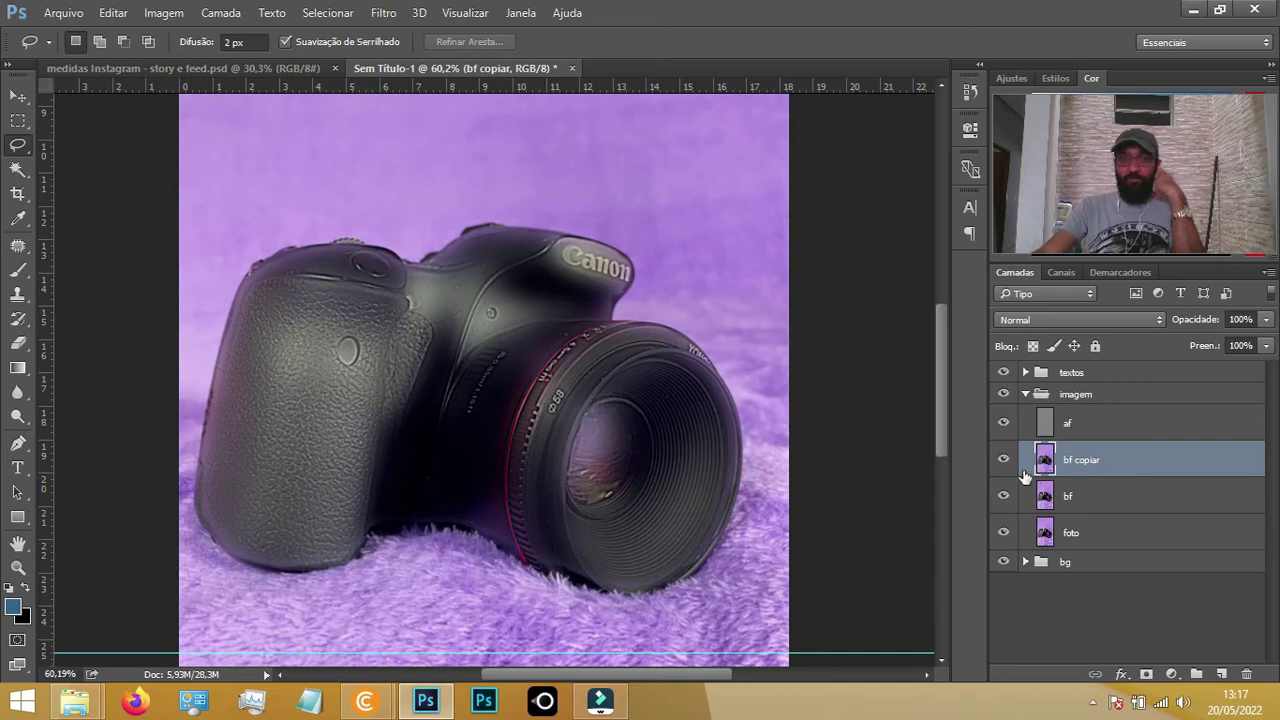
Delete the bf copiar layer, then lasso a small patch atop the camera grip
left_click(1096, 464)
key("Delete")
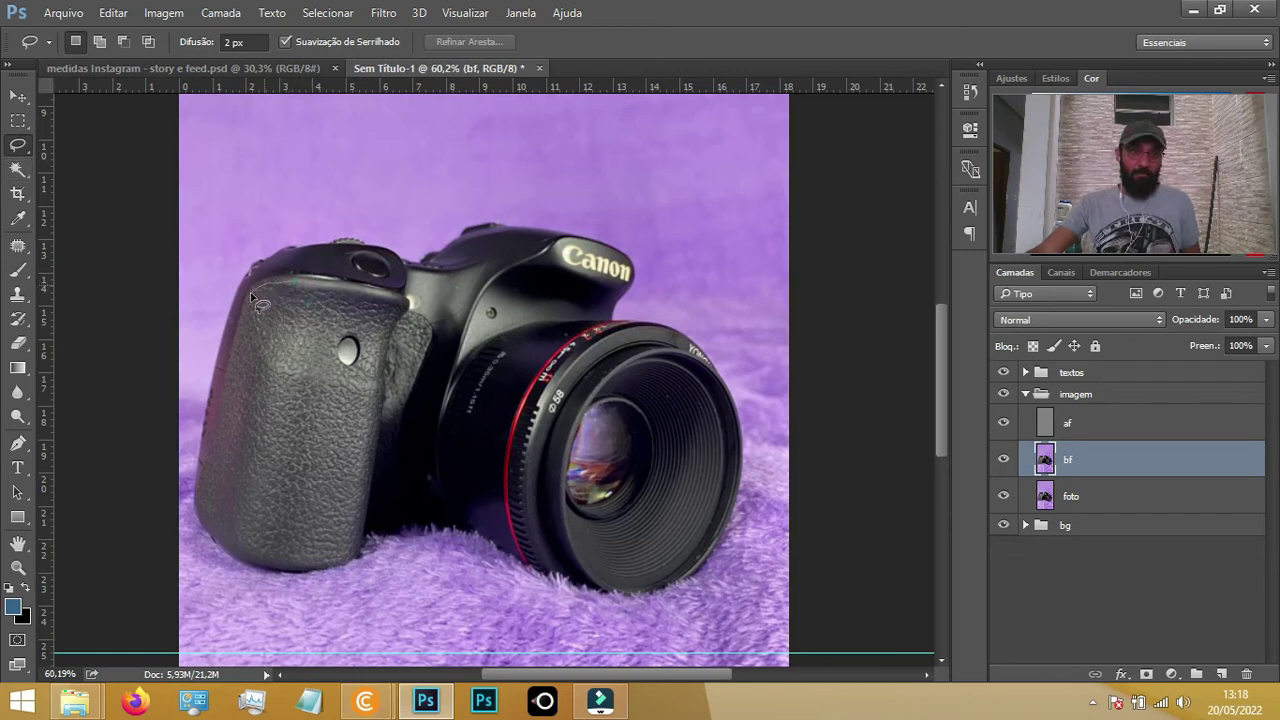
mouse_move(274, 350)
left_mouse_down()
mouse_move(315, 332)
mouse_move(292, 346)
left_mouse_up()
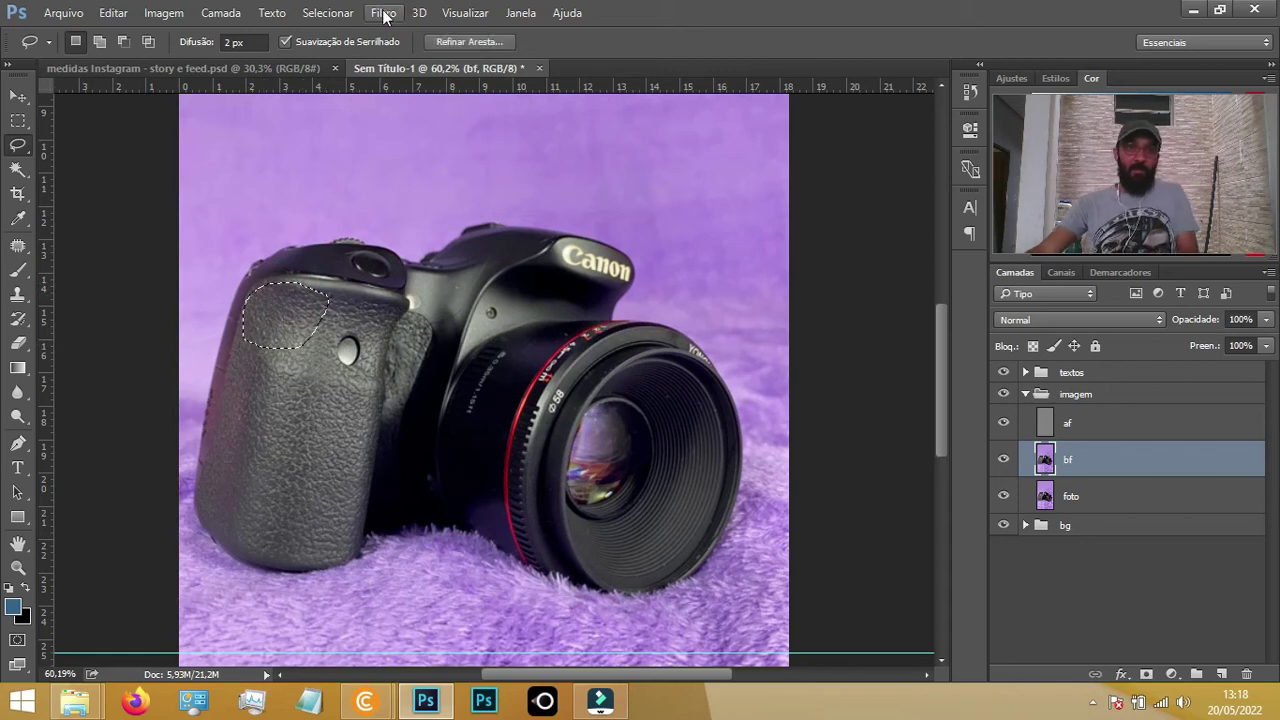
Blur the grip patch with a Gaussian radius of about 5,5 pixels
left_click(383, 13)
mouse_move(463, 220)
left_click(745, 326)
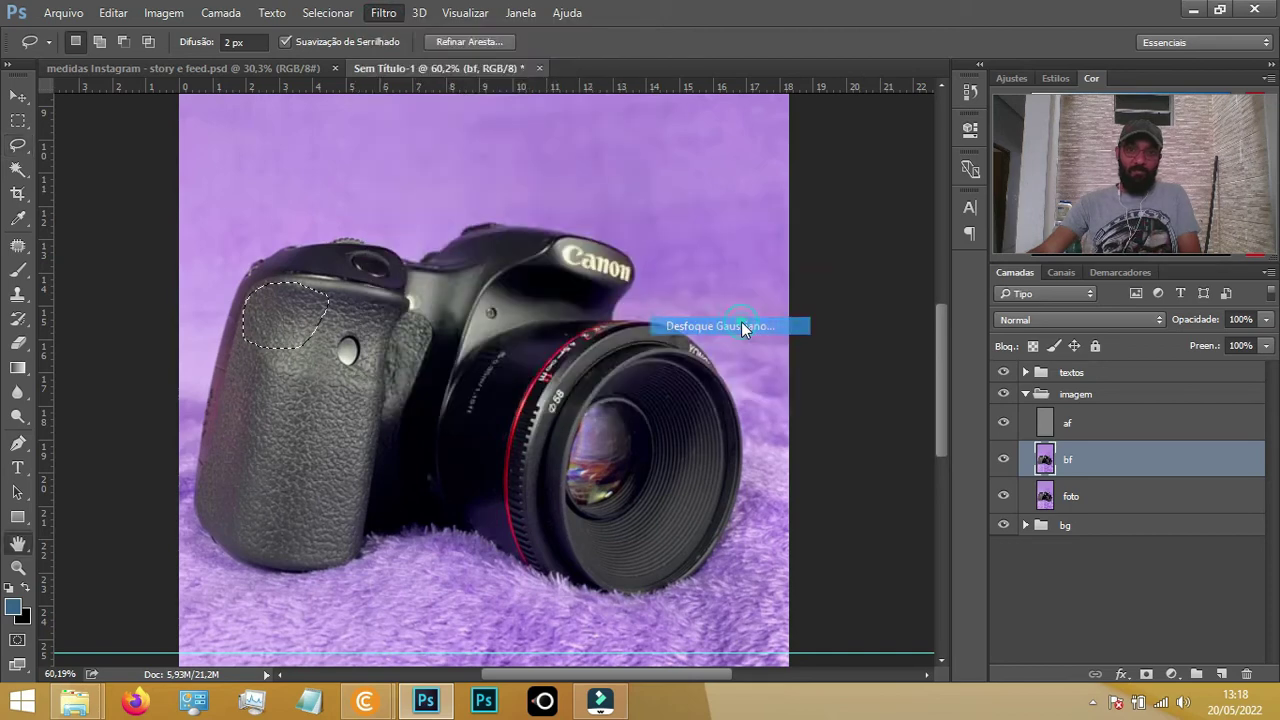
left_click_drag(872, 577, 841, 575)
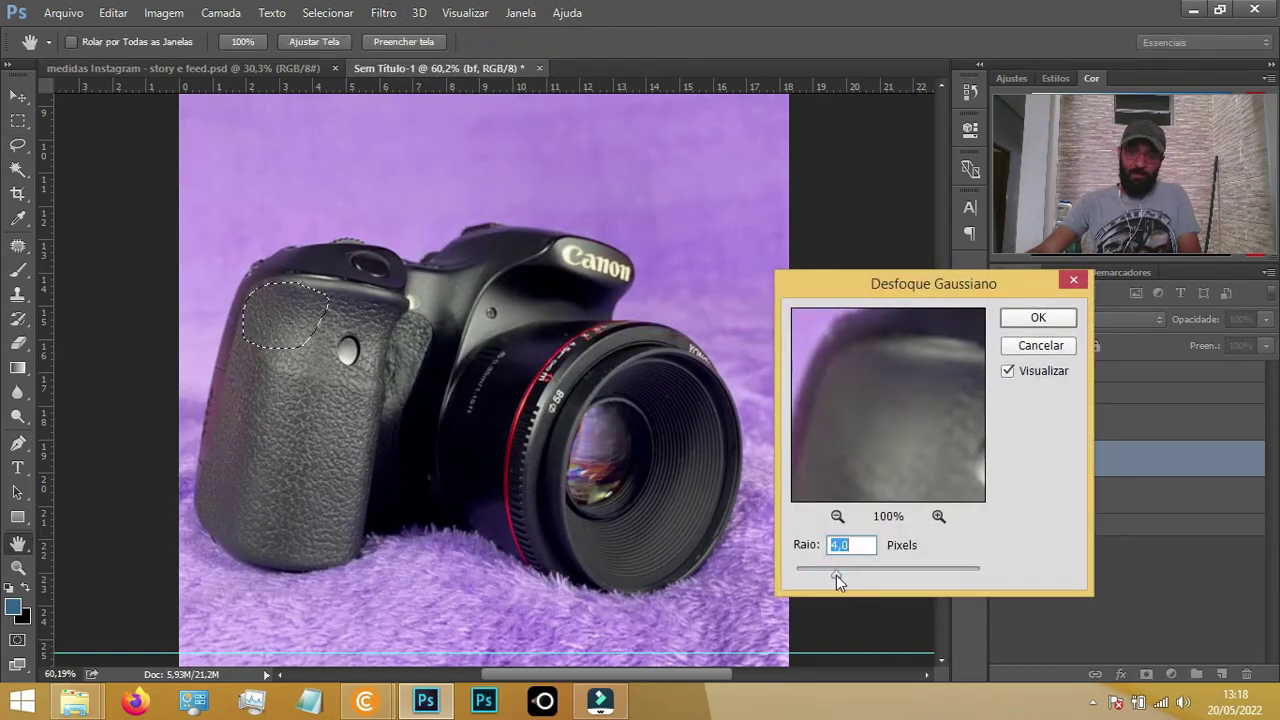
left_click_drag(837, 577, 844, 575)
left_click(1054, 323)
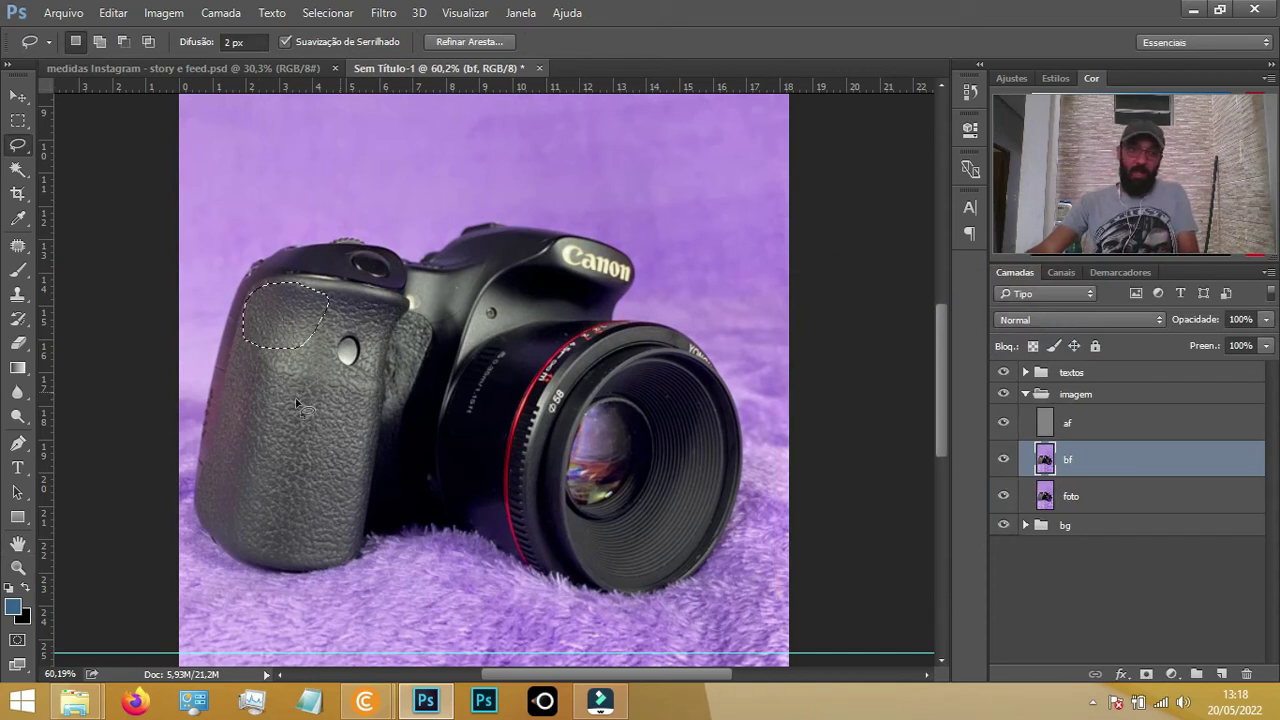
mouse_move(240, 346)
left_mouse_down()
mouse_move(221, 419)
mouse_move(288, 394)
left_mouse_up()
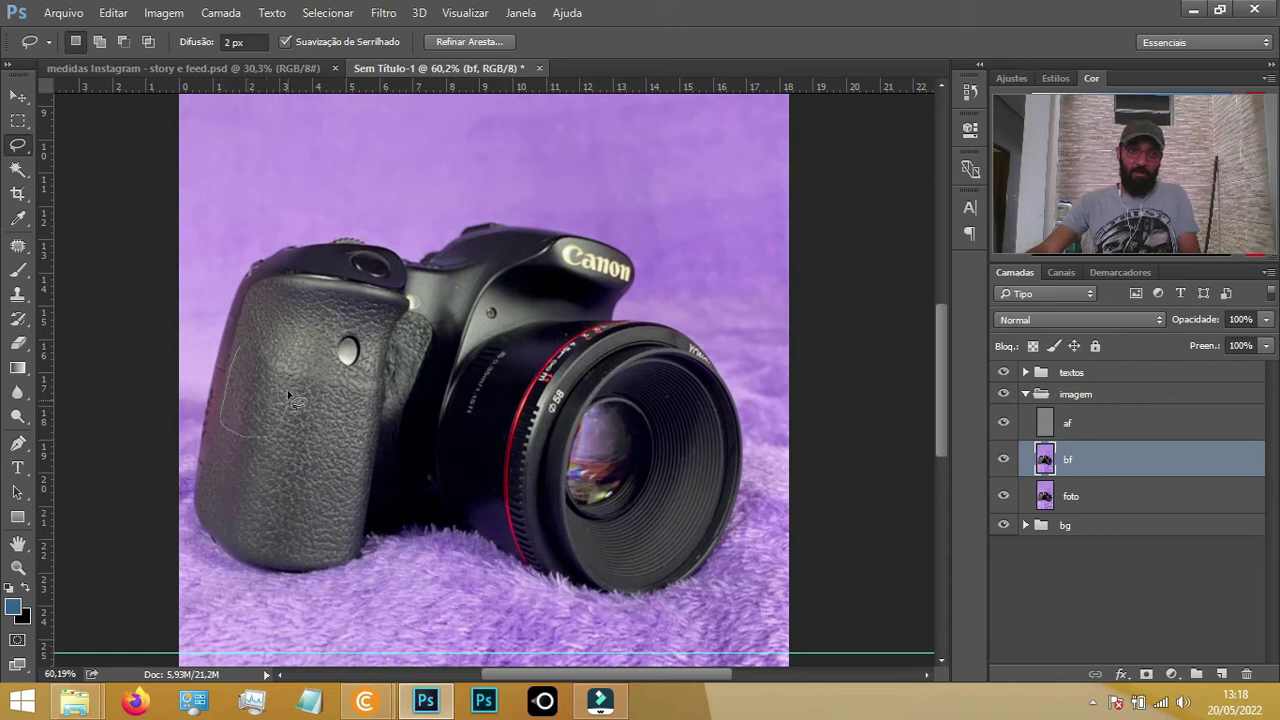
Lasso and deselect several small patches around the grip's round button
left_click_drag(274, 347, 250, 338)
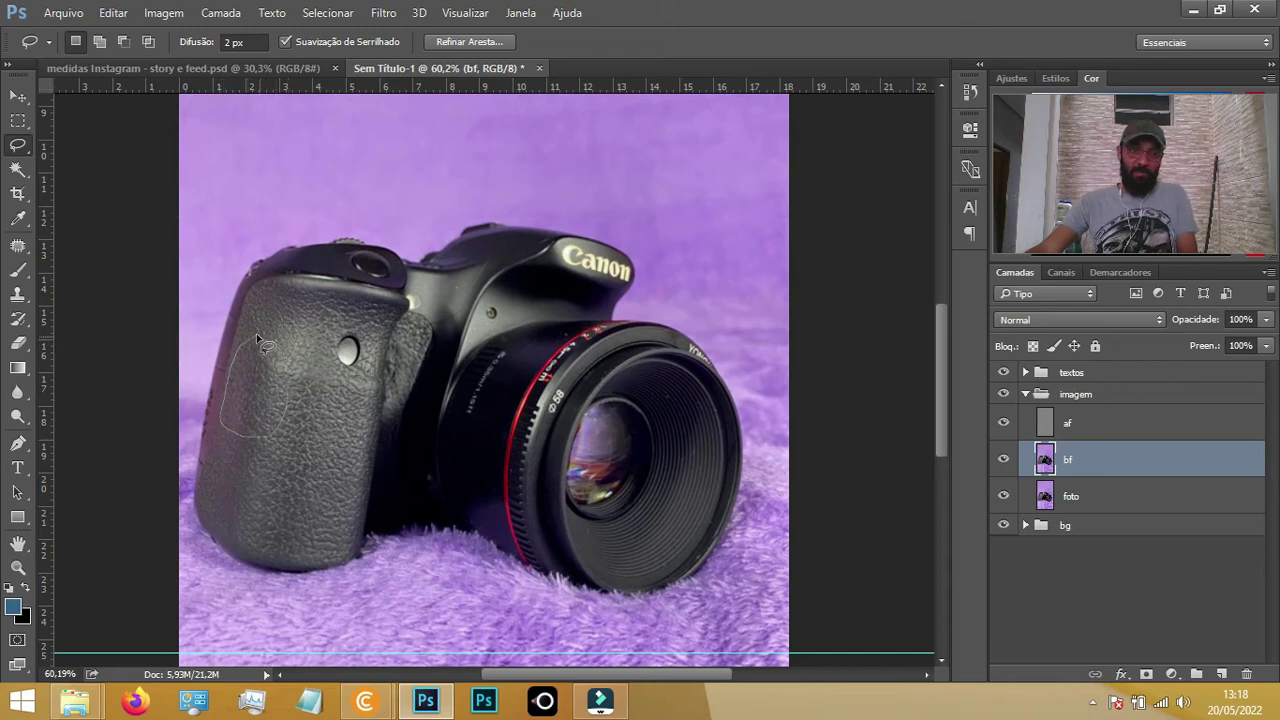
left_click(329, 337)
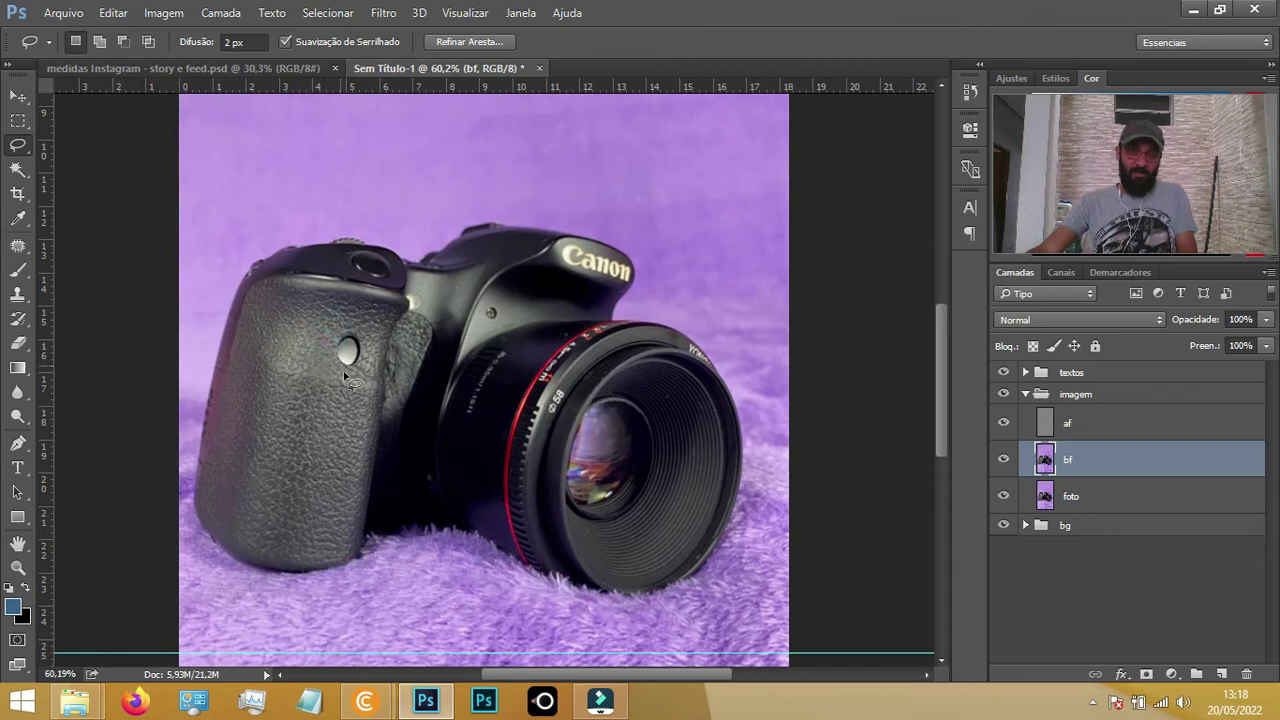
left_click_drag(298, 334, 302, 331)
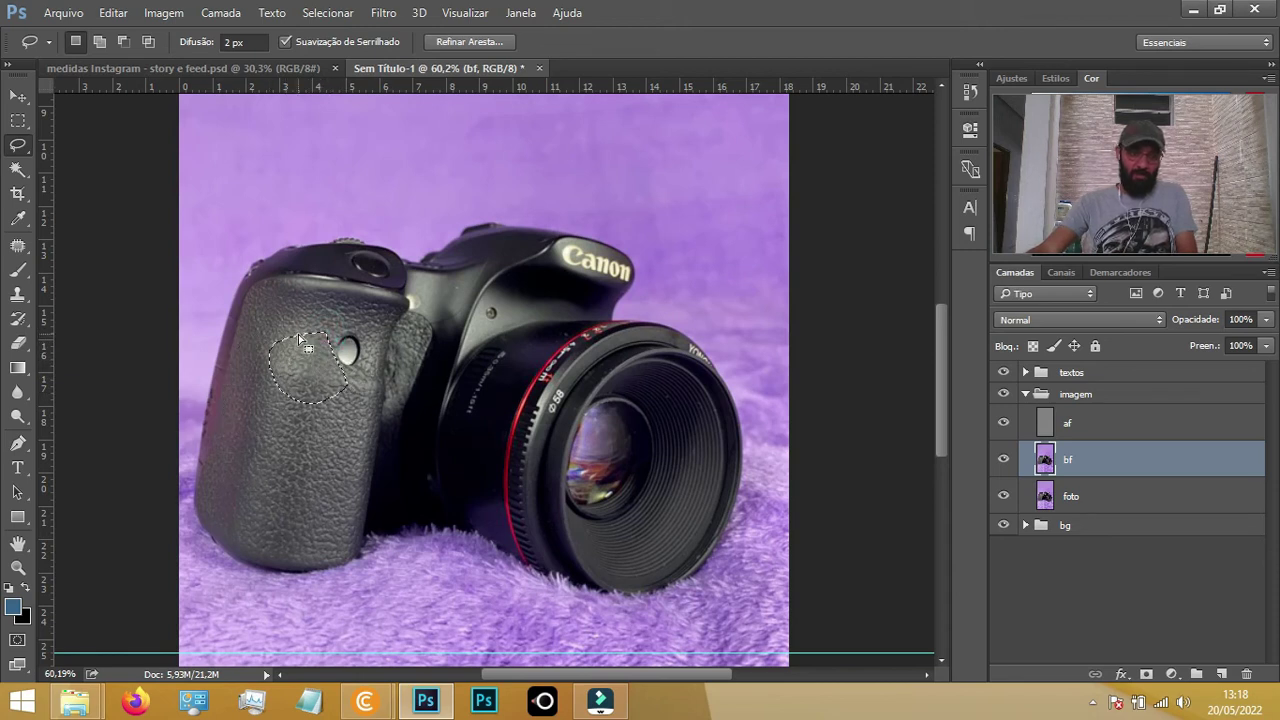
left_click(390, 302)
left_click_drag(318, 289, 307, 326)
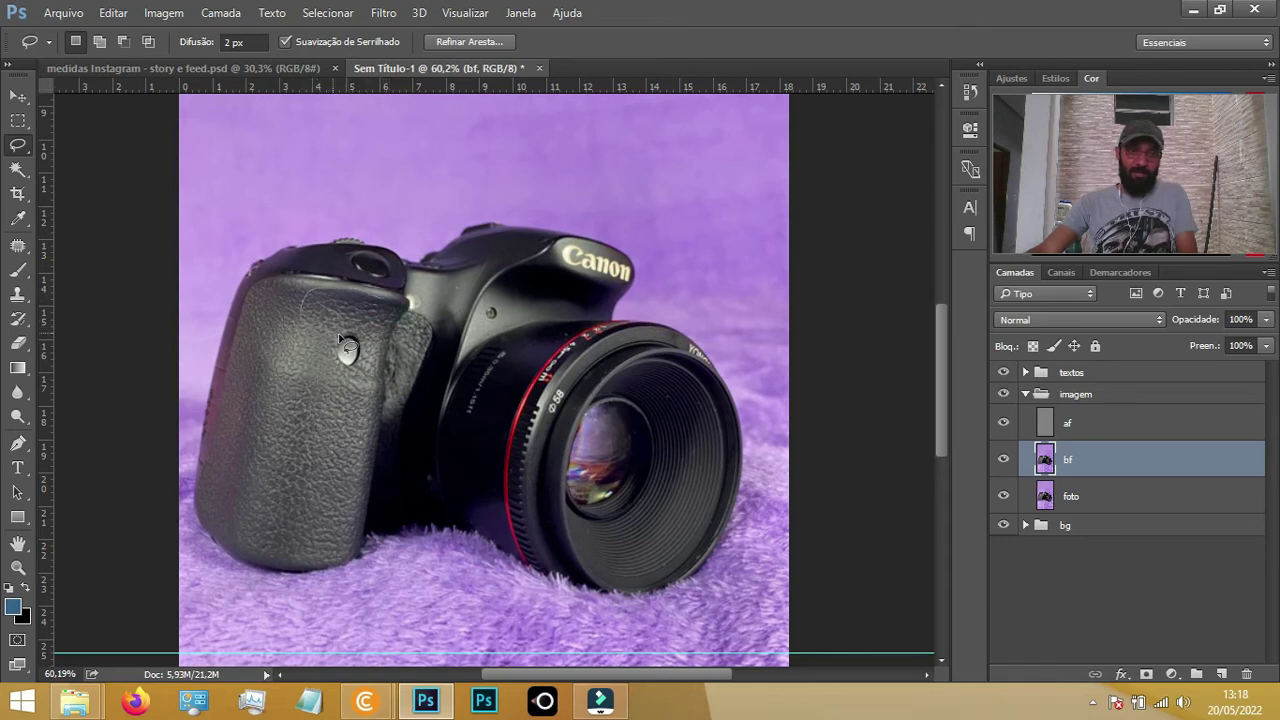
left_click_drag(378, 322, 345, 332)
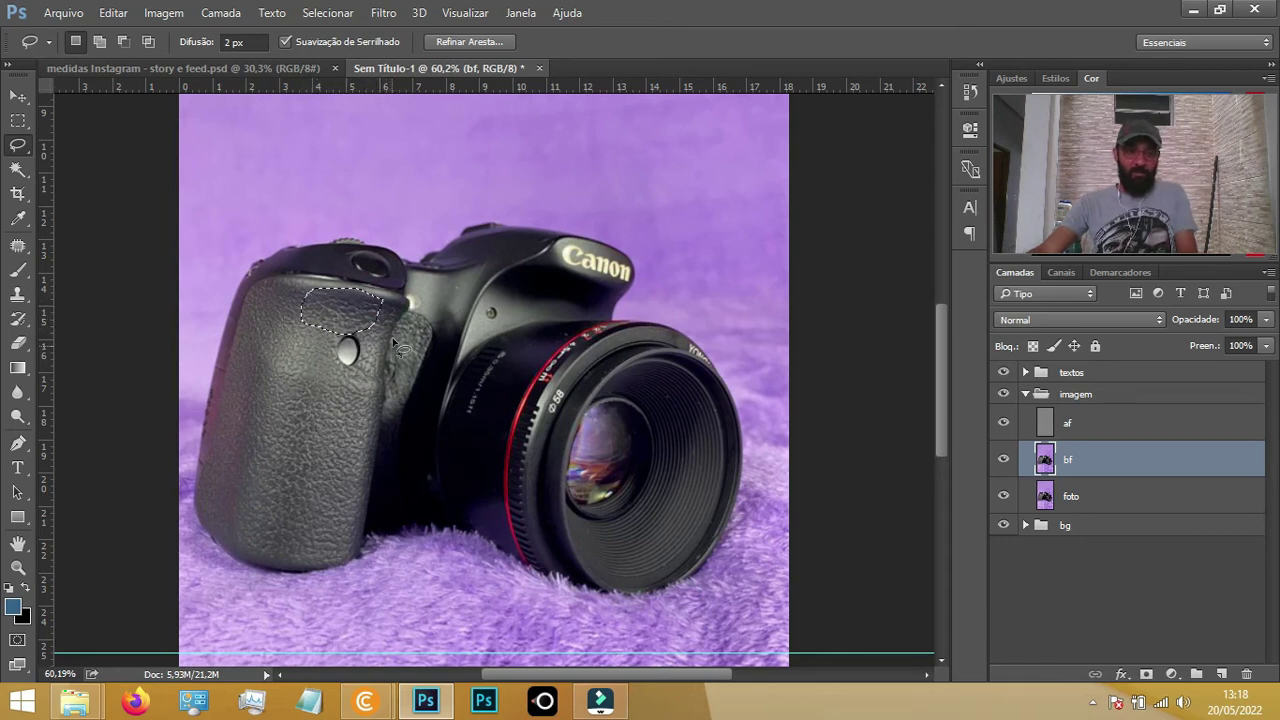
left_click(338, 370)
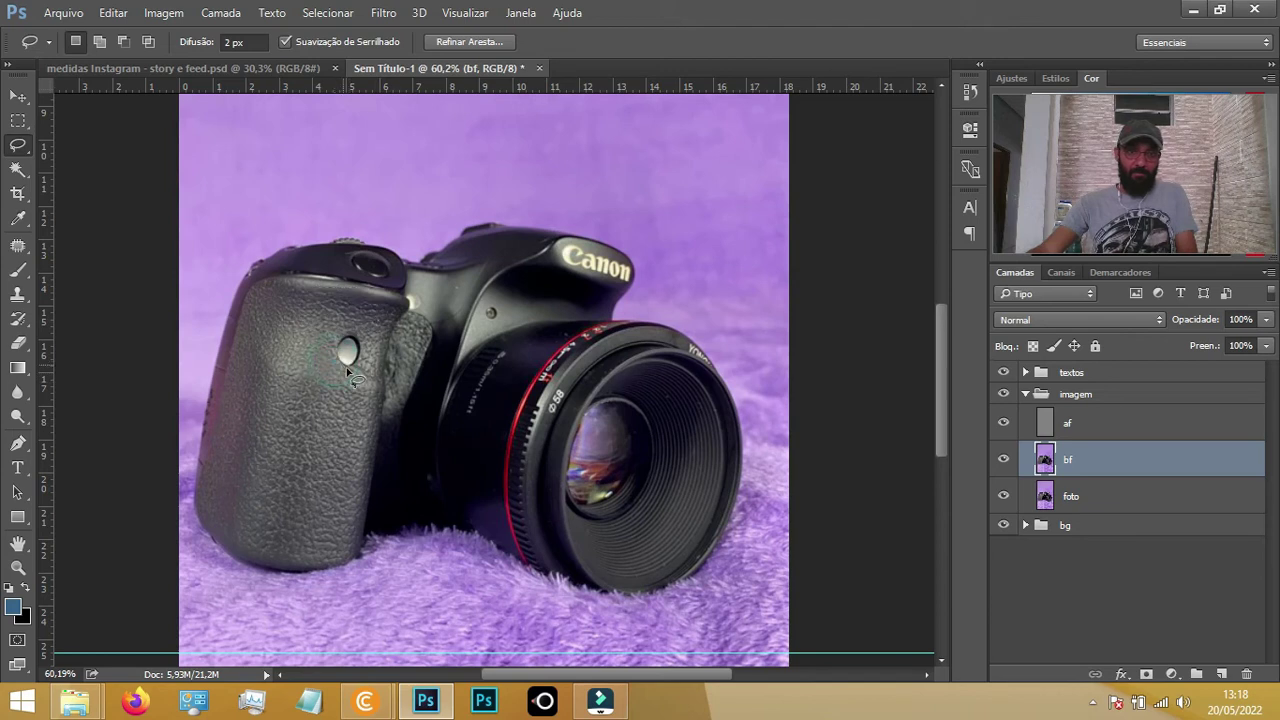
left_click_drag(370, 413, 372, 400)
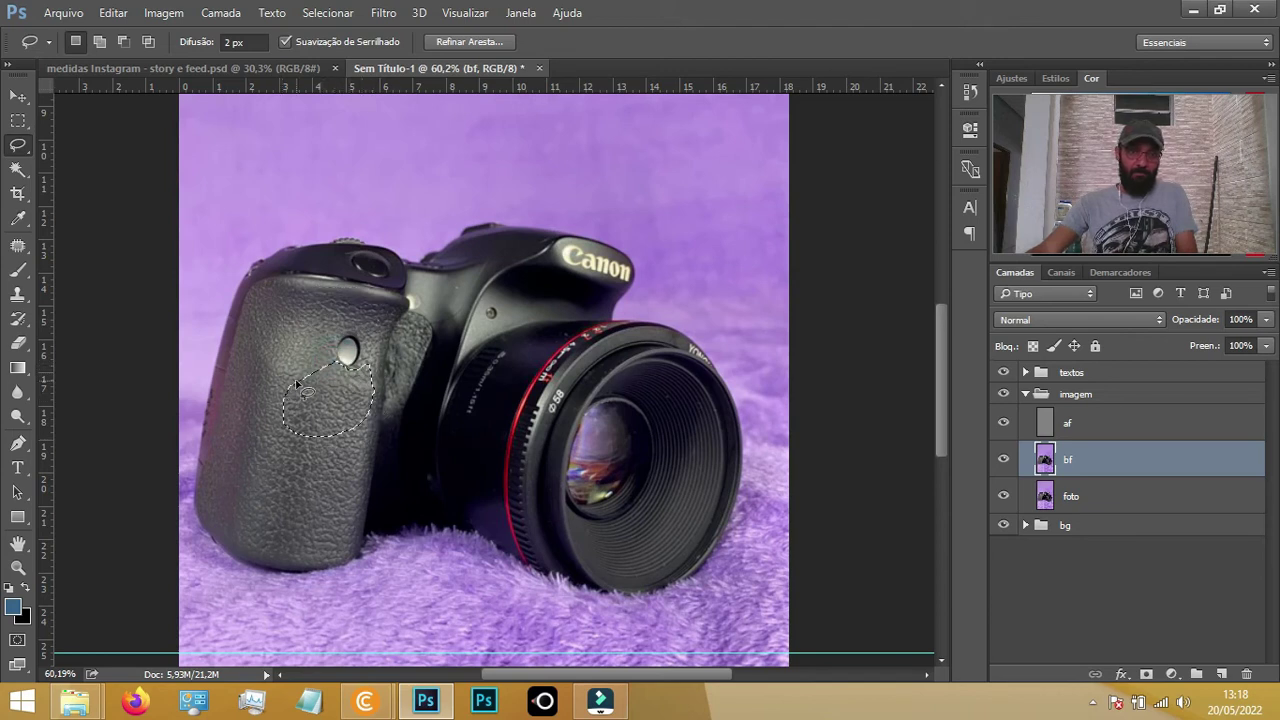
Lasso successive patches on the lower grip and its left edge, deselecting between them
left_click_drag(268, 455, 292, 517)
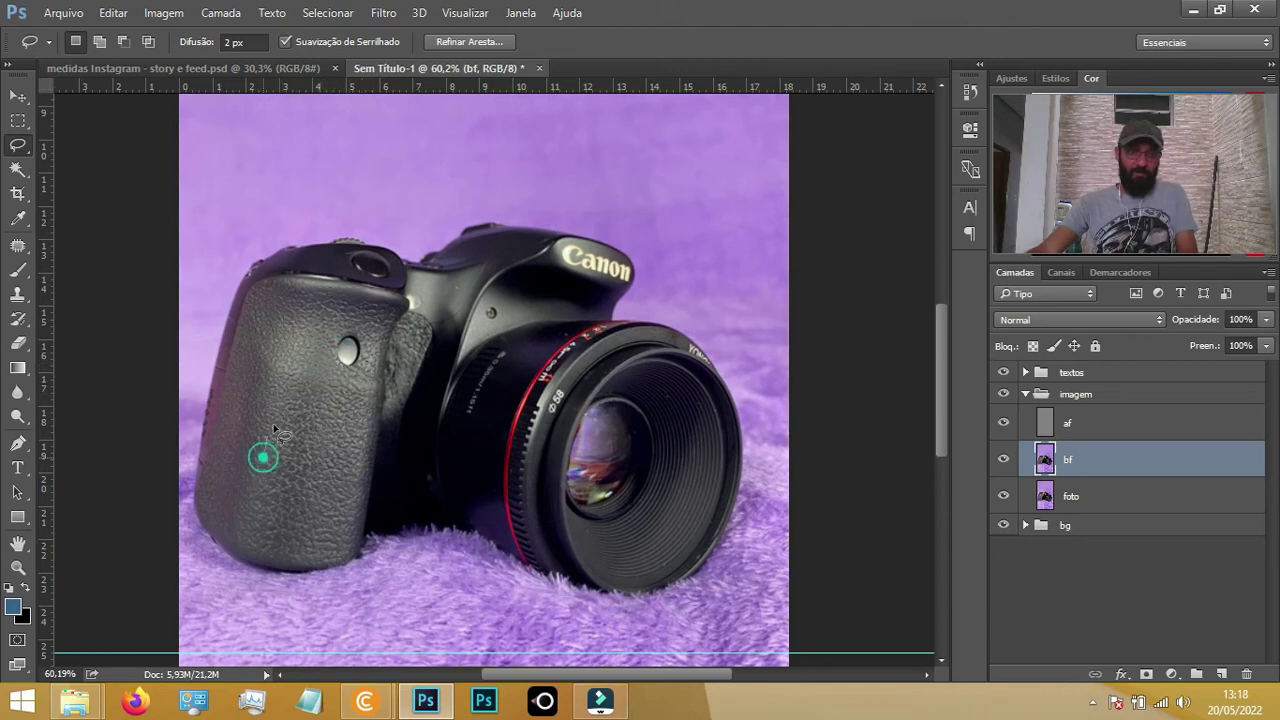
left_click_drag(292, 517, 285, 416)
left_click(332, 406)
left_click_drag(378, 437, 303, 453)
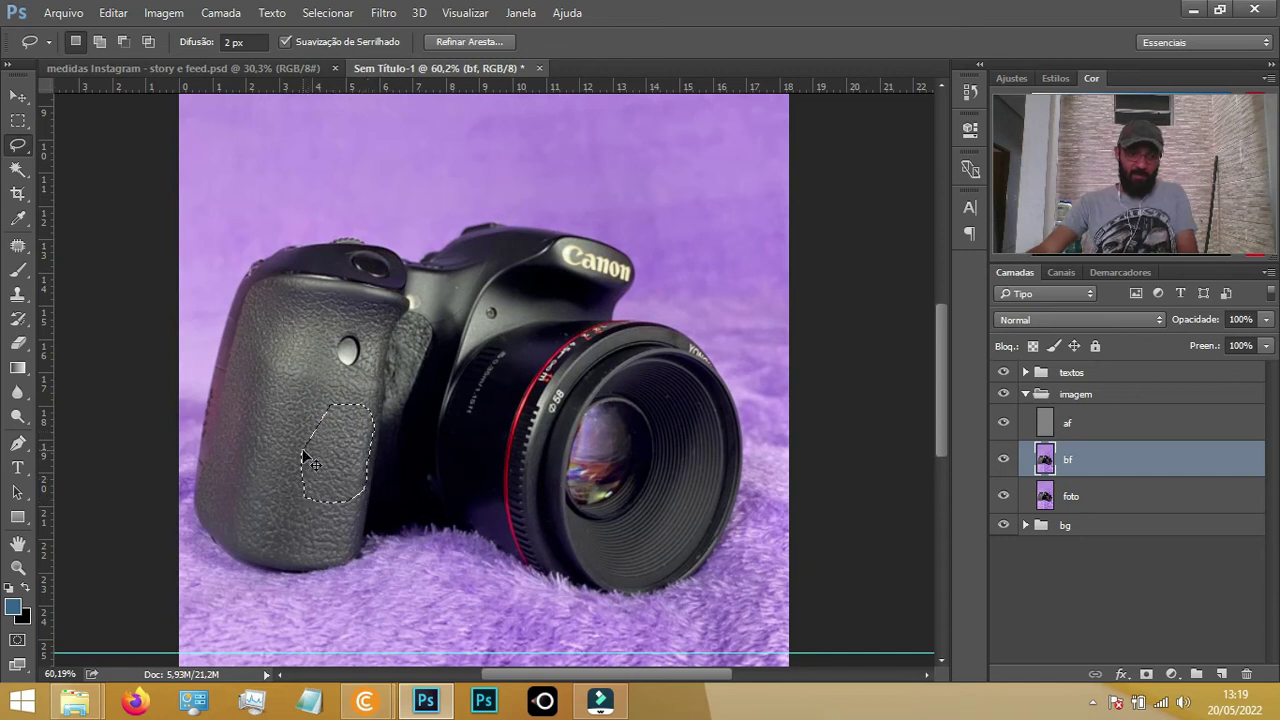
left_click(229, 450)
left_click_drag(243, 480, 209, 522)
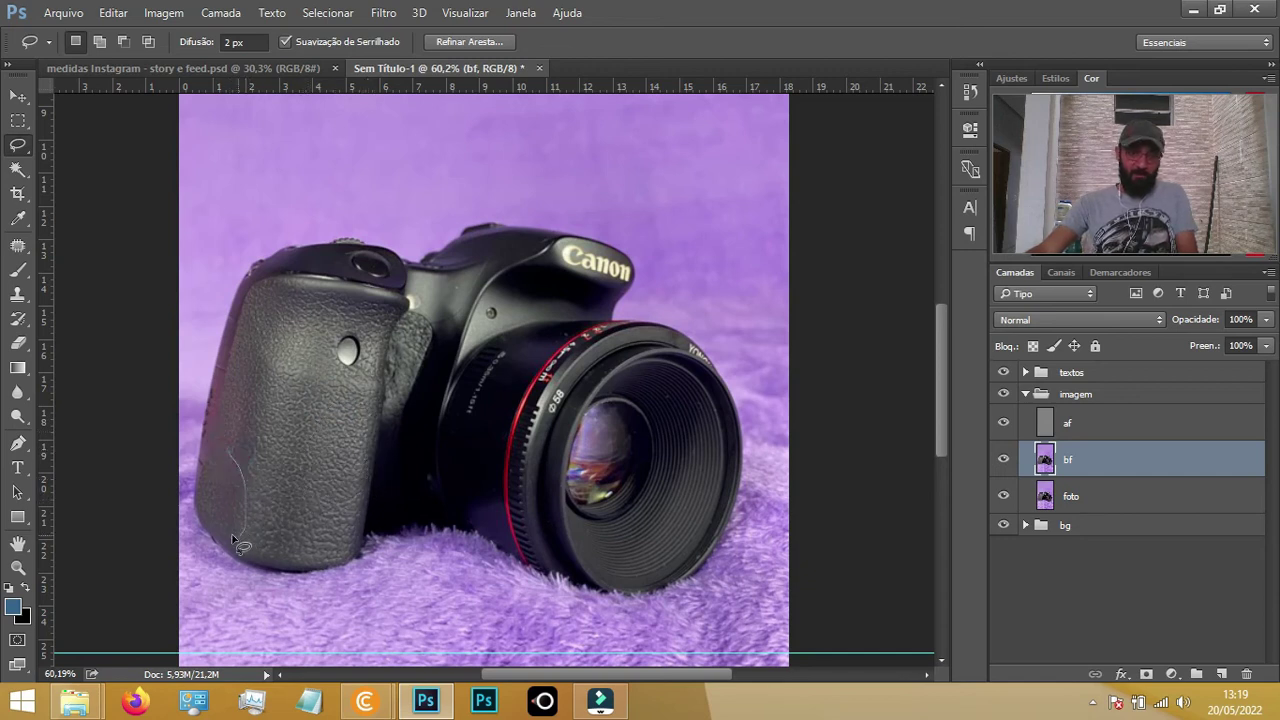
left_click_drag(209, 522, 236, 458)
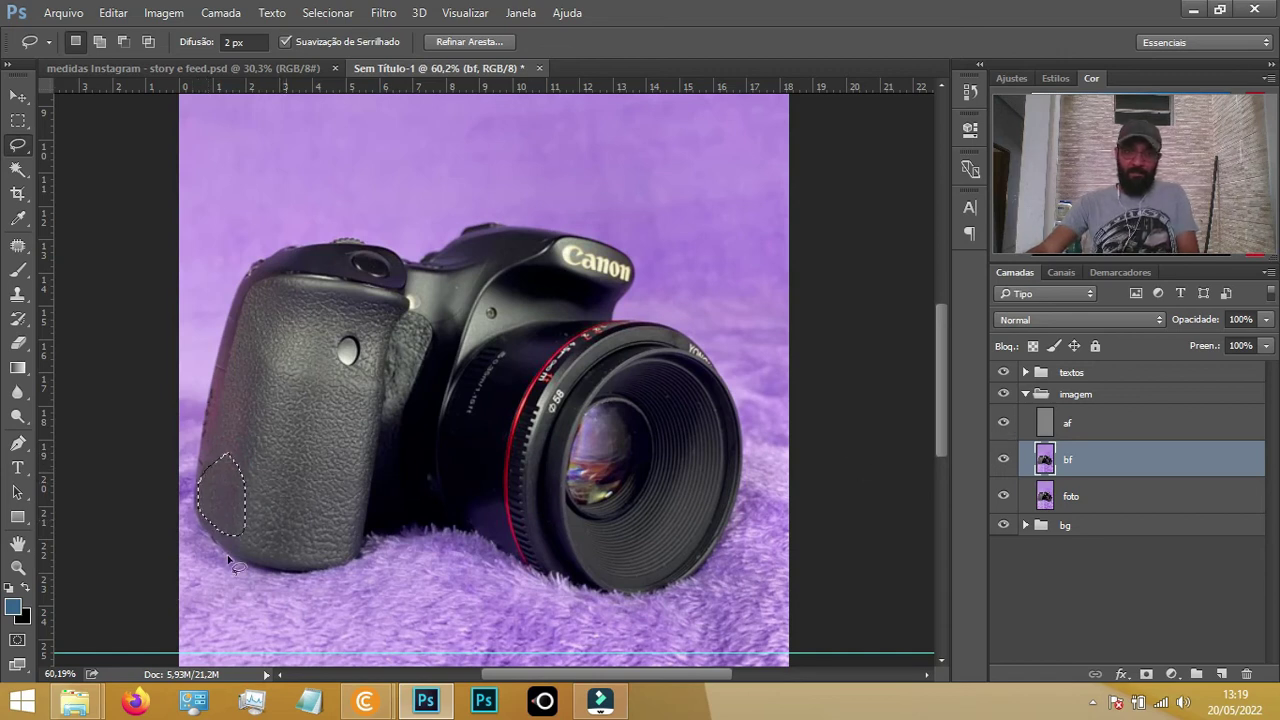
mouse_move(272, 505)
left_mouse_down()
mouse_move(352, 492)
mouse_move(283, 540)
left_mouse_up()
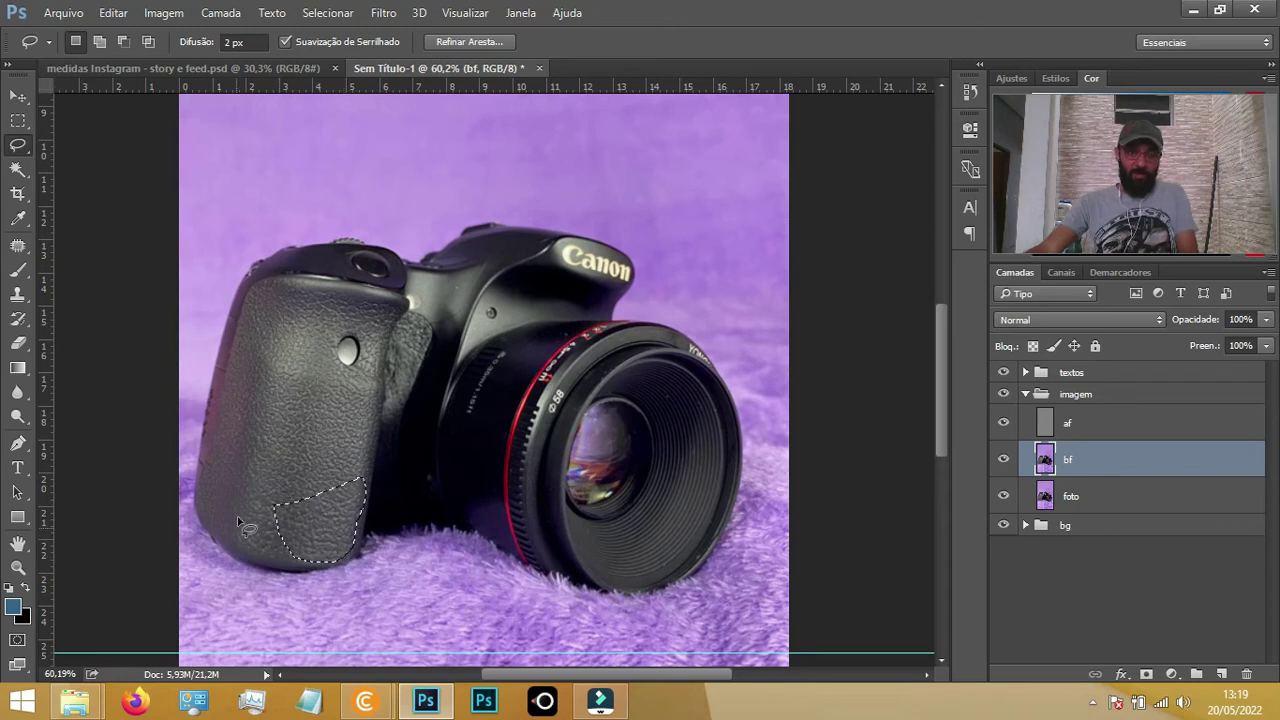
mouse_move(240, 484)
left_mouse_down()
mouse_move(284, 561)
mouse_move(238, 485)
left_mouse_up()
scroll(403, 321, "up", 2)
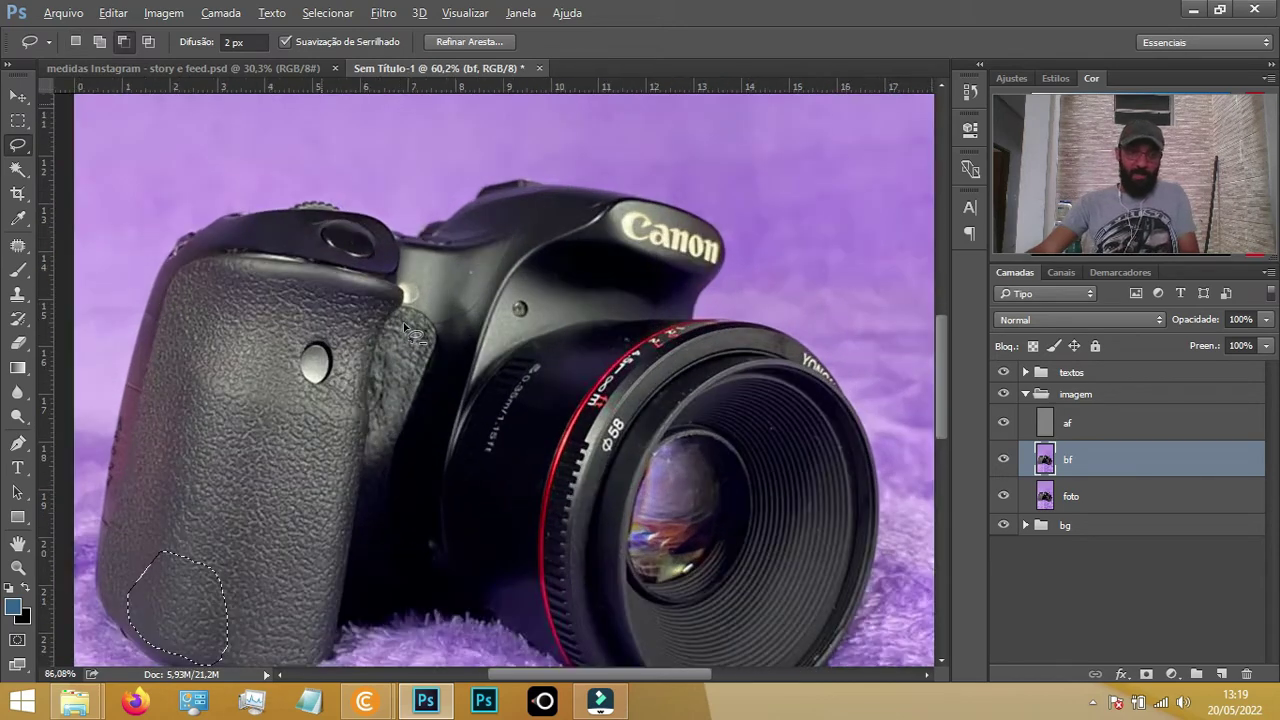
scroll(403, 321, "up", 2)
left_click(291, 255)
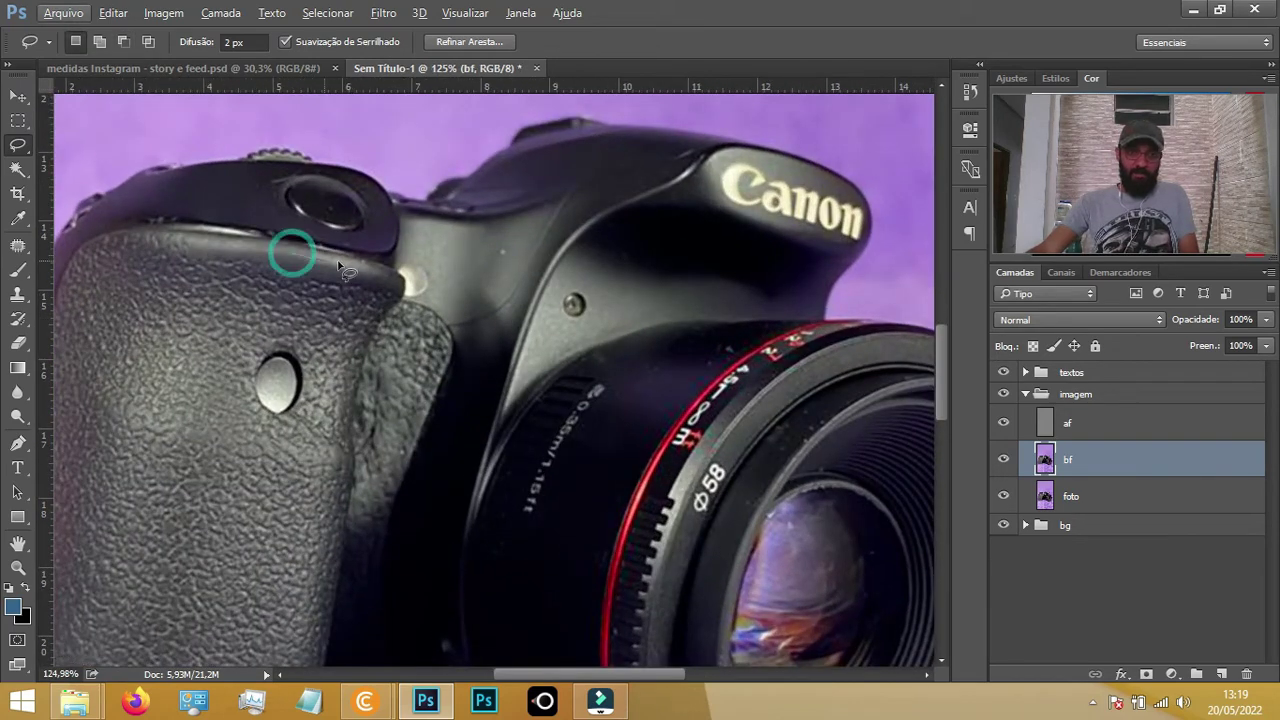
left_click_drag(333, 355, 342, 360)
Lasso patches on the side panel beside the grip, the grip edge and camera body
left_click(280, 445)
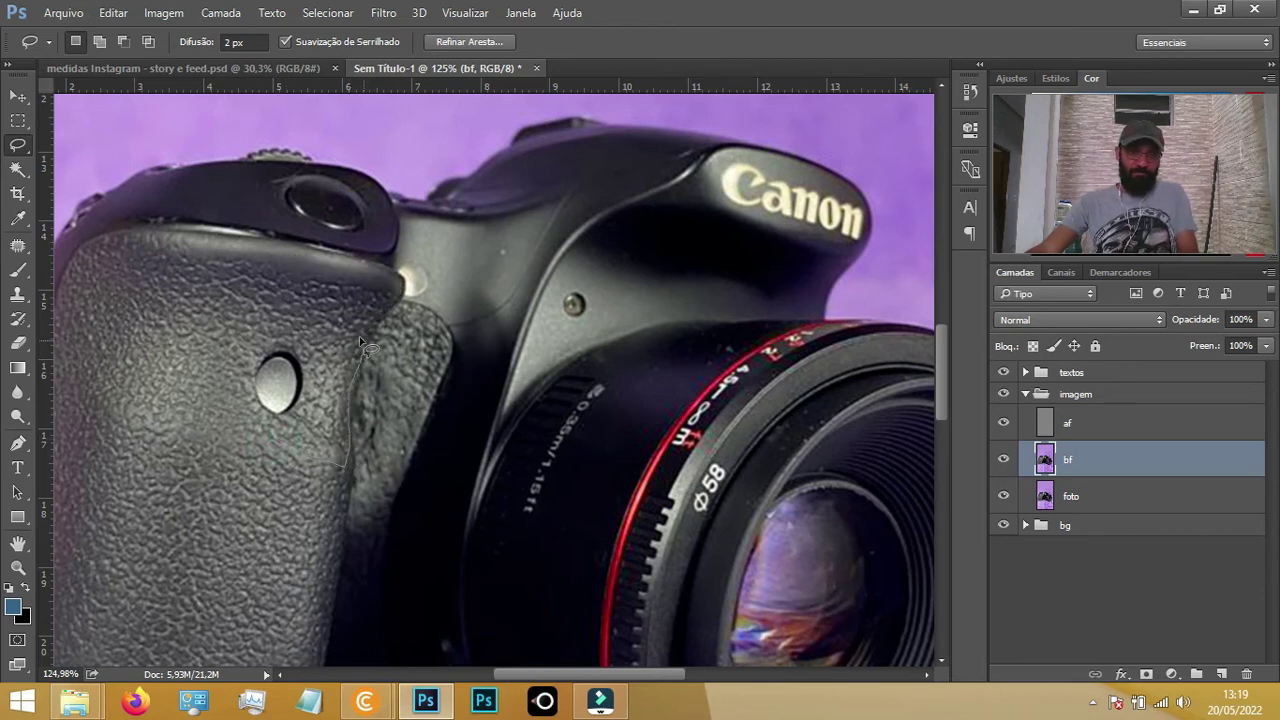
left_click(405, 310)
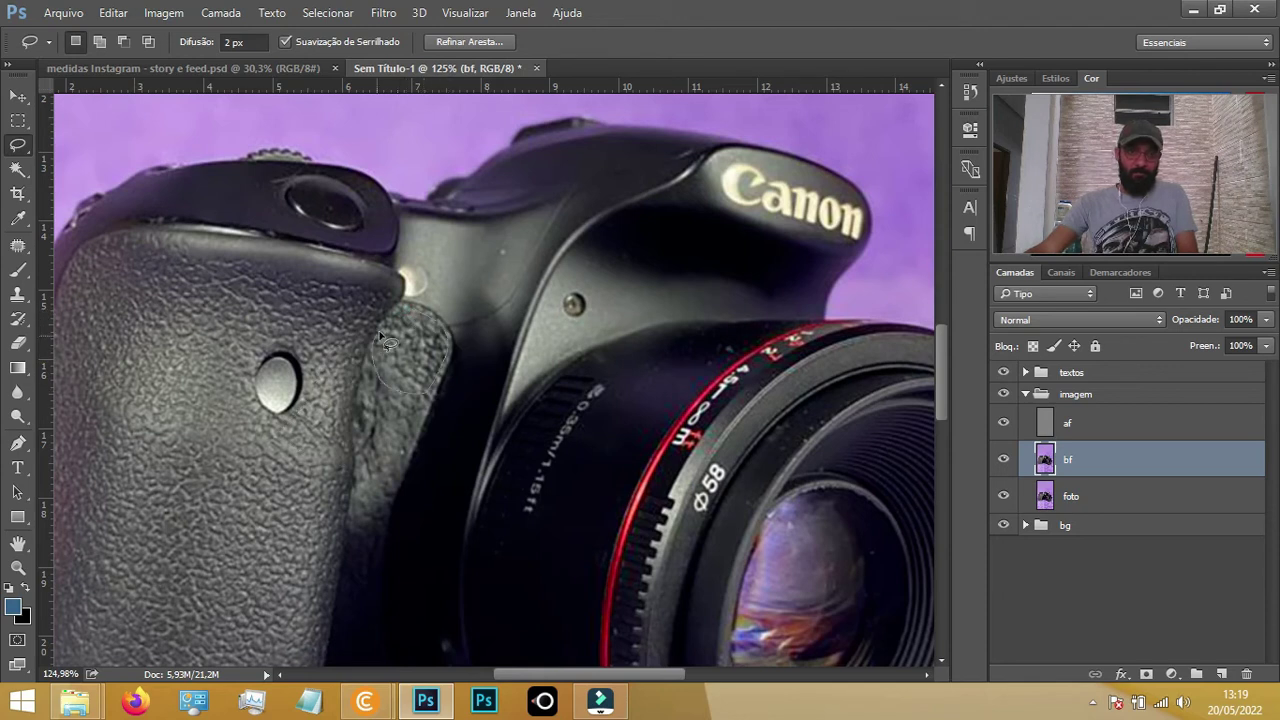
left_click(427, 400)
left_click_drag(409, 450, 367, 457)
left_click_drag(395, 378, 398, 373)
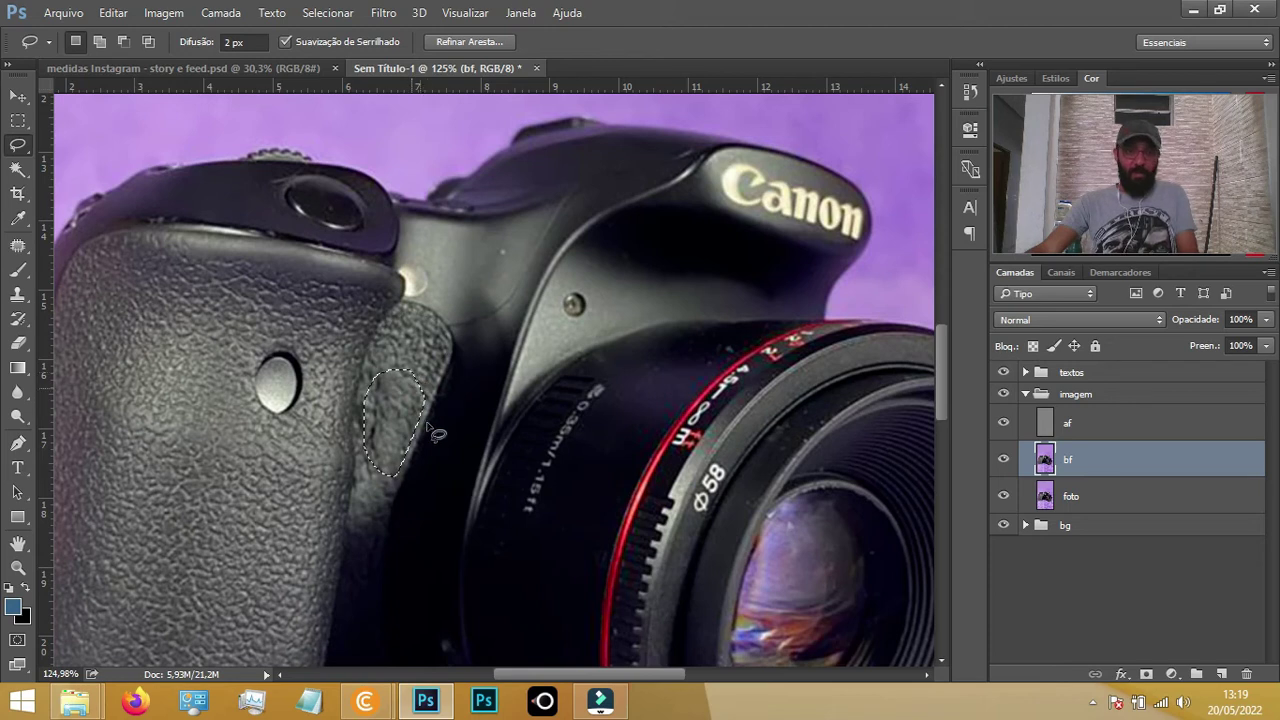
left_click_drag(384, 523, 393, 469)
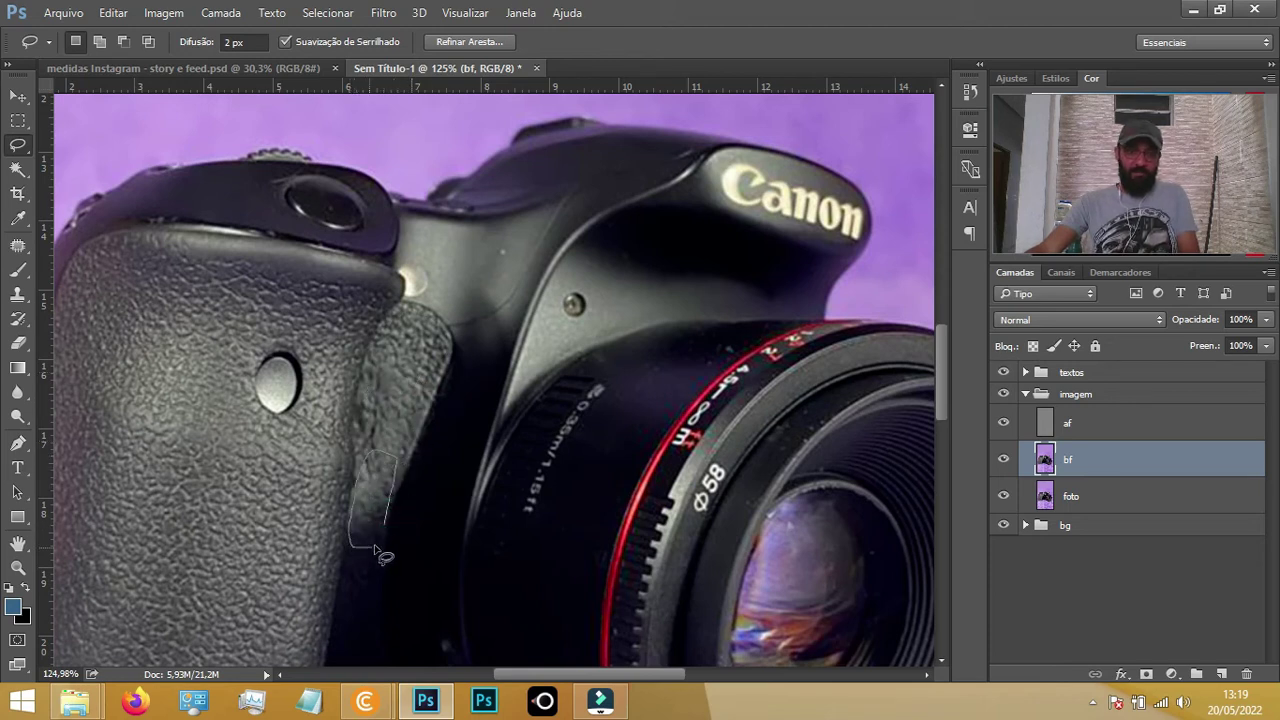
left_click(370, 393)
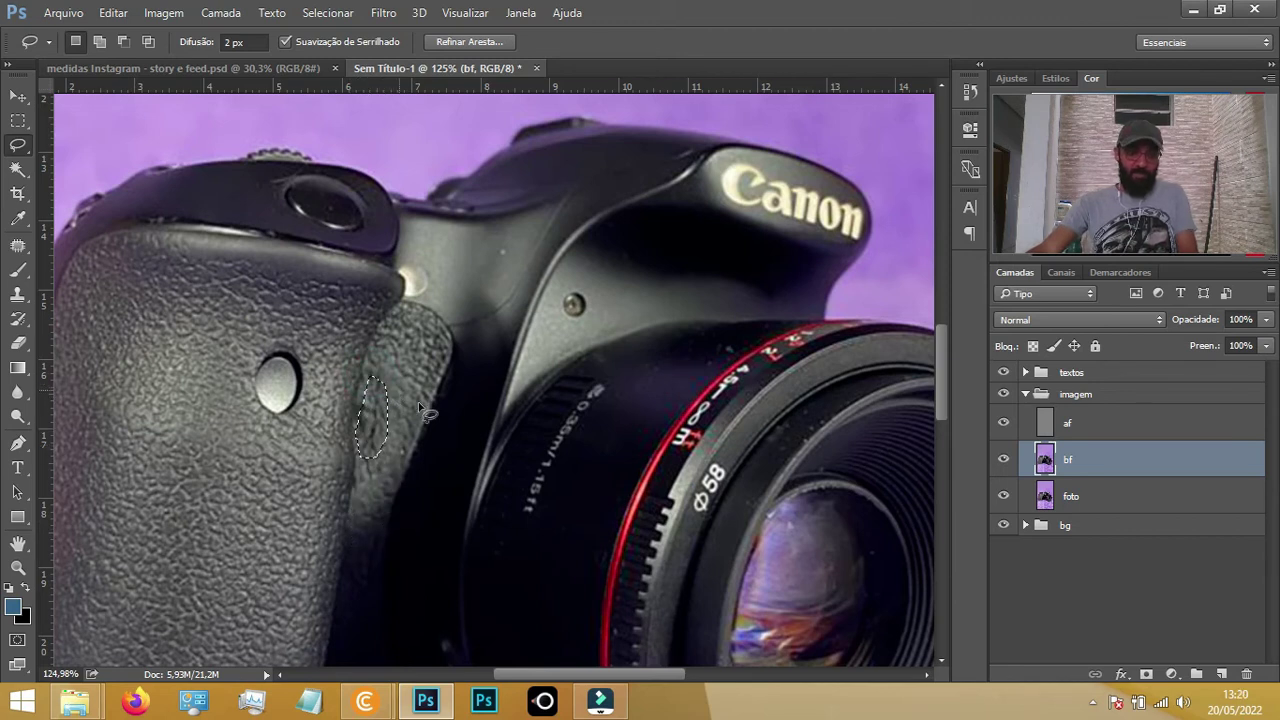
mouse_move(397, 314)
left_mouse_down()
mouse_move(368, 362)
mouse_move(502, 281)
left_mouse_up()
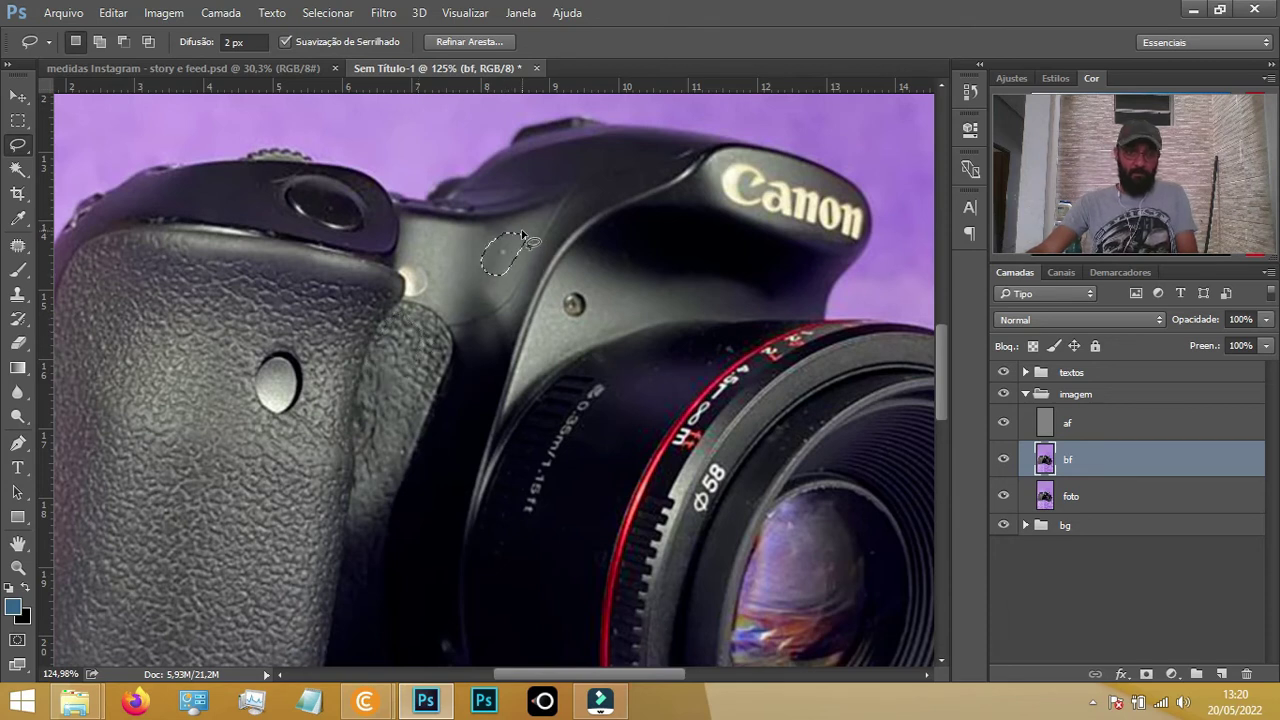
mouse_move(731, 341)
left_mouse_down()
mouse_move(704, 367)
mouse_move(736, 336)
left_mouse_up()
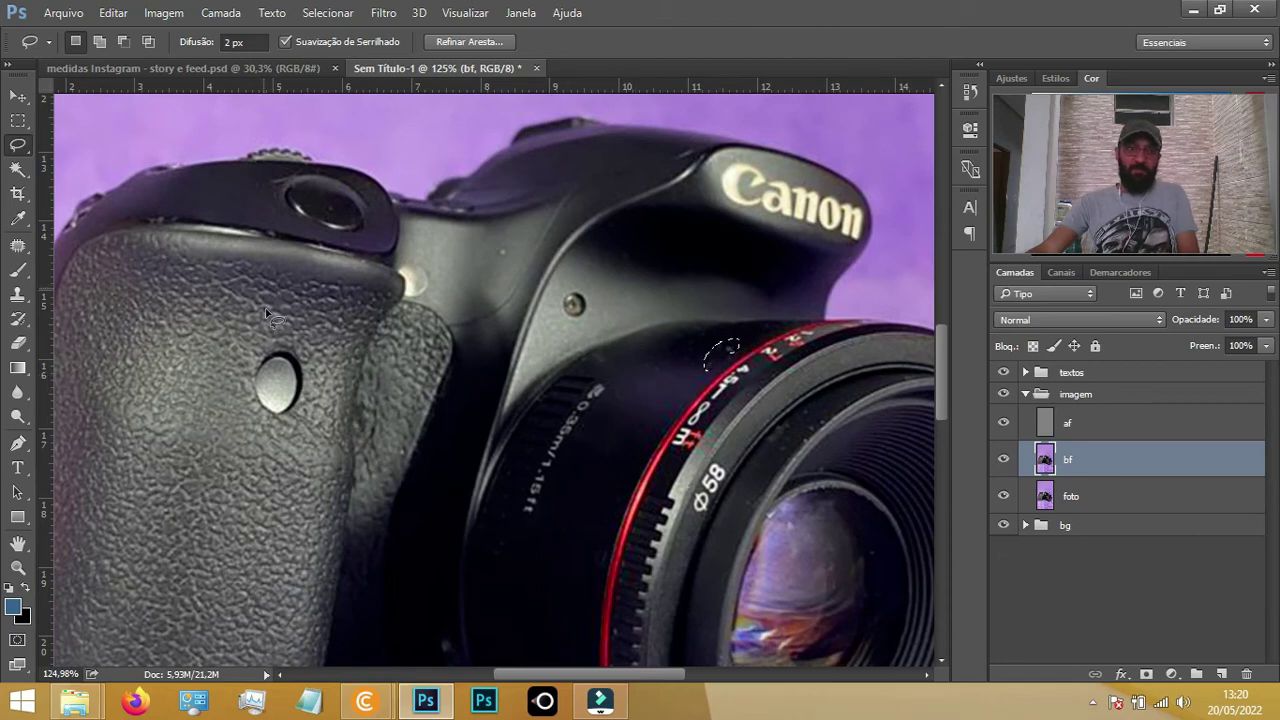
Pan to the lens and lasso several areas around the lens ring
mouse_move(345, 565)
left_mouse_down()
mouse_move(300, 414)
mouse_move(186, 251)
left_mouse_up()
mouse_move(691, 366)
left_mouse_down()
mouse_move(634, 309)
mouse_move(449, 284)
left_mouse_up()
left_click_drag(676, 305, 641, 373)
mouse_move(535, 200)
left_mouse_down()
mouse_move(677, 243)
mouse_move(643, 150)
mouse_move(528, 195)
left_mouse_up()
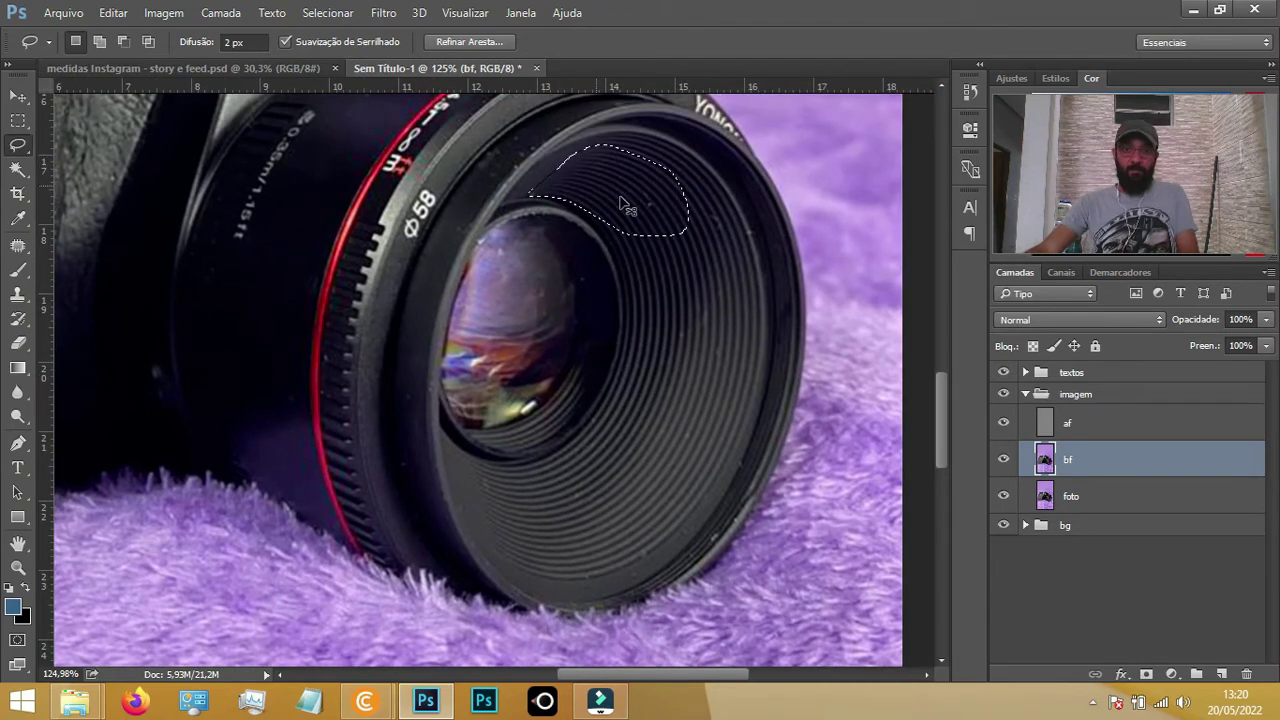
left_click_drag(706, 185, 743, 285)
left_click_drag(660, 333, 695, 195)
left_click_drag(750, 375, 668, 498)
left_click_drag(731, 322, 712, 319)
mouse_move(586, 455)
left_mouse_down()
mouse_move(604, 494)
mouse_move(575, 462)
left_mouse_up()
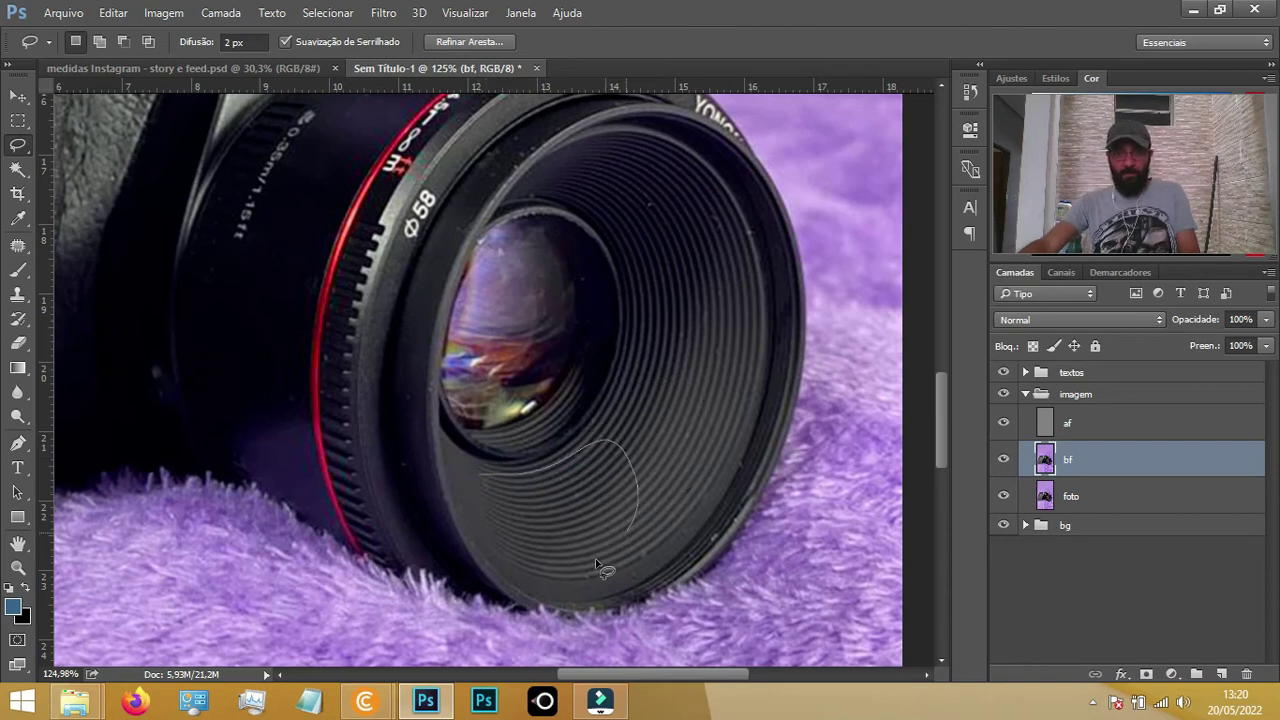
left_click_drag(474, 495, 476, 478)
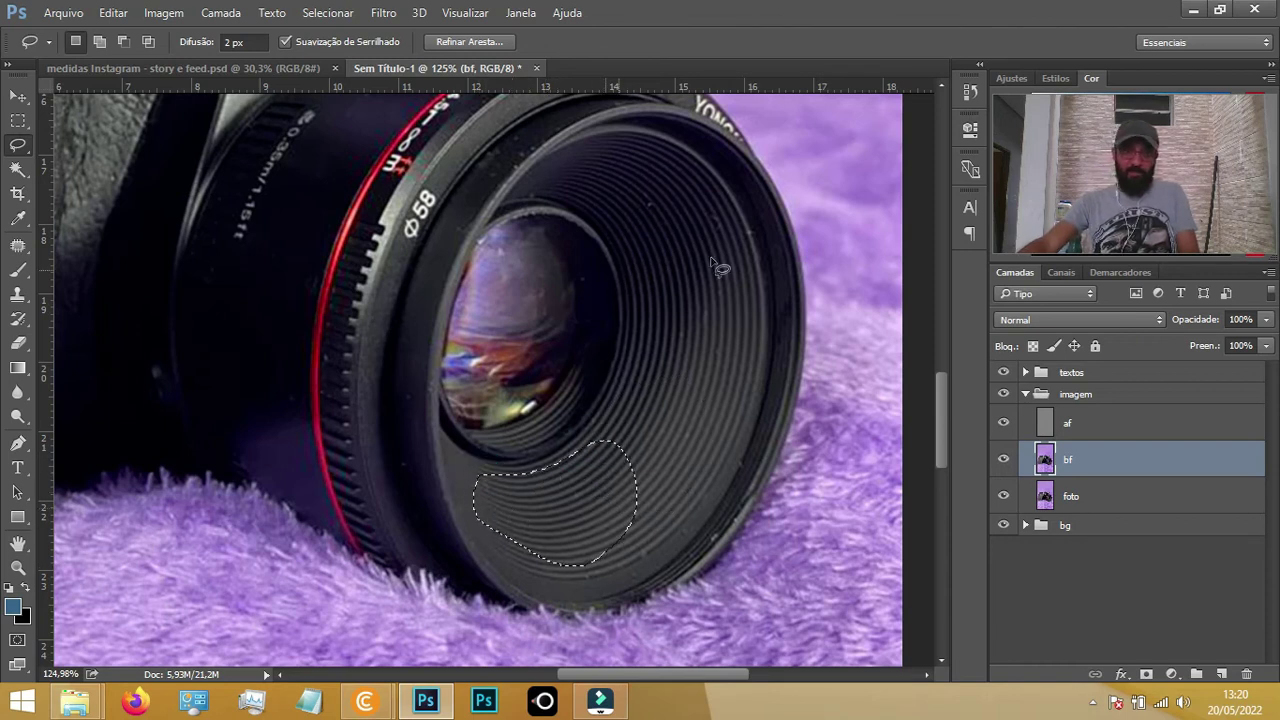
scroll(617, 150, "up", 3)
scroll(600, 180, "left", 5)
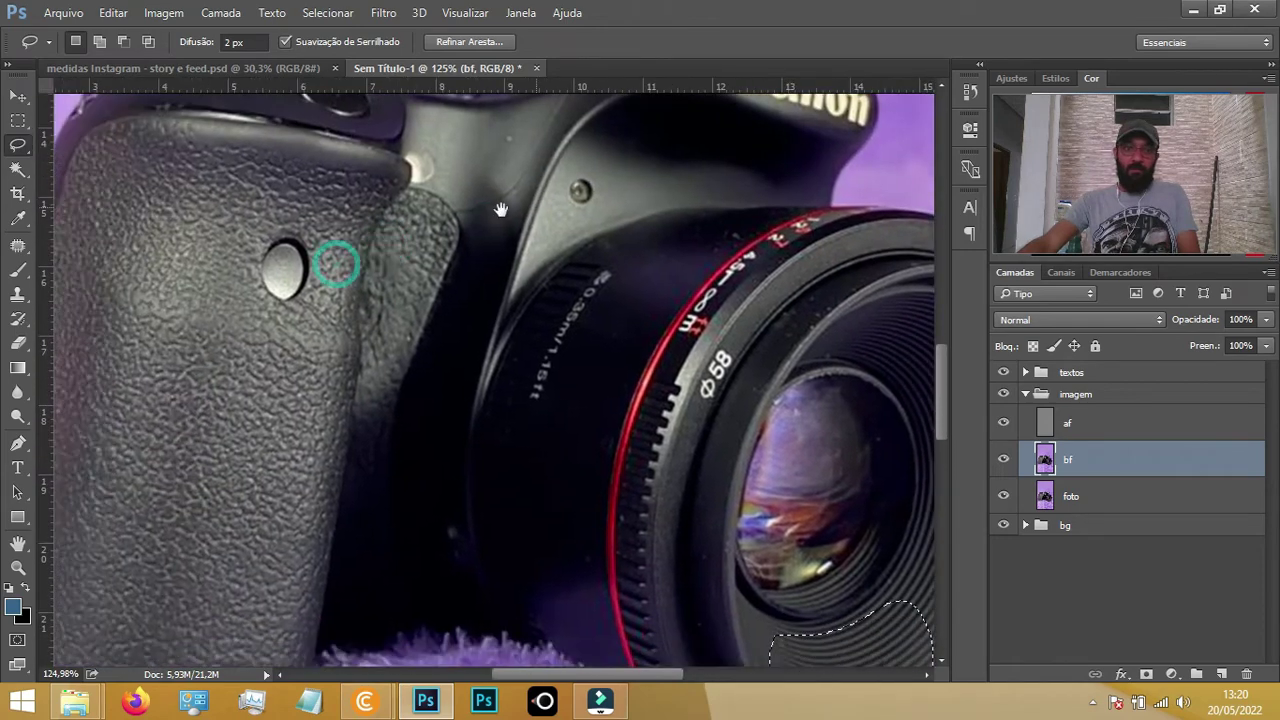
scroll(492, 213, "down", 3)
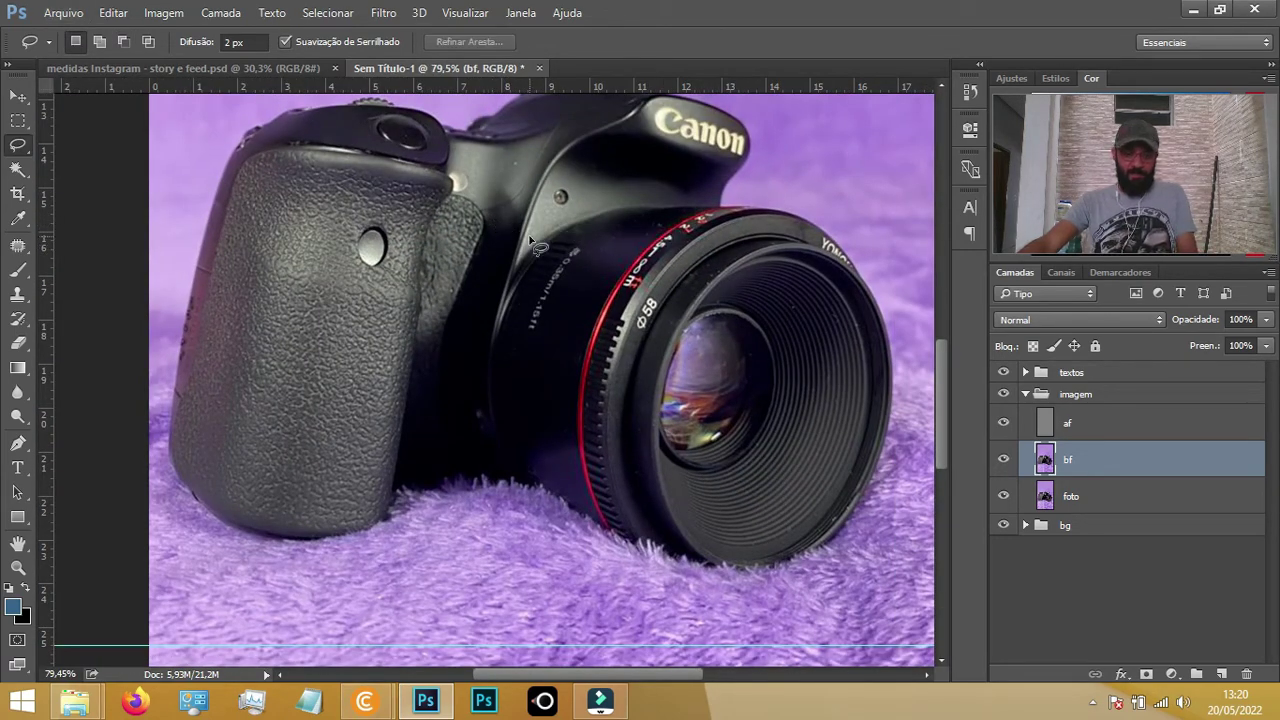
scroll(600, 163, "up", 1)
scroll(600, 165, "up", 1)
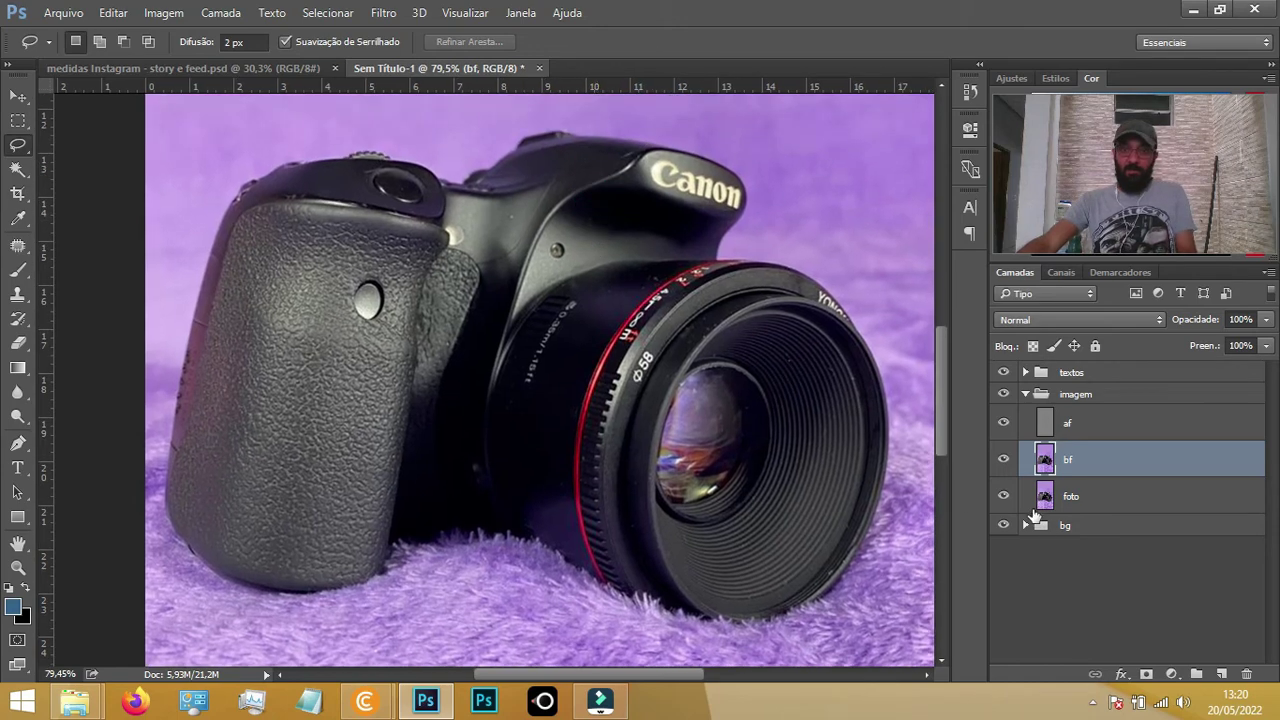
left_click(1004, 496, "alt")
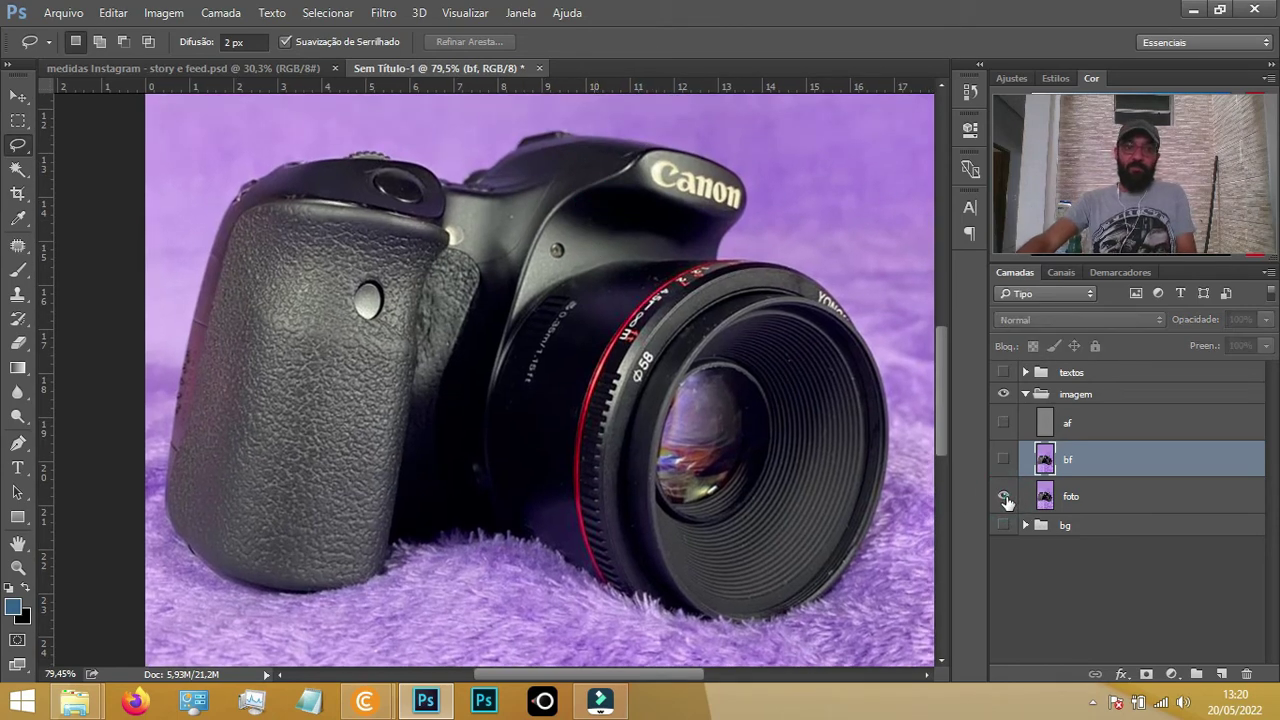
left_click(1004, 496, "alt")
left_click(1004, 496, "alt")
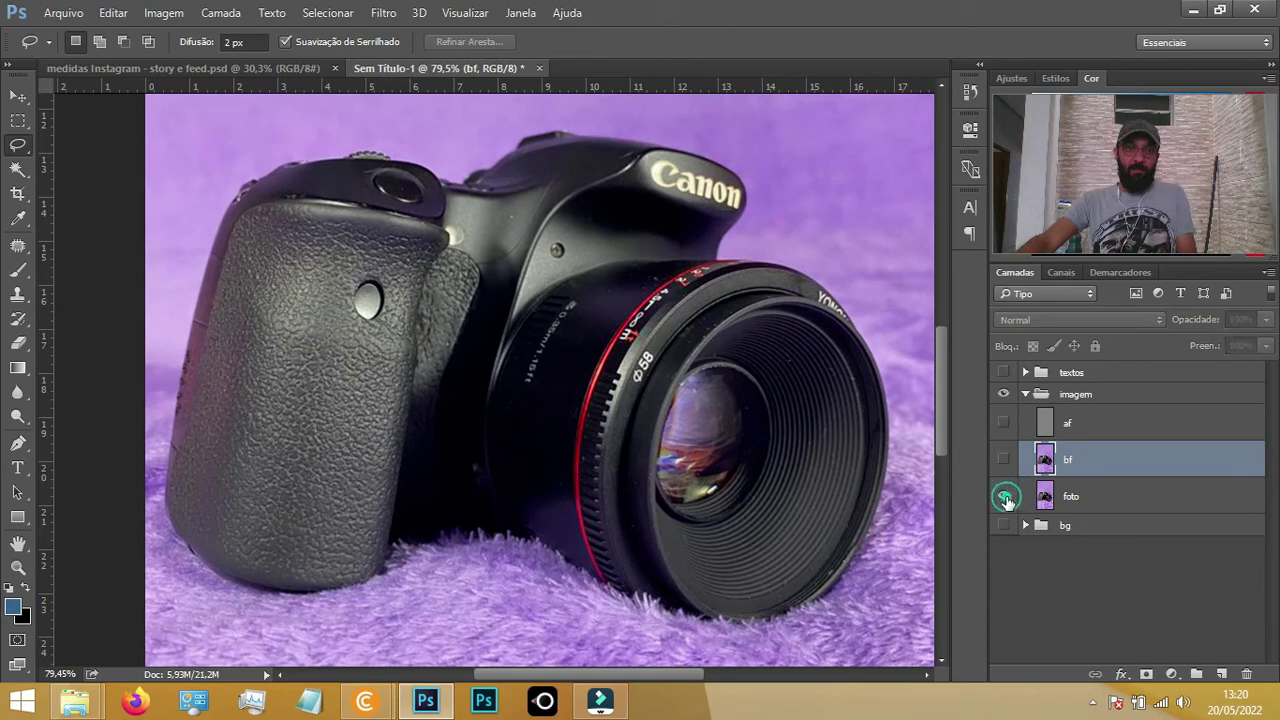
left_click(1004, 496, "alt")
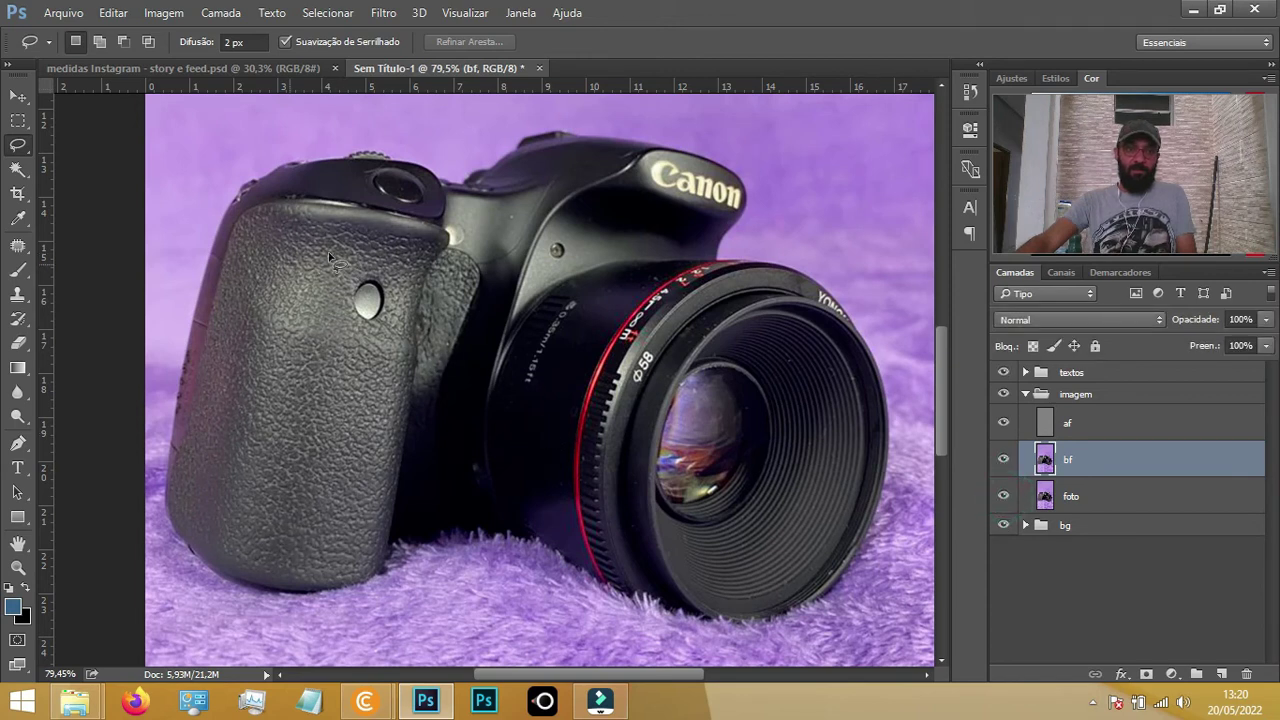
On the af layer, zoom in and sample a Clone Stamp source on the camera body
left_click(1045, 422)
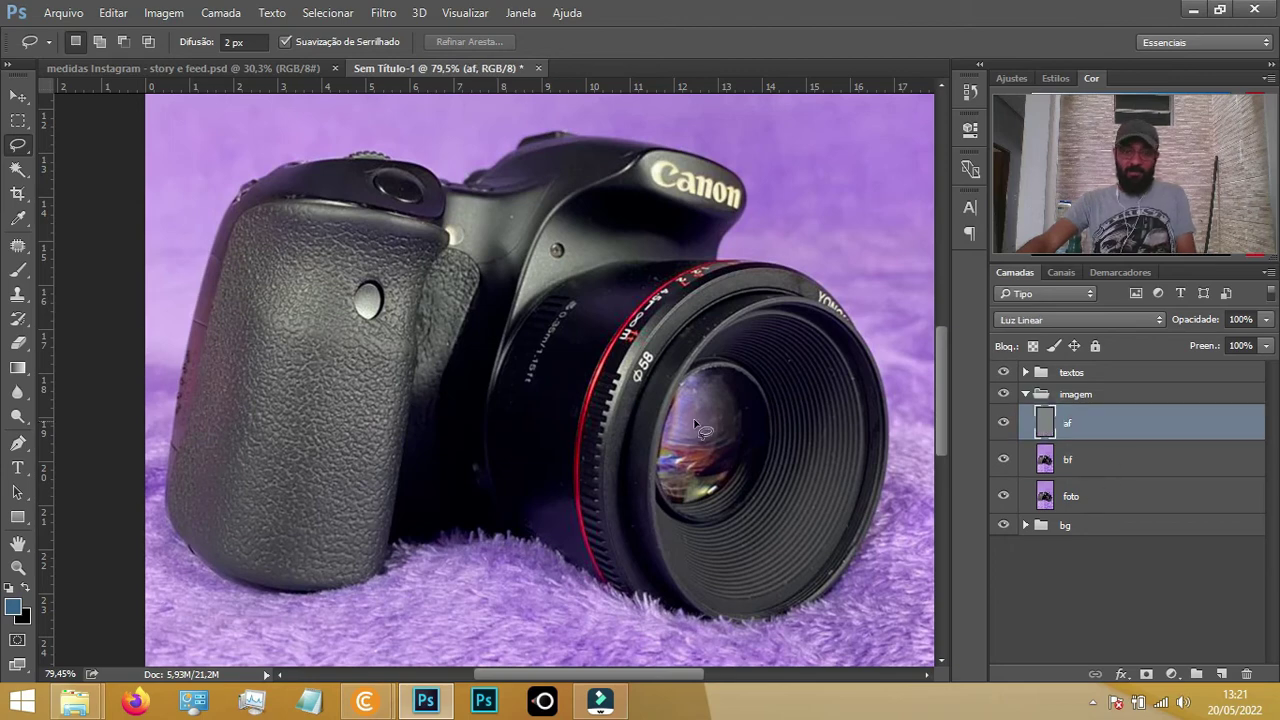
scroll(600, 374, "up", 1)
scroll(504, 199, "up", 1)
scroll(504, 199, "up", 1)
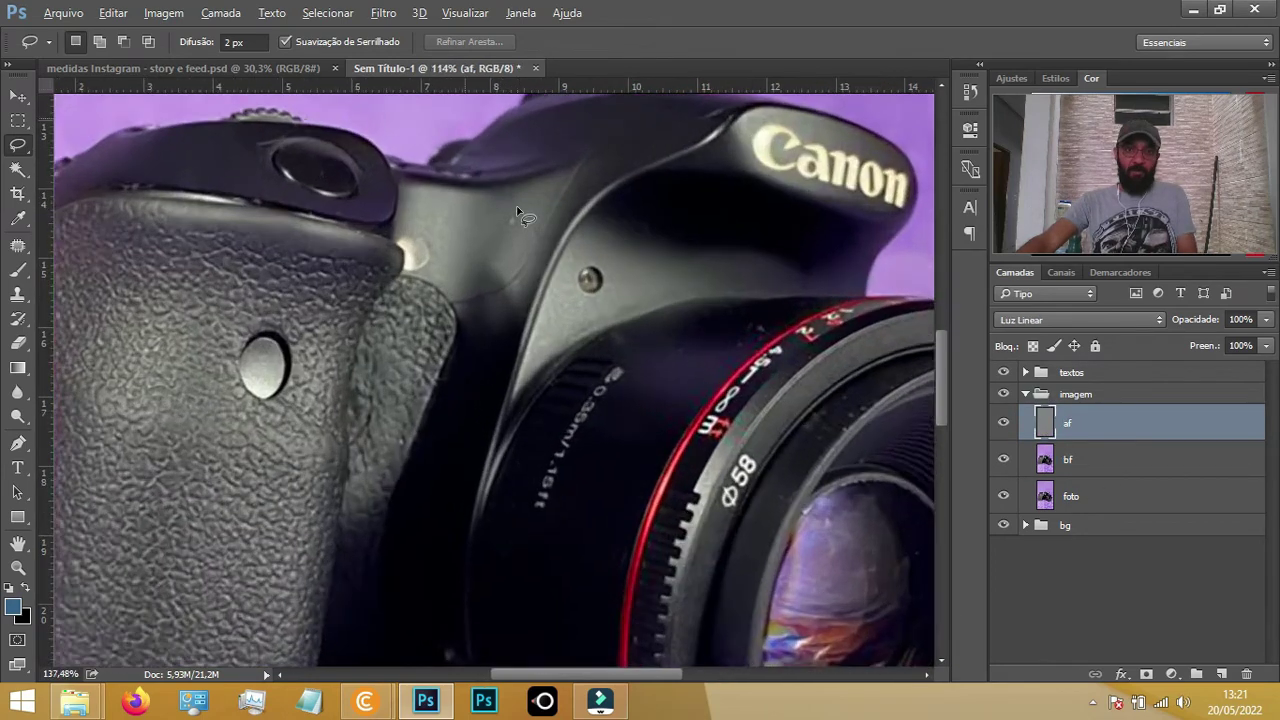
scroll(517, 212, "up", 2)
scroll(522, 222, "up", 1)
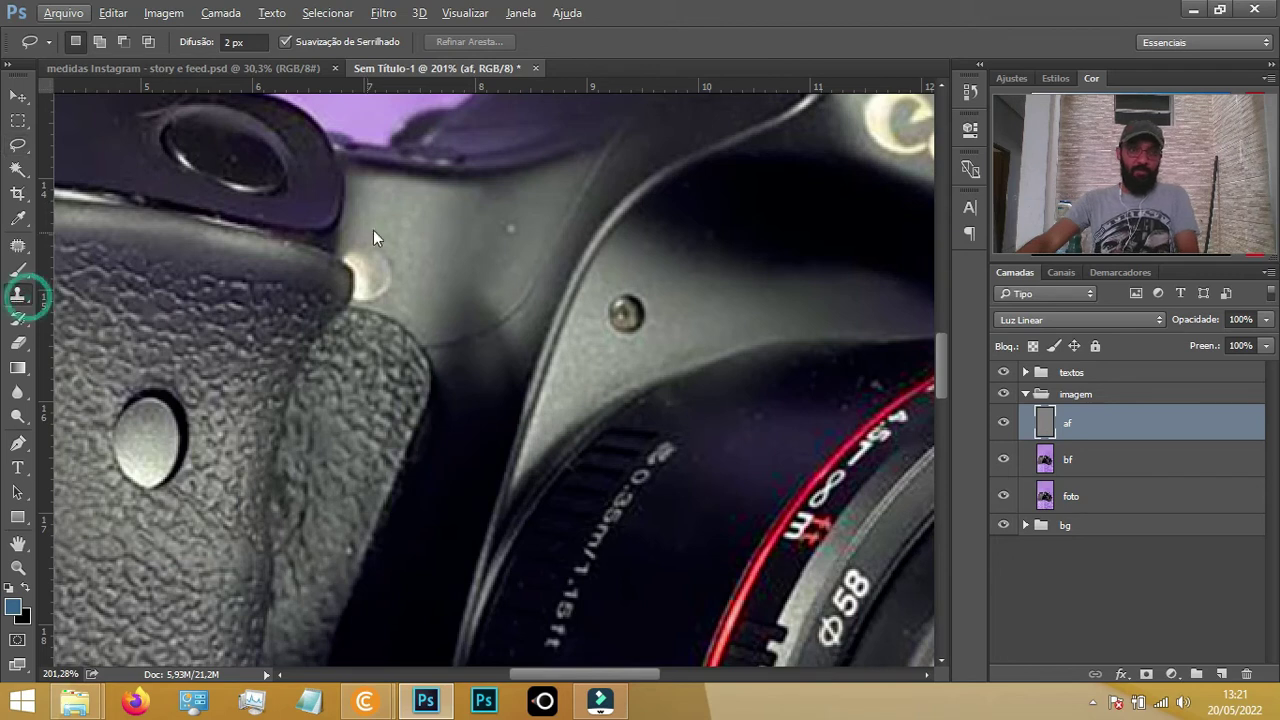
left_click(19, 296)
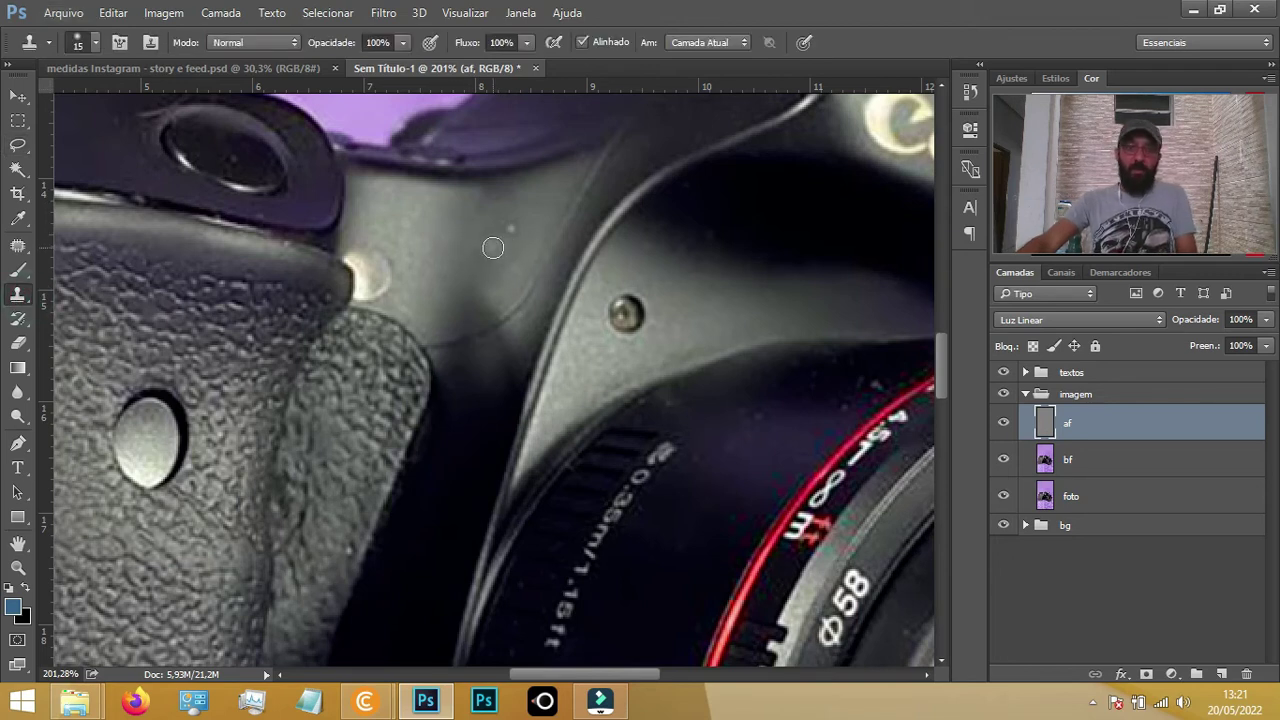
left_click(477, 248, "alt")
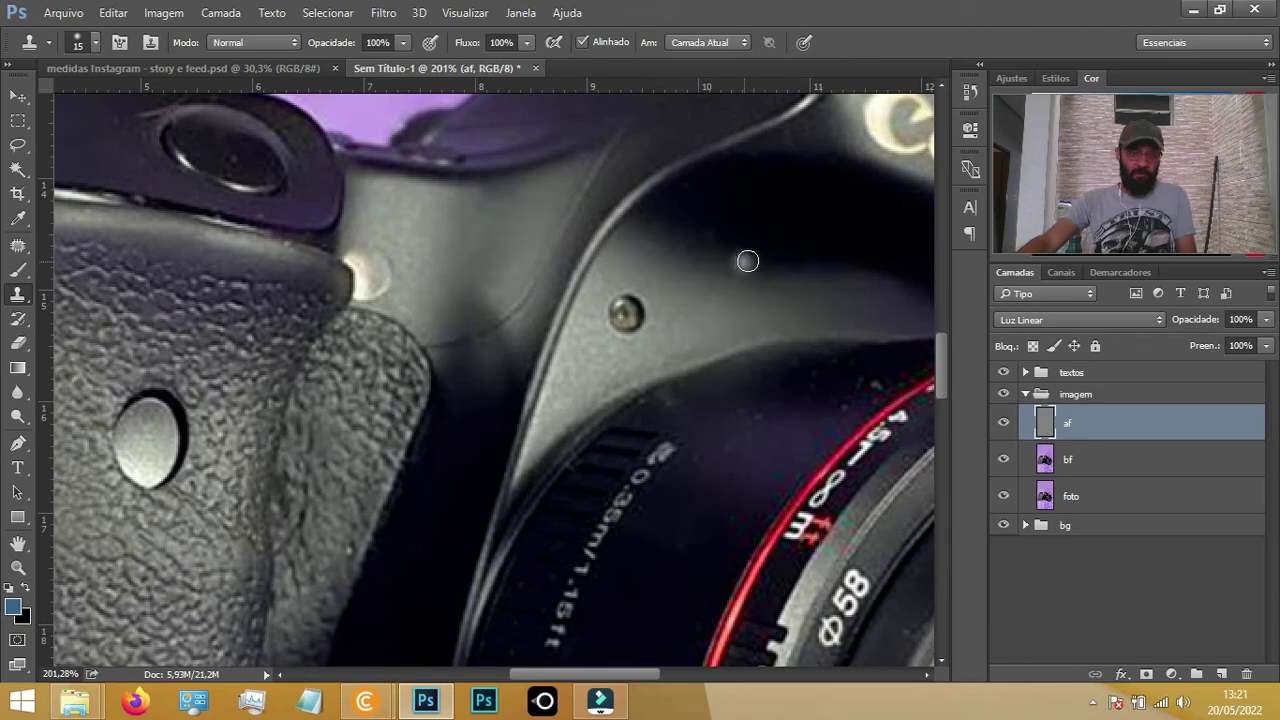
Resample clean clone sources on the lens barrel and its ridges
left_click_drag(735, 315, 486, 223)
left_click_drag(672, 350, 496, 256)
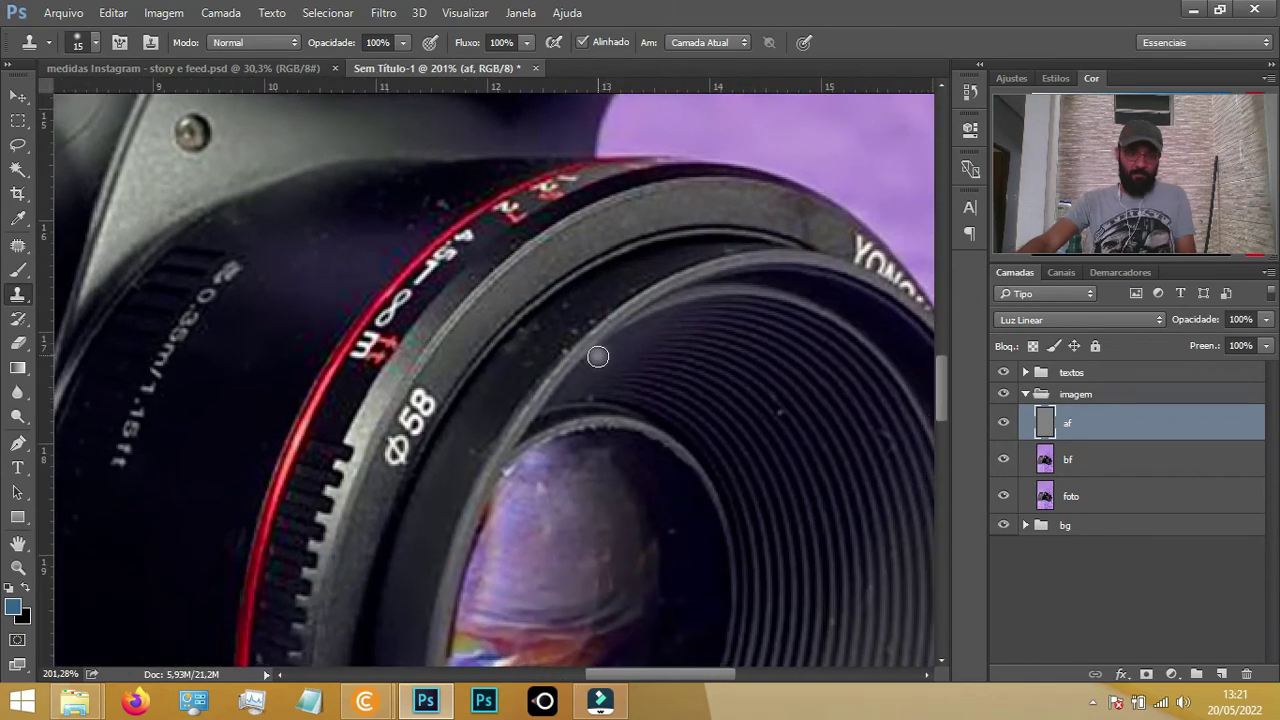
left_click(594, 290, "alt")
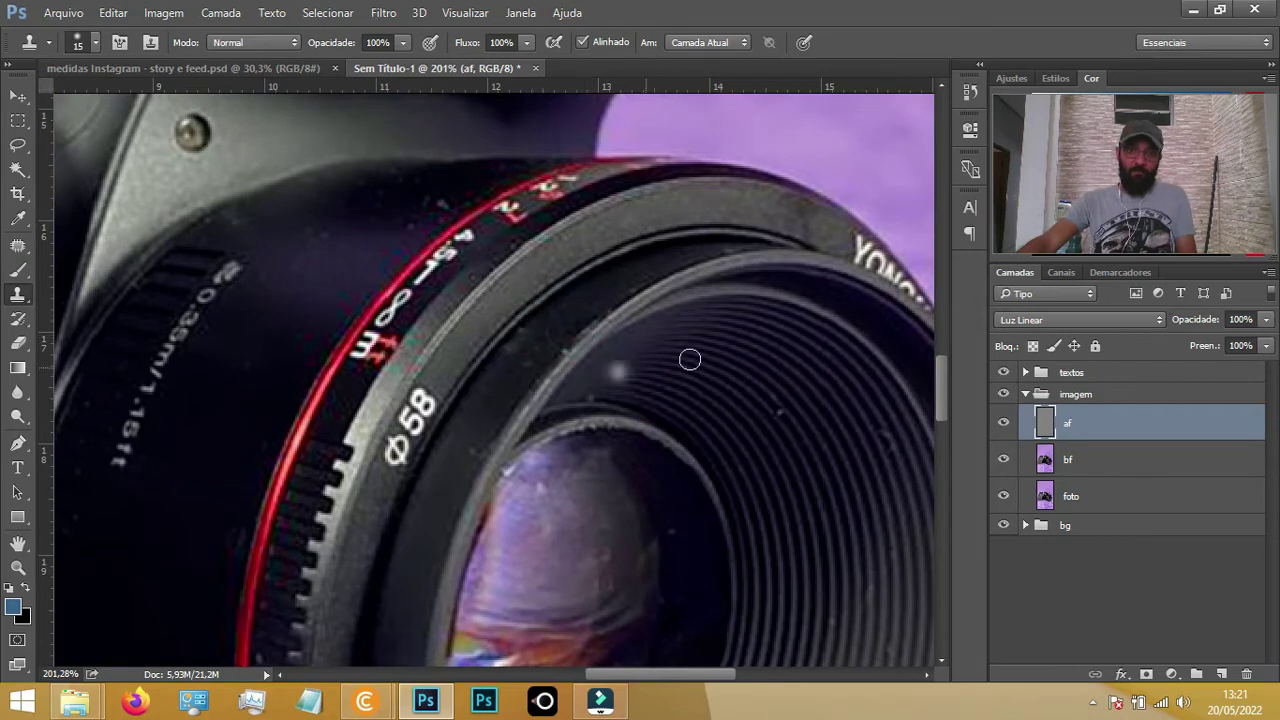
left_click_drag(832, 457, 743, 410)
scroll(743, 410, "up", 1)
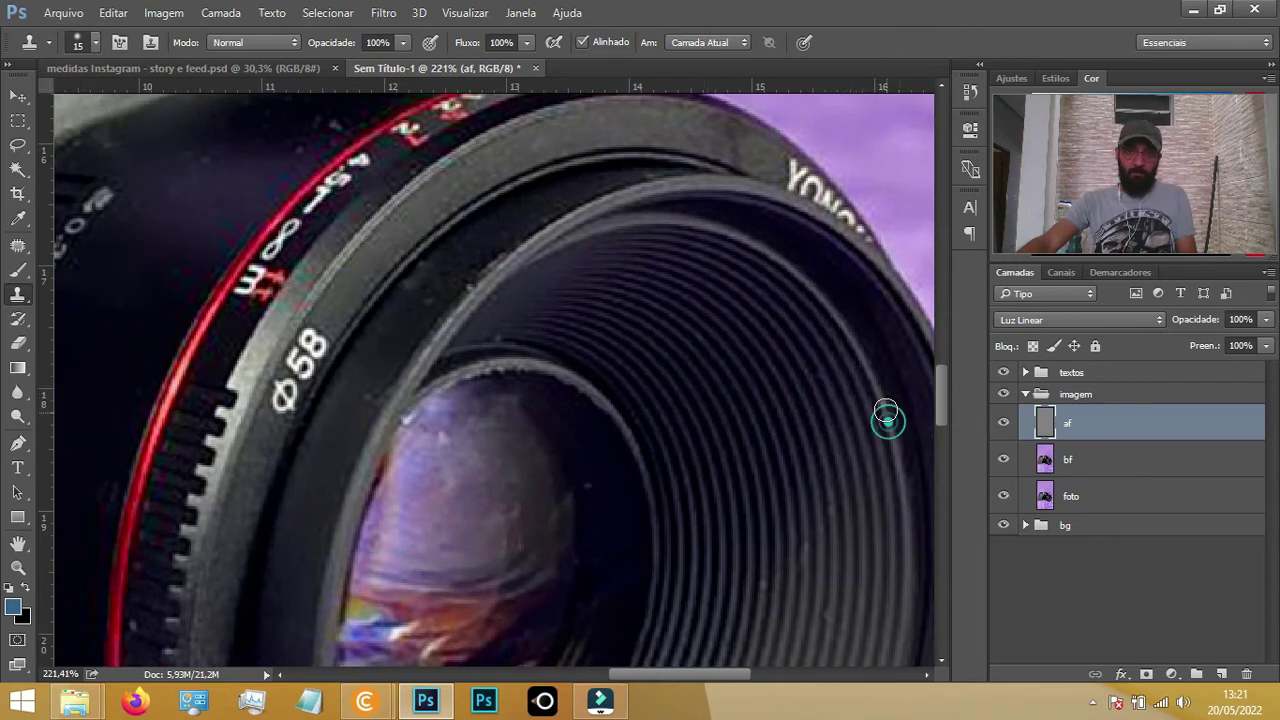
mouse_move(826, 514)
left_mouse_down()
mouse_move(729, 254)
mouse_move(684, 331)
left_mouse_up()
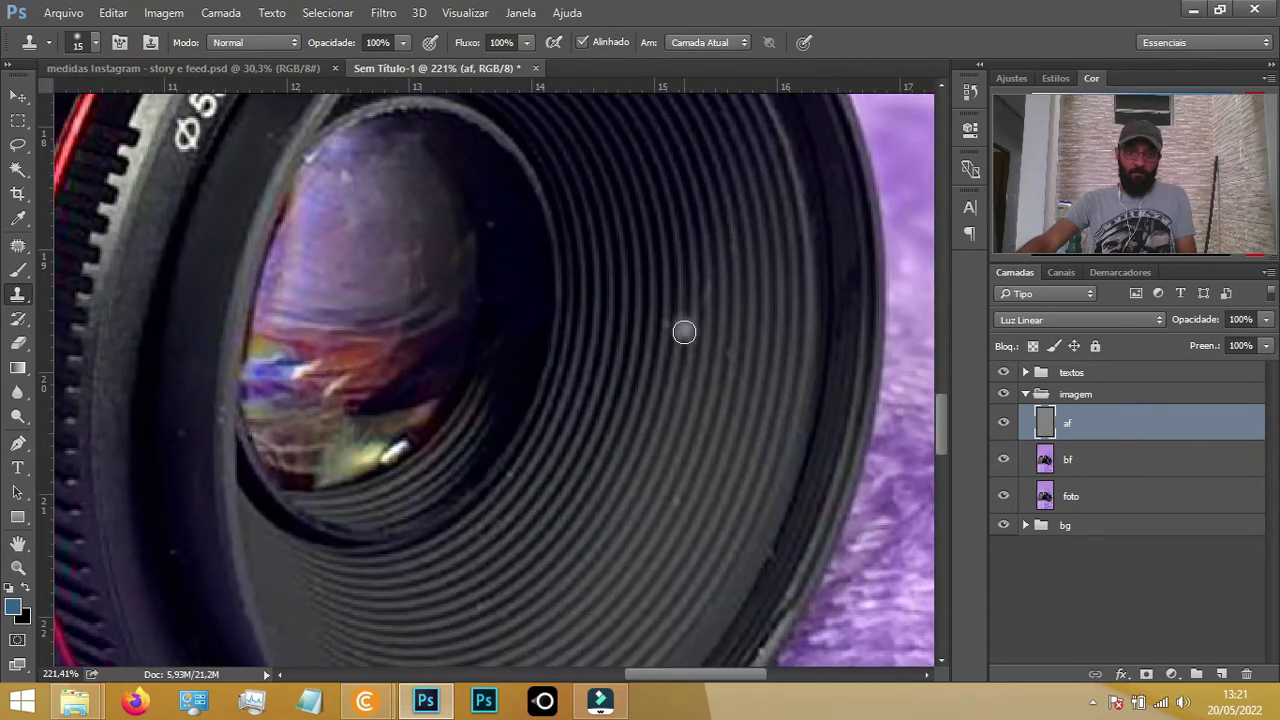
left_click(663, 342, "alt")
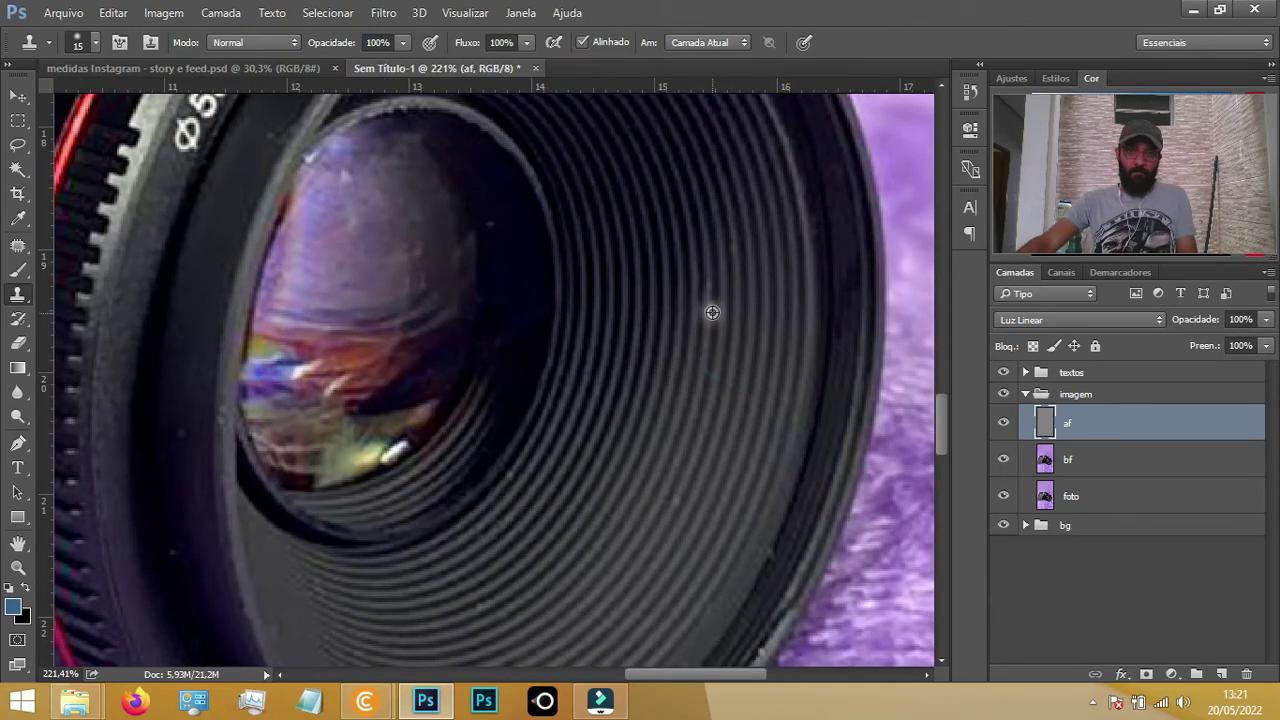
left_click(732, 260, "alt")
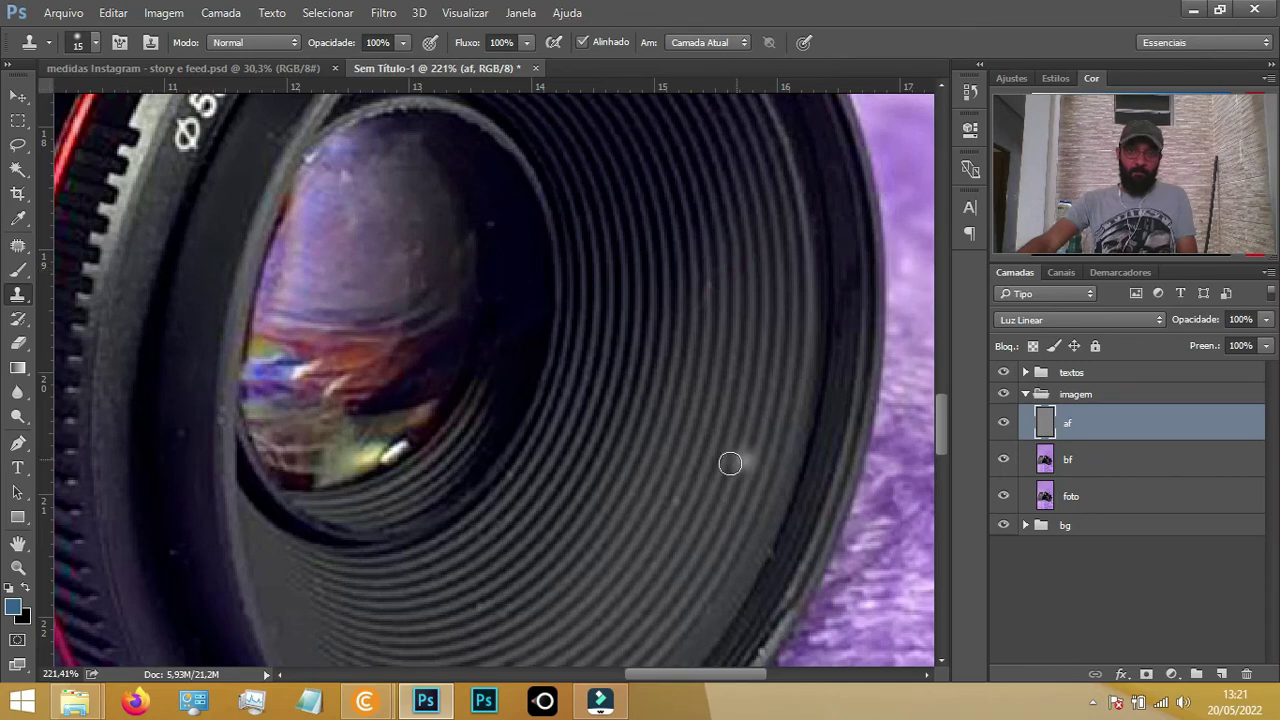
Stamp out specks on the lens edge, undoing a stray stamp and resampling the ridges
left_click(677, 500)
left_click_drag(767, 516, 752, 378)
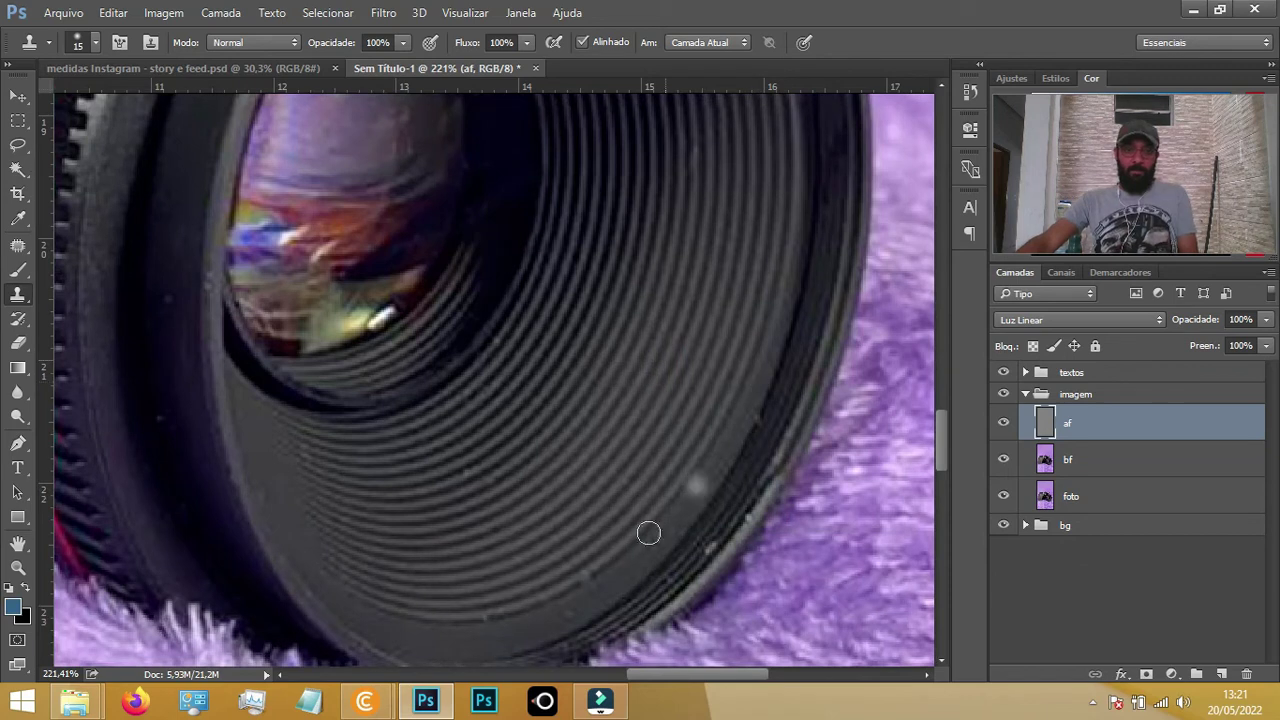
left_click(583, 574)
left_click(693, 568, "alt")
left_click(716, 345)
key("ctrl+z")
left_click(485, 353, "alt")
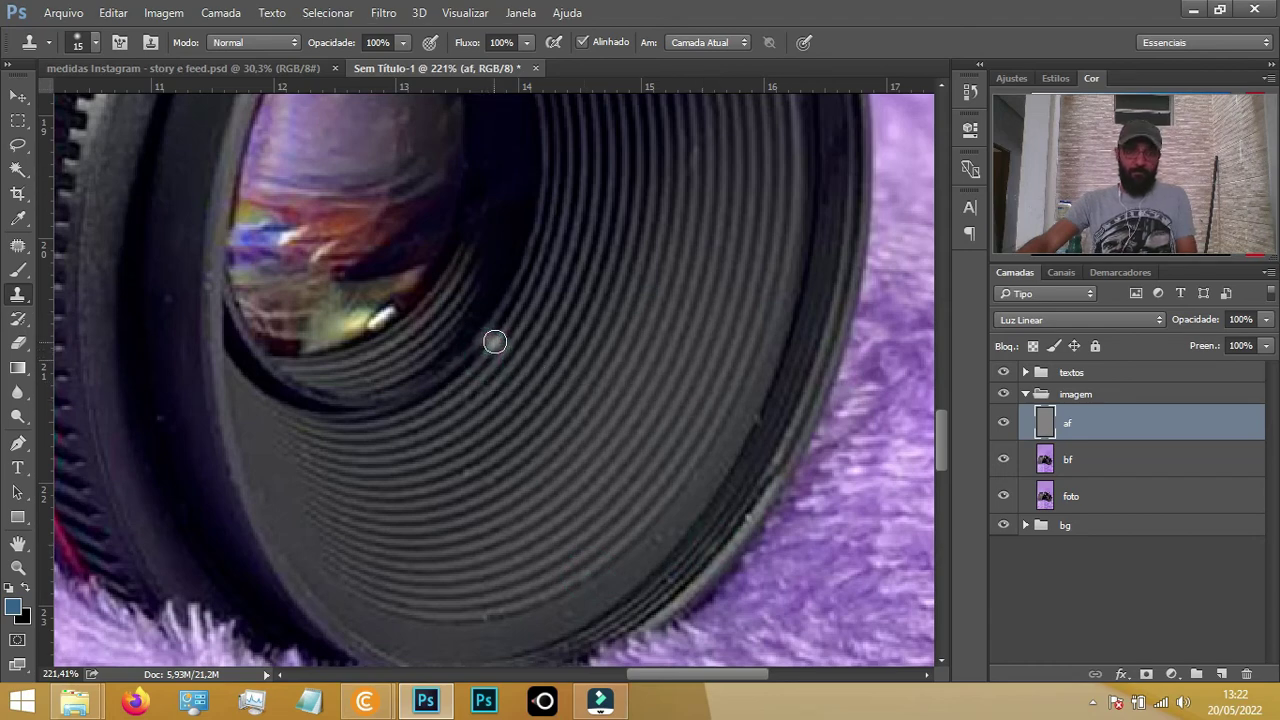
mouse_move(697, 280)
left_mouse_down()
mouse_move(694, 457)
mouse_move(747, 516)
left_mouse_up()
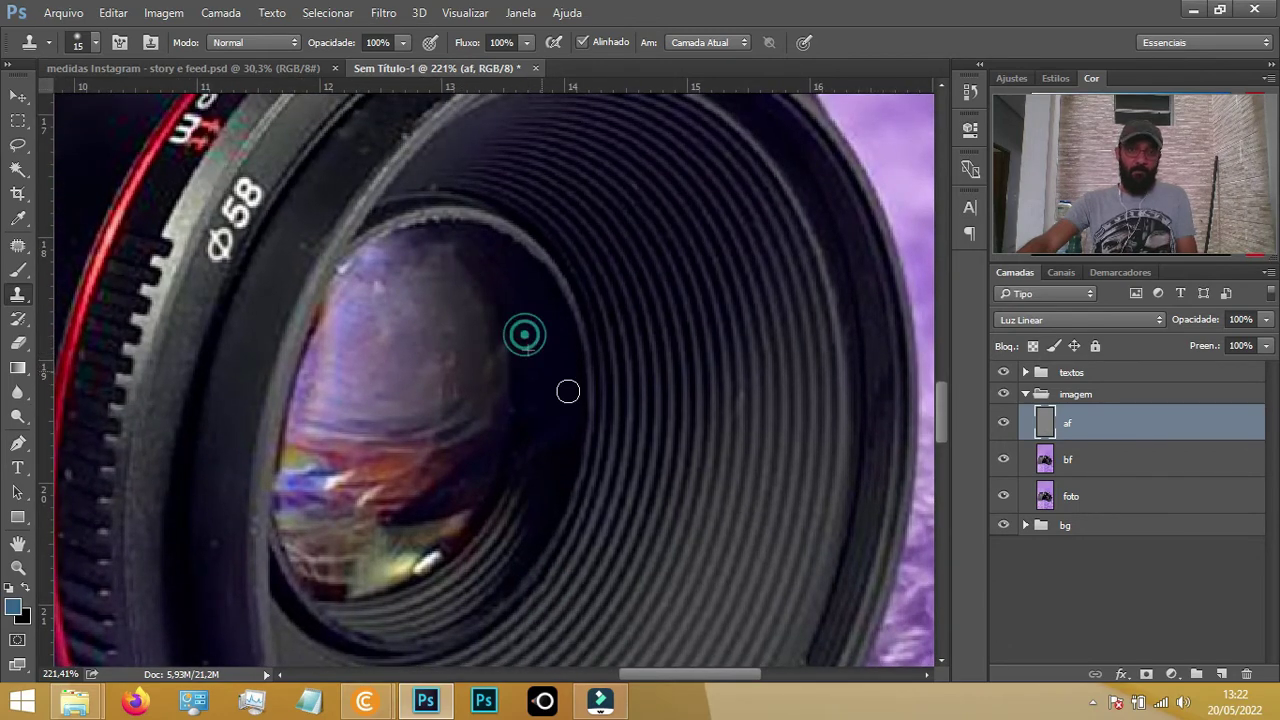
left_click_drag(347, 566, 412, 401)
scroll(412, 401, "down", 3)
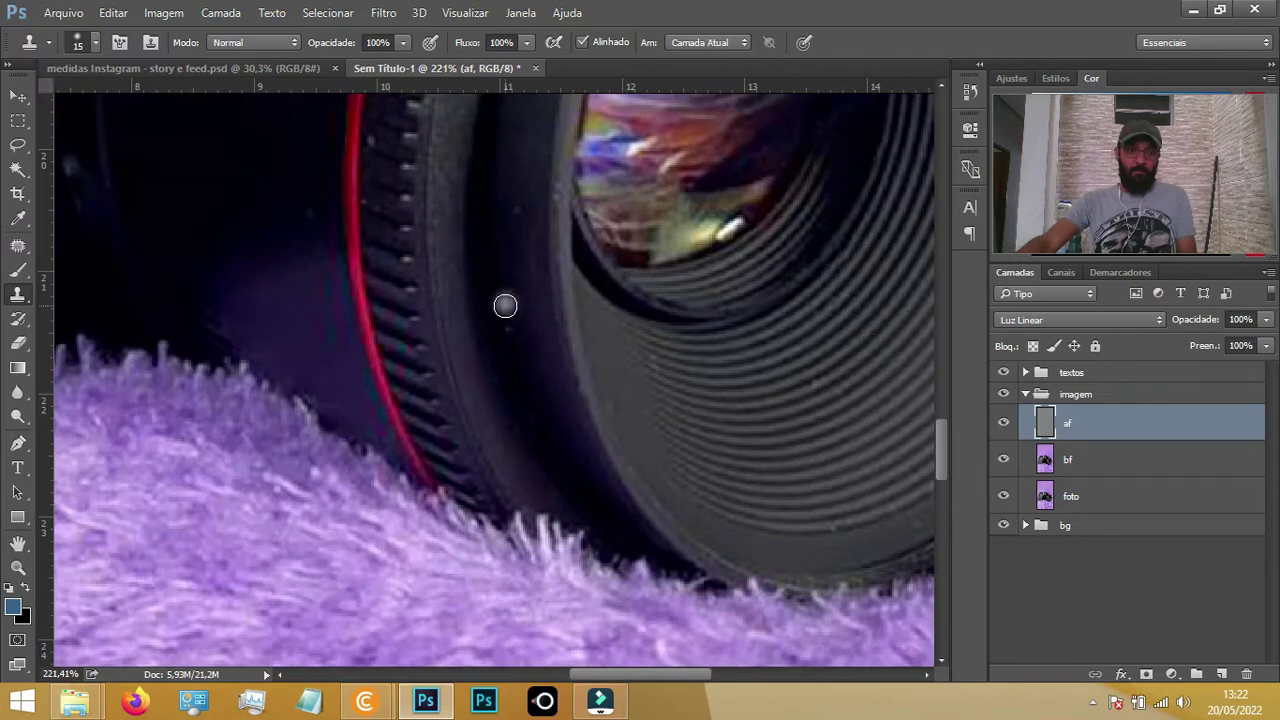
scroll(505, 310, "down", 2)
scroll(509, 318, "down", 2)
scroll(509, 318, "down", 2)
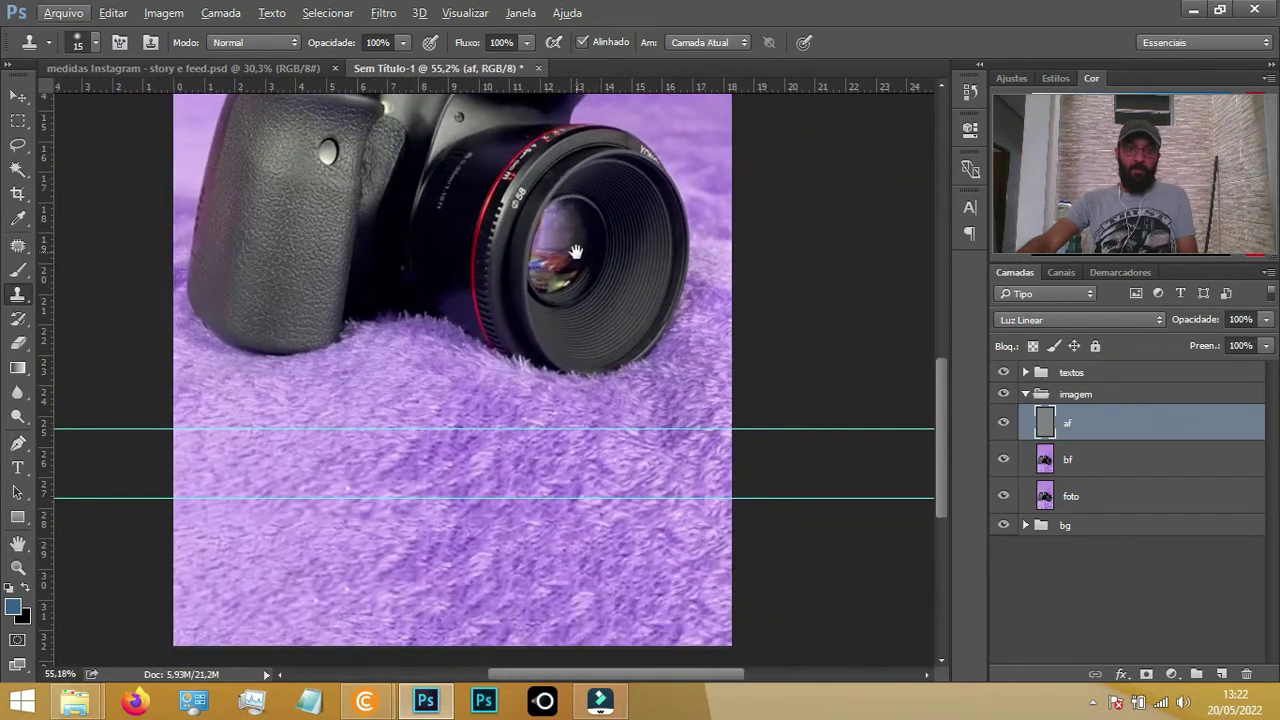
scroll(535, 397, "down", 2)
scroll(516, 396, "down", 1)
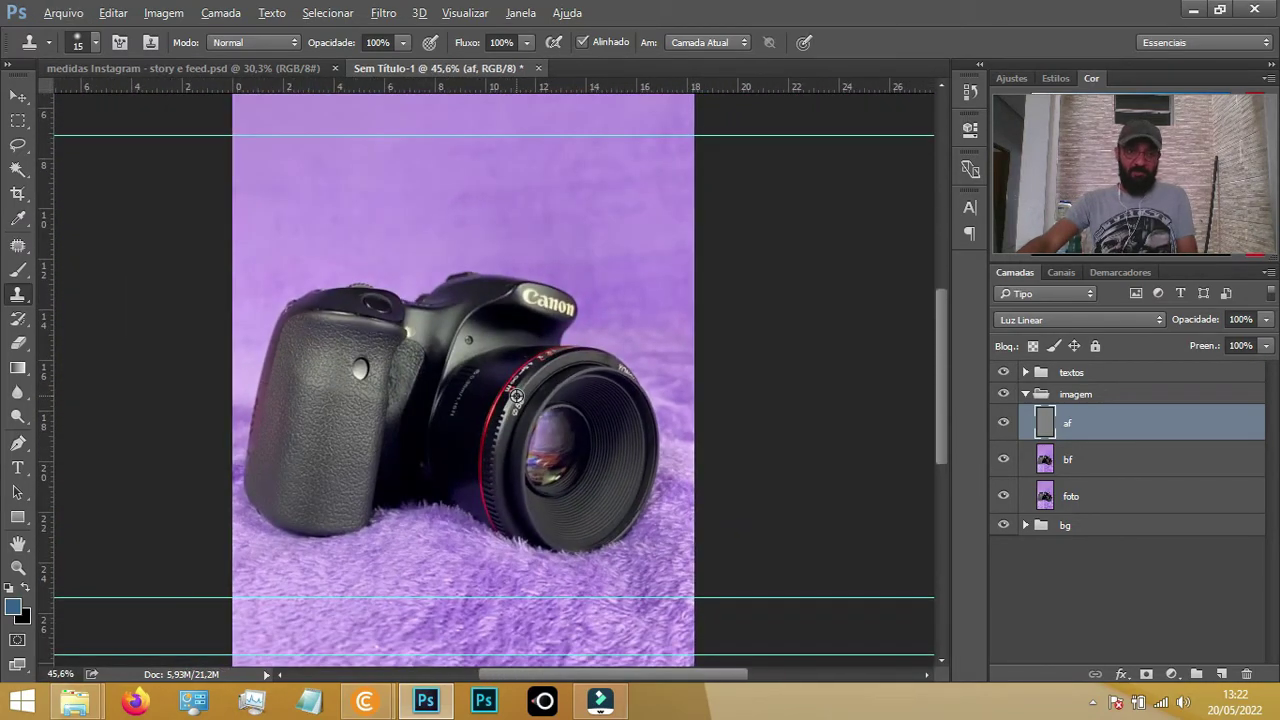
scroll(490, 403, "down", 2)
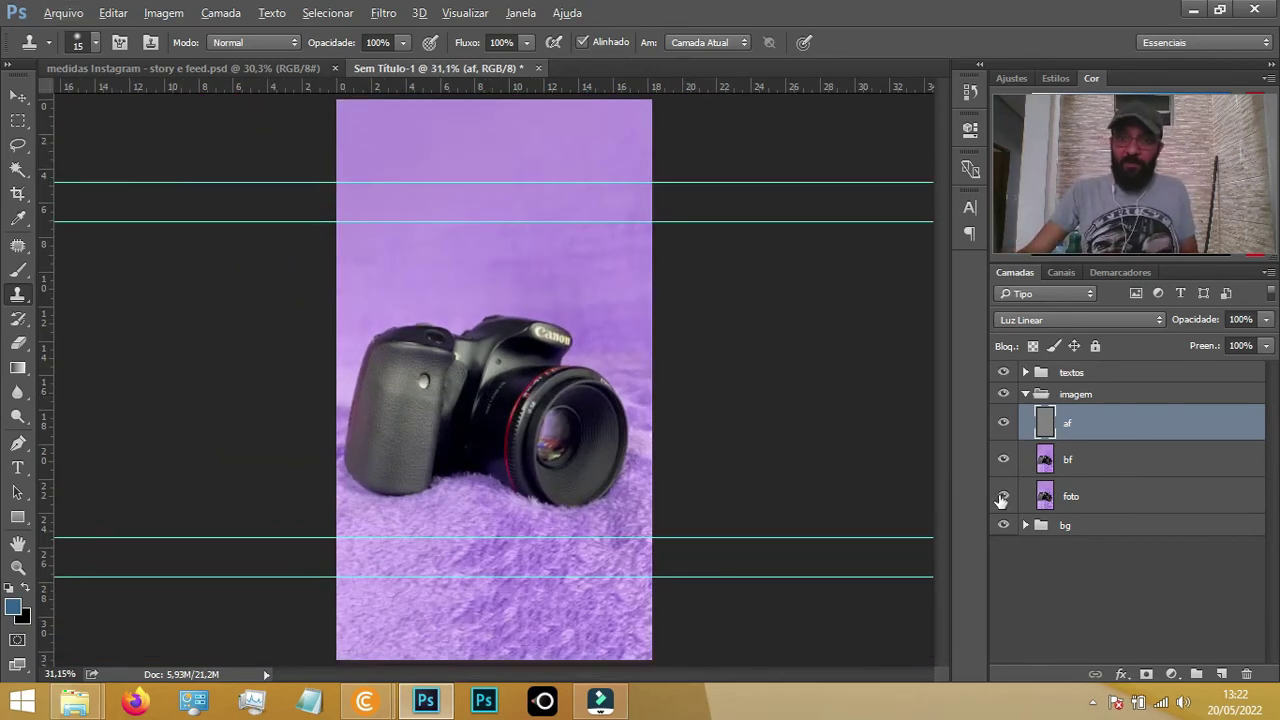
left_click(1002, 497)
left_click(1002, 497)
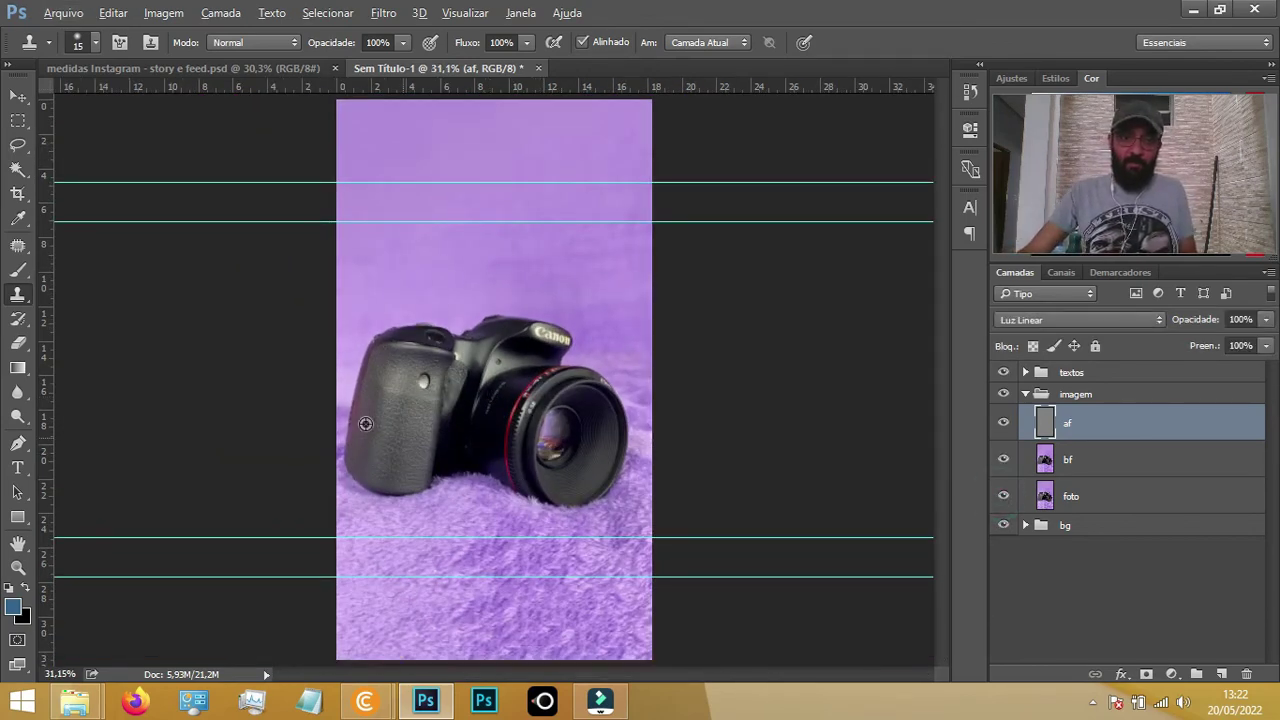
scroll(402, 437, "up", 2)
scroll(450, 430, "up", 2)
scroll(510, 425, "up", 2)
scroll(569, 417, "up", 2)
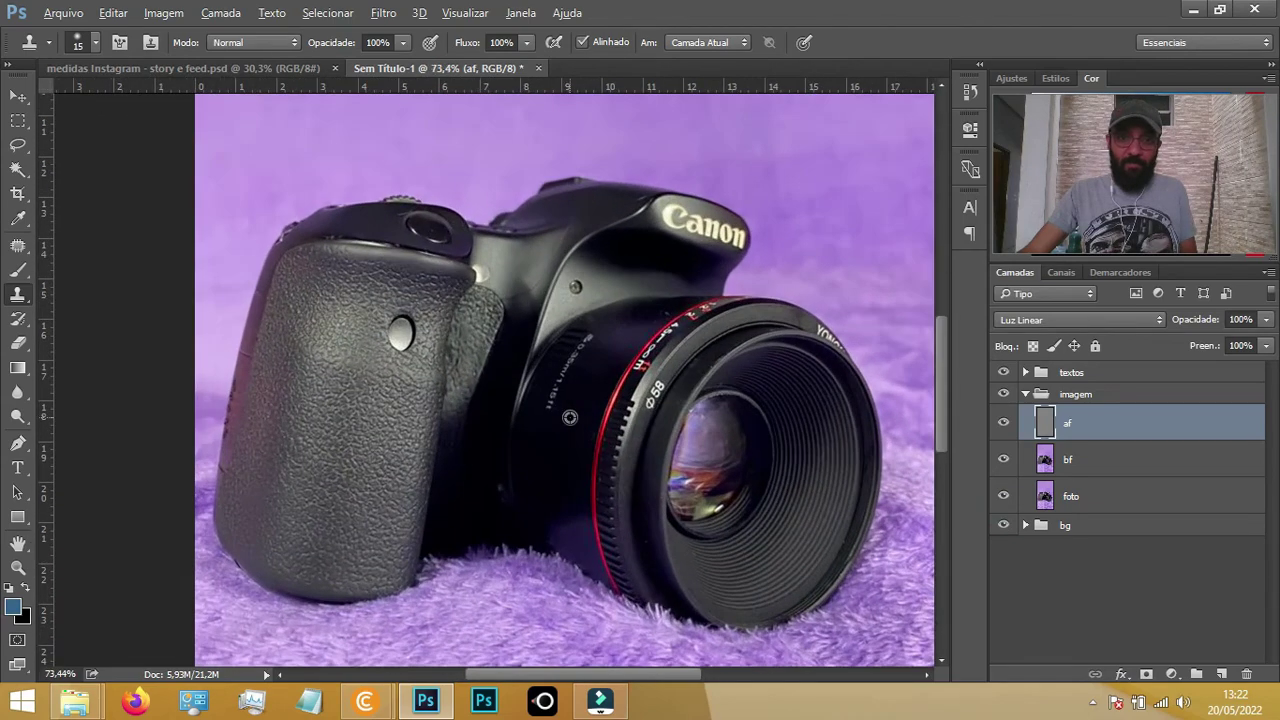
scroll(569, 417, "up", 1)
left_click(1003, 497, "alt")
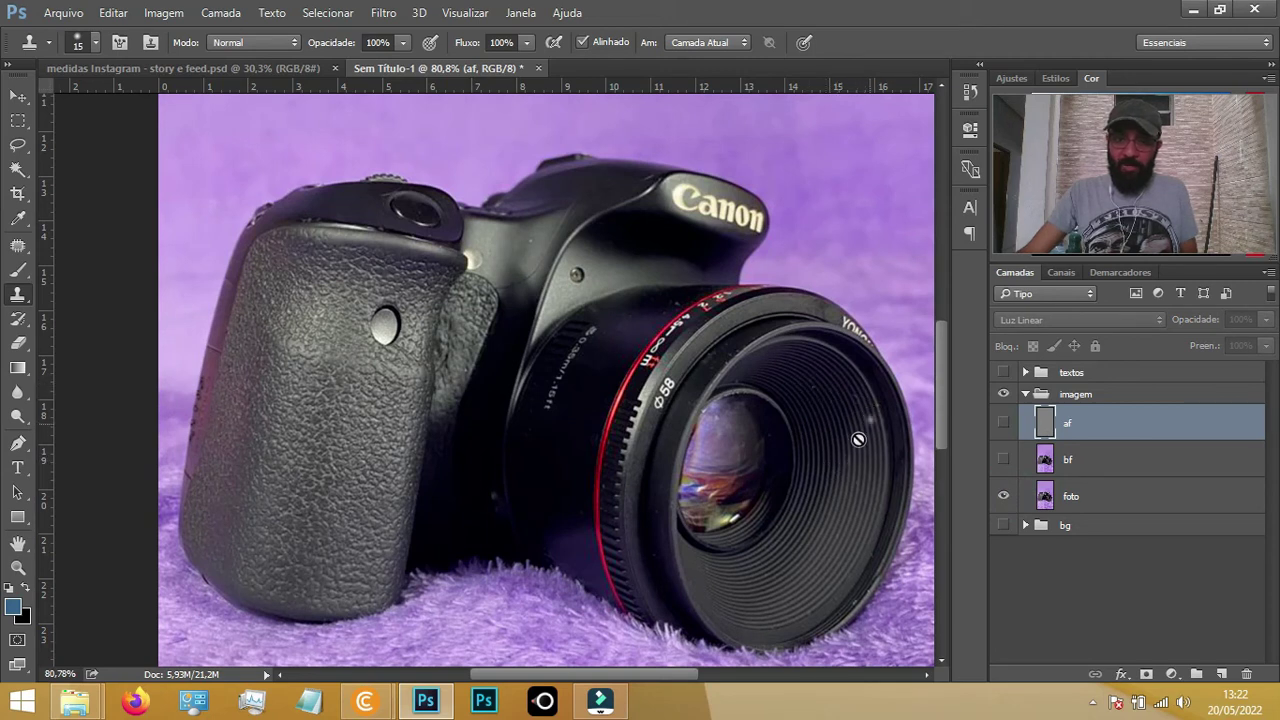
left_click(1003, 497, "alt")
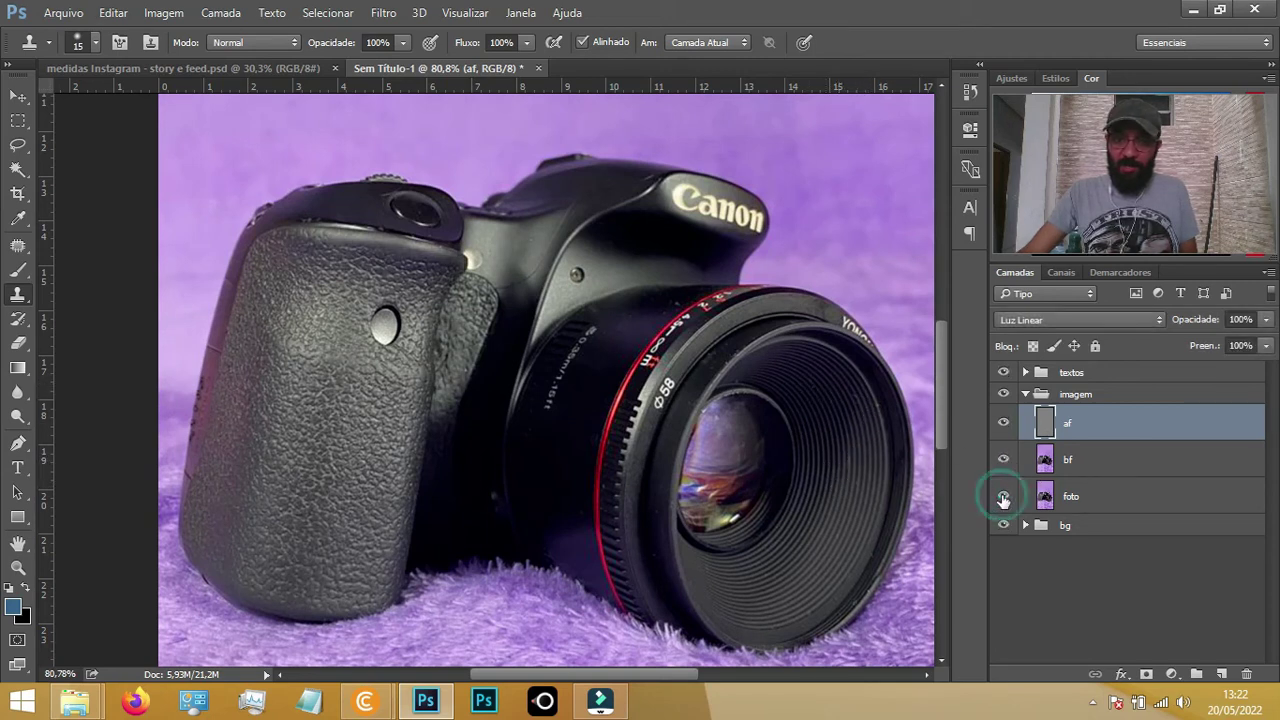
left_click(1003, 497, "alt")
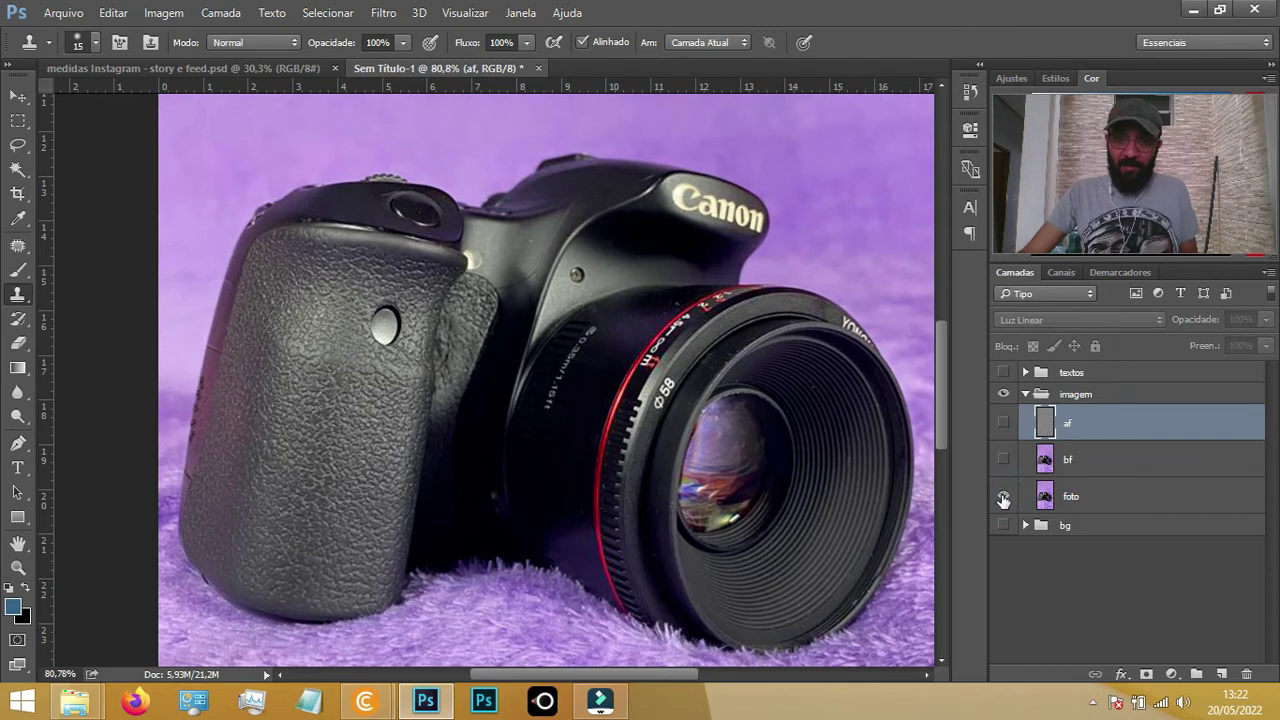
left_click(1003, 497, "alt")
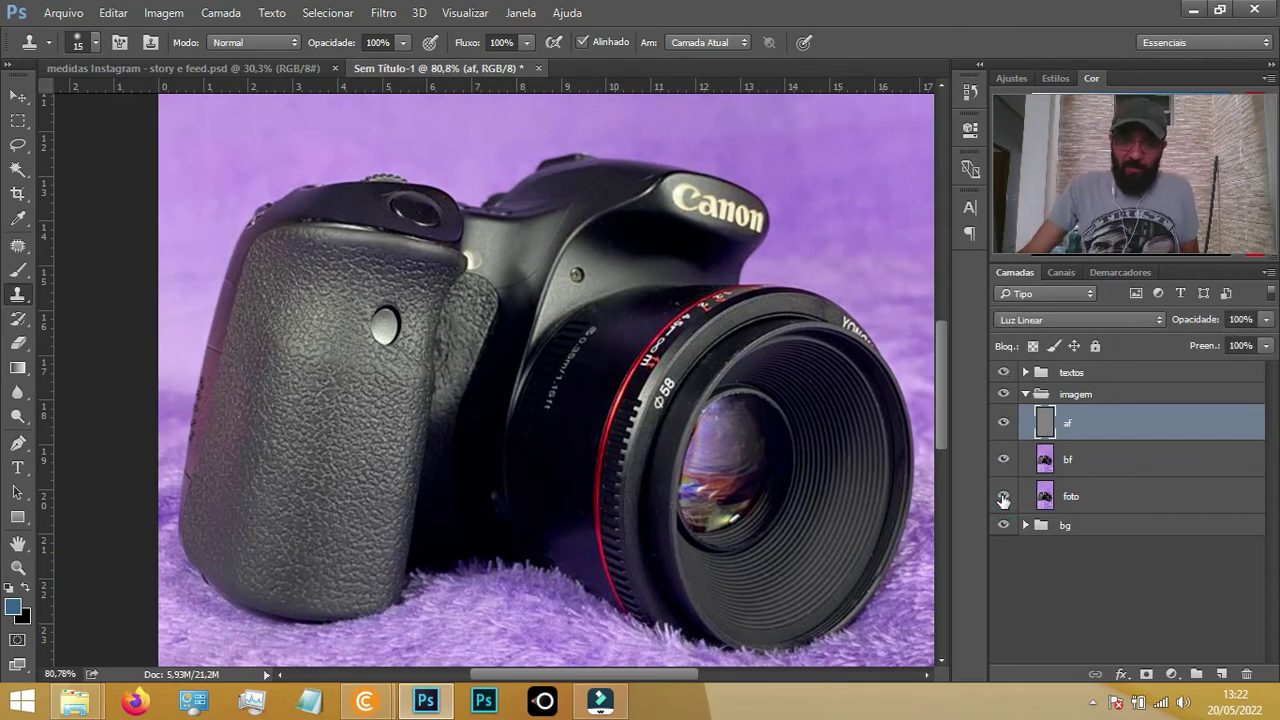
left_click(1003, 497, "alt")
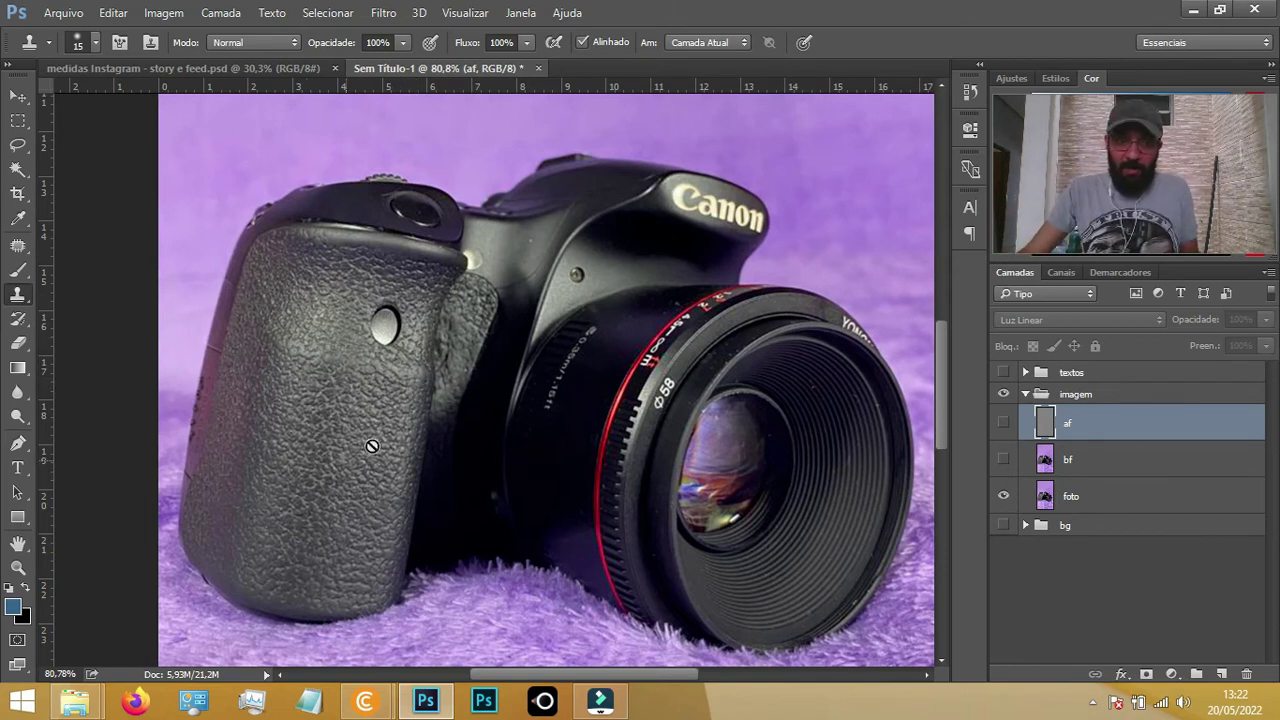
left_click(1004, 496, "alt")
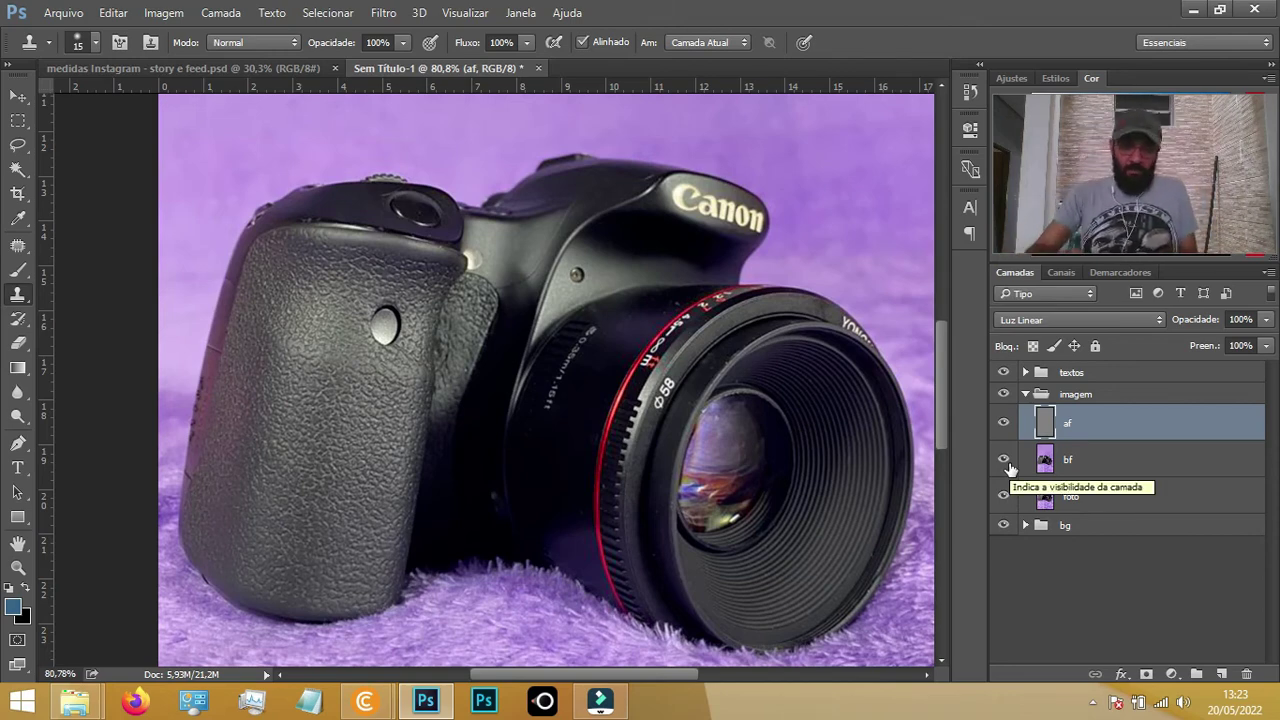
left_click(1007, 463)
key("ctrl+0")
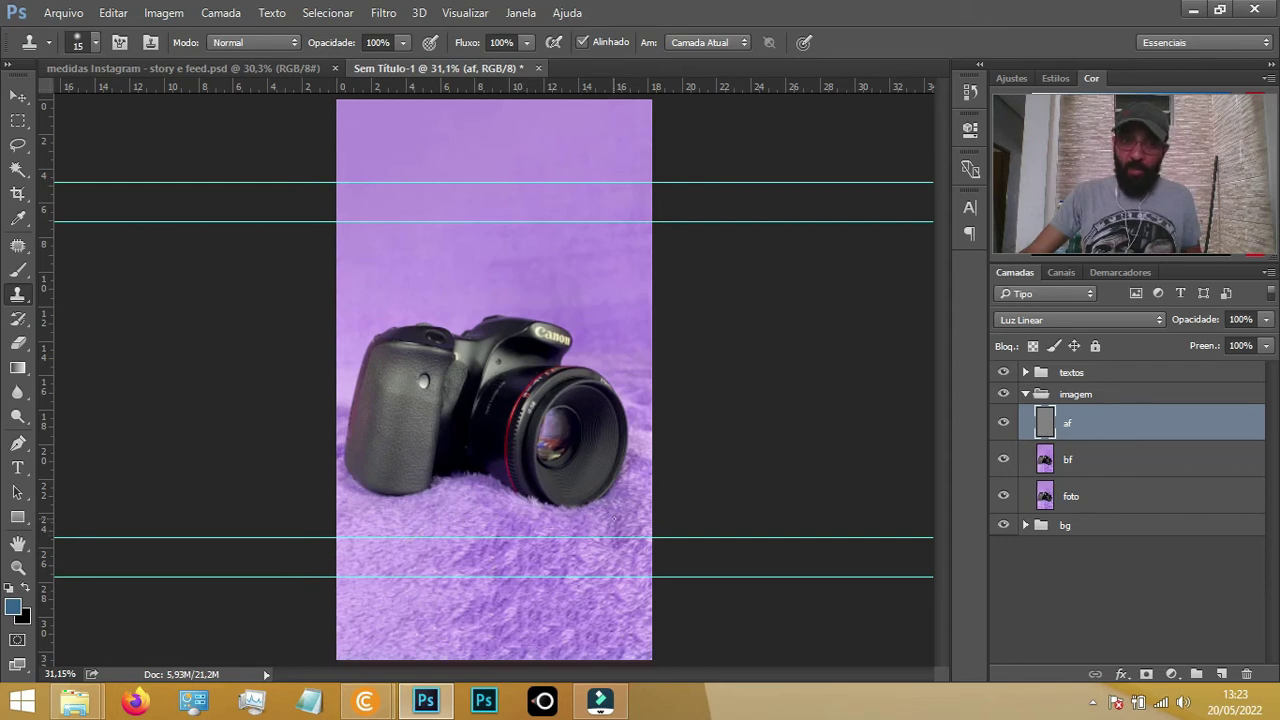
Select the af layer in the imagem group and add a Matiz/Saturação adjustment layer above it
left_click(1026, 395)
left_click(1073, 395)
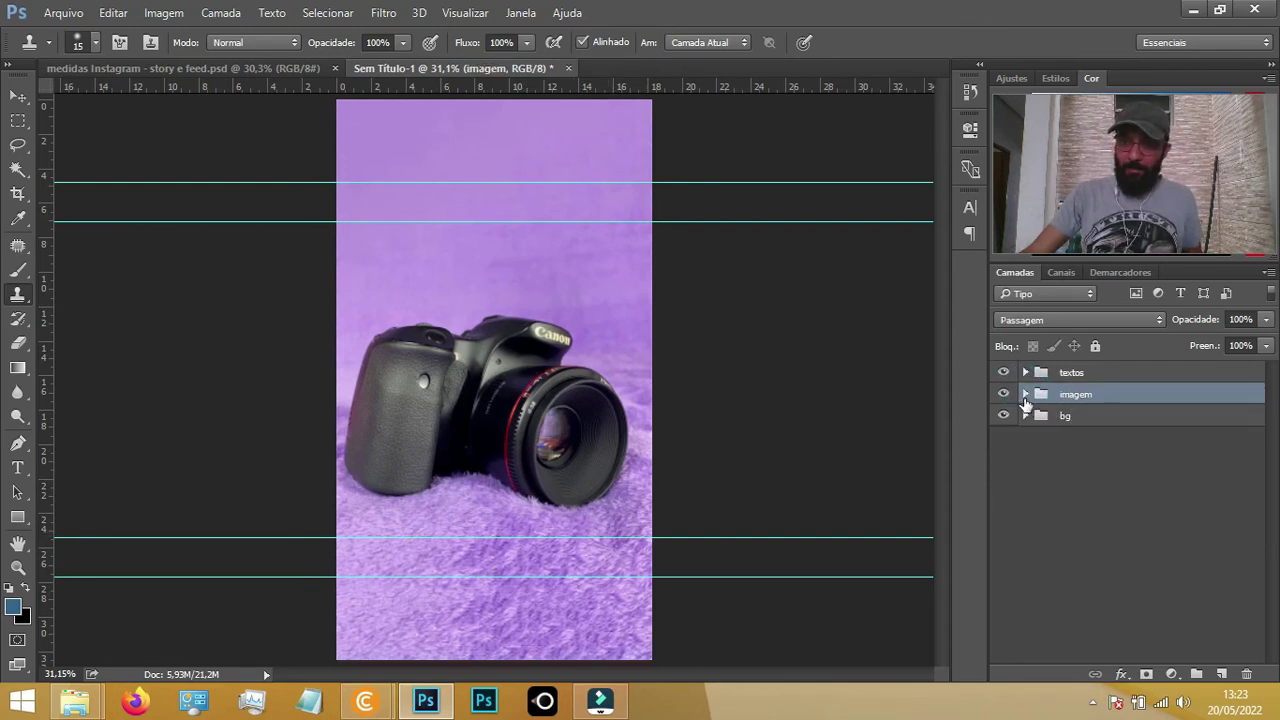
left_click(1025, 395)
left_click(1072, 427)
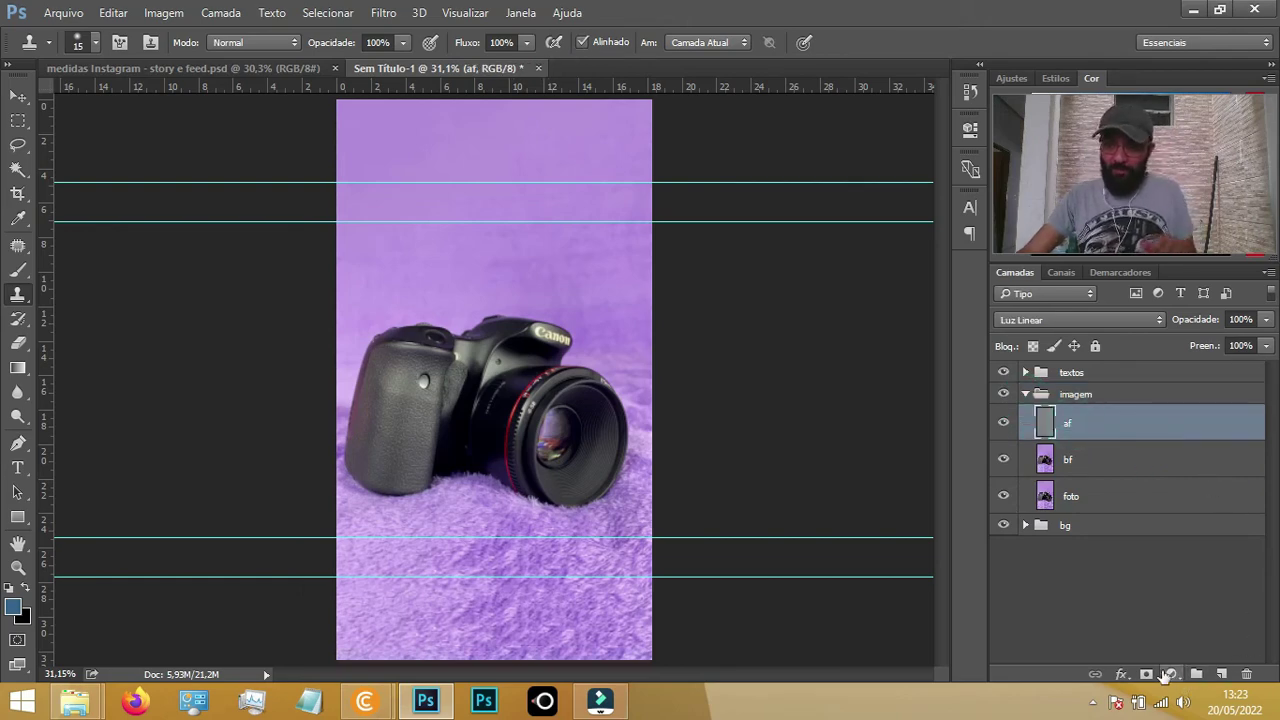
left_click(1172, 675)
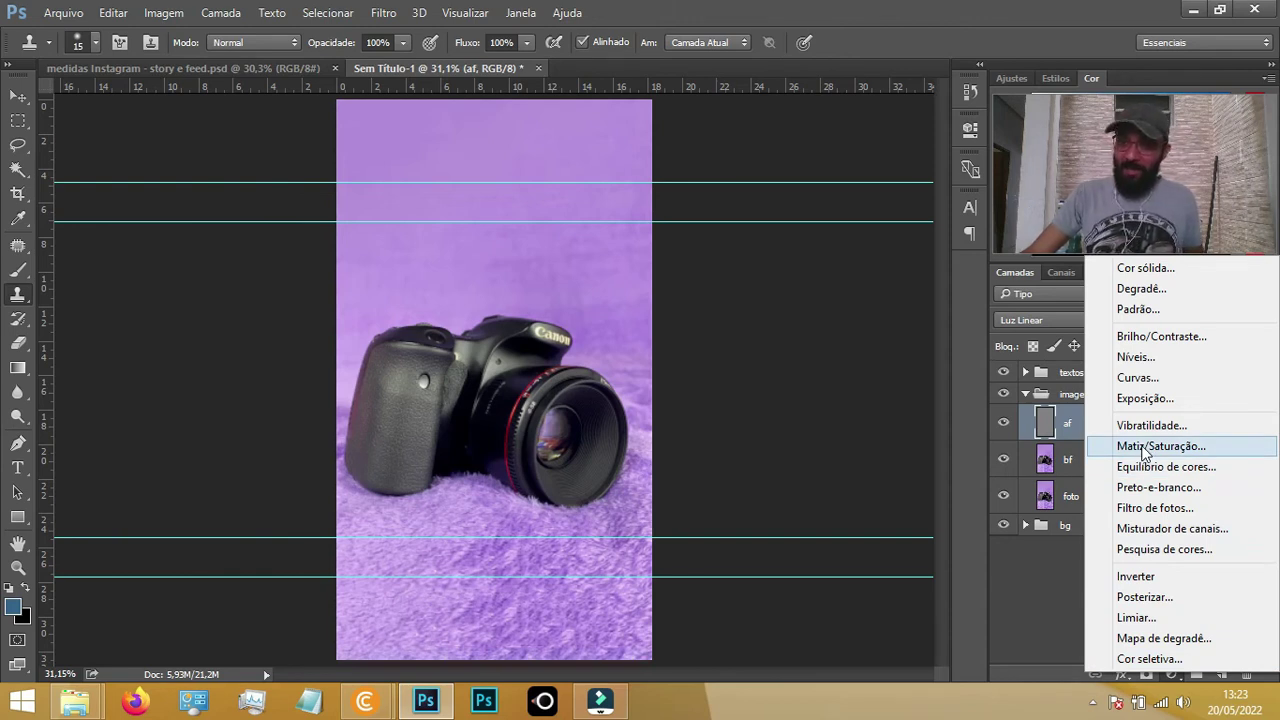
left_click(1143, 448)
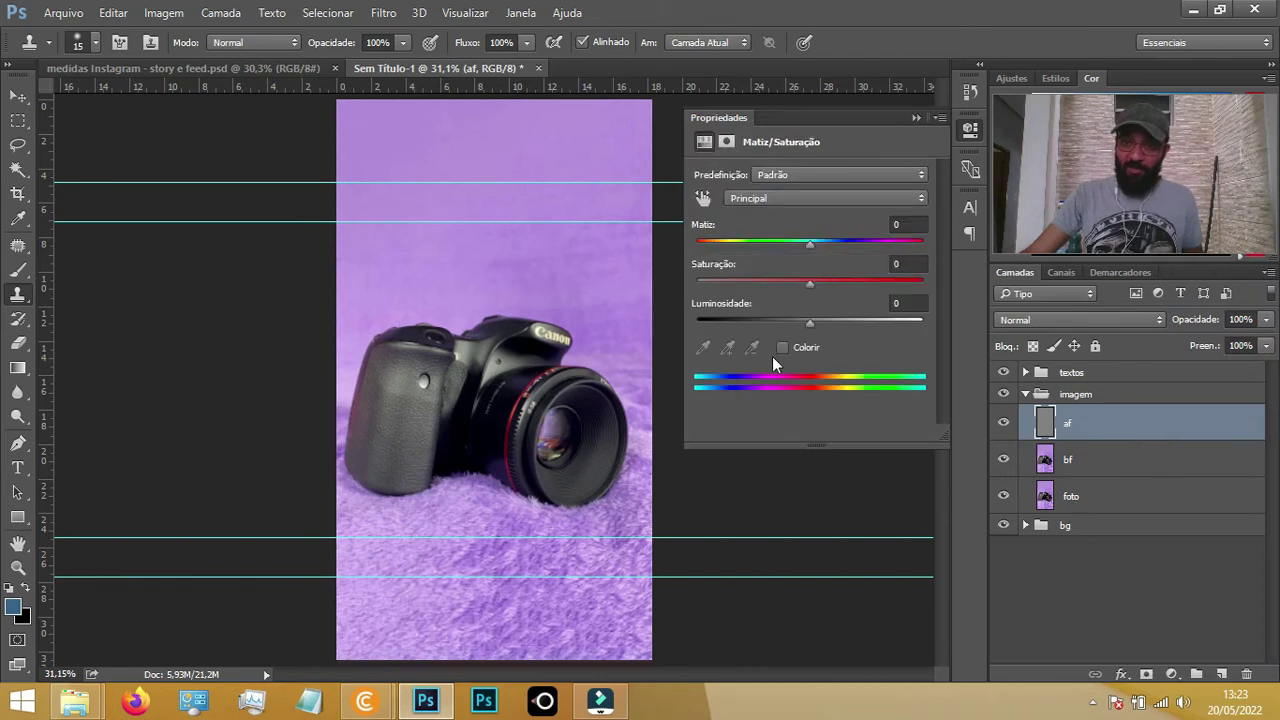
Limit Hue/Saturation to the Azuis (Blues) range with hue −36 and saturation +64
left_click(703, 198)
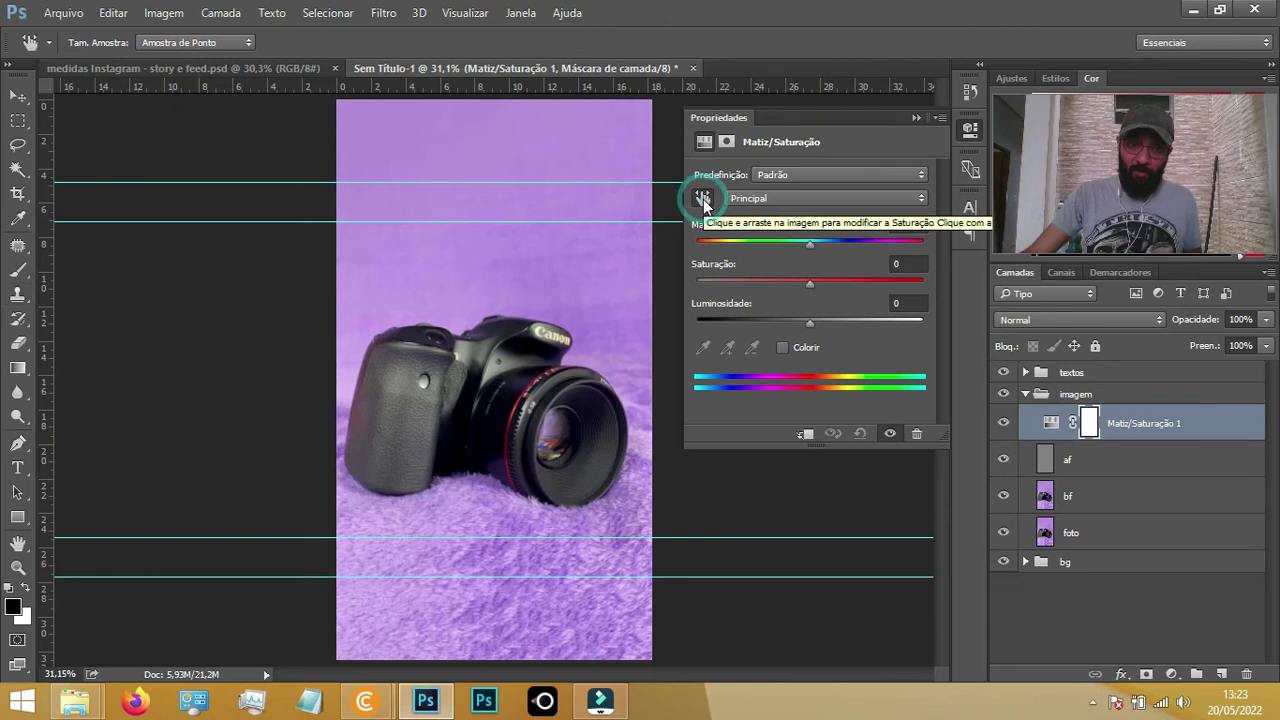
left_click(622, 513)
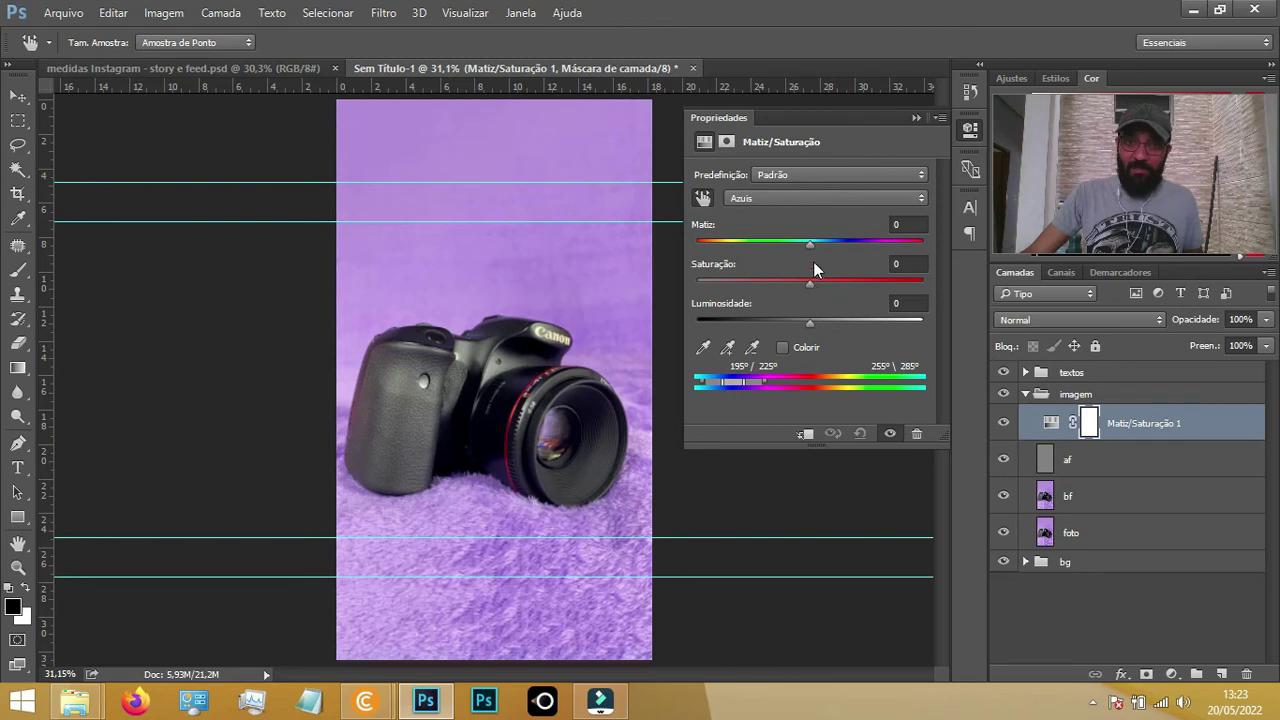
left_click_drag(816, 285, 856, 285)
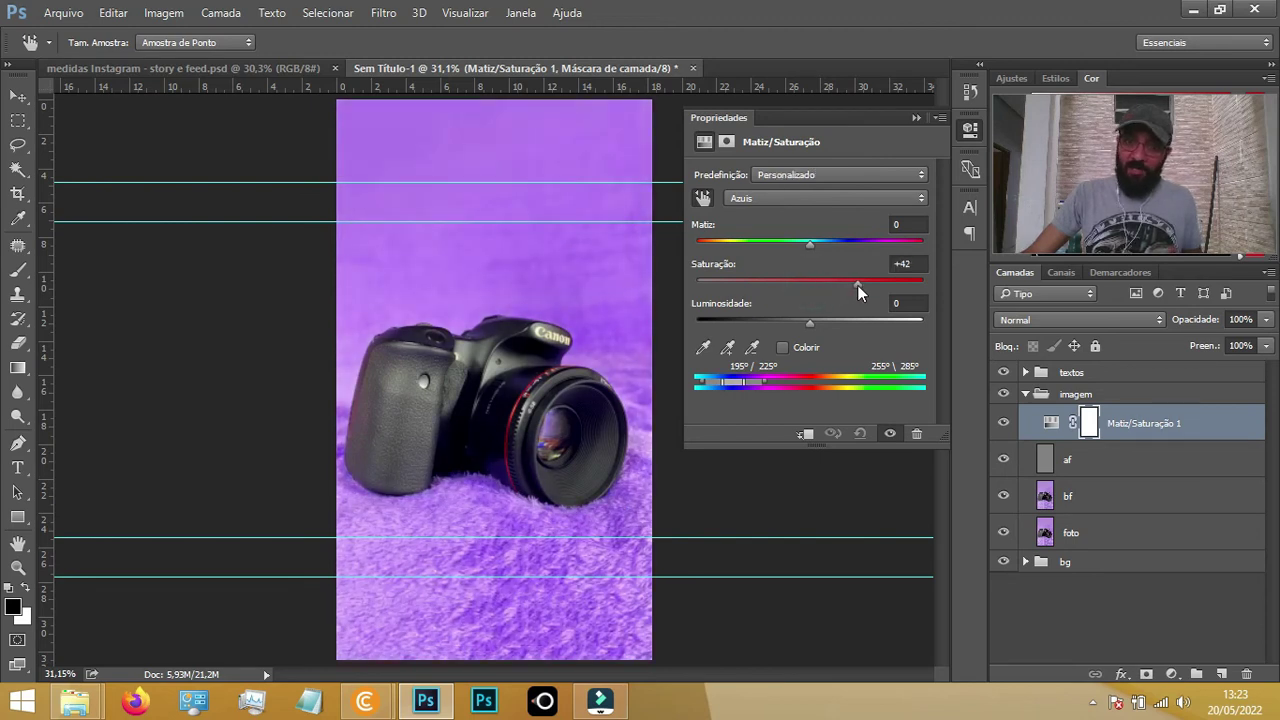
left_click_drag(809, 244, 778, 247)
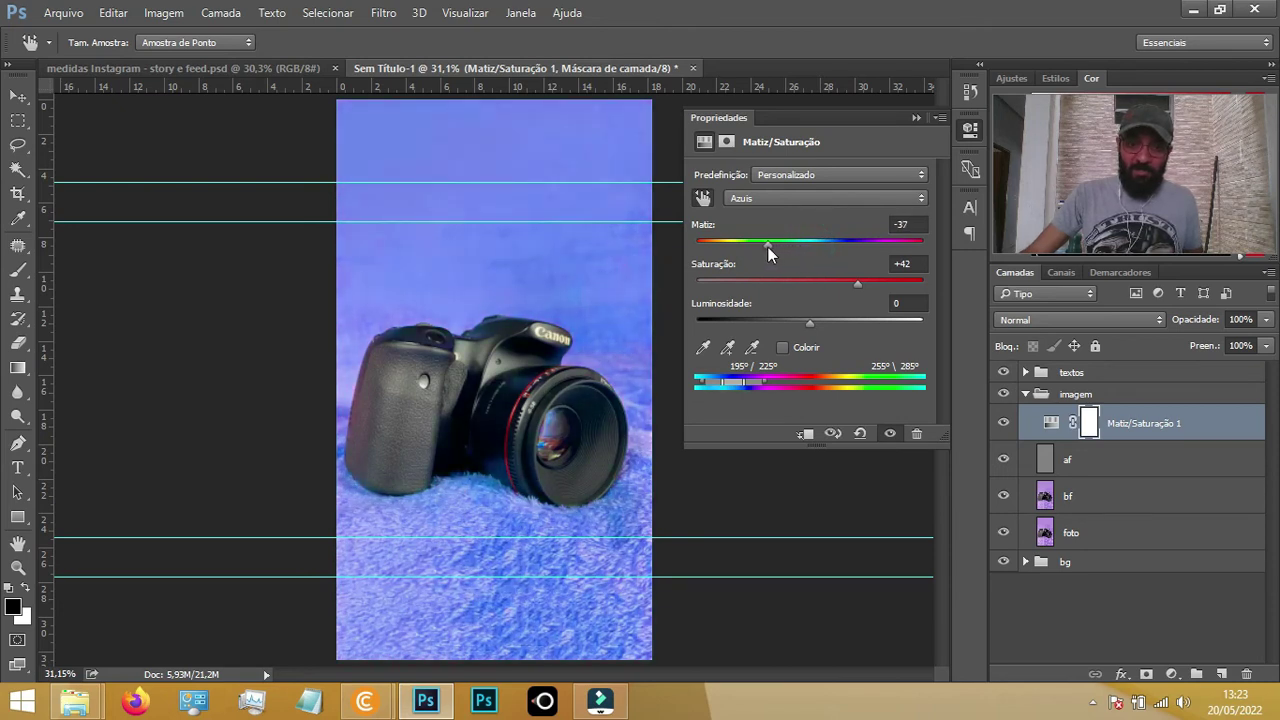
mouse_move(868, 284)
left_mouse_down()
mouse_move(902, 282)
mouse_move(875, 289)
left_mouse_up()
left_click_drag(769, 245, 770, 250)
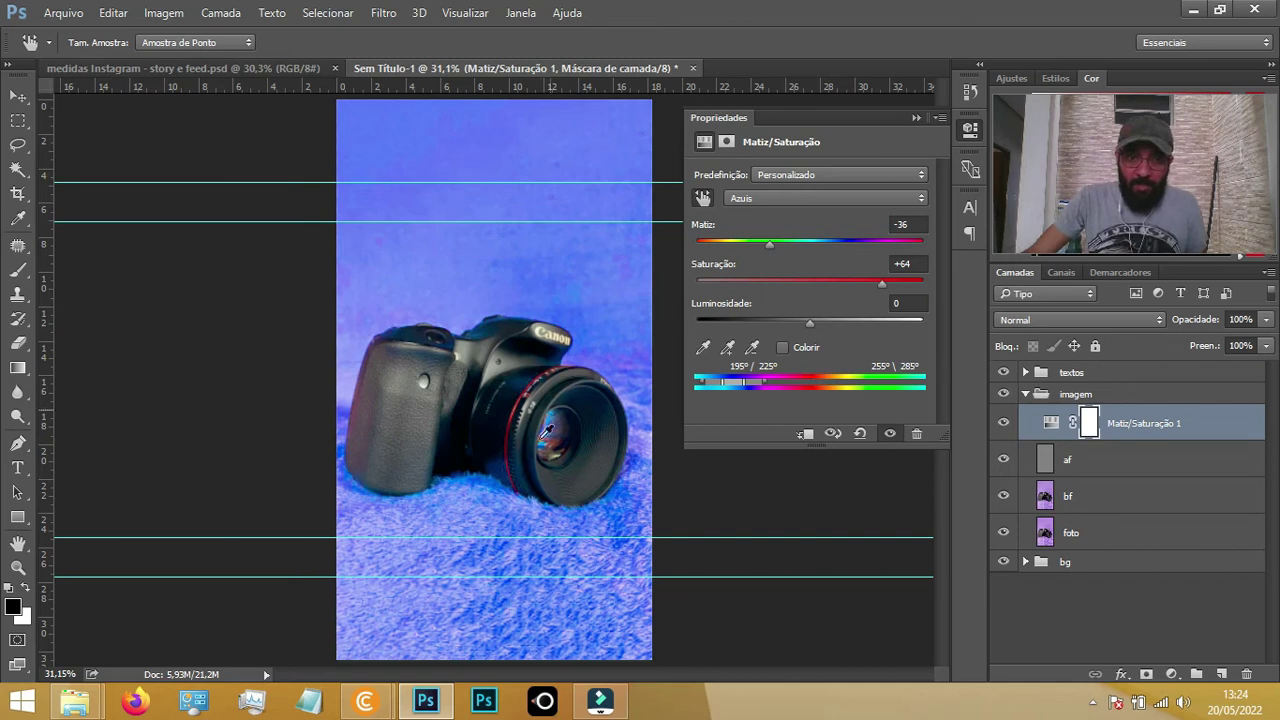
Close the adjustment Properties panel and select the adjustment layer's mask
left_click(913, 120)
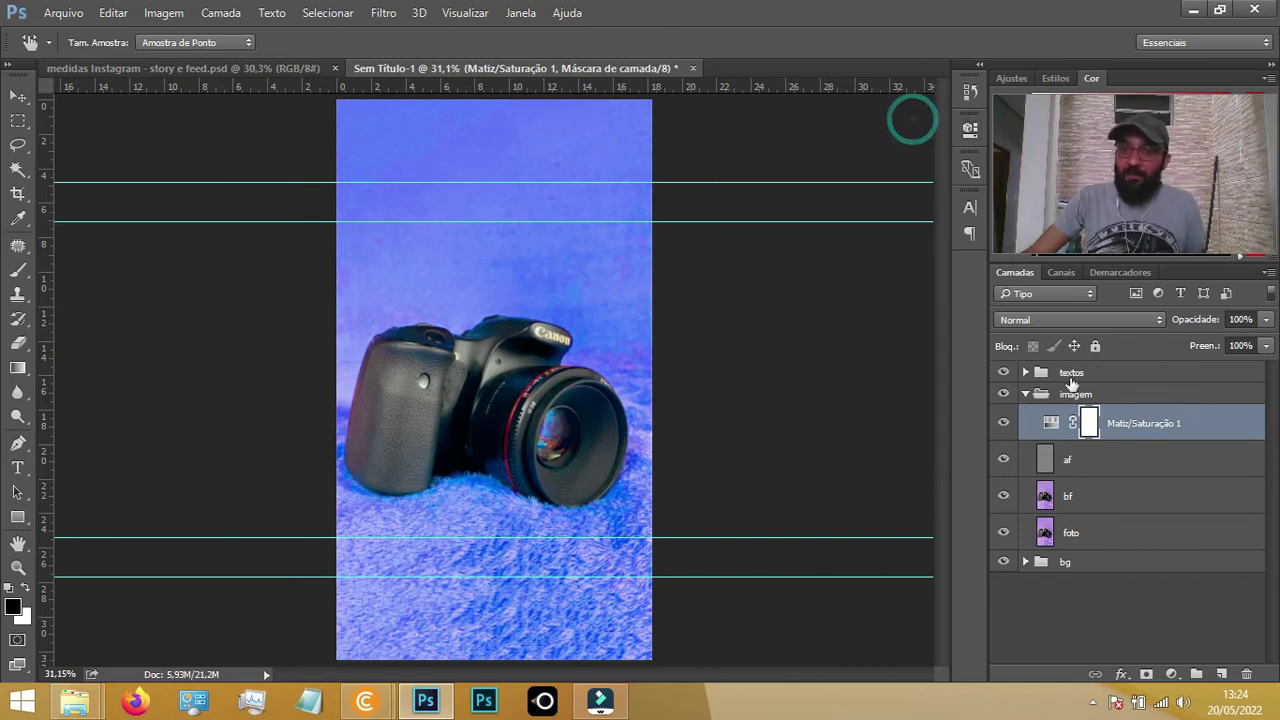
left_click(1090, 423)
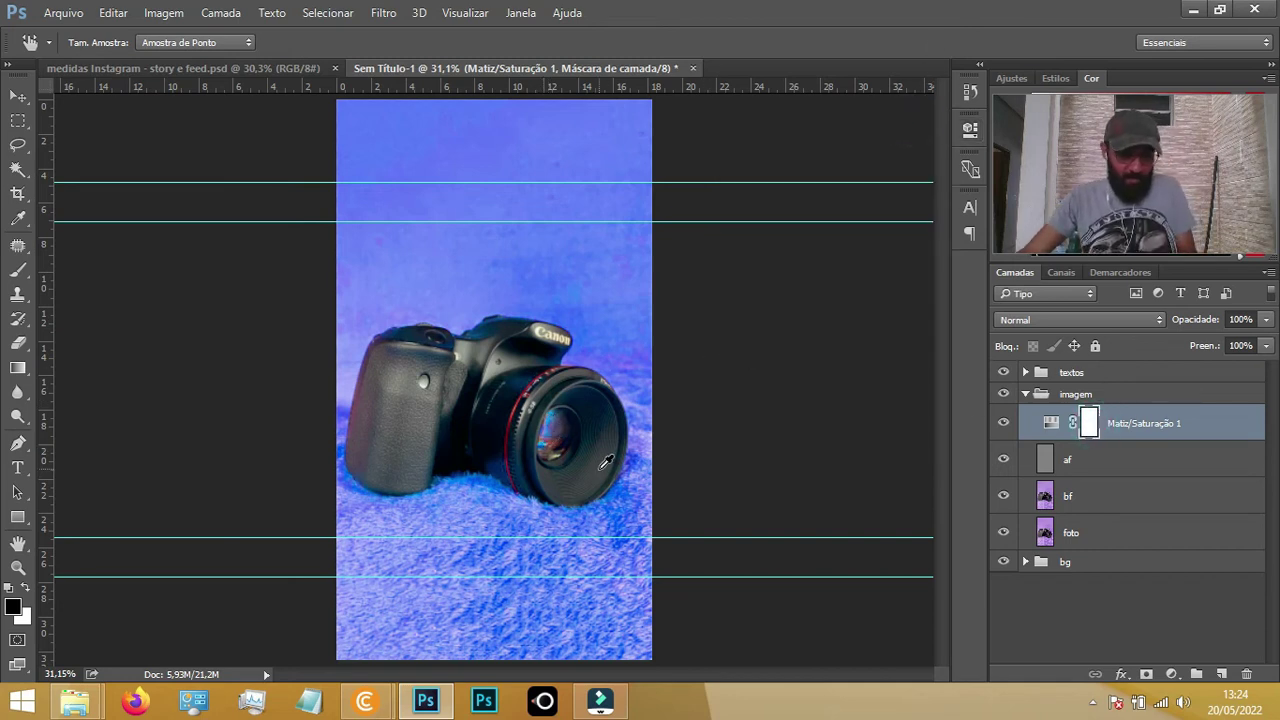
key("b")
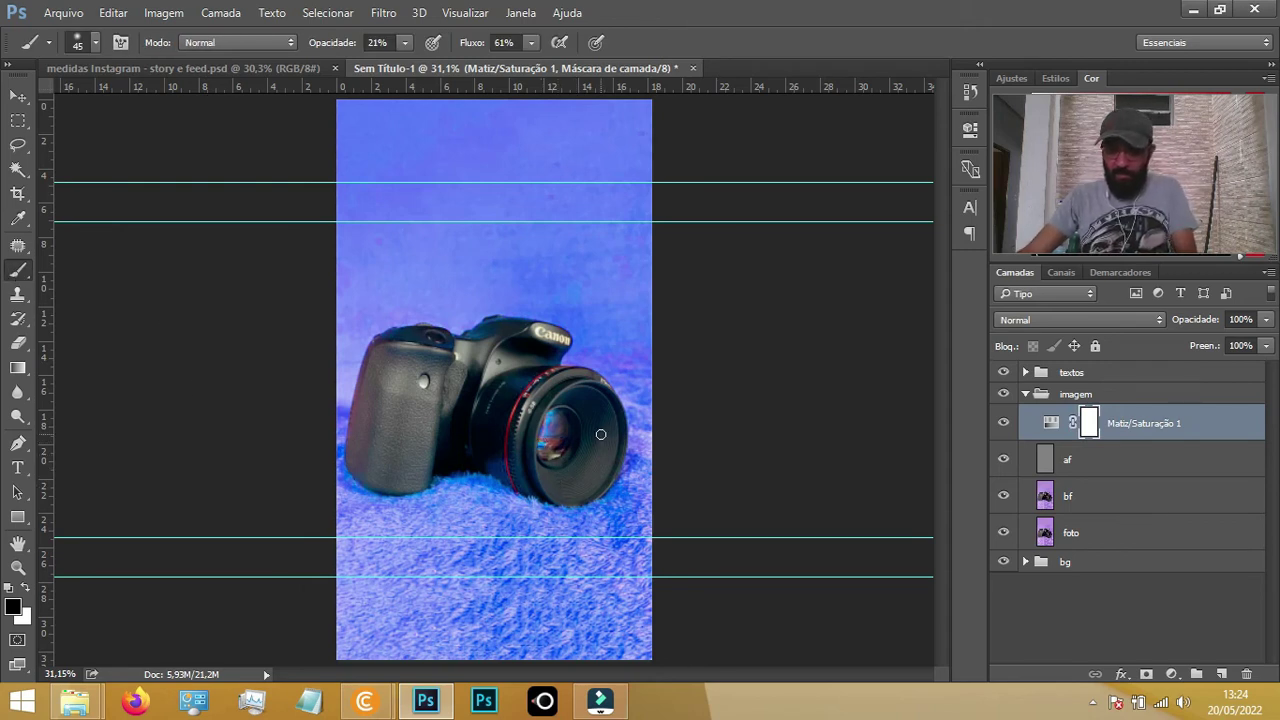
Paint black at 77% brush opacity on the Matiz/Saturação 1 mask over the lens glass
left_click_drag(558, 412, 542, 453)
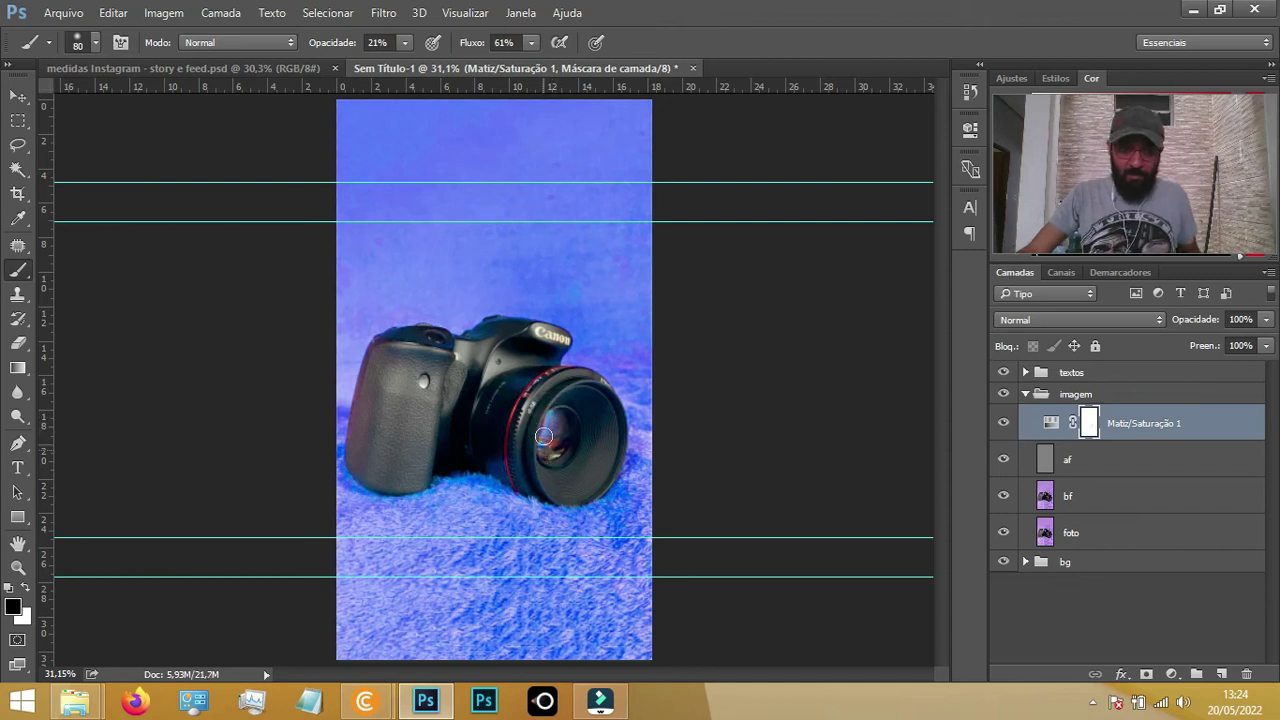
left_click_drag(318, 42, 374, 42)
left_click_drag(559, 407, 545, 450)
mouse_move(553, 405)
left_mouse_down()
mouse_move(553, 465)
mouse_move(537, 464)
left_mouse_up()
left_click_drag(562, 420, 548, 462)
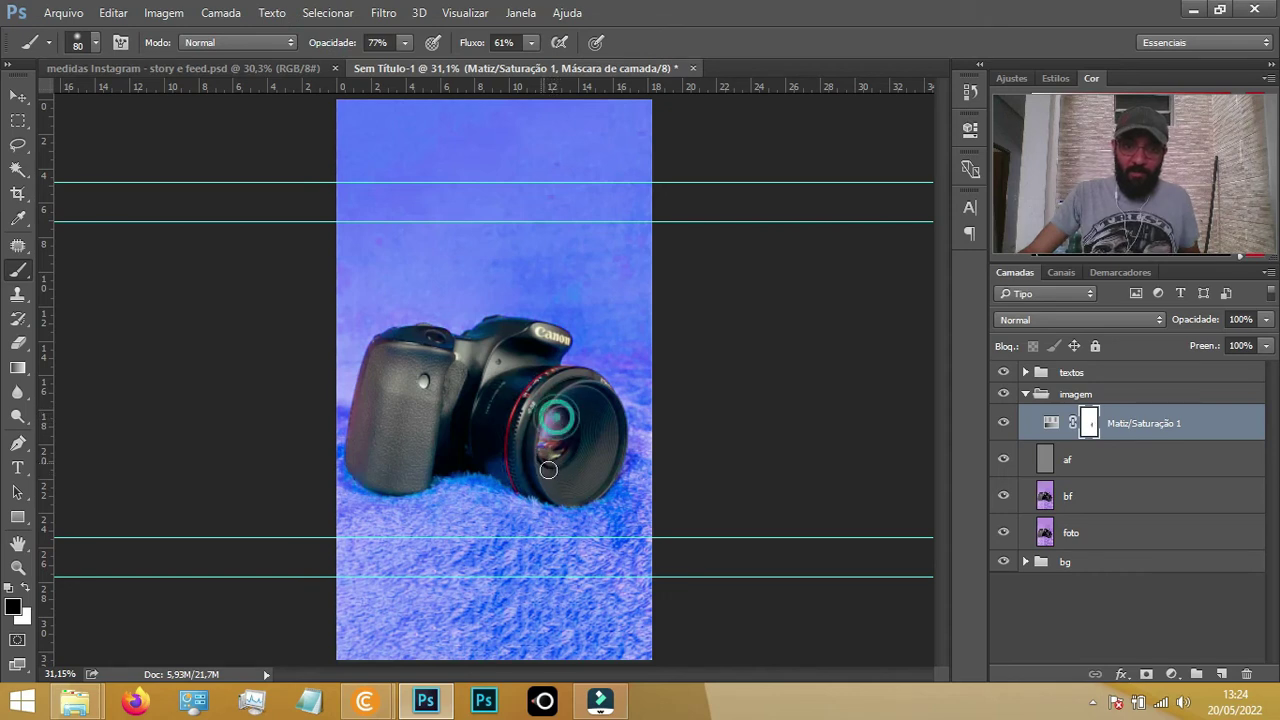
left_click_drag(561, 418, 550, 458)
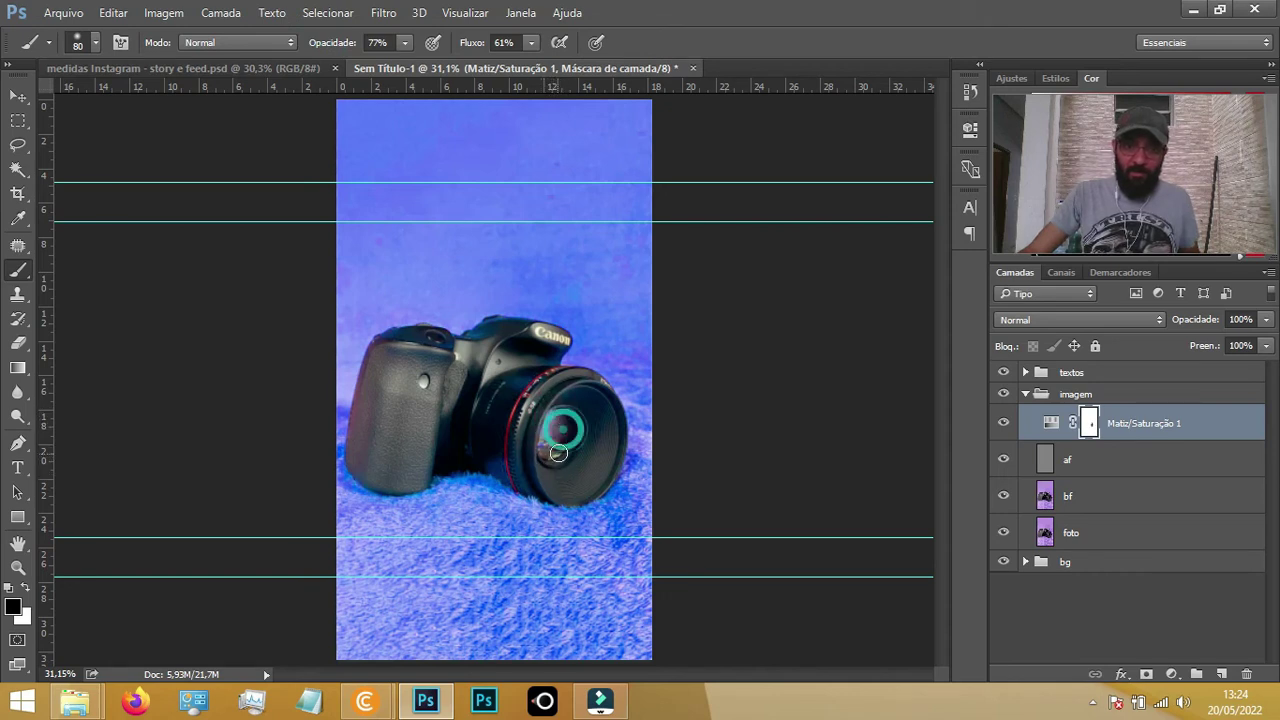
left_click_drag(560, 415, 555, 455)
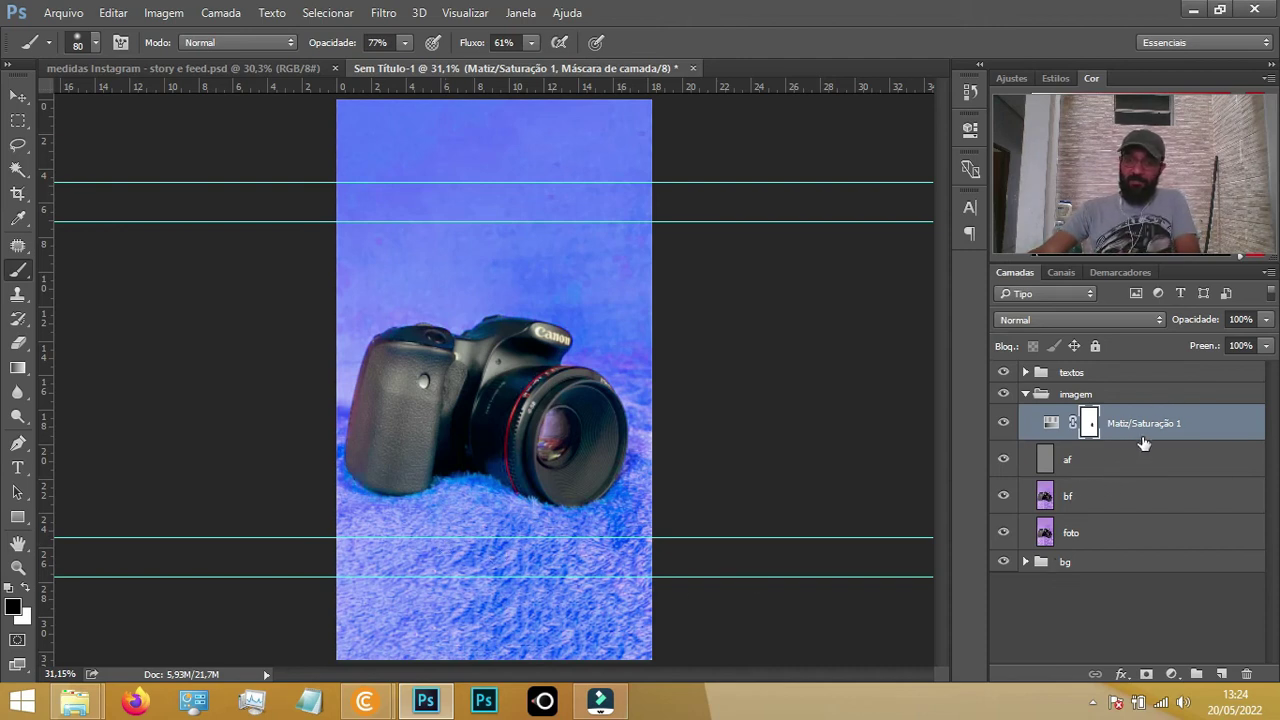
Add a Cor sólida fill layer coloured #21252c and open its layer mask properties
left_click(1172, 674)
left_click(1150, 276)
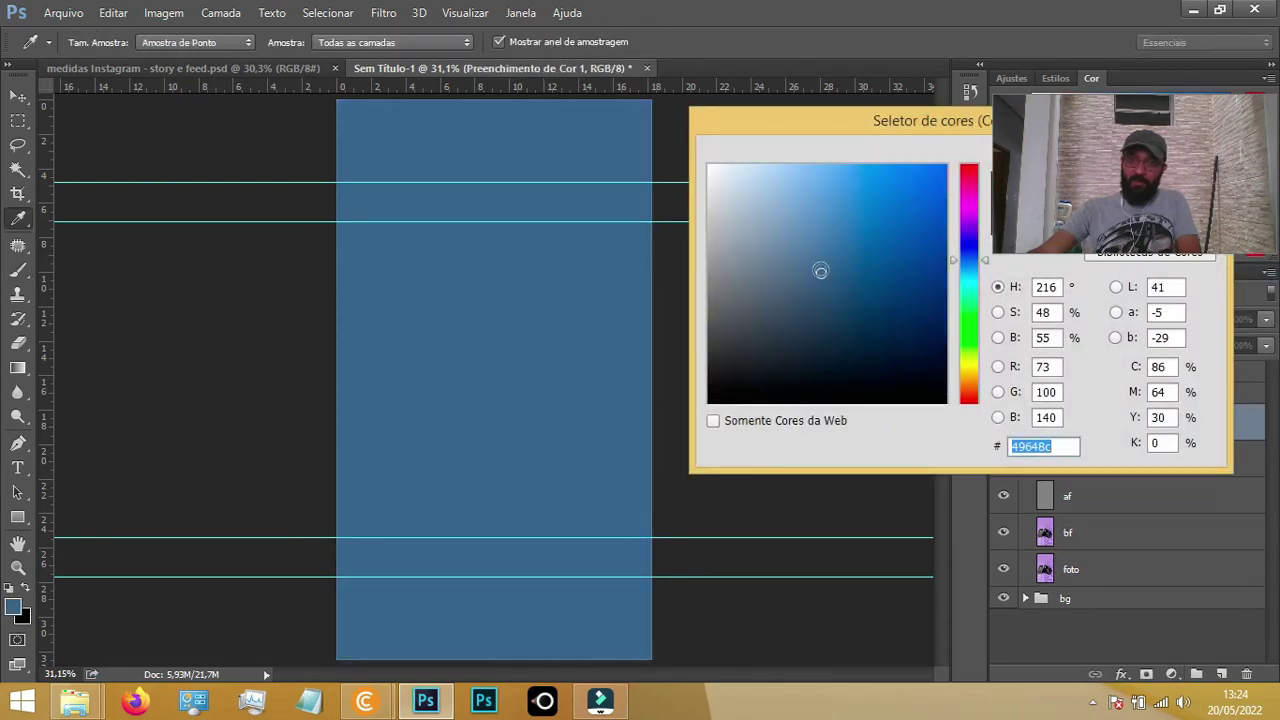
left_click(768, 362)
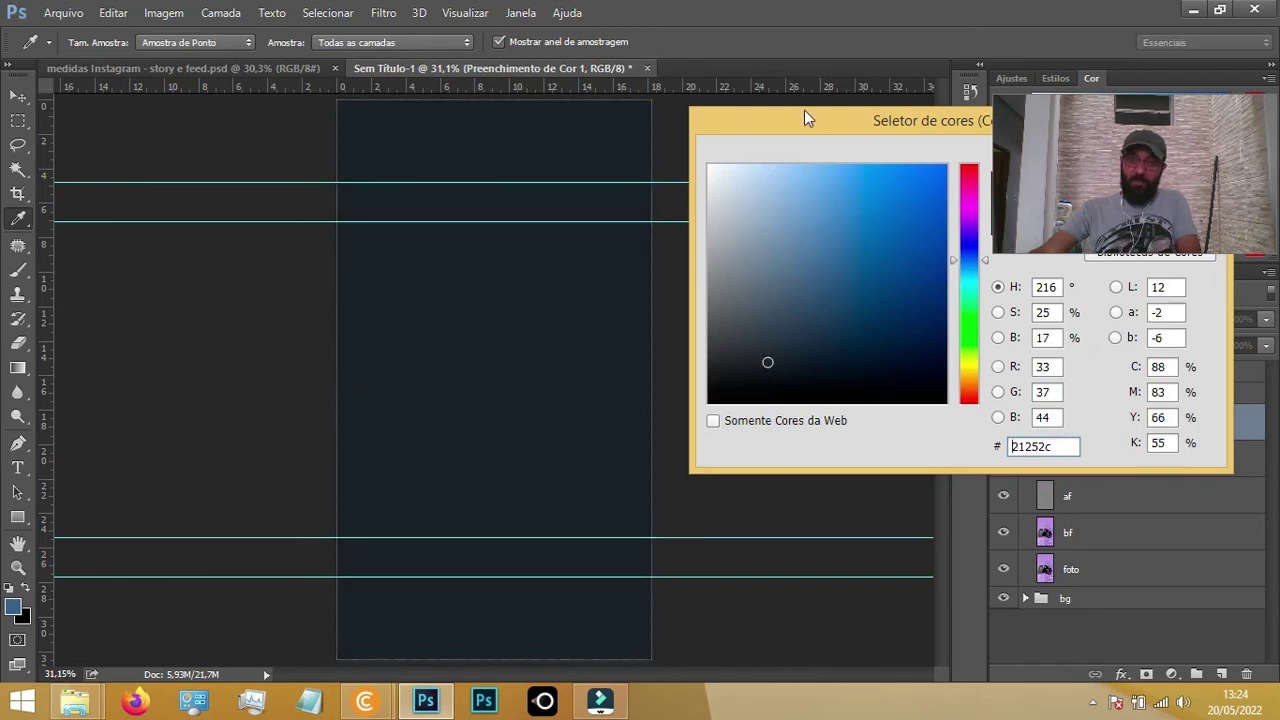
left_click_drag(806, 111, 540, 103)
left_click(918, 150)
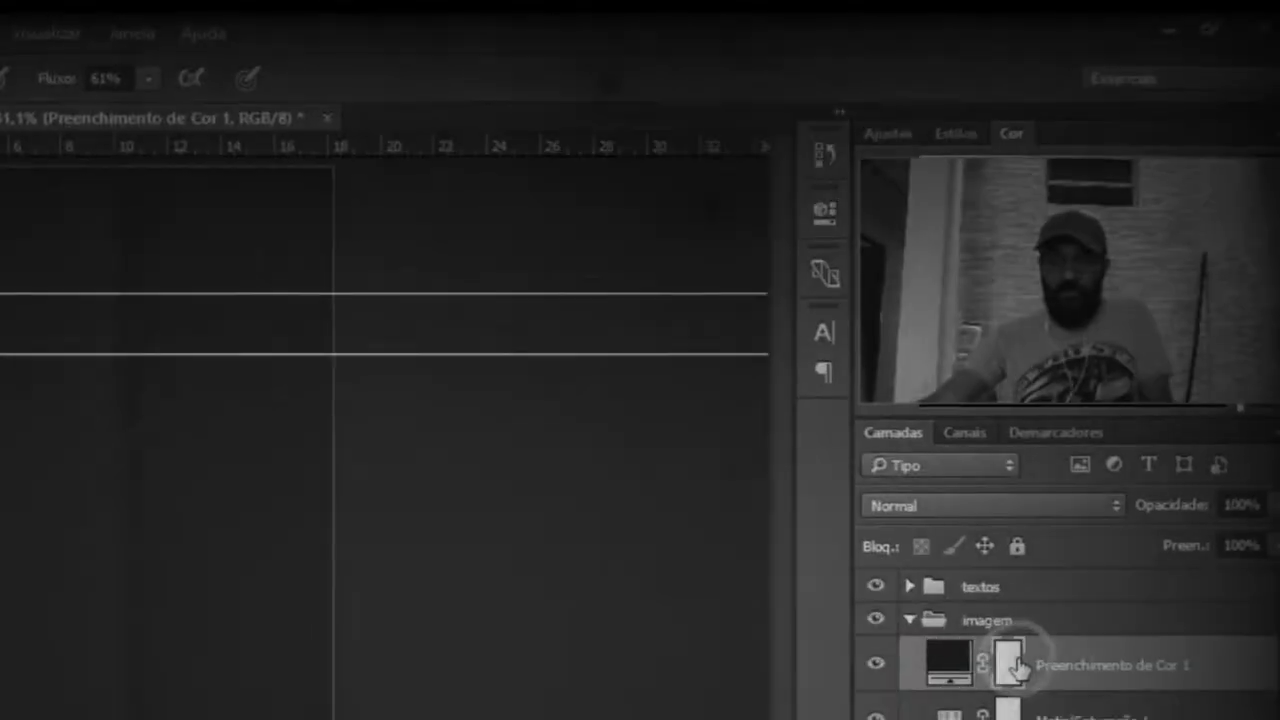
left_click(1091, 423)
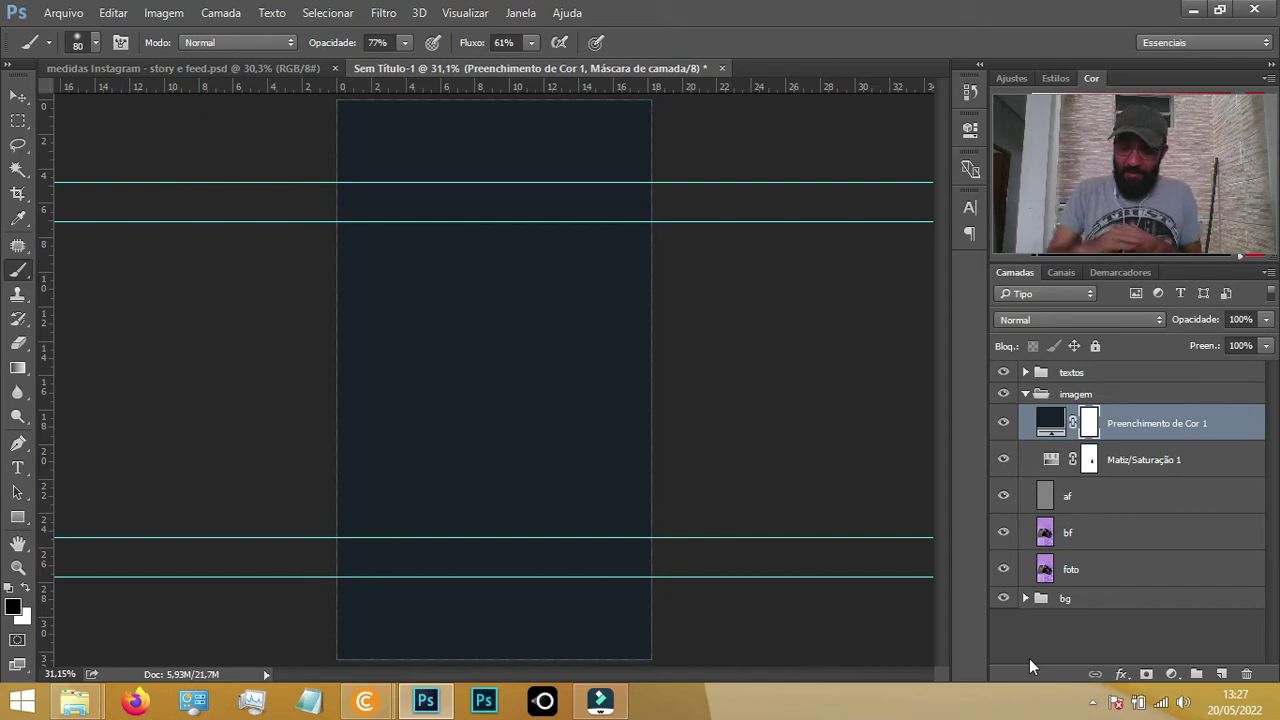
double_click(1087, 425)
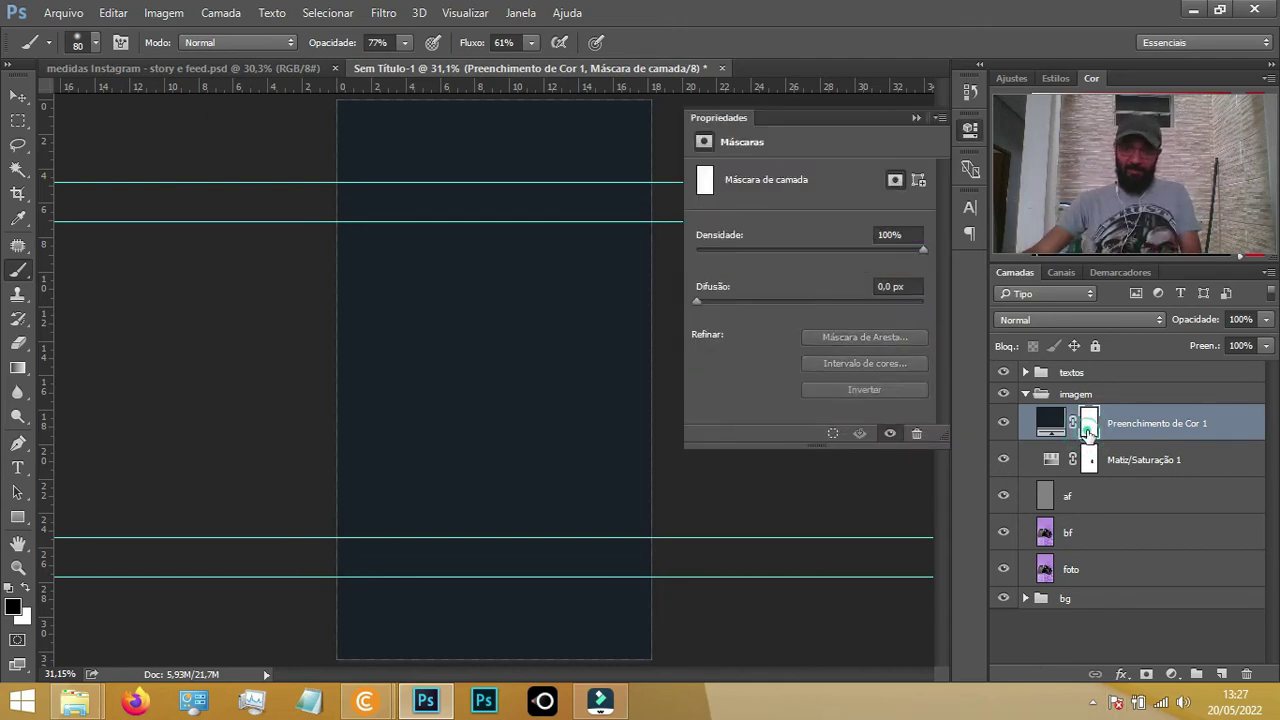
Invert the Preenchimento de Cor 1 mask to black, make white the foreground, and enlarge the brush to 900
left_click(916, 118)
left_click(1090, 428)
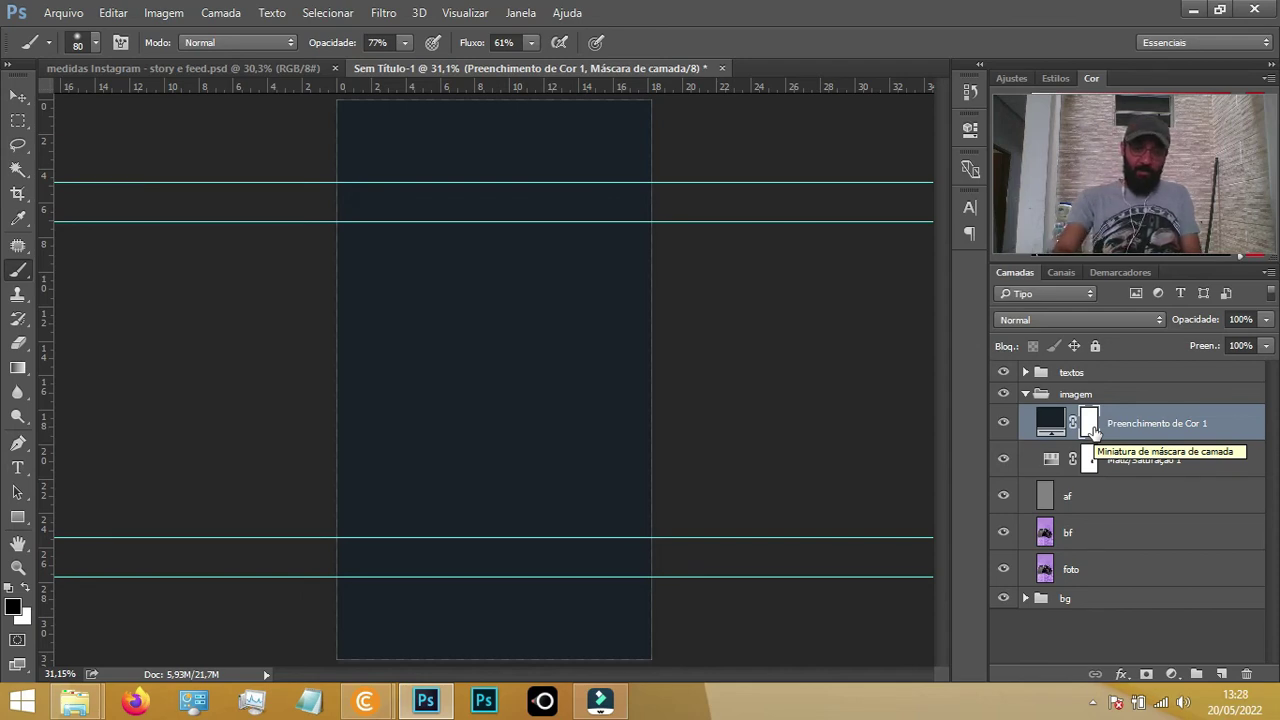
key("ctrl+i")
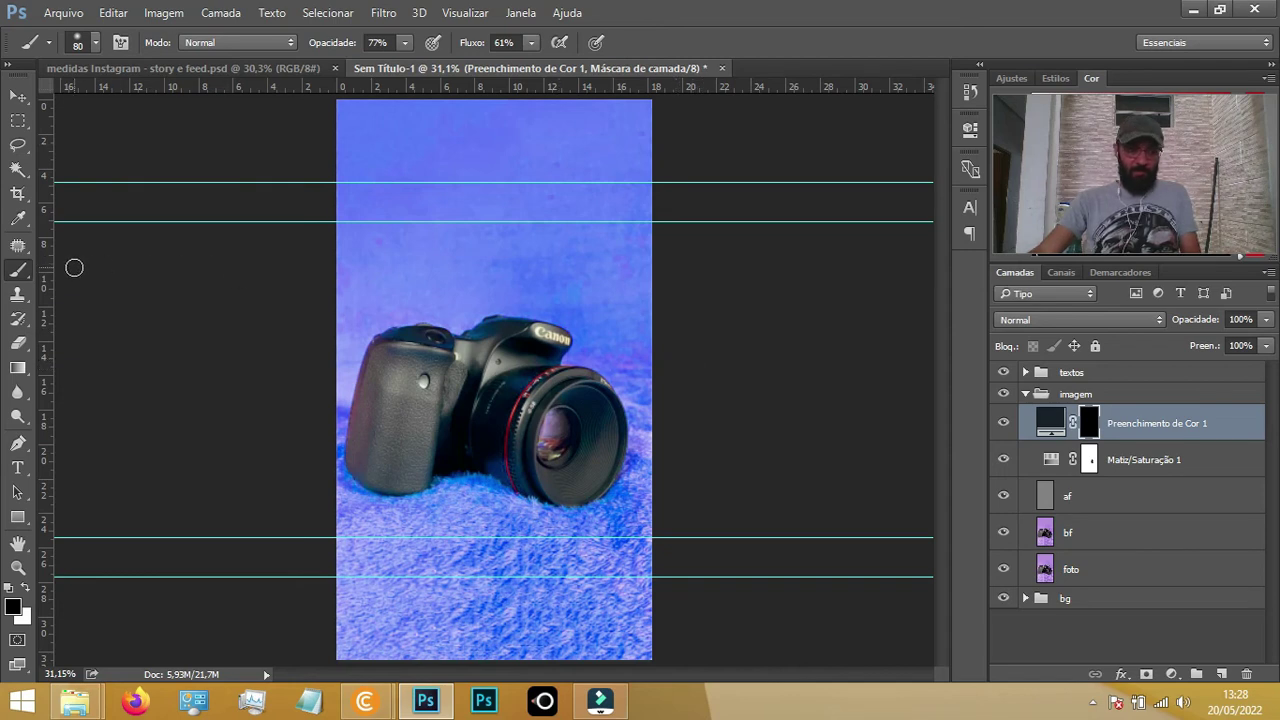
left_click(27, 594)
key("x")
key("x")
key("x")
key("x")
key("x")
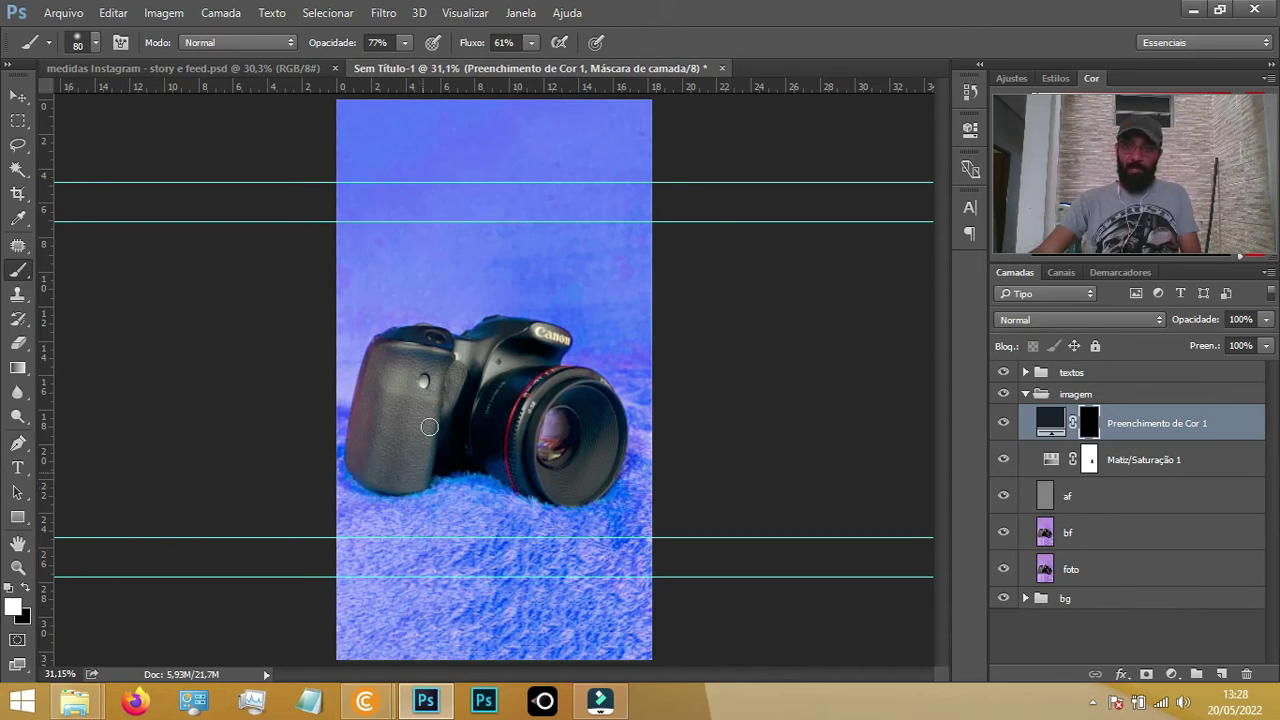
key("bracketright")
key("bracketright")
key("bracketright")
key("bracketright")
key("bracketright")
key("bracketright")
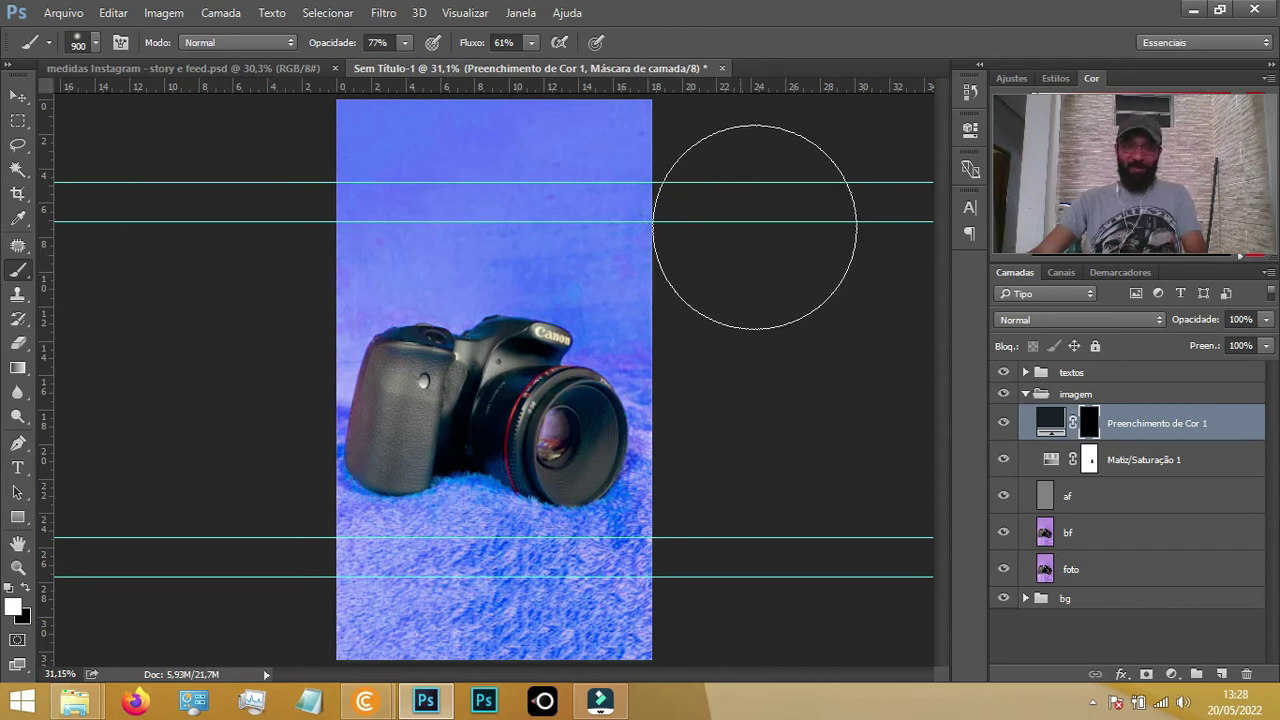
At 27% brush opacity, paint white along the photo's top edges on the fill layer mask
left_click_drag(345, 45, 305, 47)
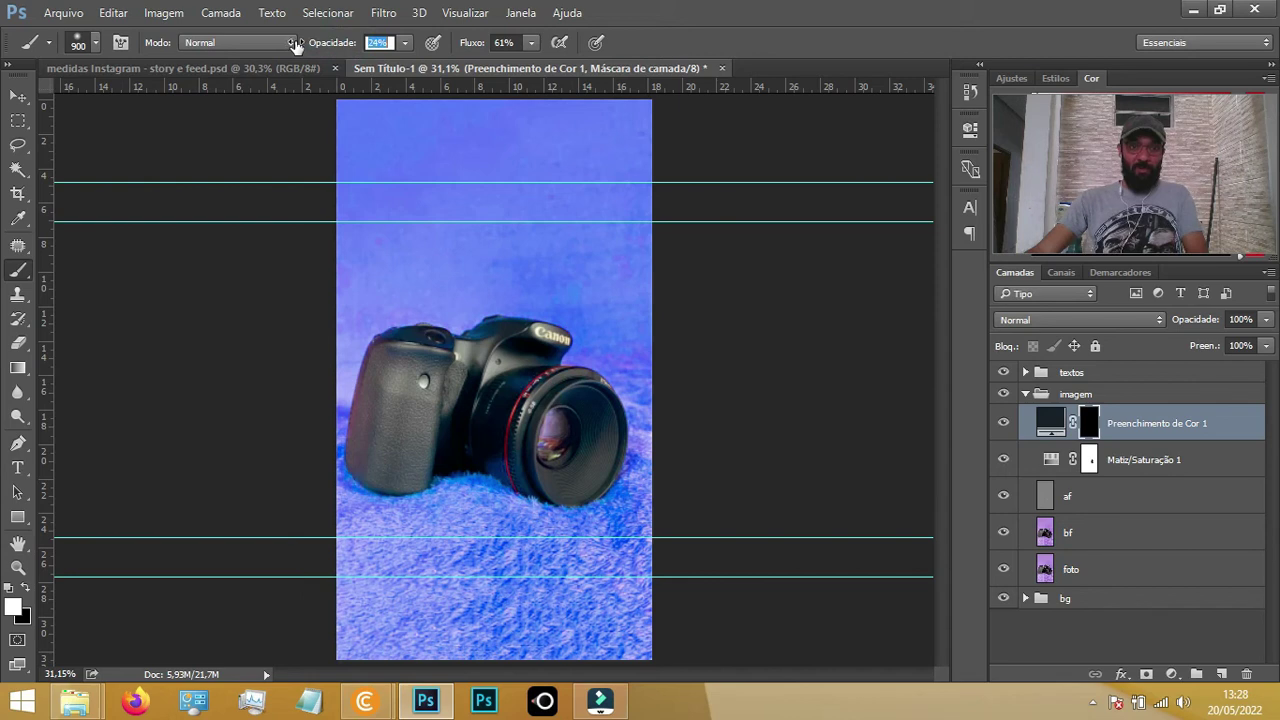
type("27")
key("Return")
mouse_move(762, 246)
left_mouse_down()
mouse_move(623, 114)
mouse_move(766, 257)
mouse_move(530, 114)
mouse_move(758, 318)
mouse_move(540, 130)
left_mouse_up()
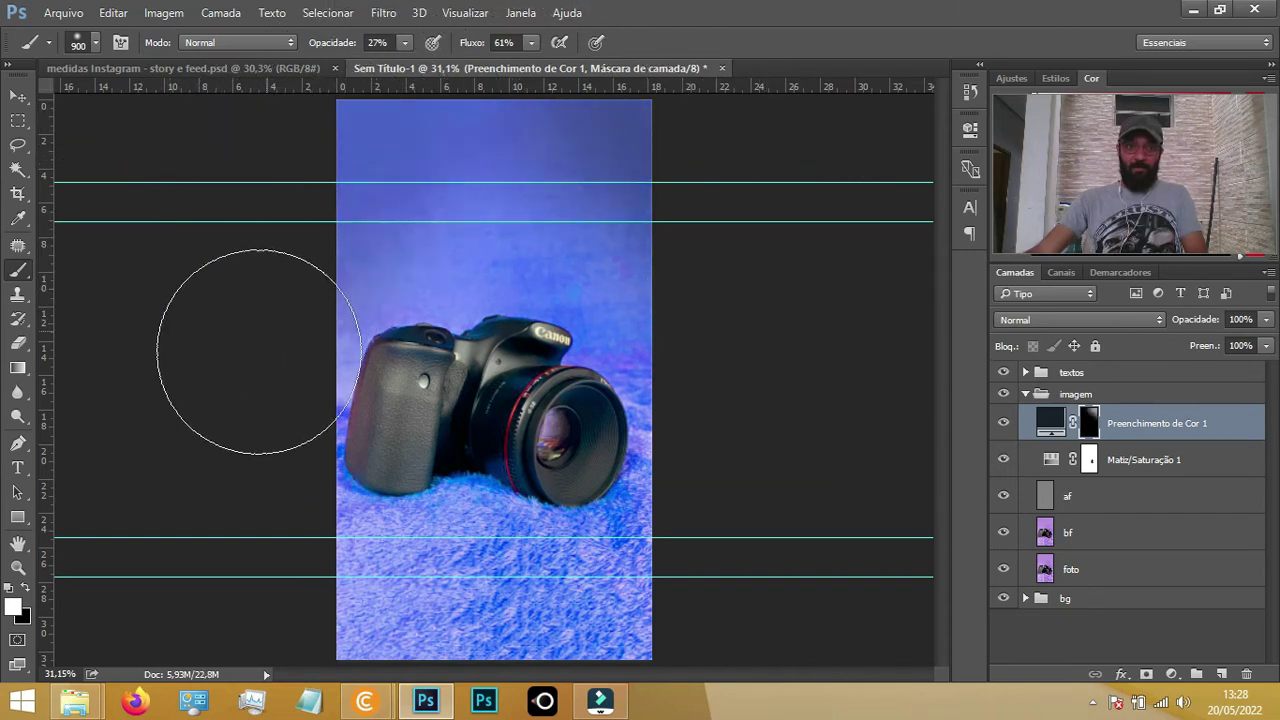
left_click_drag(230, 253, 348, 103)
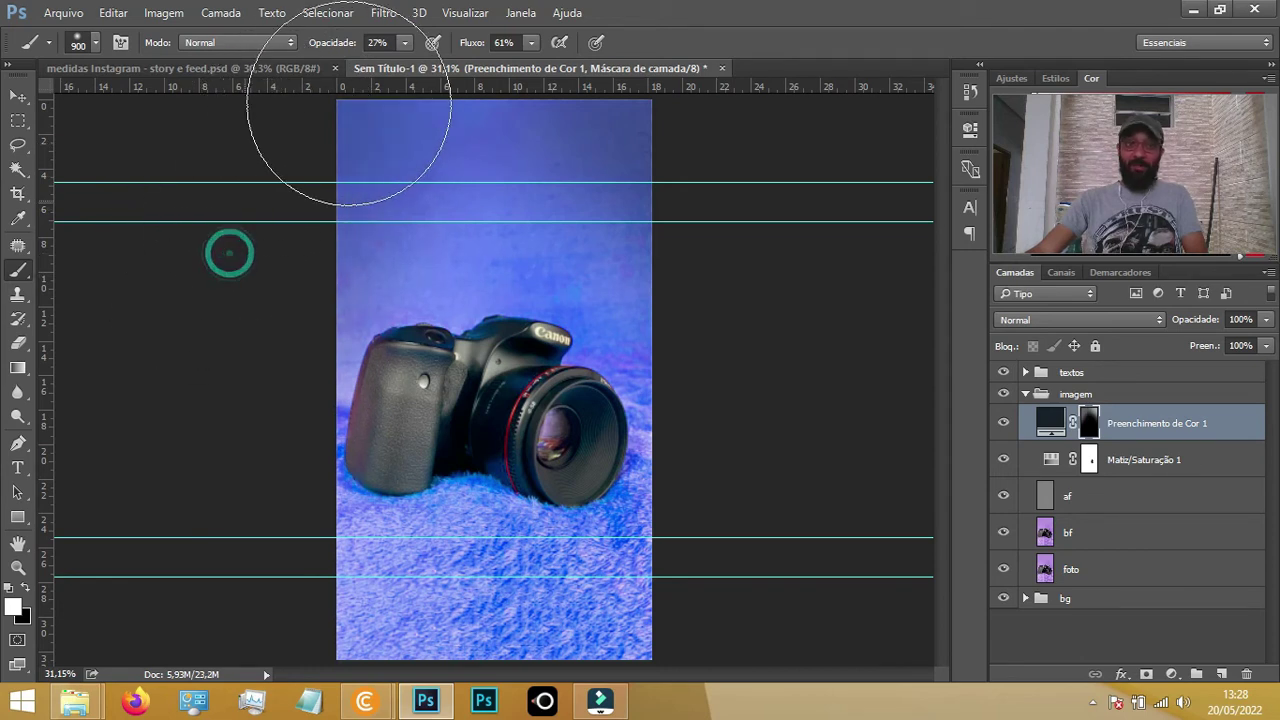
left_click(248, 253)
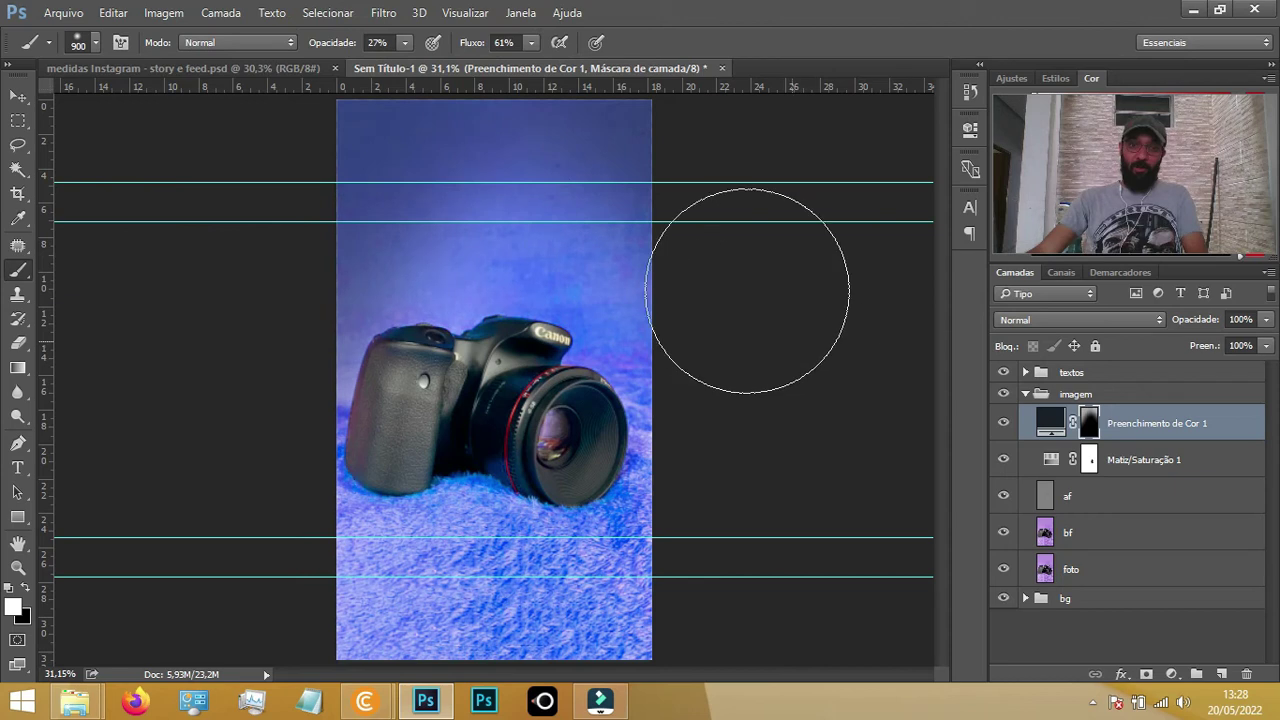
left_click_drag(728, 271, 306, 177)
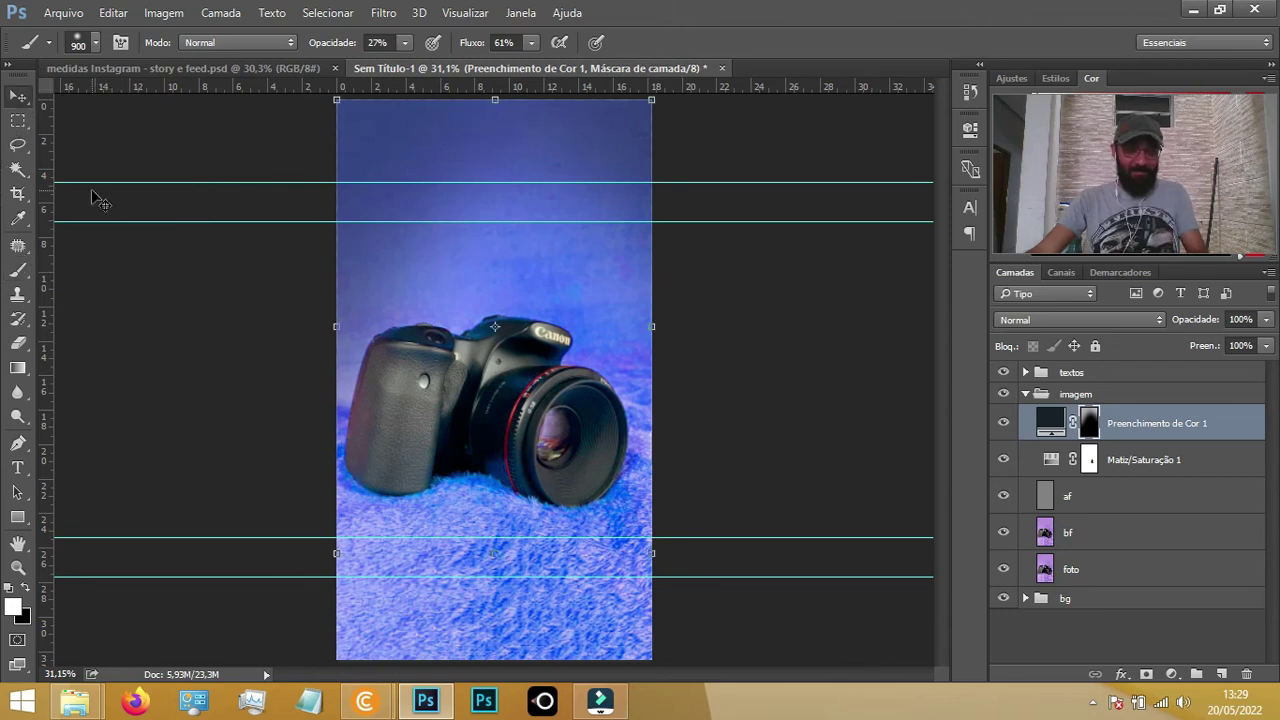
key("v")
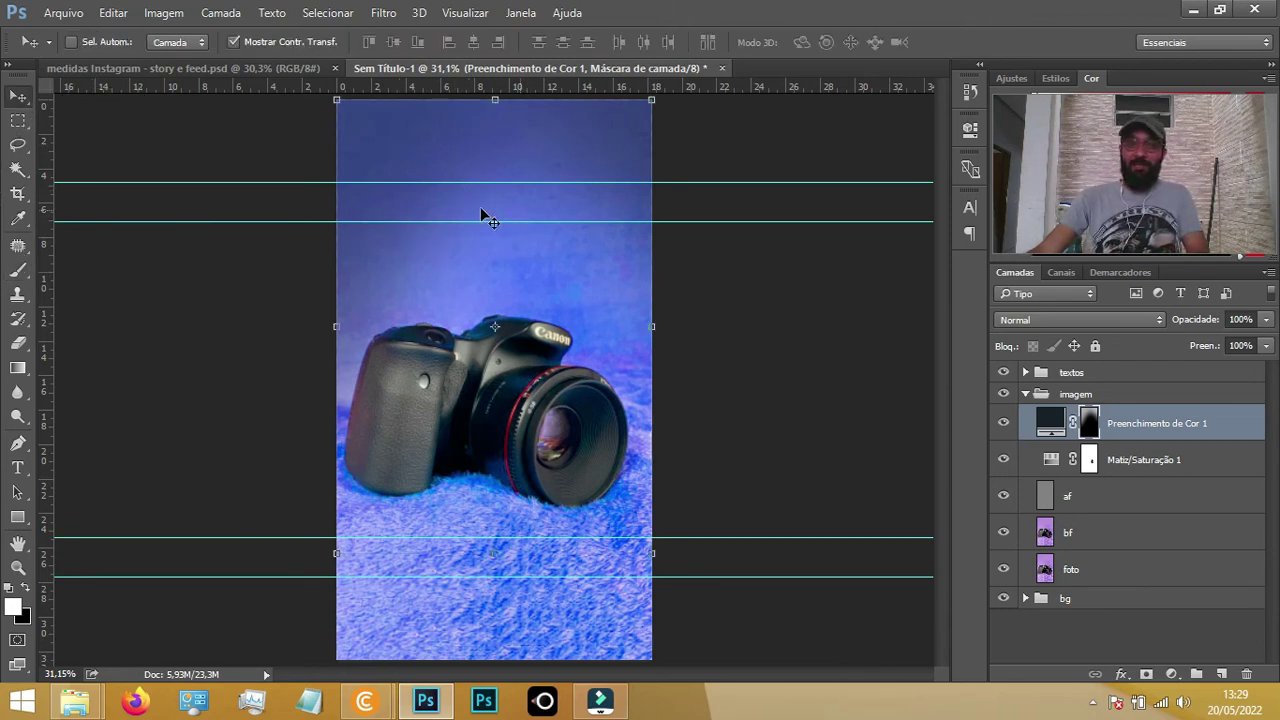
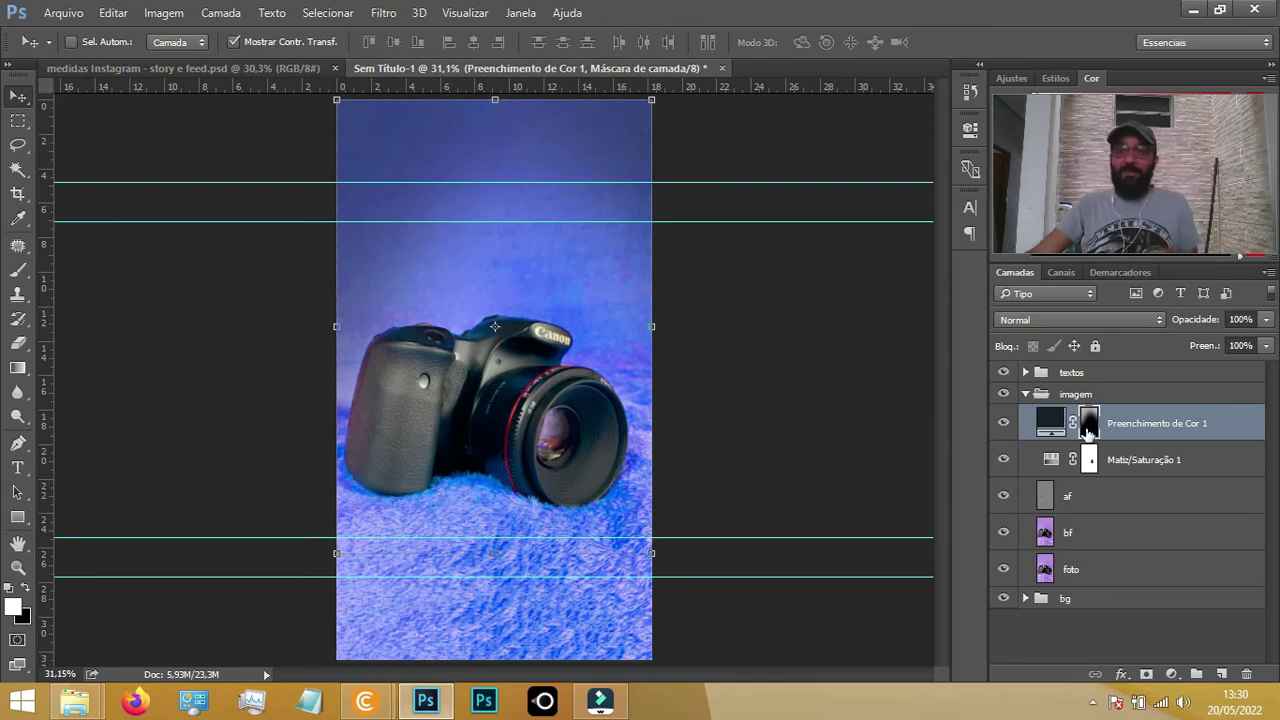
Brush soft darkening on the Preenchimento de Cor 1 mask along the top, sides, bottom and corners
key("b")
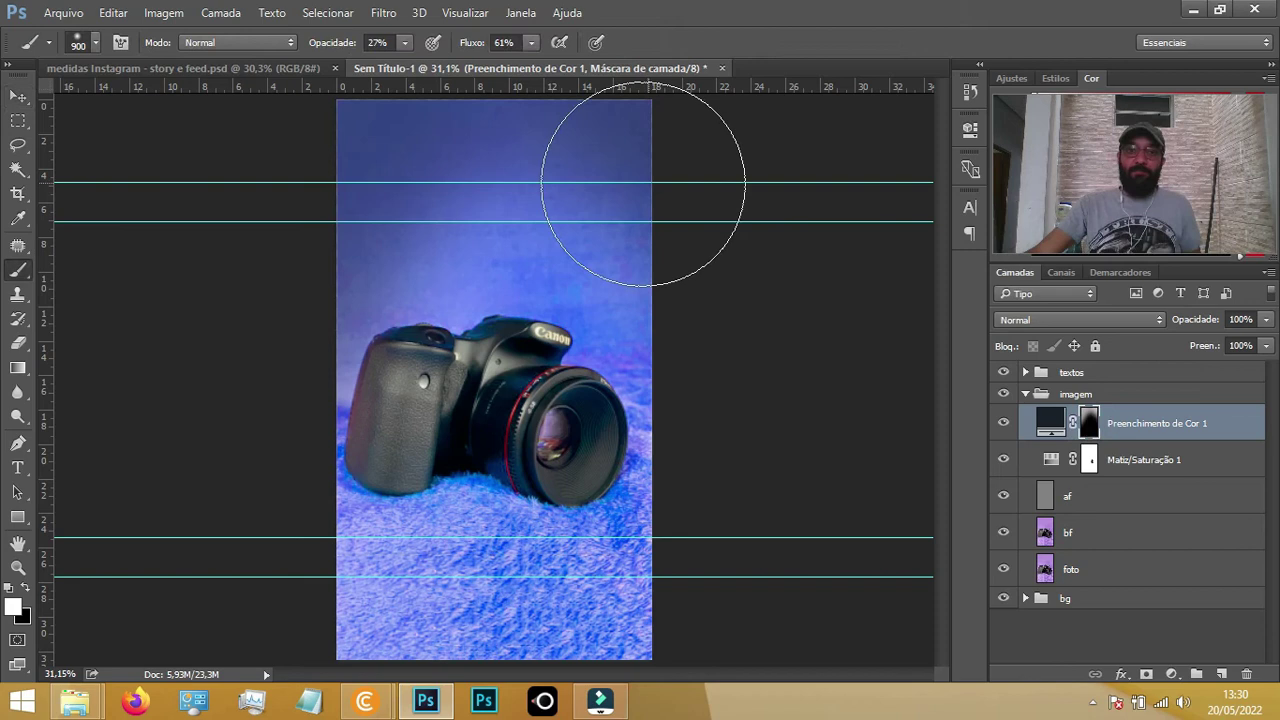
left_click(768, 275)
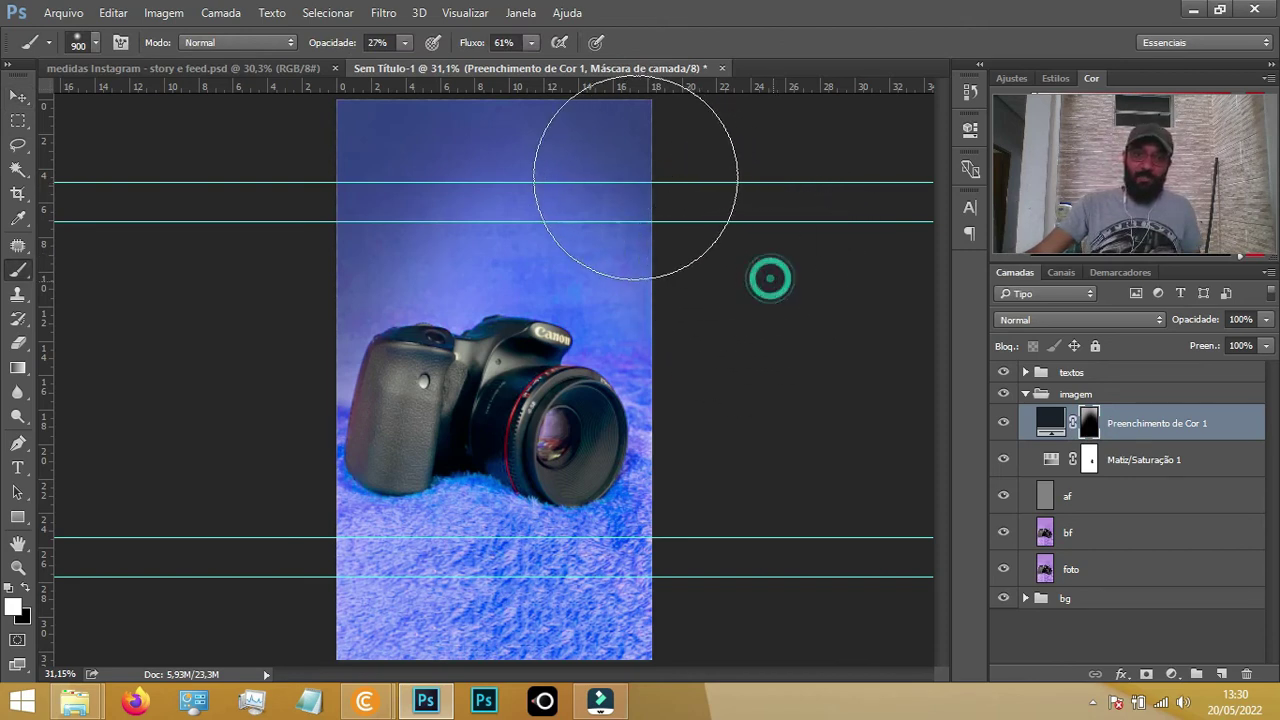
left_click(278, 218)
left_click(229, 509)
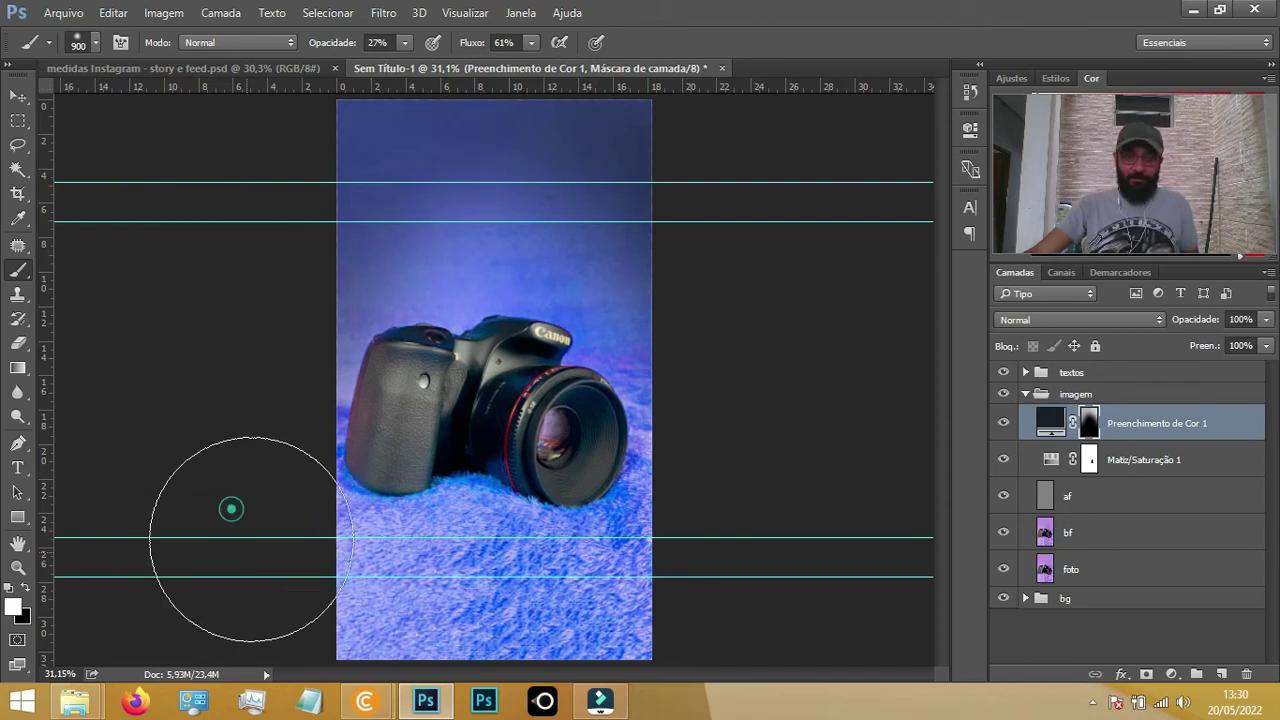
left_click(200, 533)
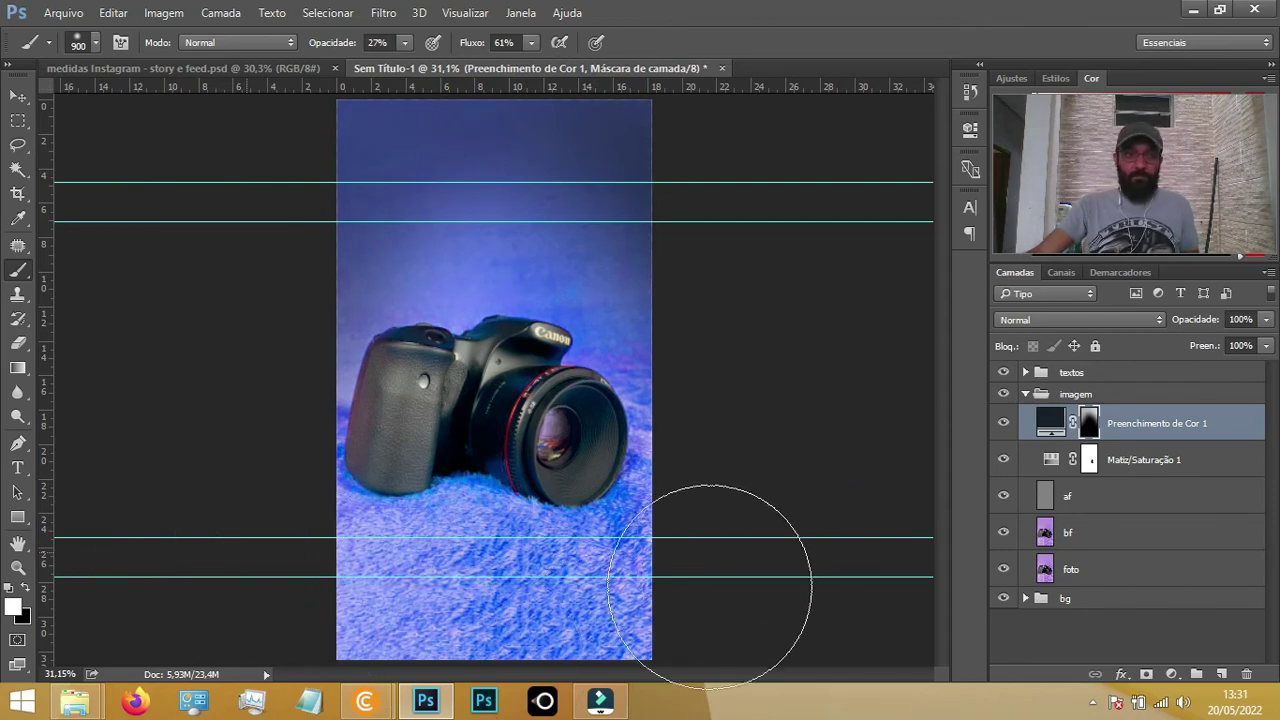
left_click(760, 445)
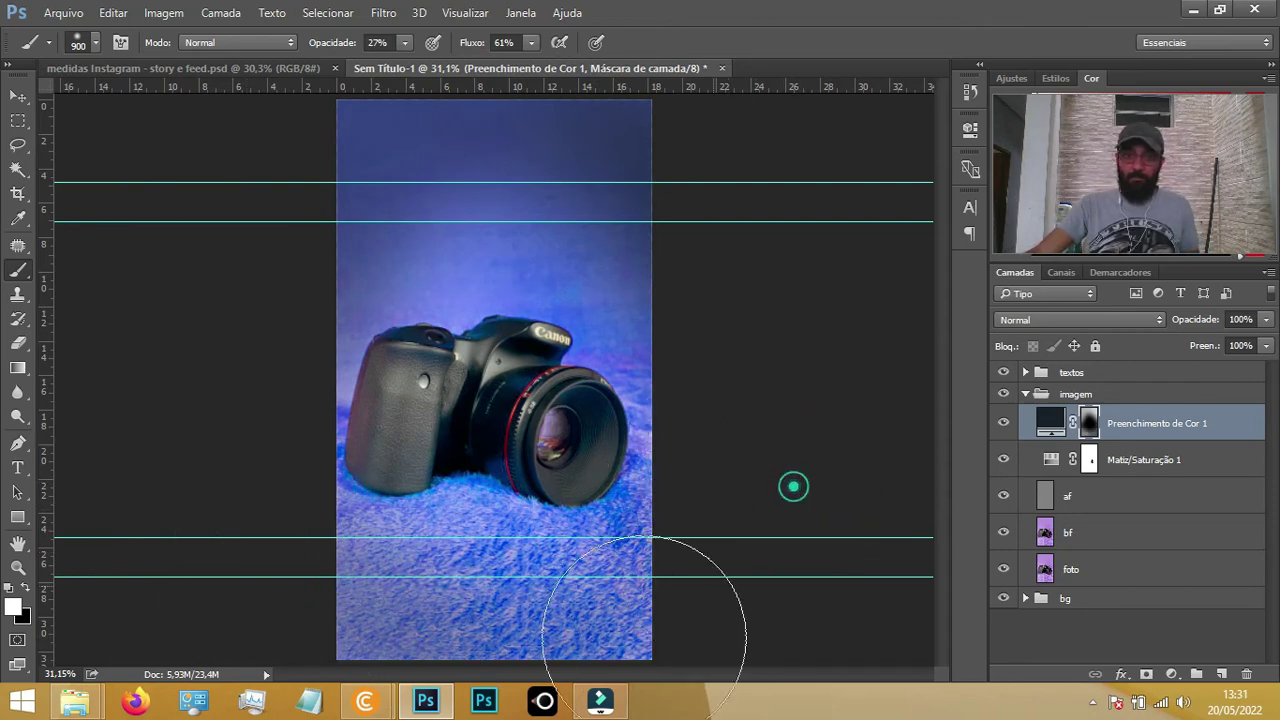
left_click(180, 474)
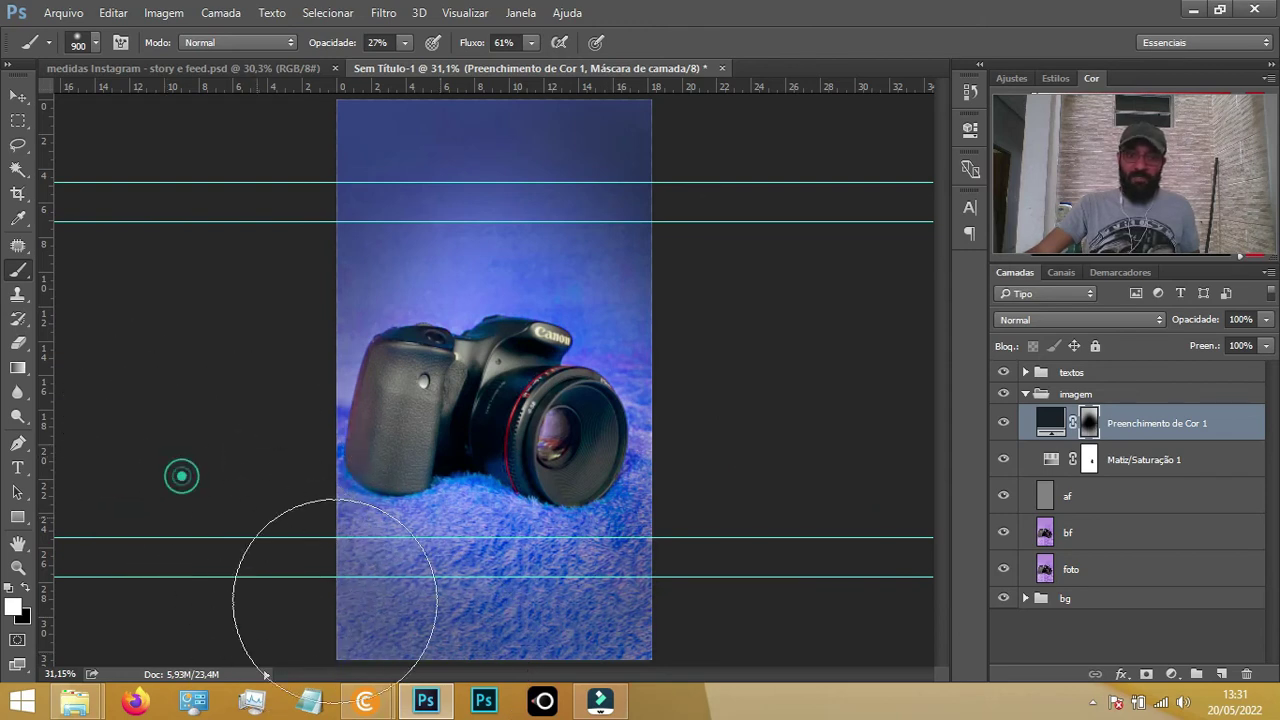
left_click(790, 442)
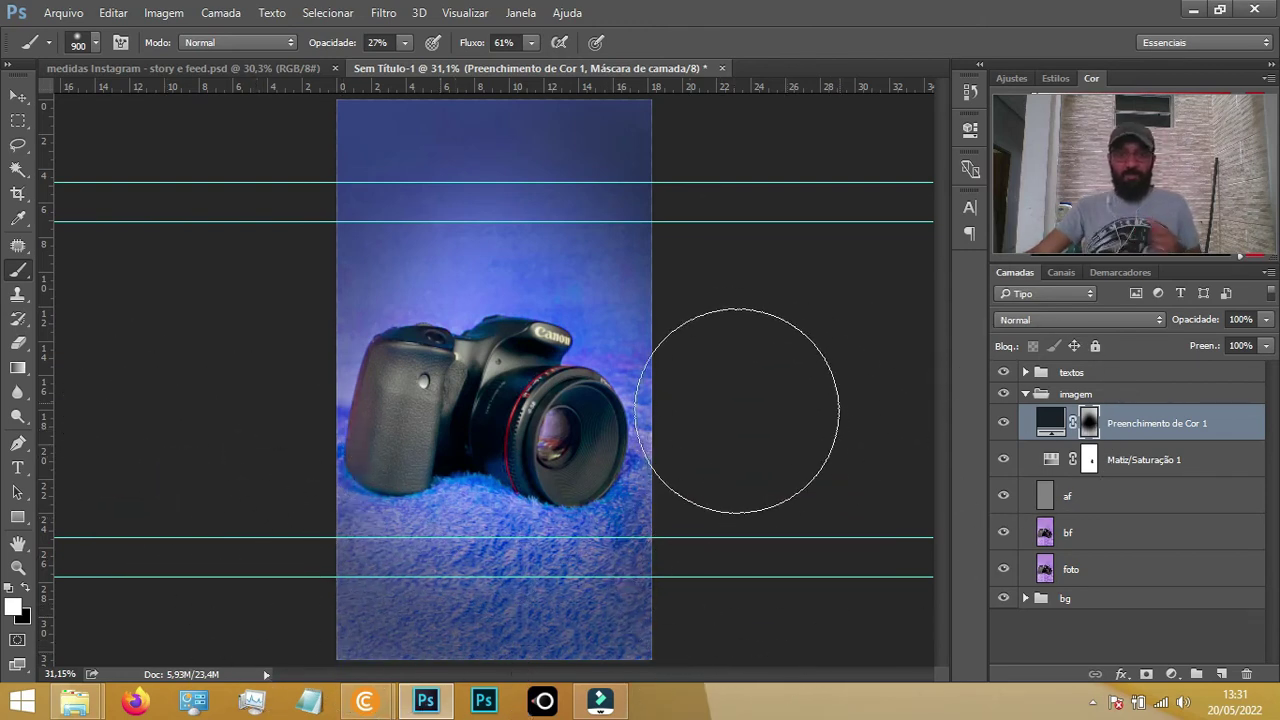
left_click(766, 308)
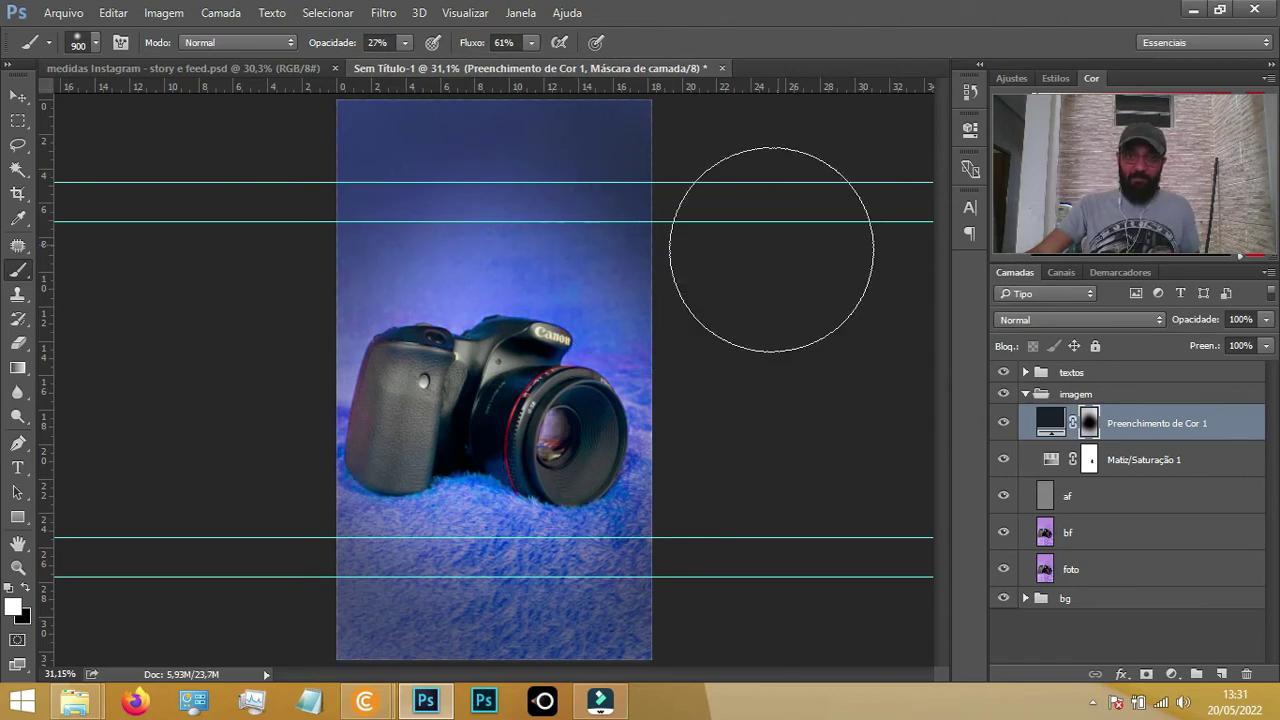
Change the vignette fill colour to a darker near-black, 17191c
double_click(1050, 424)
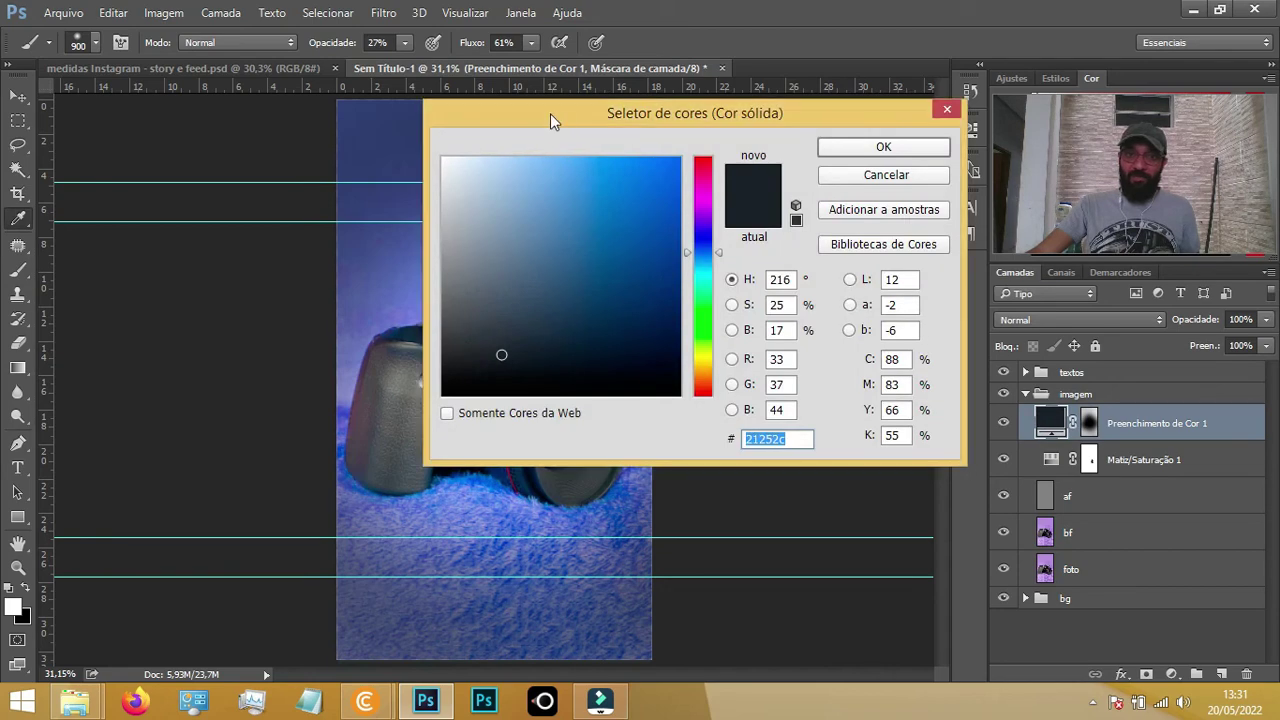
left_click_drag(526, 115, 731, 115)
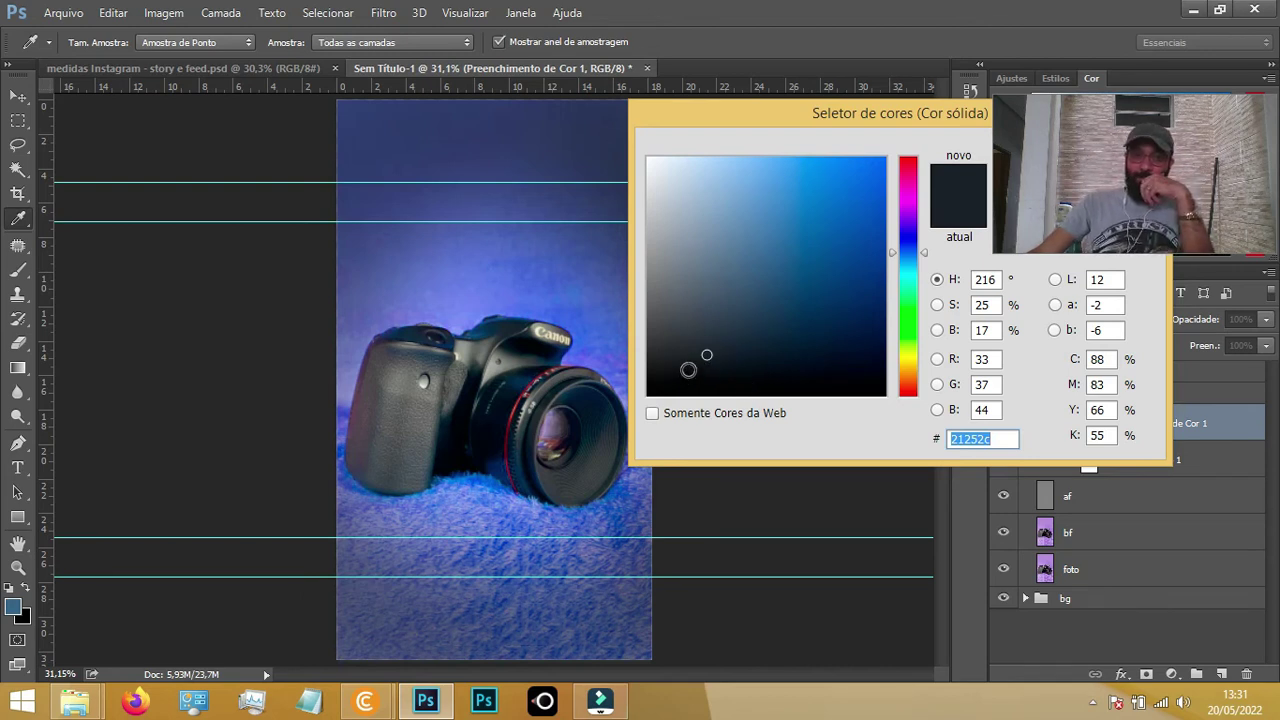
left_click(688, 370)
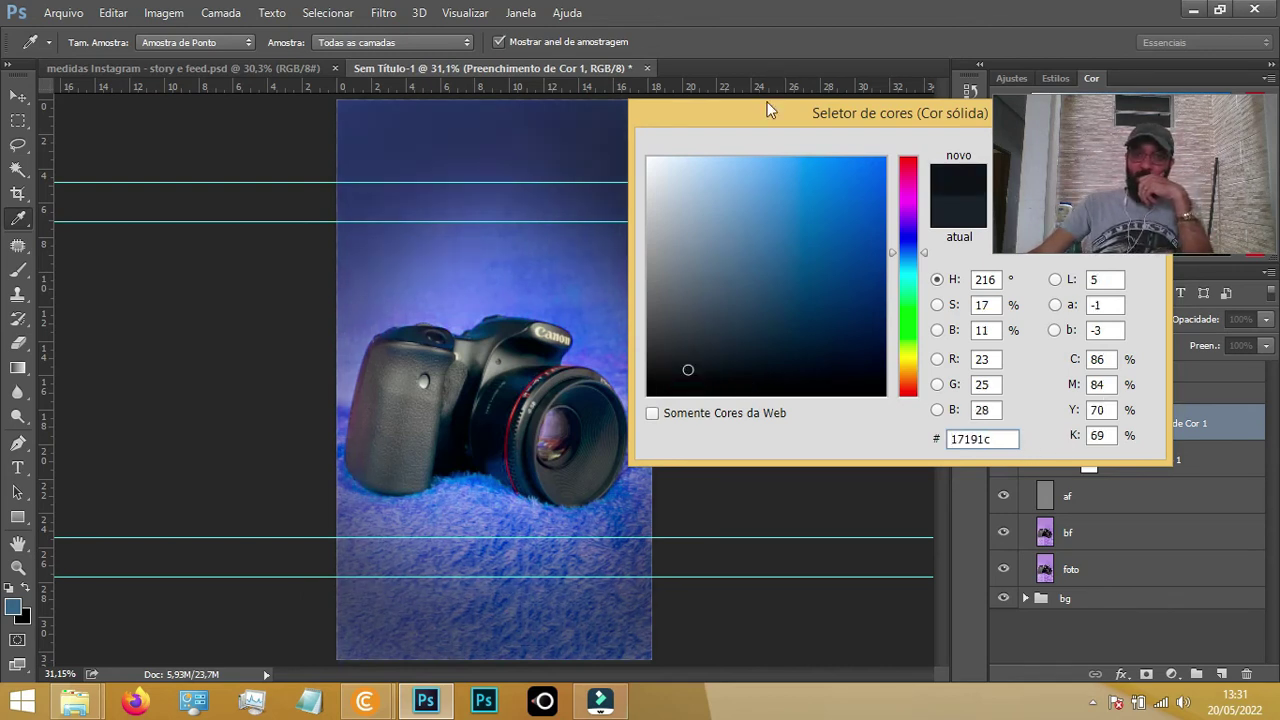
left_click_drag(768, 110, 563, 114)
left_click(896, 150)
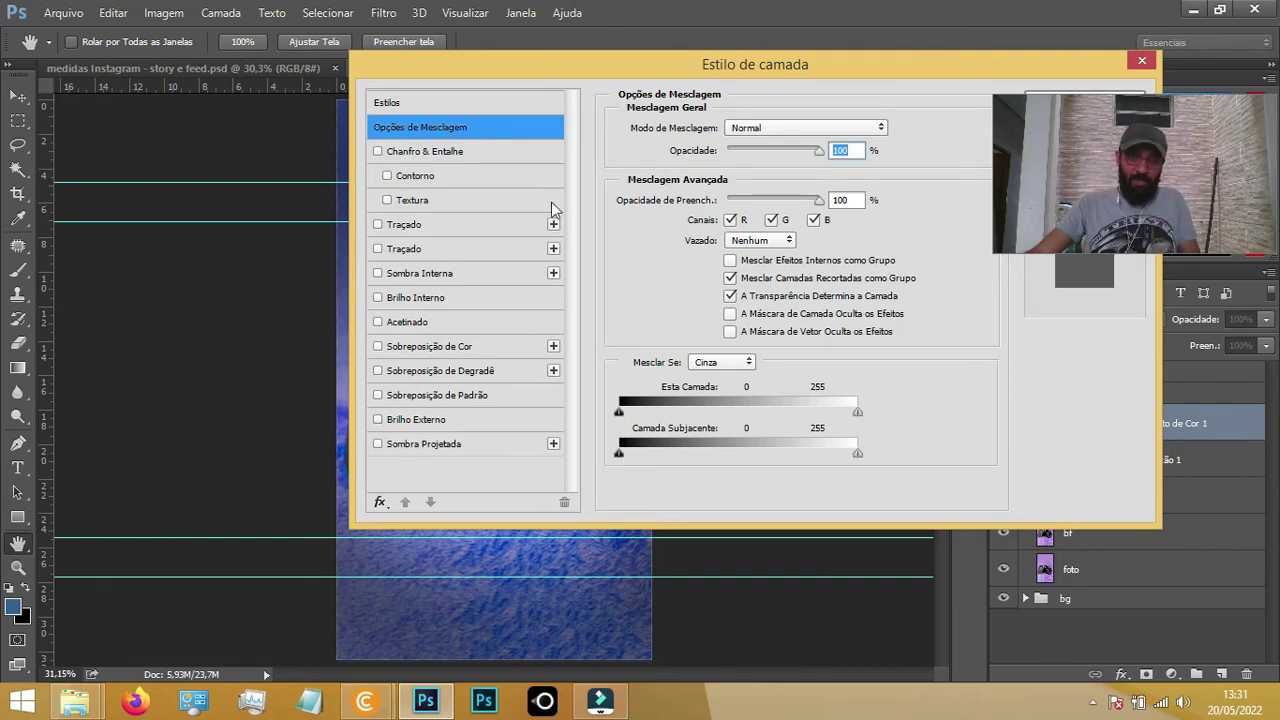
Split the Blend If underlying-layer sliders to 0/128 and 207/255, then apply
left_click_drag(472, 69, 727, 73)
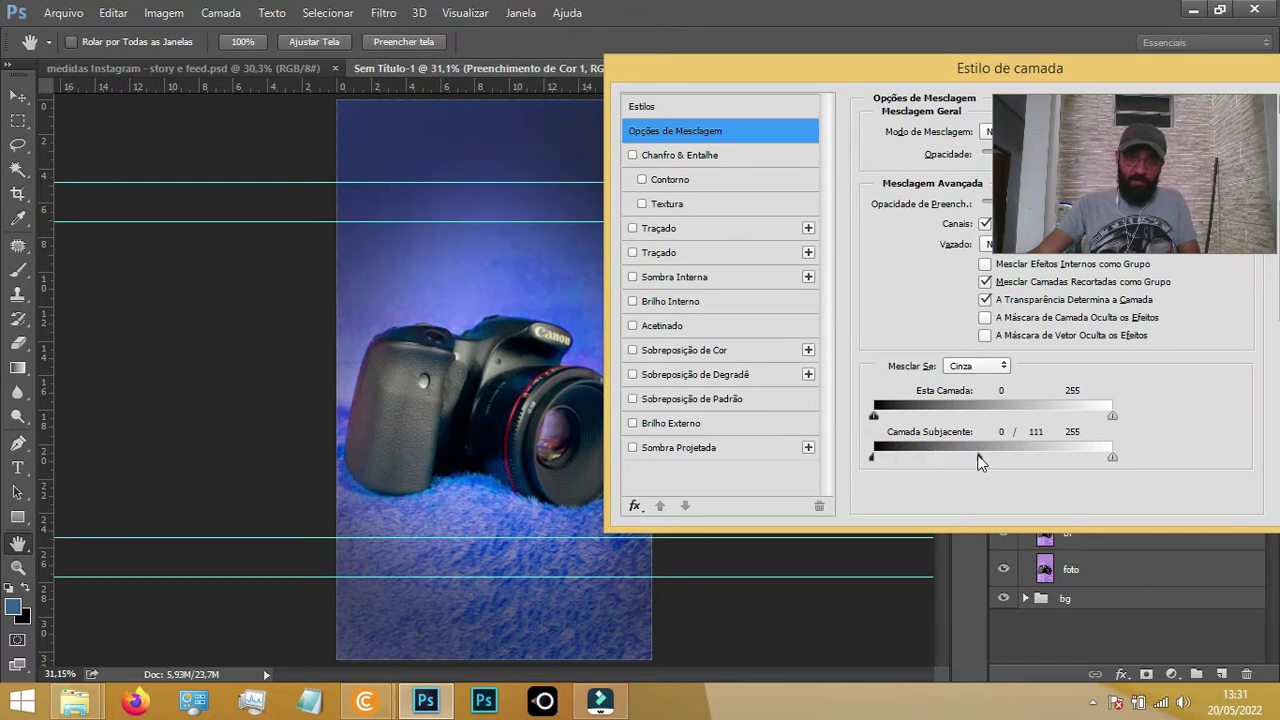
left_click_drag(985, 455, 989, 455)
mouse_move(989, 455)
left_mouse_down()
mouse_move(1060, 458)
mouse_move(995, 461)
left_mouse_up()
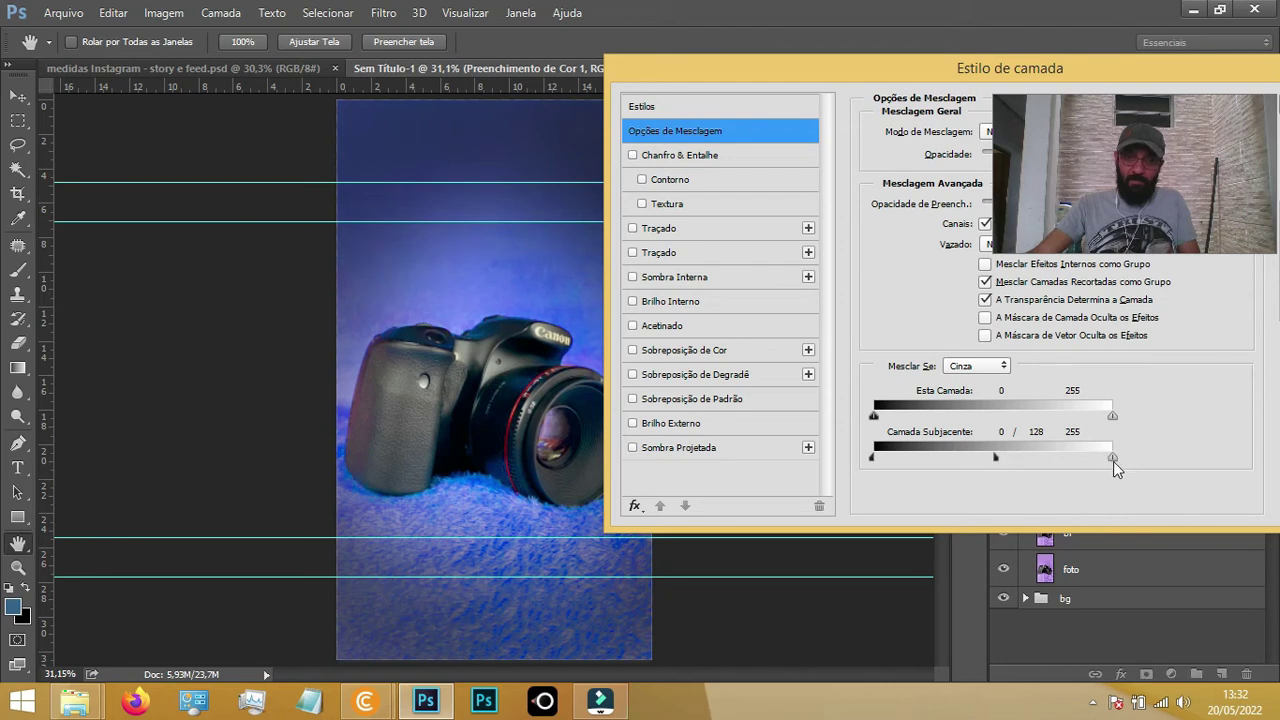
left_click_drag(1112, 460, 1037, 458)
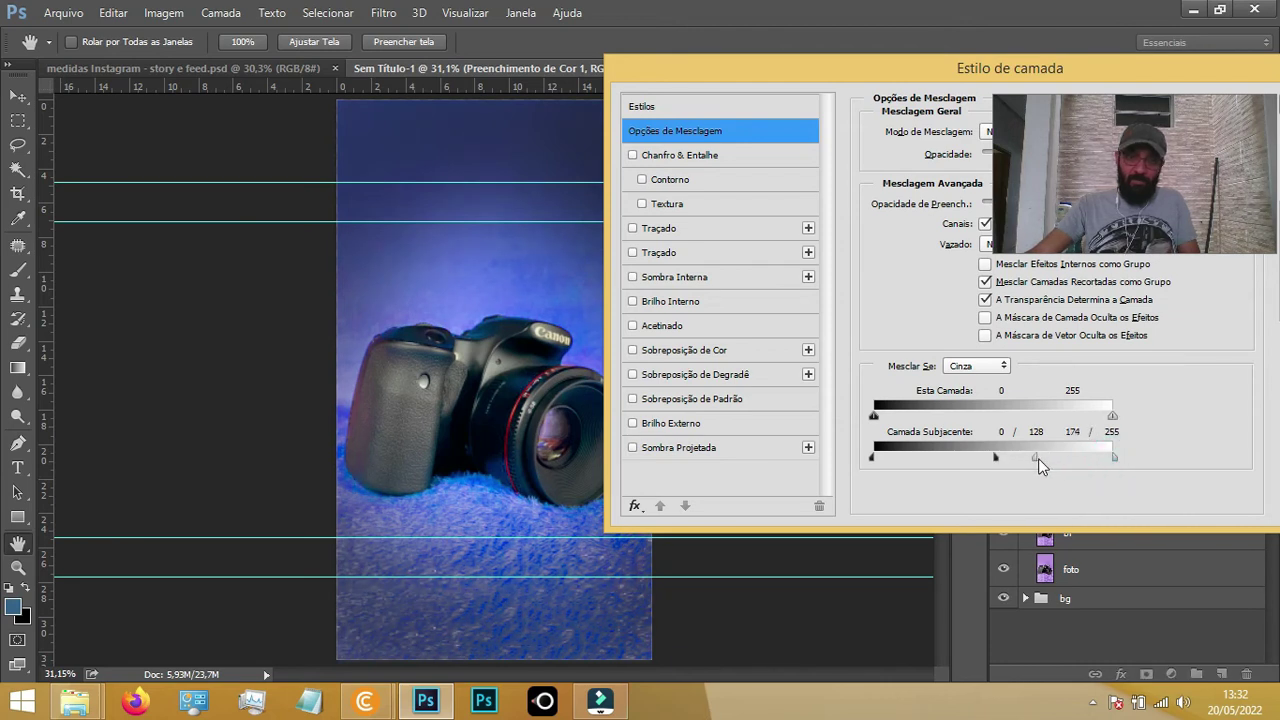
mouse_move(1050, 462)
left_mouse_down()
mouse_move(968, 460)
mouse_move(1046, 462)
left_mouse_up()
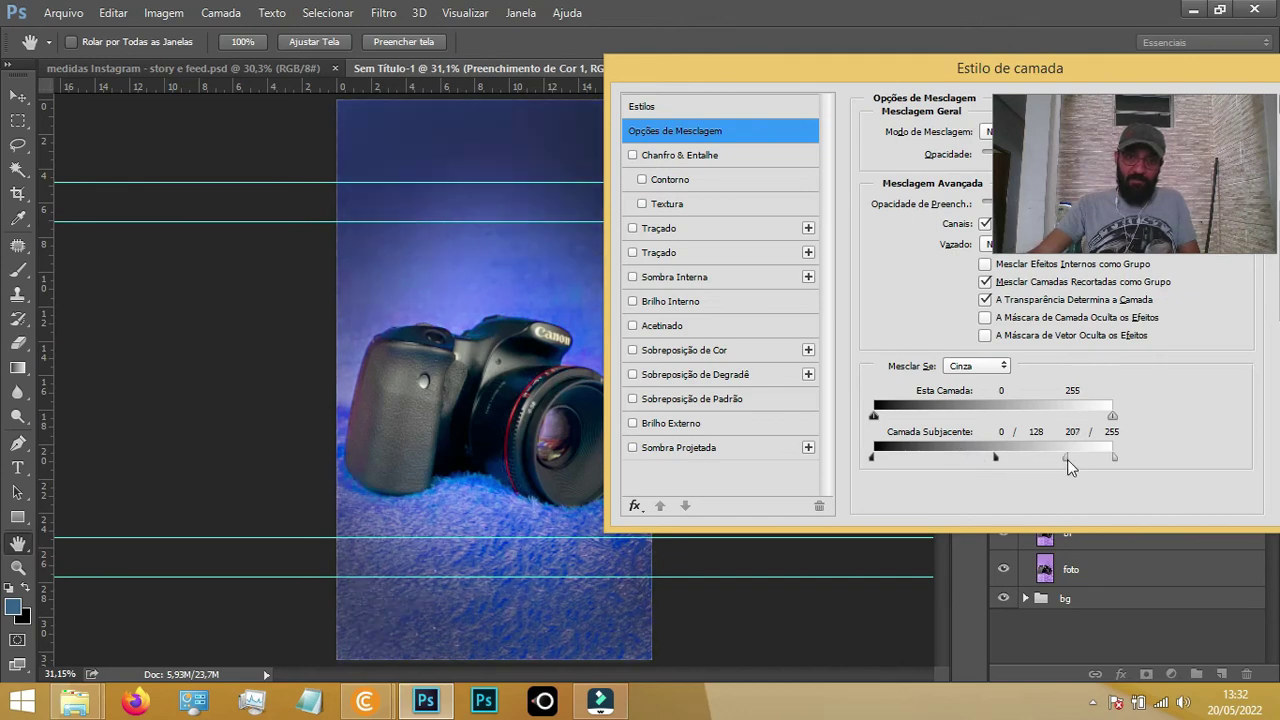
mouse_move(853, 70)
left_mouse_down()
mouse_move(686, 22)
mouse_move(486, 82)
left_mouse_up()
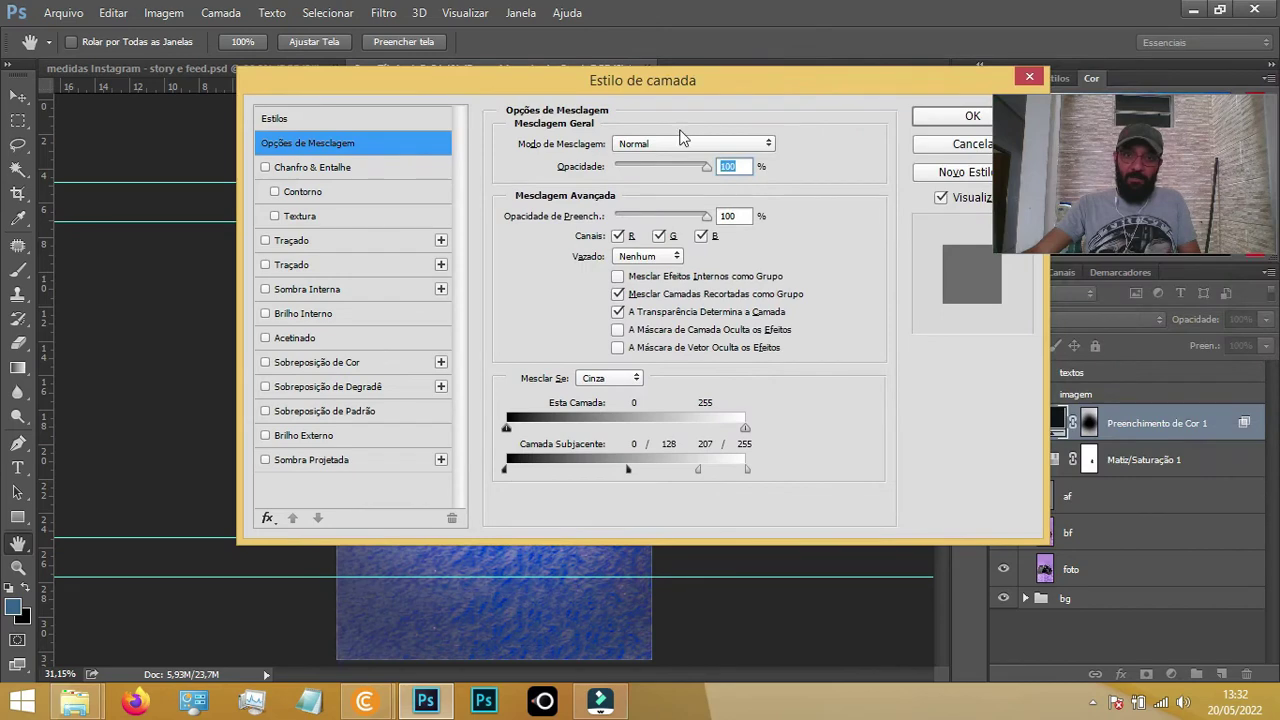
left_click(940, 117)
Recolour the vignette fill to an even darker near-black, 0e0e0f
double_click(1057, 415)
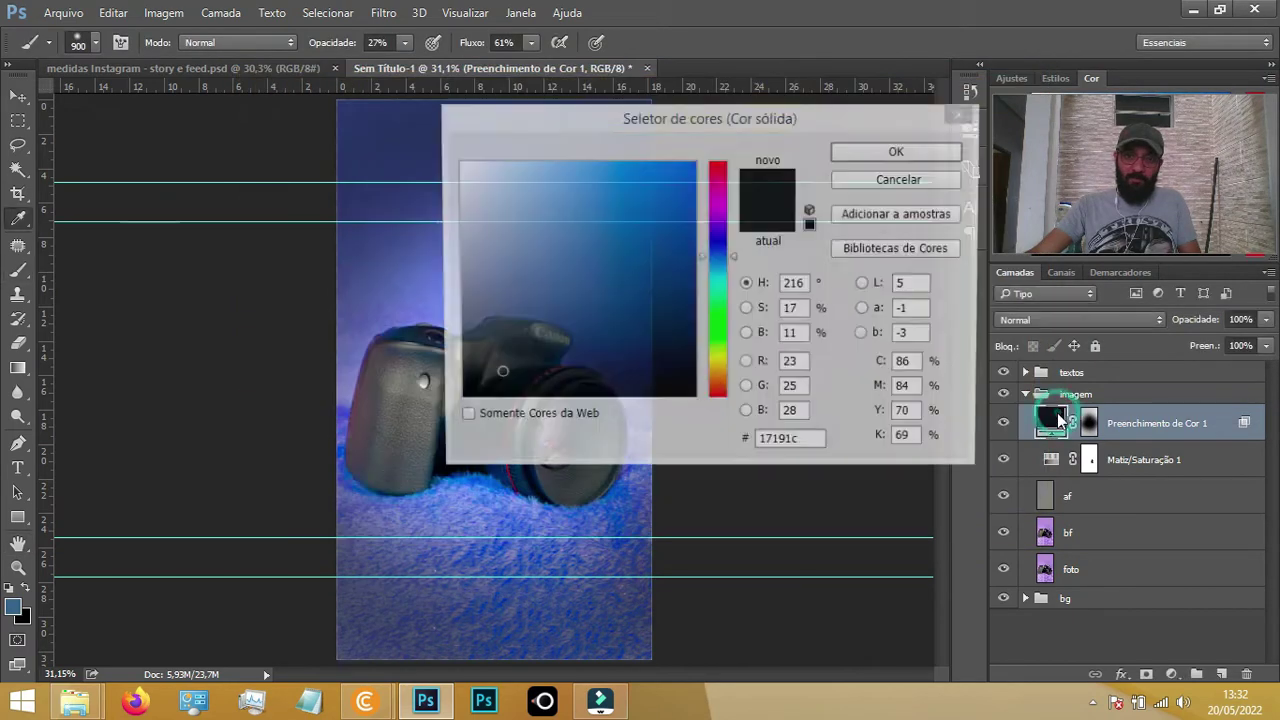
left_click_drag(583, 112, 786, 112)
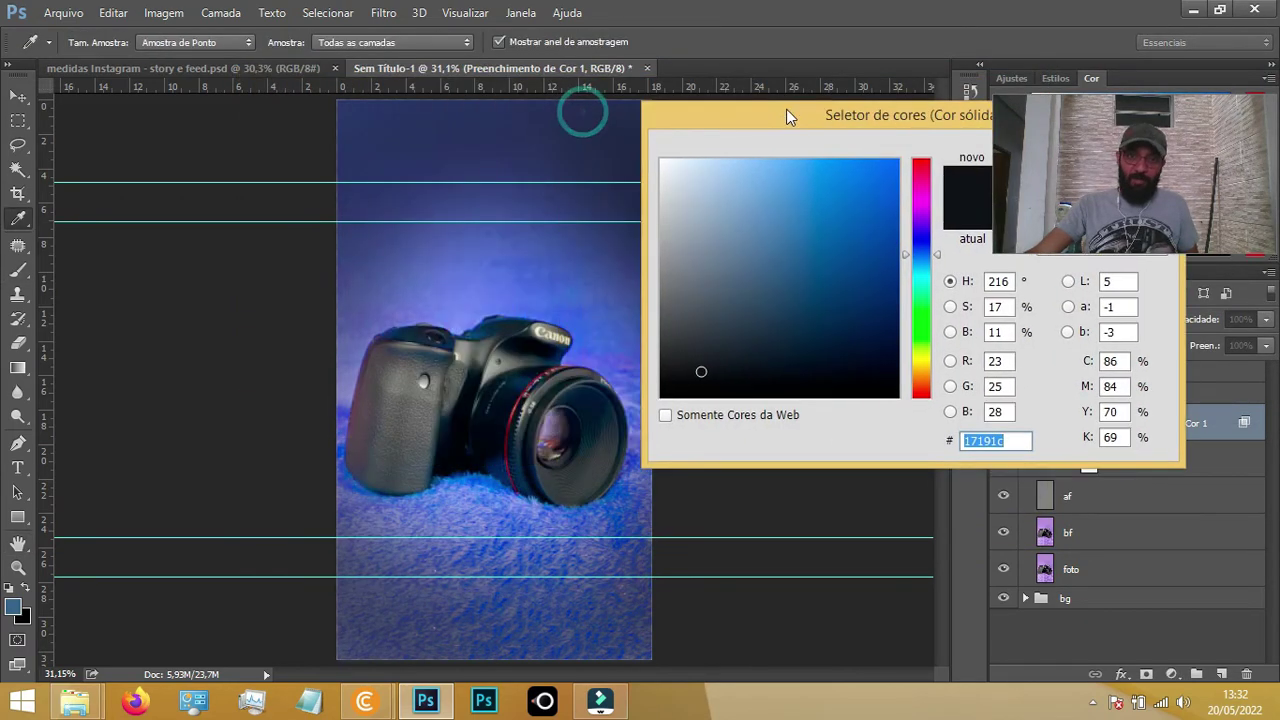
left_click(690, 379)
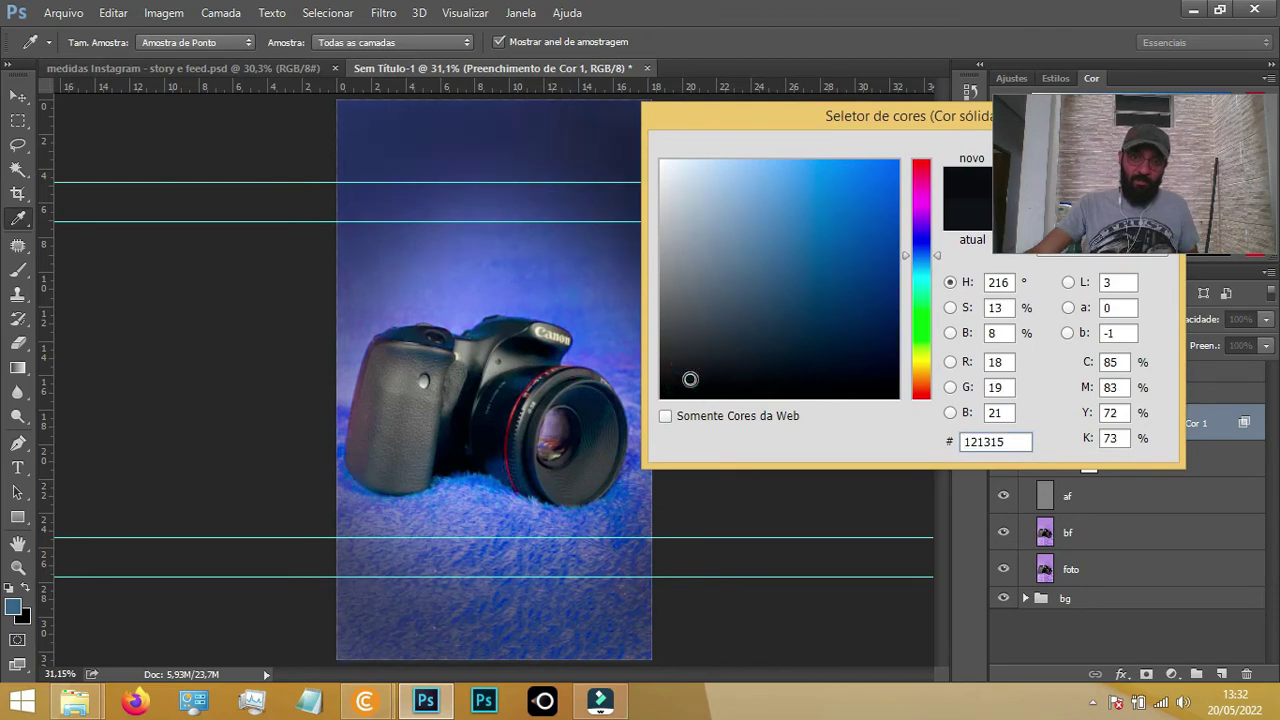
left_click(680, 385)
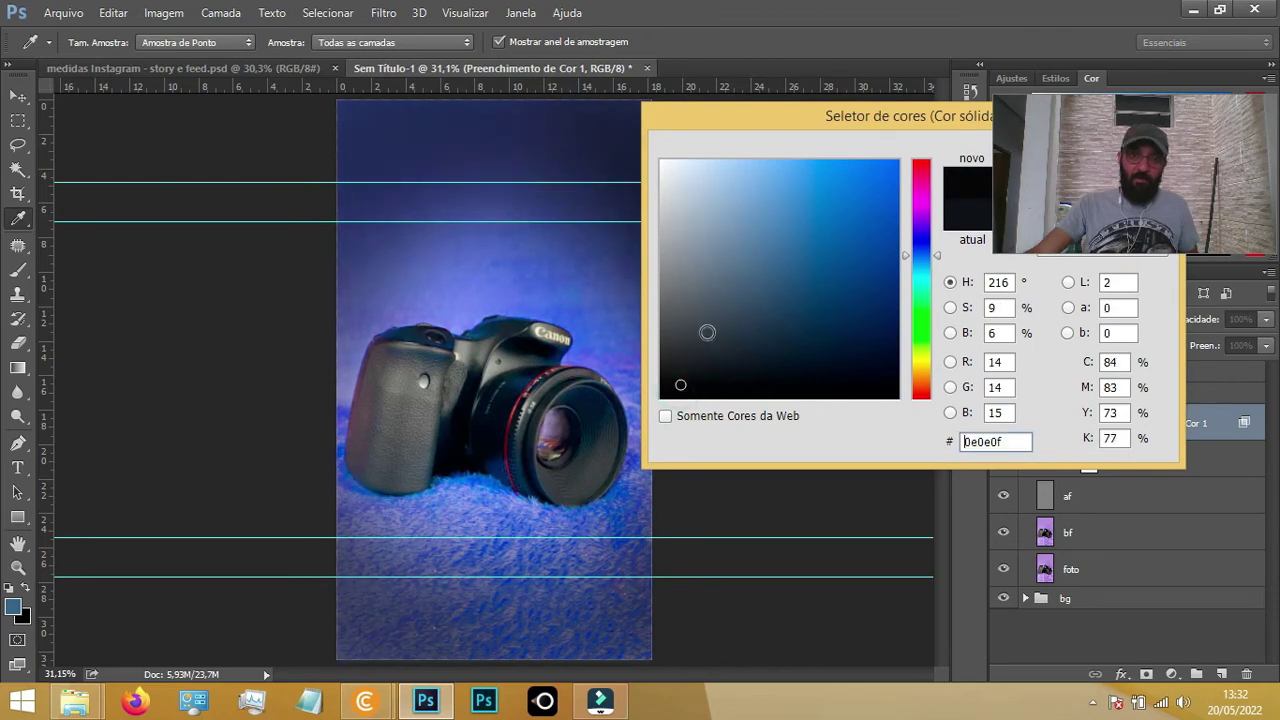
left_click_drag(707, 118, 428, 127)
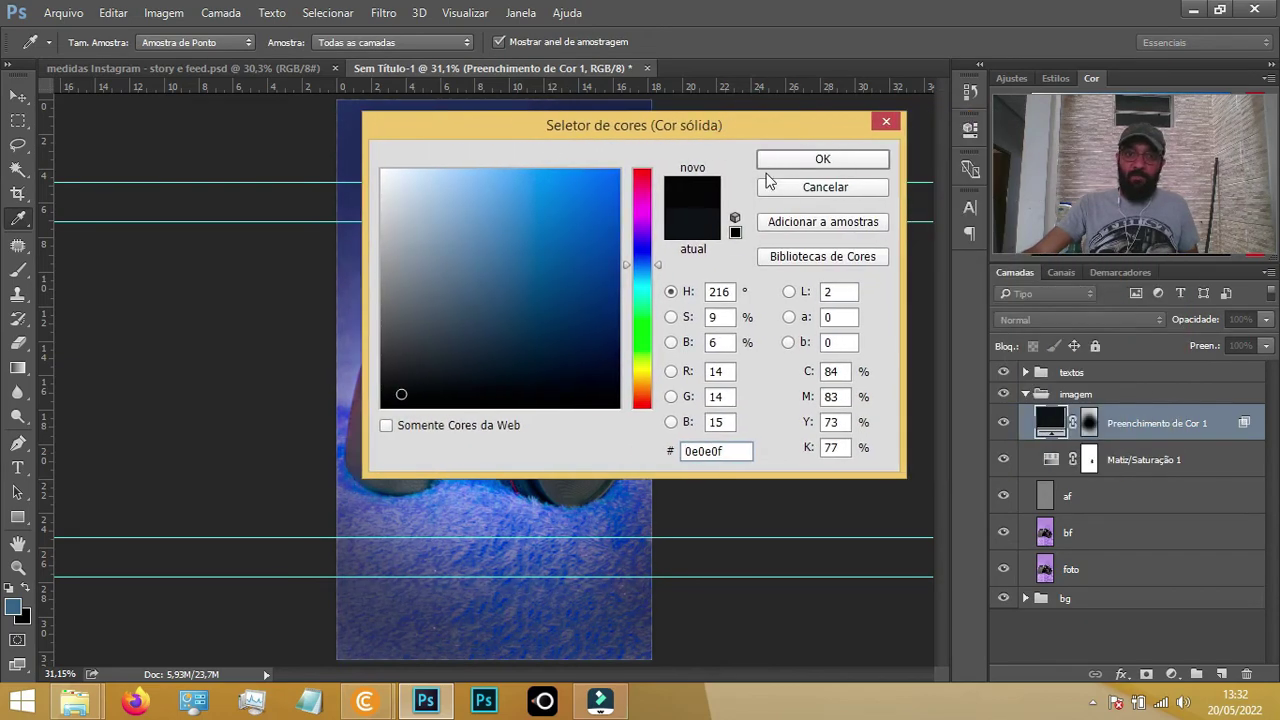
left_click(830, 160)
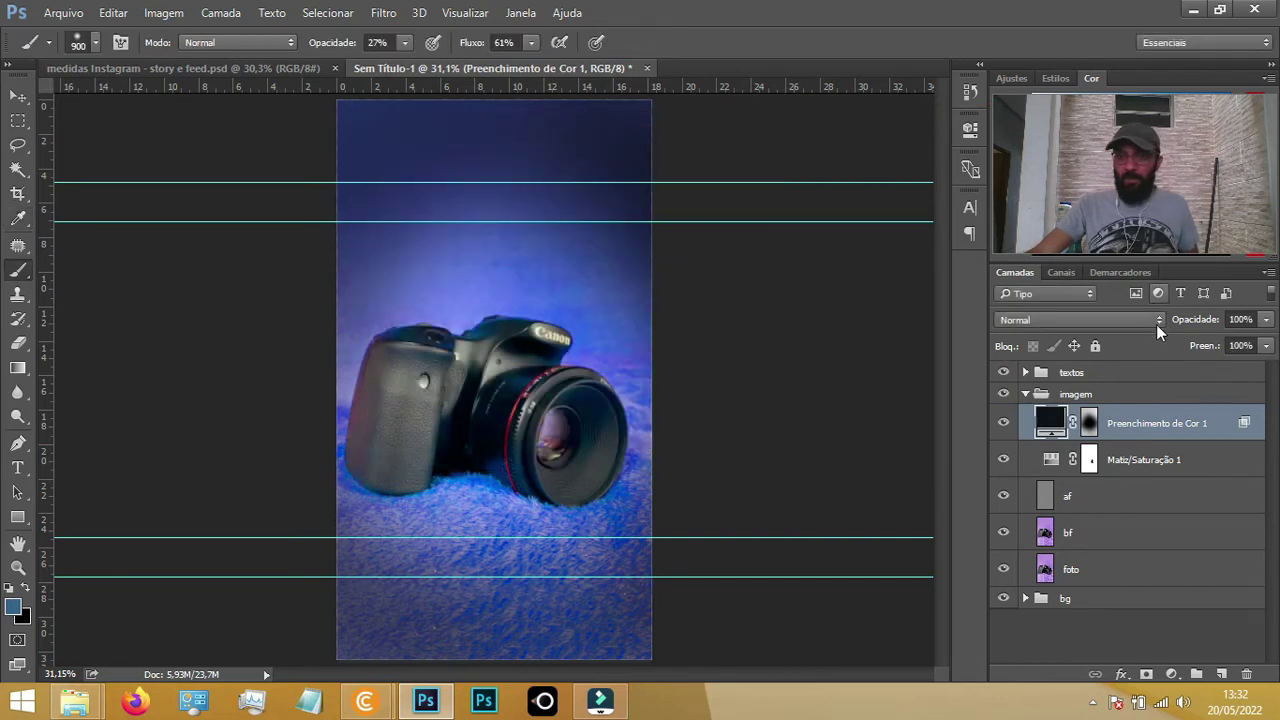
Lower the vignette fill's opacity slightly and add an empty Camada 2 layer above it
left_click_drag(1207, 328, 1199, 327)
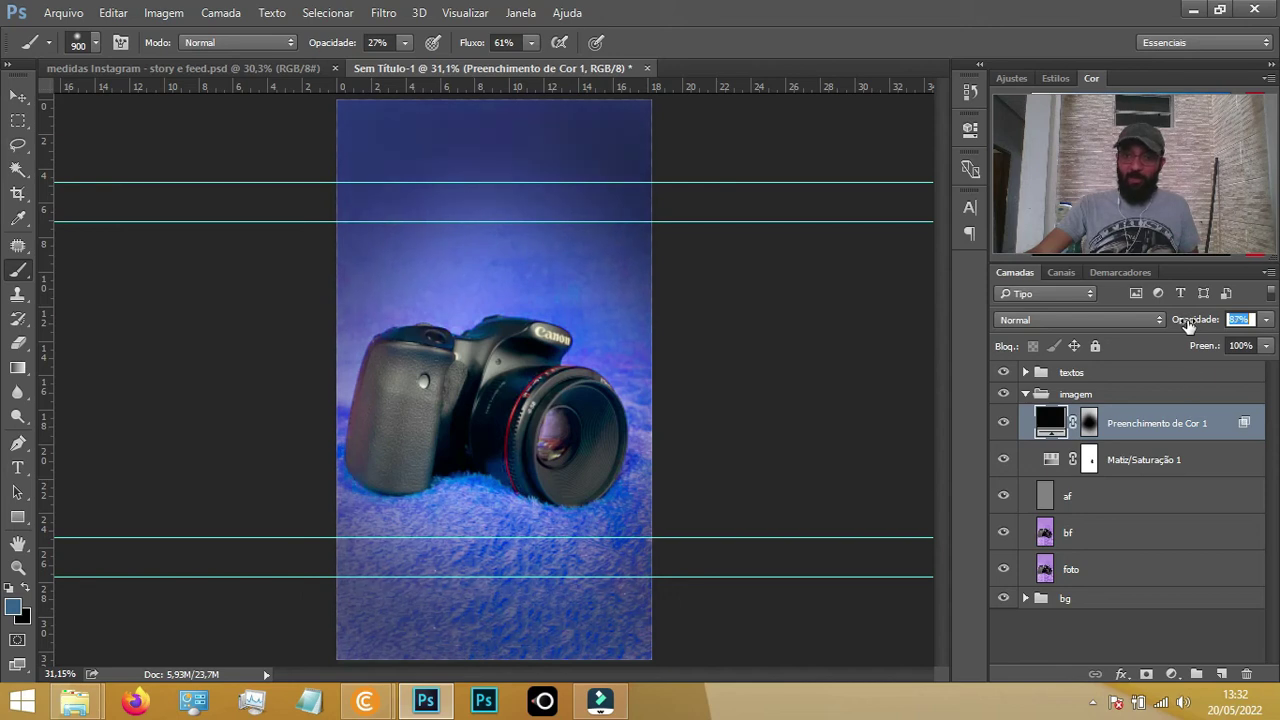
left_click(1222, 674)
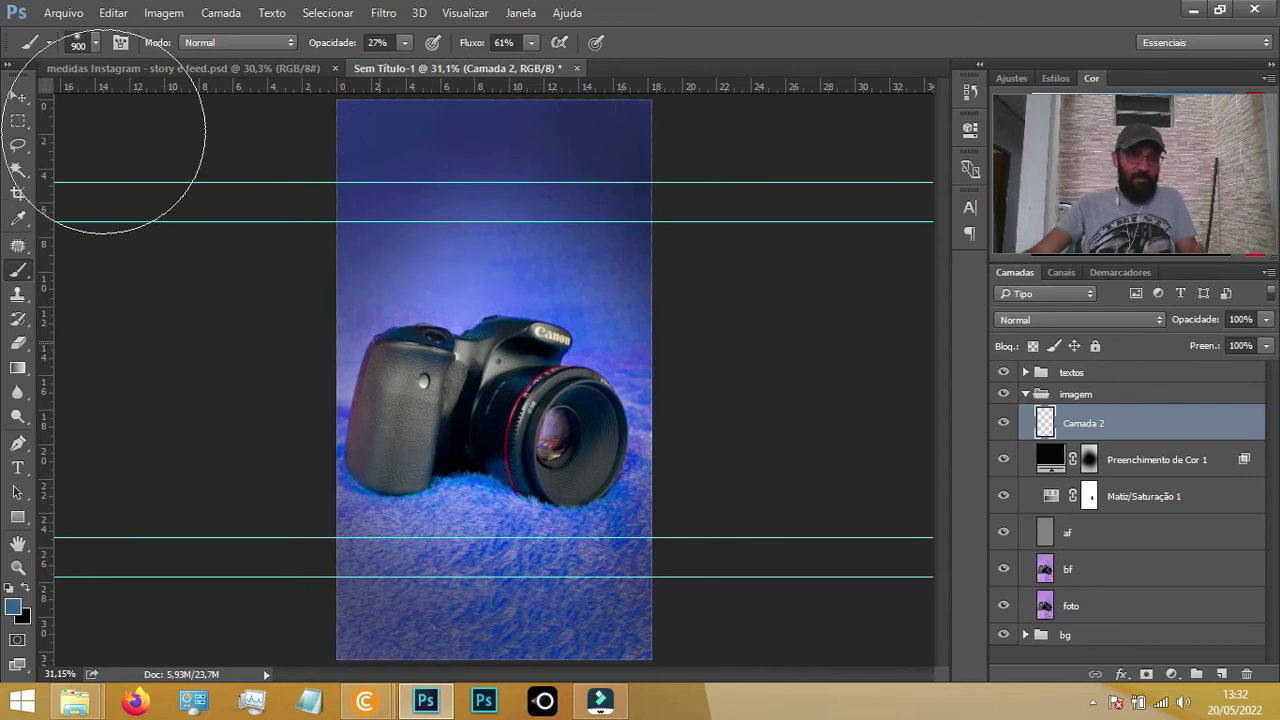
Paint soft navy darkening on Camada 2 at reduced opacity, then group it with Preenchimento de Cor 1
key("d")
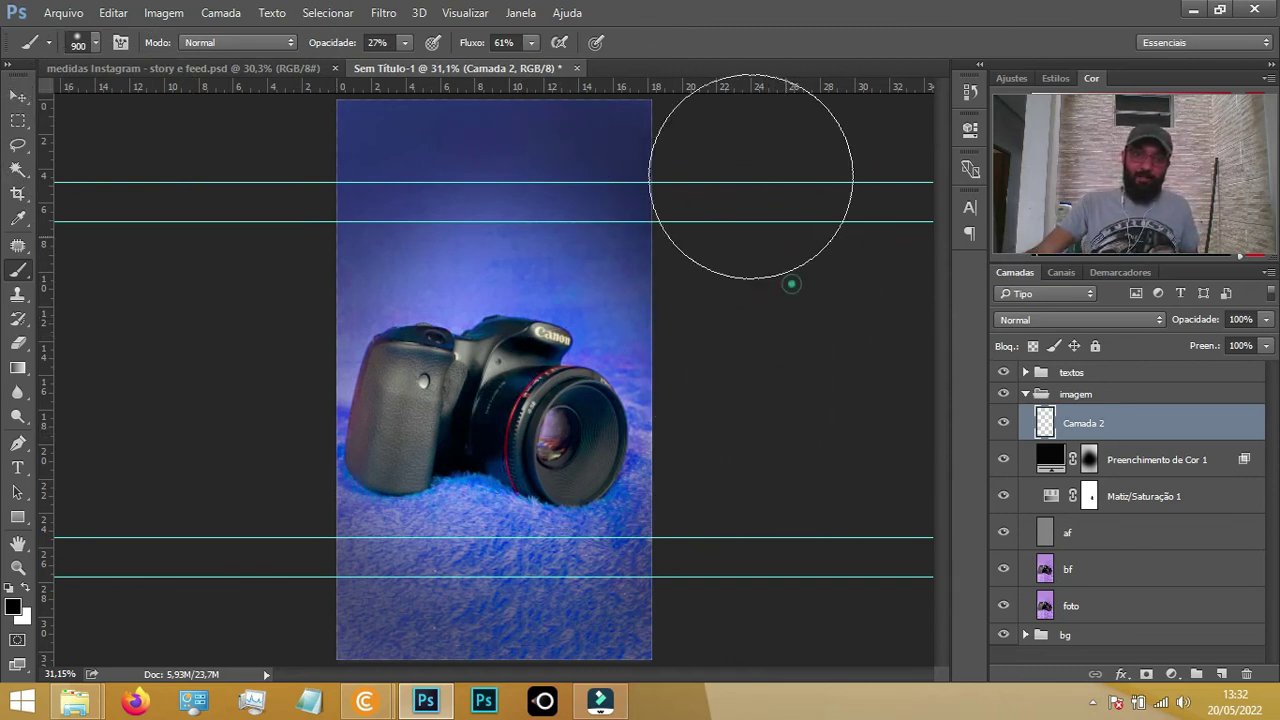
left_click_drag(751, 176, 216, 338)
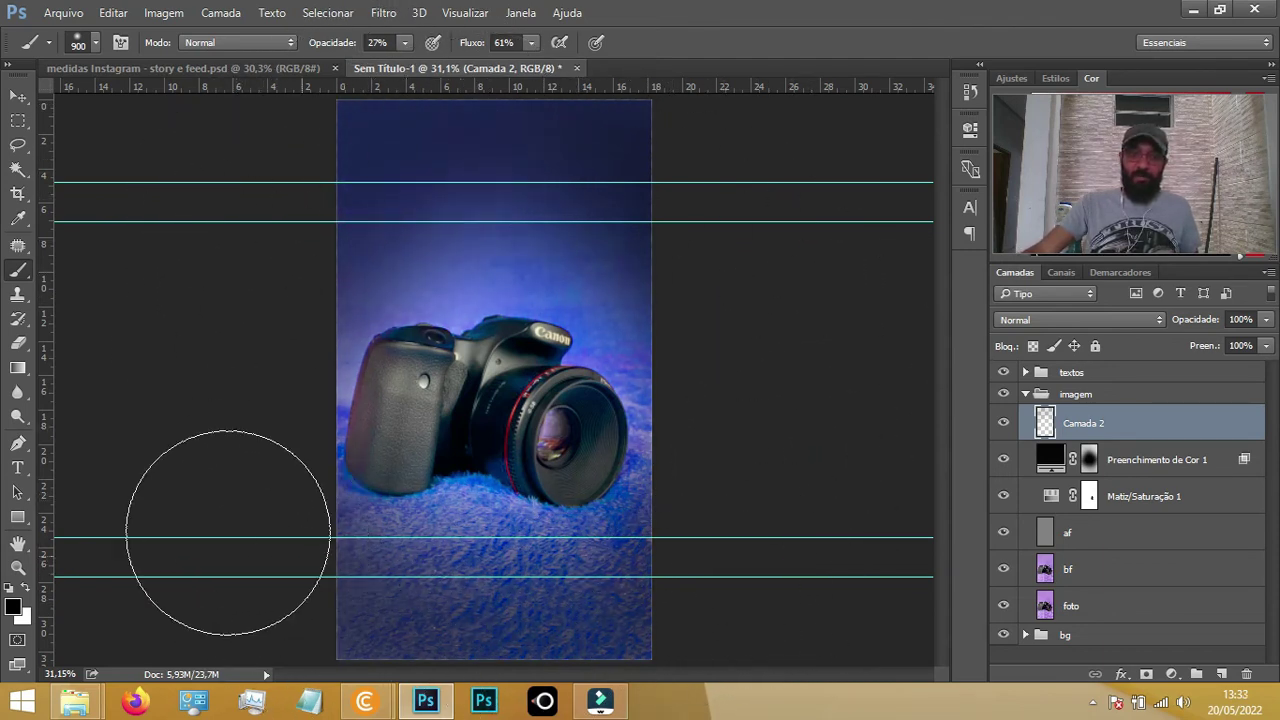
mouse_move(1210, 322)
left_mouse_down()
mouse_move(1196, 327)
mouse_move(1214, 327)
left_mouse_up()
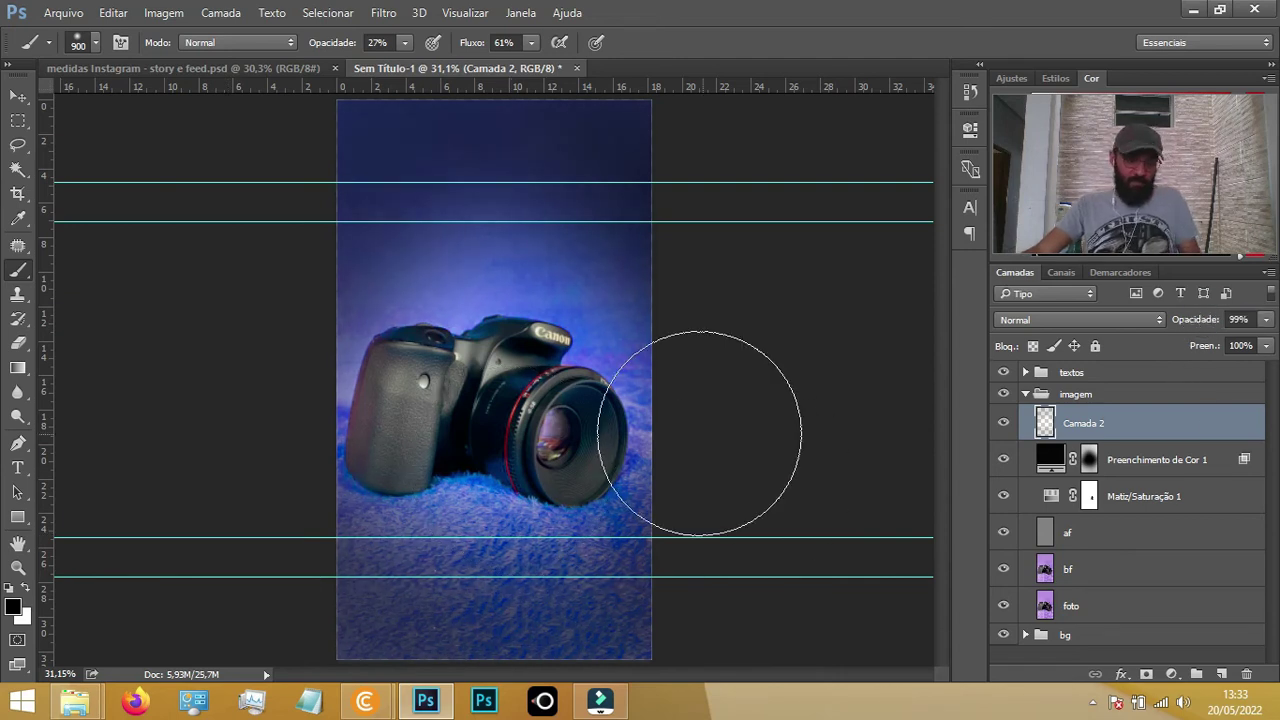
left_click(648, 393, "alt")
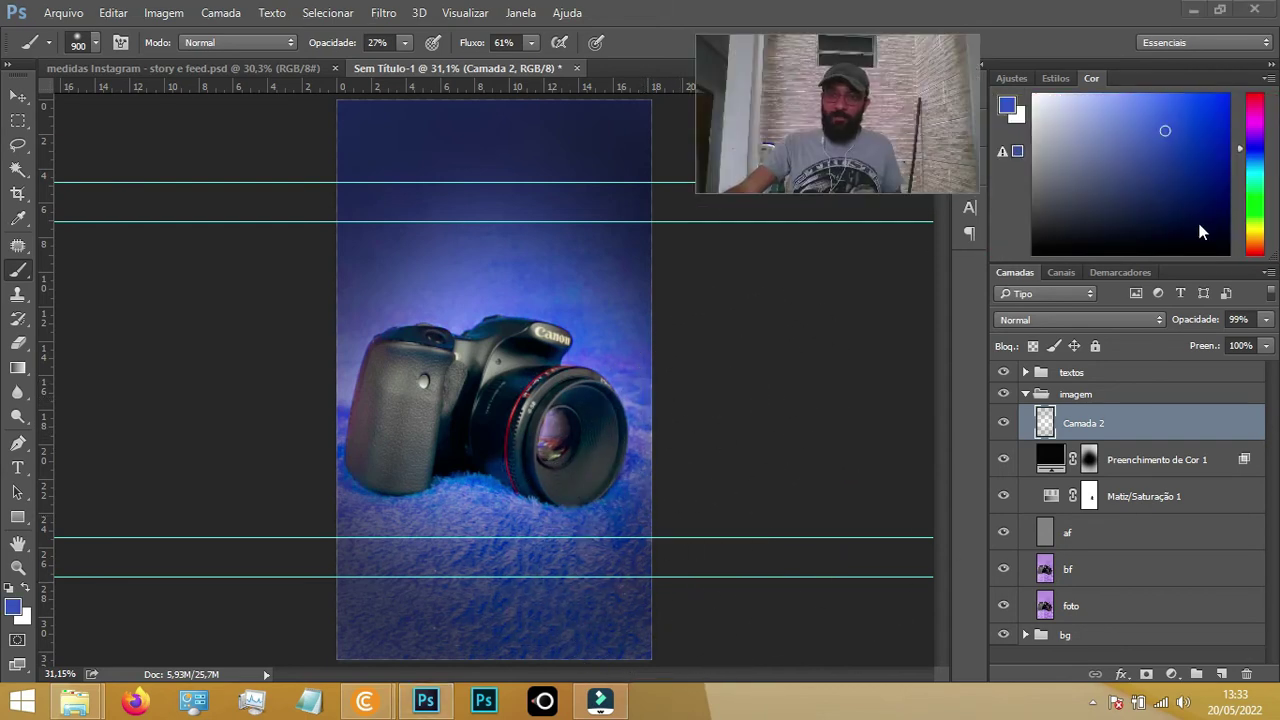
left_click(1208, 230)
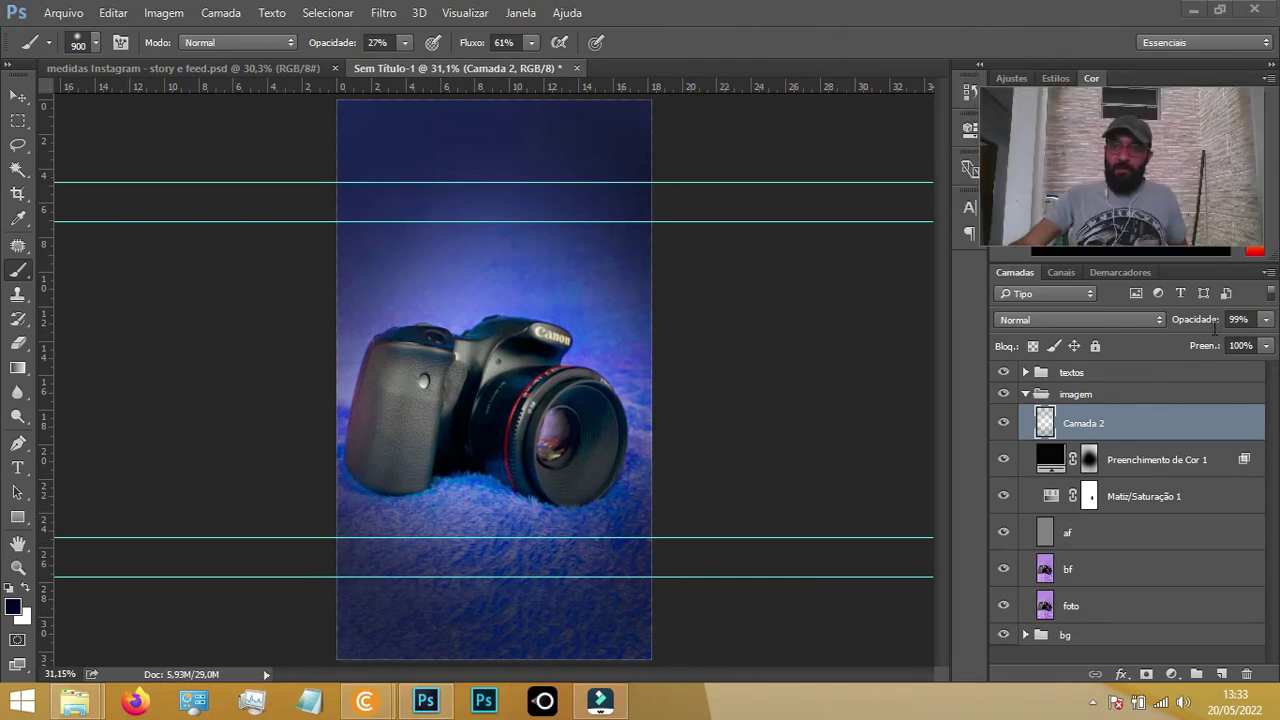
mouse_move(1205, 321)
left_mouse_down()
mouse_move(1188, 325)
mouse_move(1200, 325)
left_mouse_up()
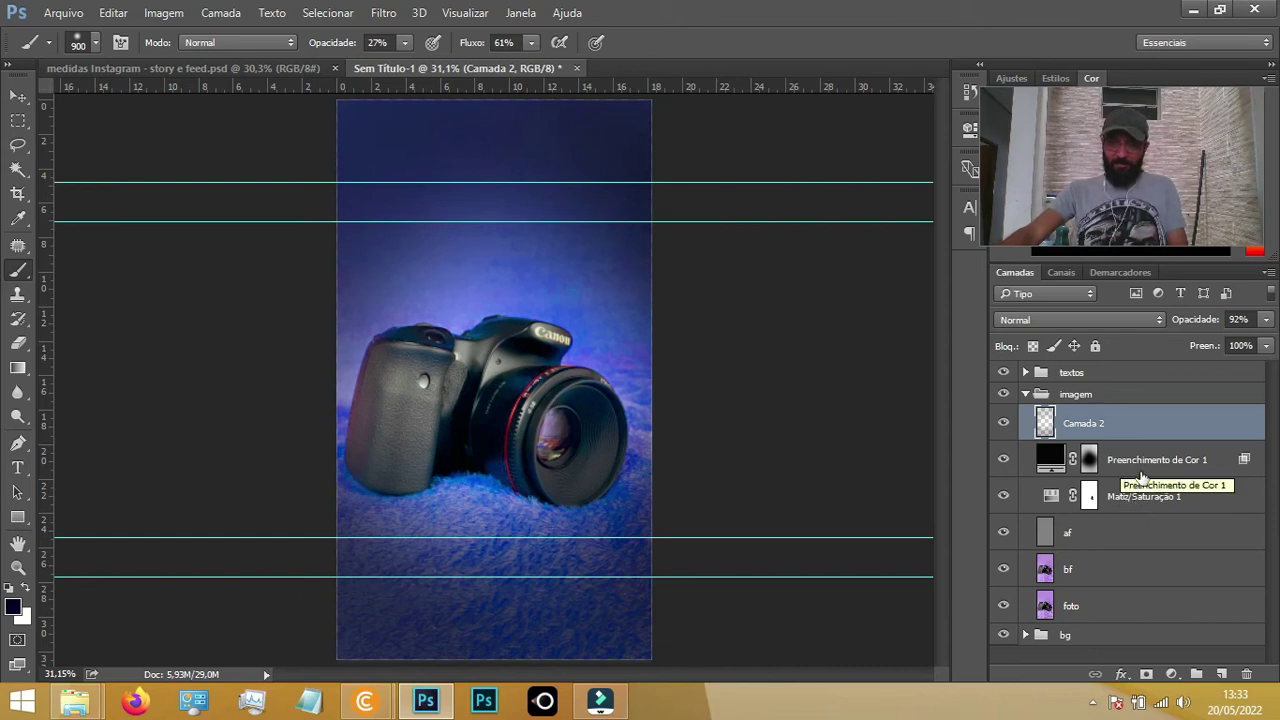
left_click(1162, 466, "shift")
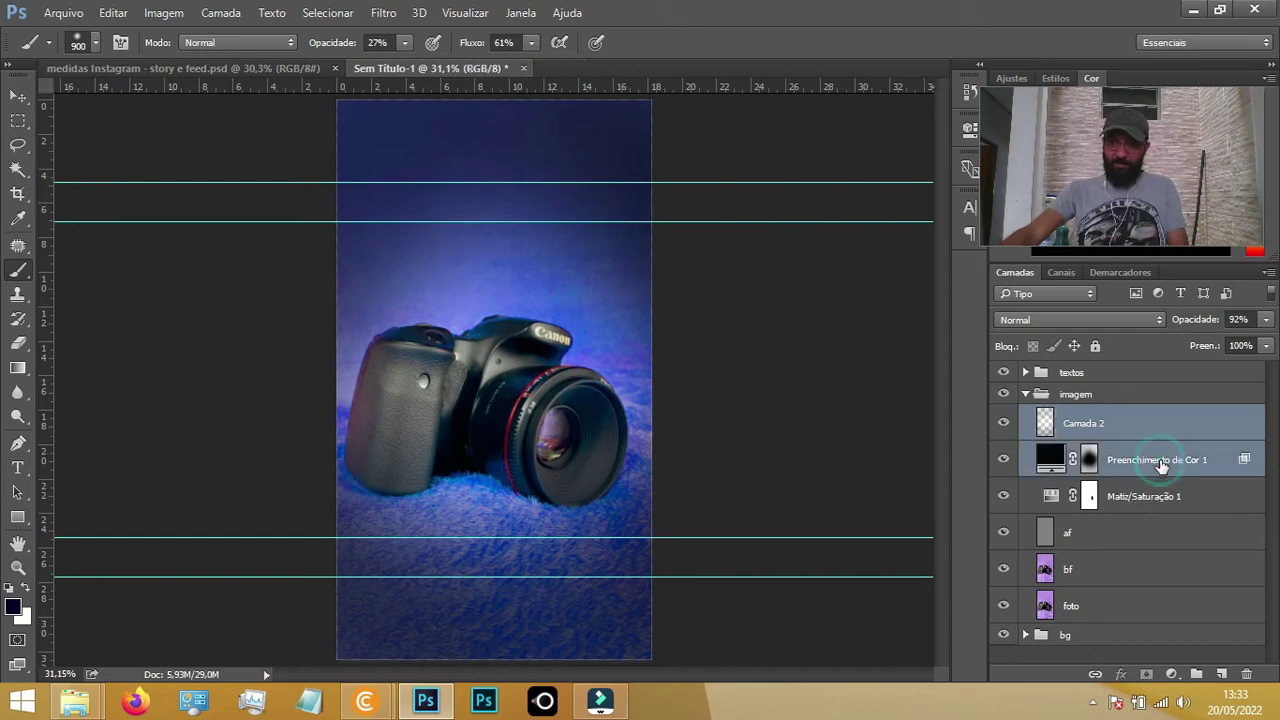
key("ctrl+g")
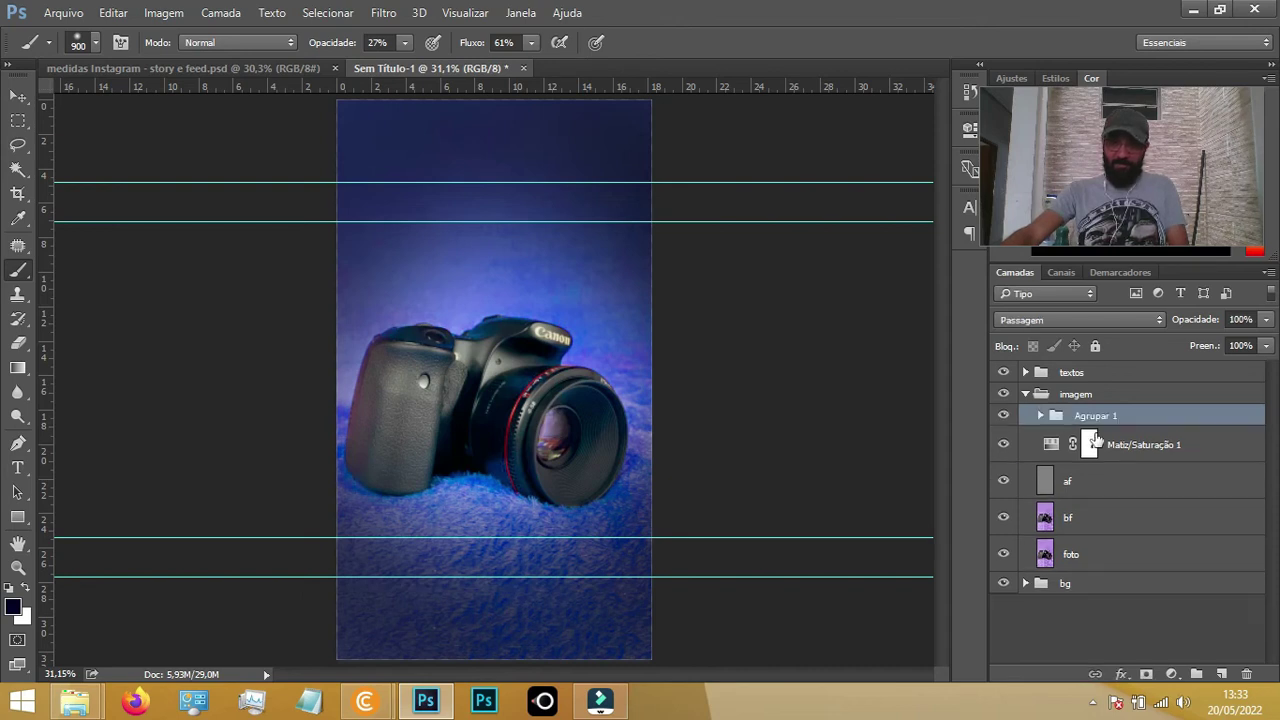
Rename the group vinheta, hide it, and stamp the visible layers into a merged layer above af
double_click(1107, 416)
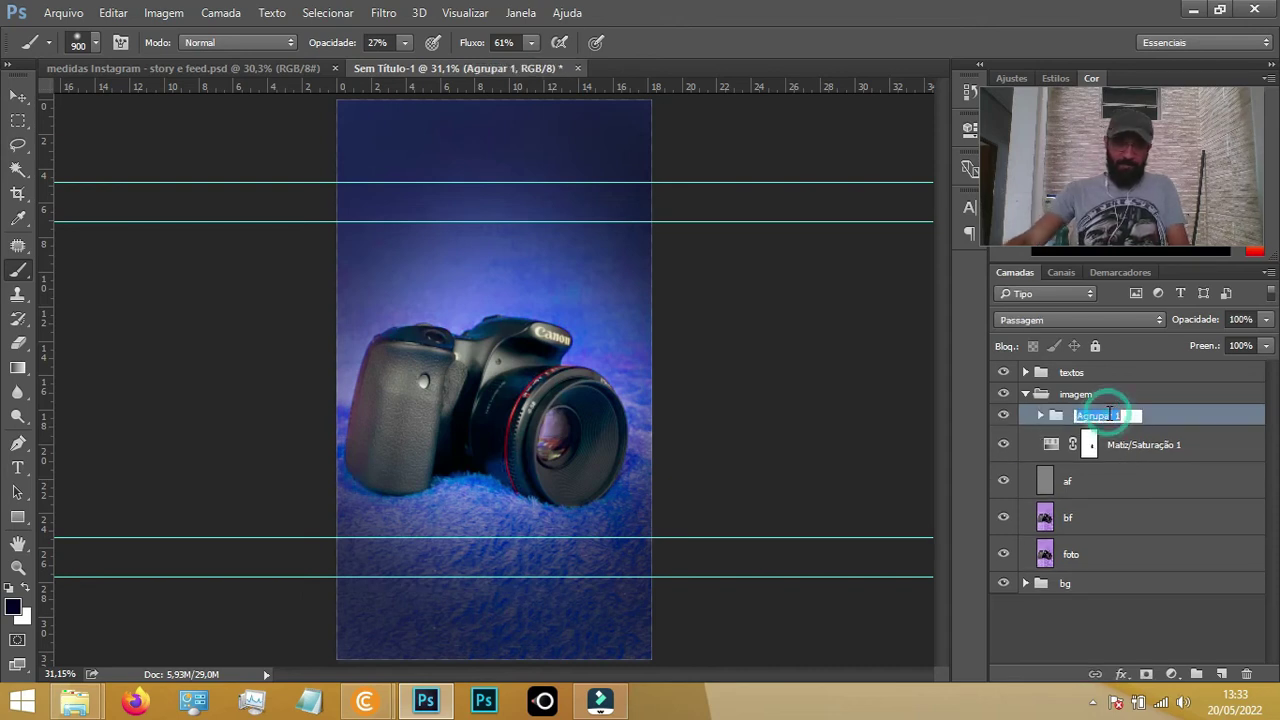
type("vinheta")
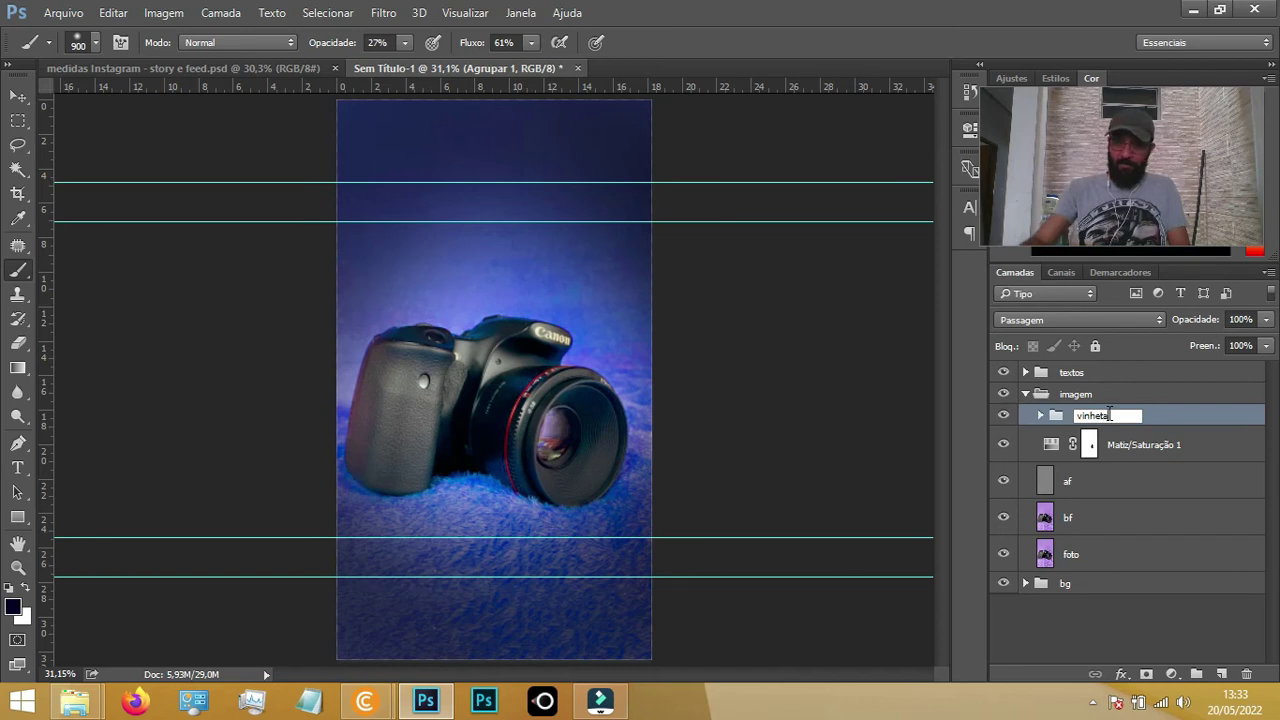
key("Return")
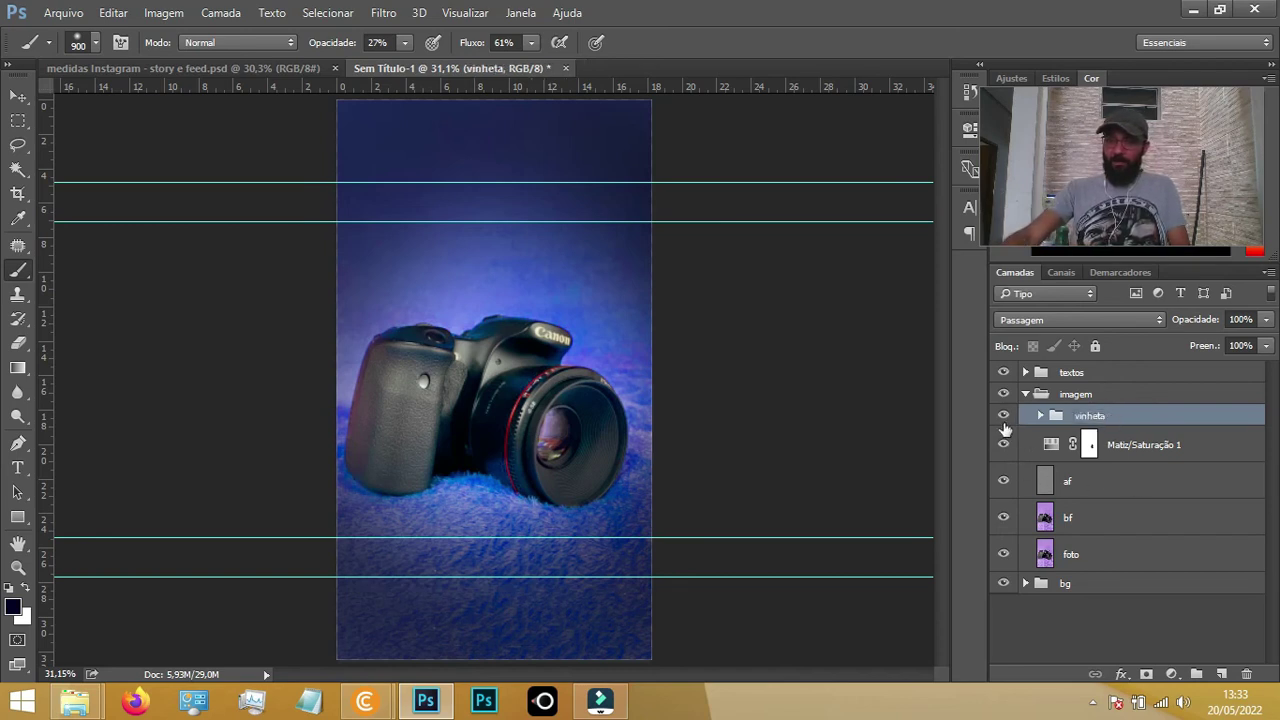
left_click(1003, 416)
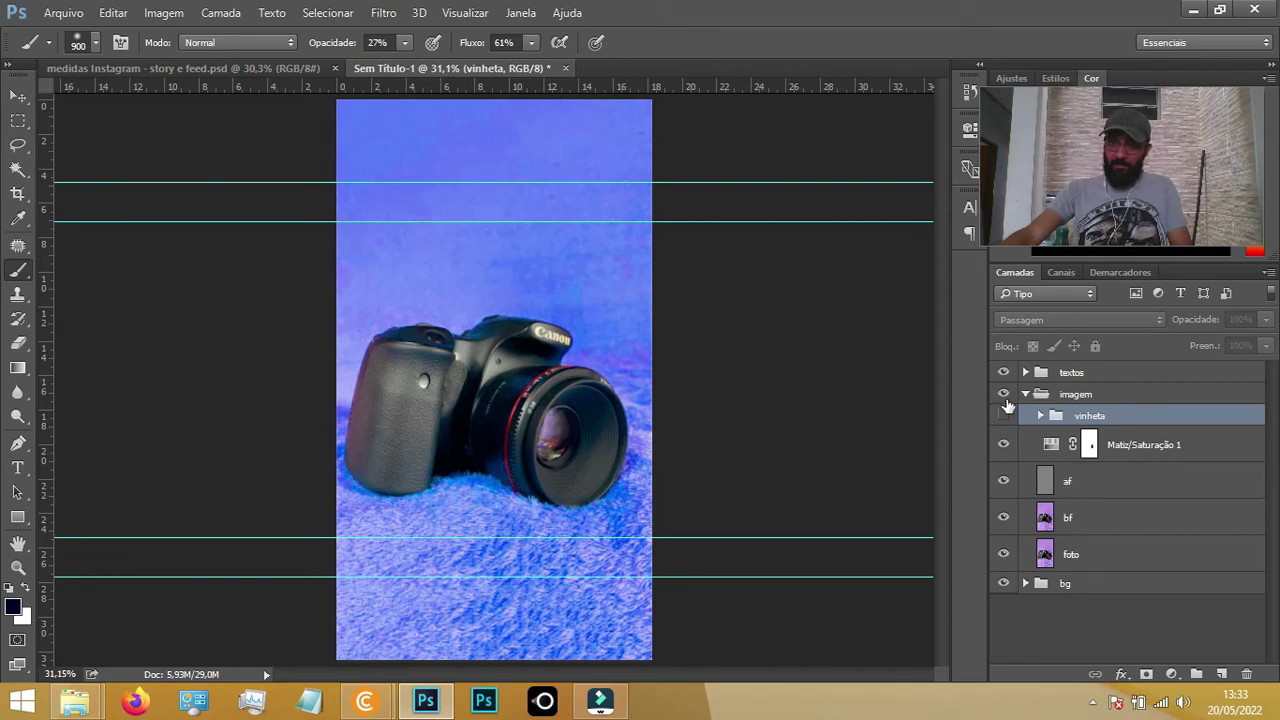
left_click(1072, 484)
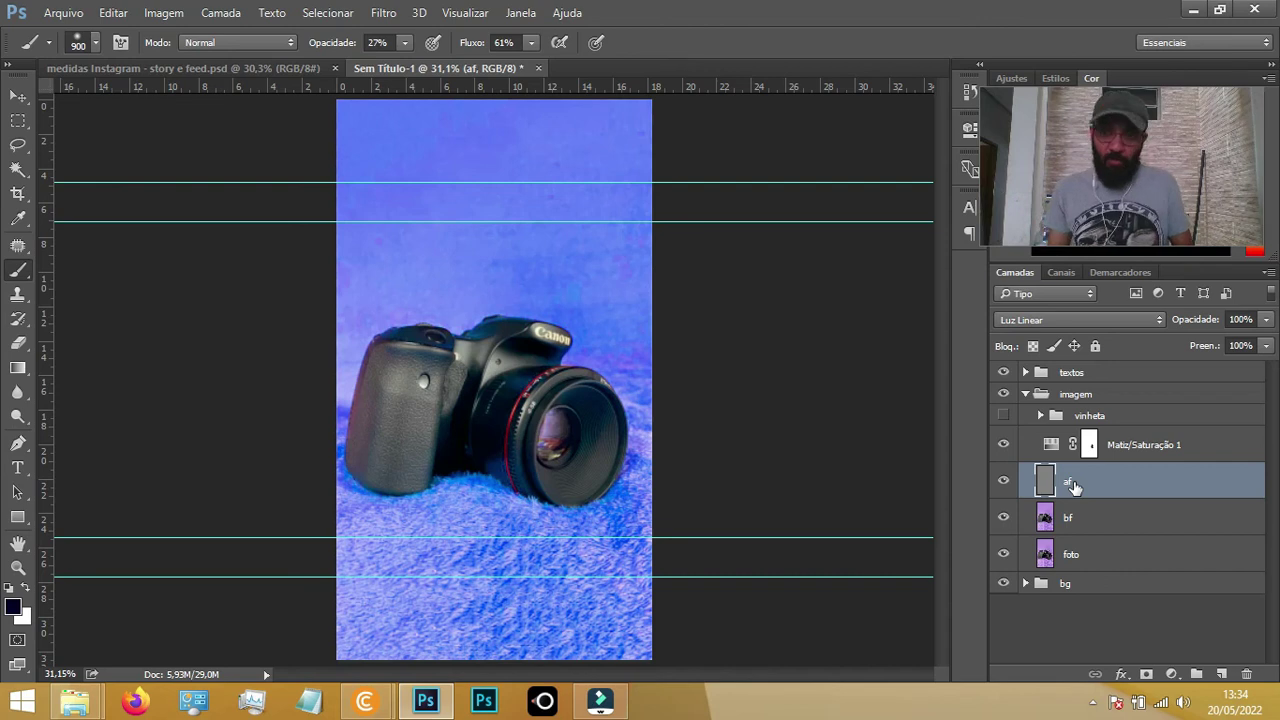
key("ctrl+shift+alt+e")
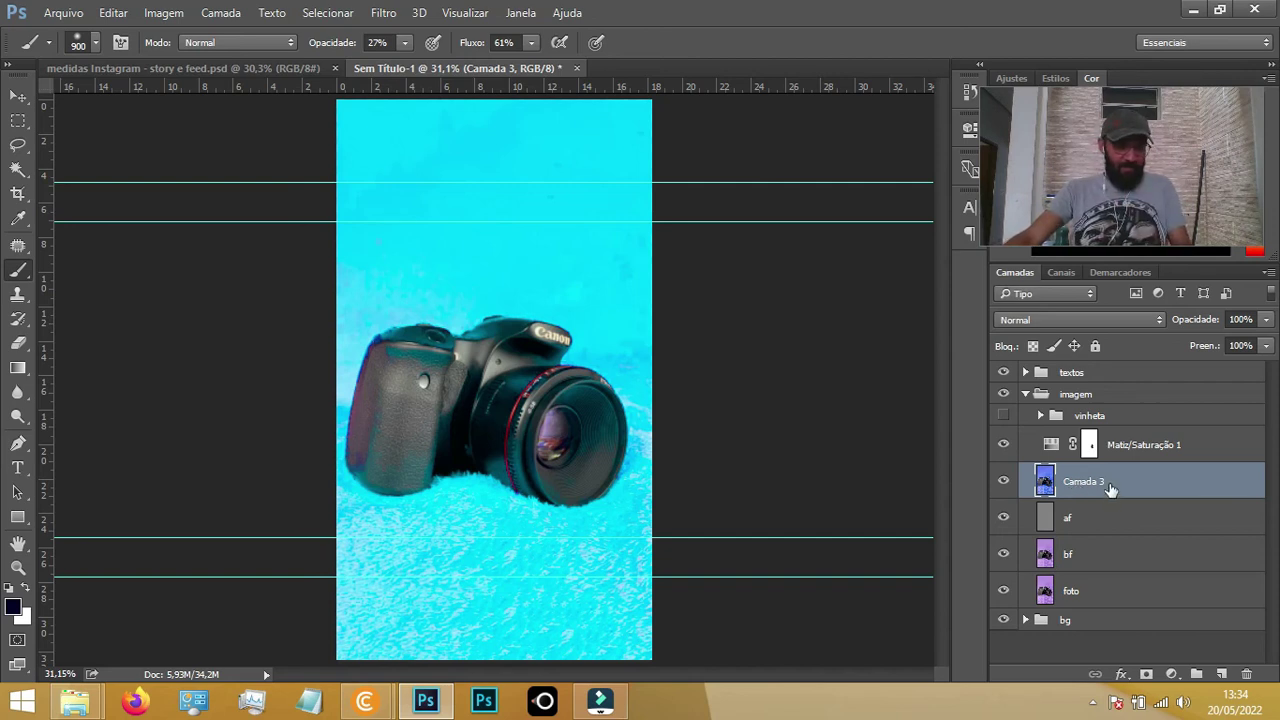
Delete the misplaced merged layer and stamp a new Camada 3 above Matiz/Saturação 1
key("Delete")
left_click(1130, 447)
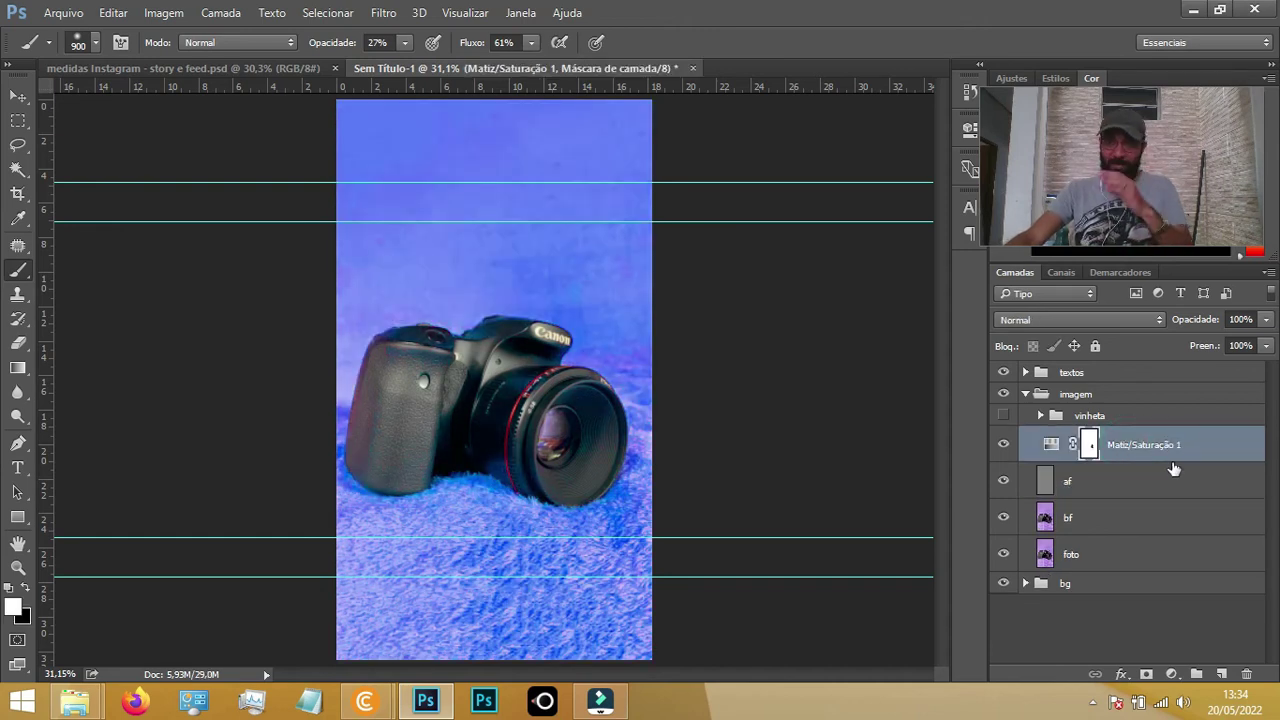
left_click_drag(1174, 469, 1172, 457)
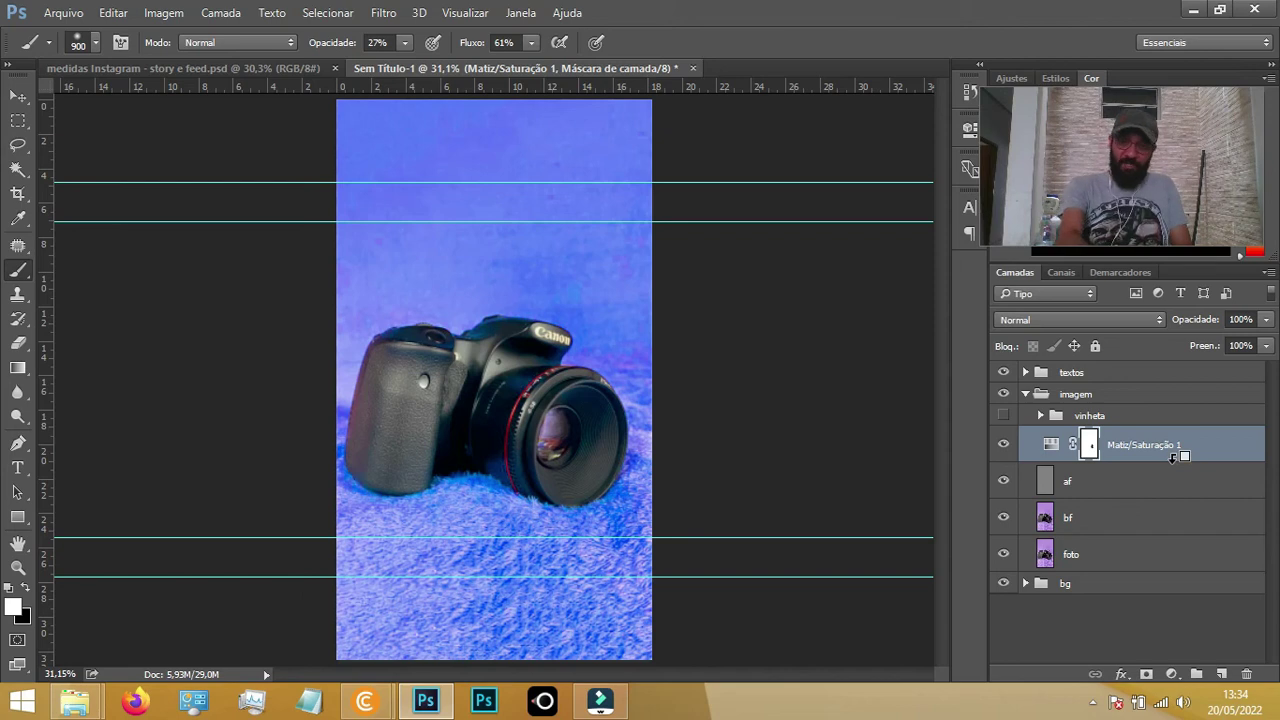
key("ctrl+shift+alt+e")
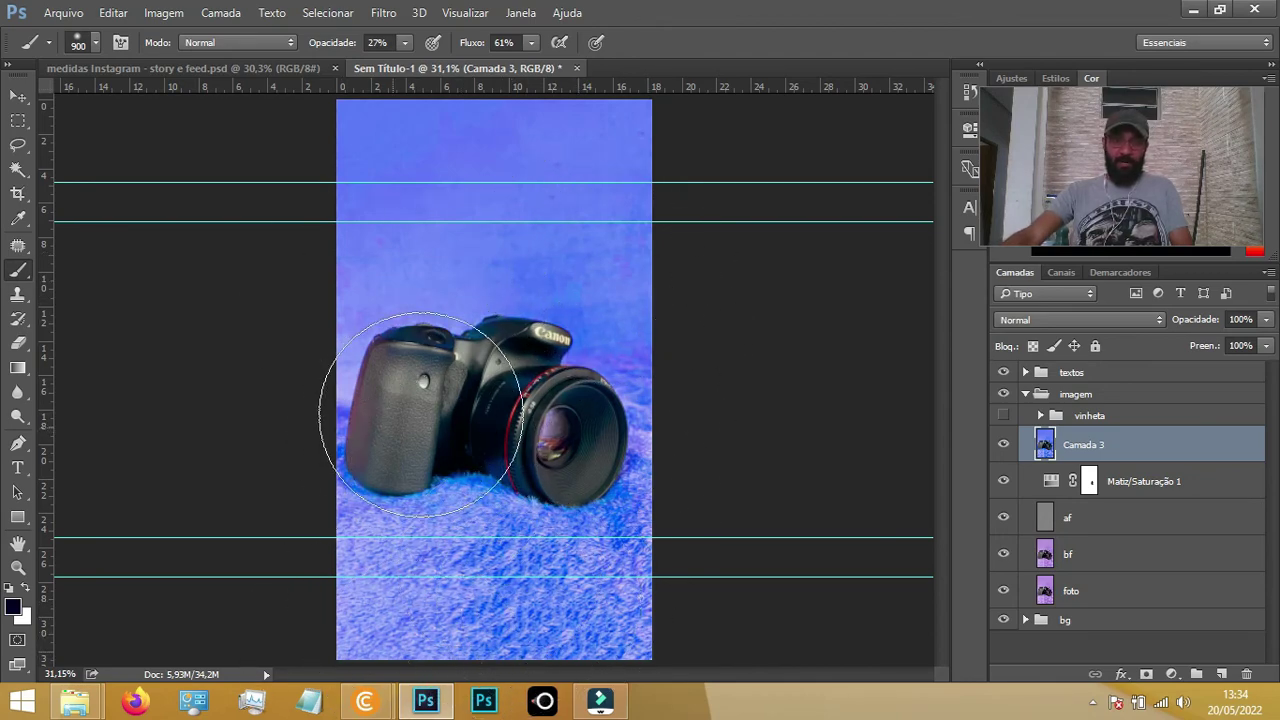
Apply a 9,4-pixel Gaussian blur to Camada 3 and give it a white layer mask
left_click(382, 13)
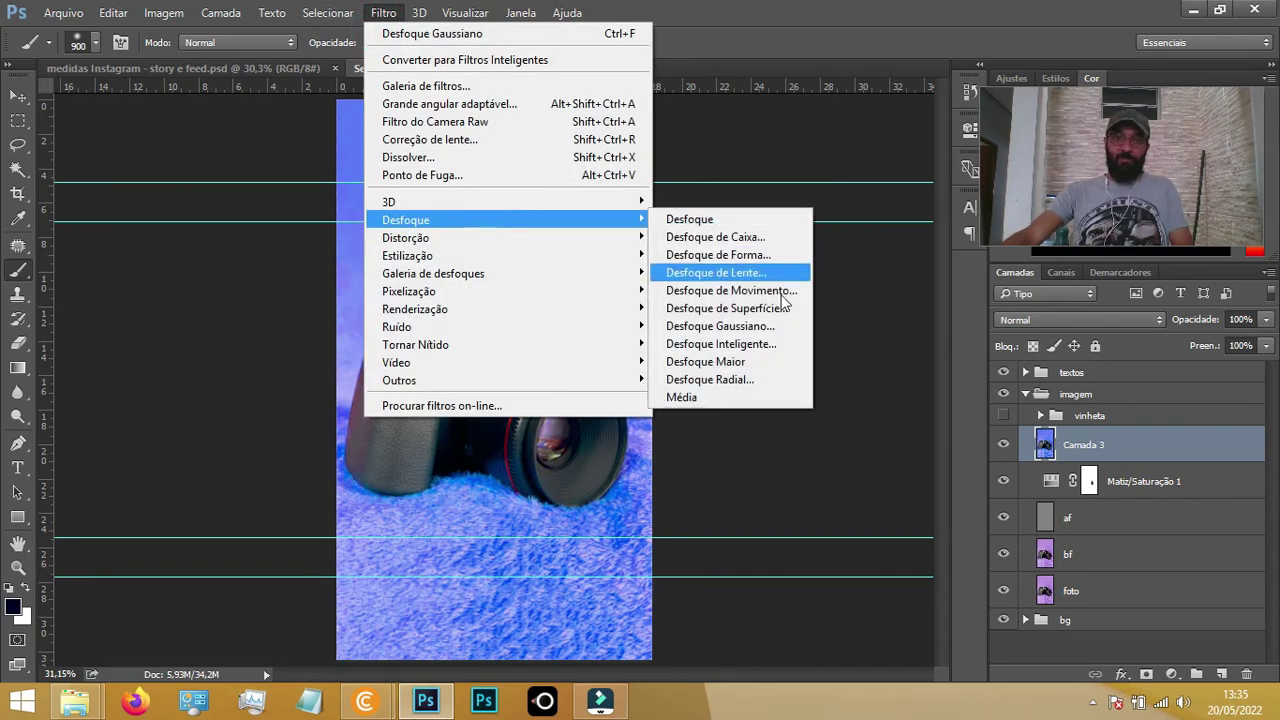
left_click(768, 327)
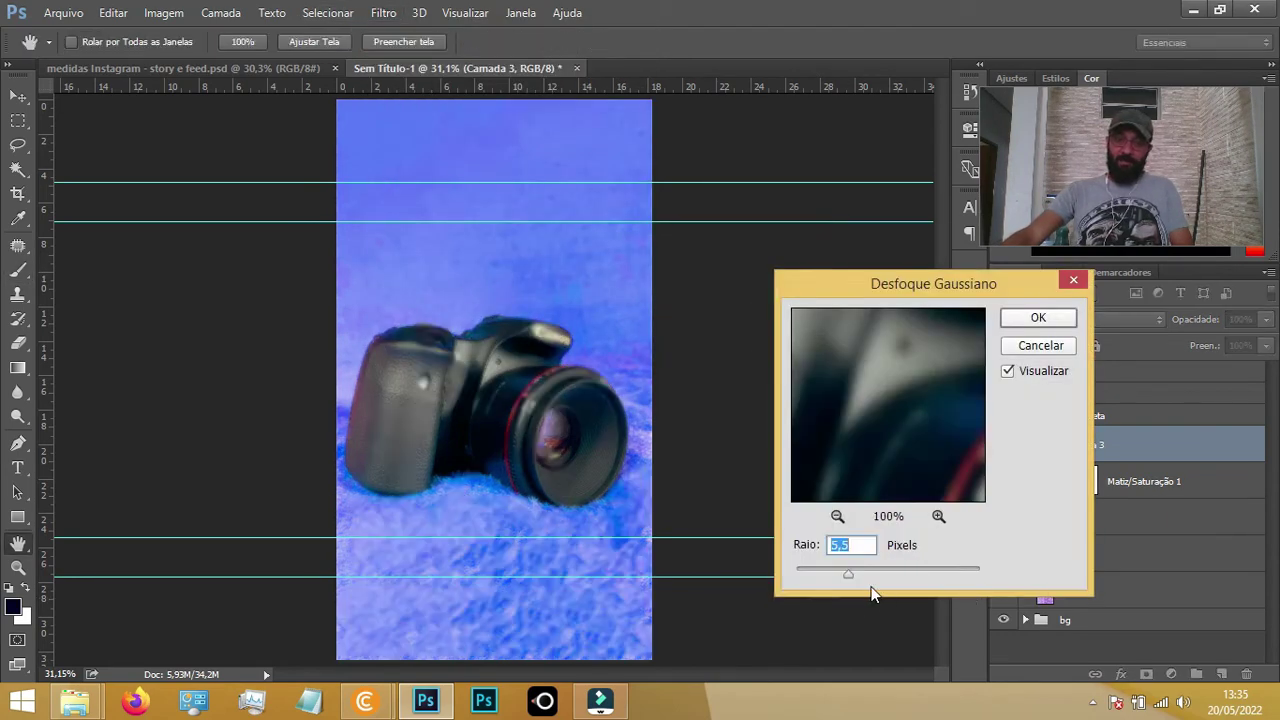
left_click_drag(862, 577, 866, 572)
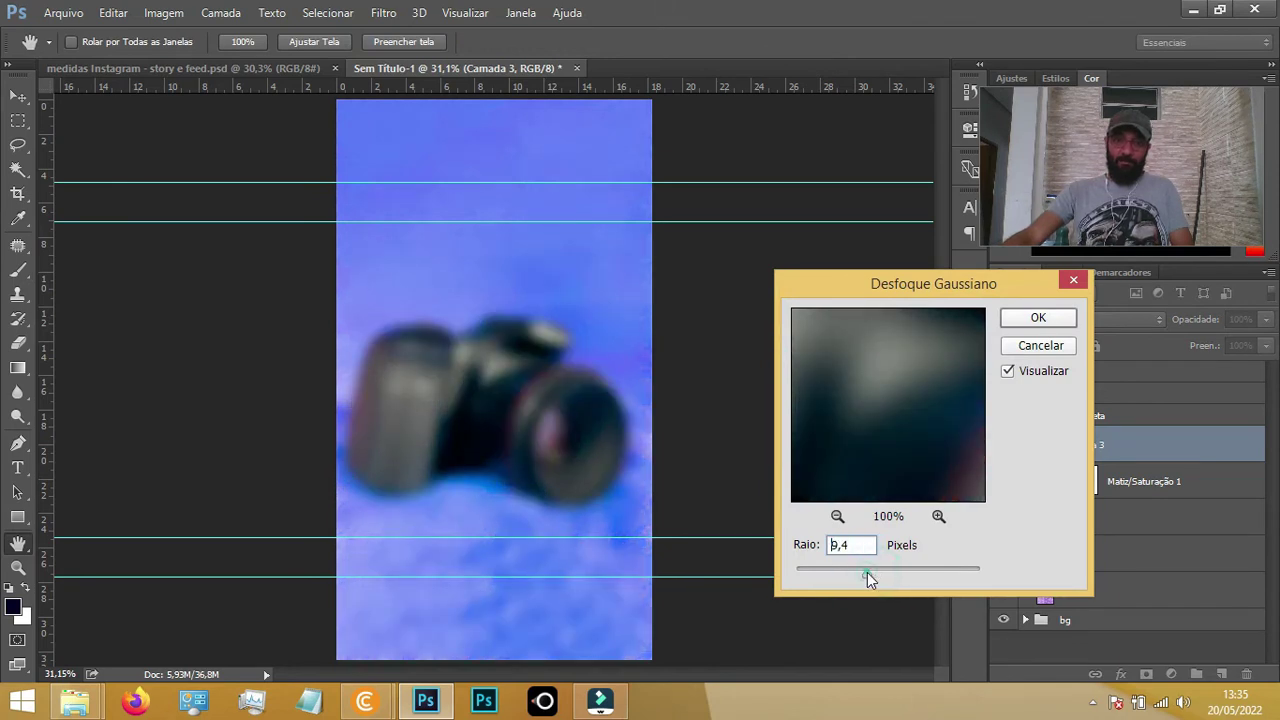
left_click(1052, 316)
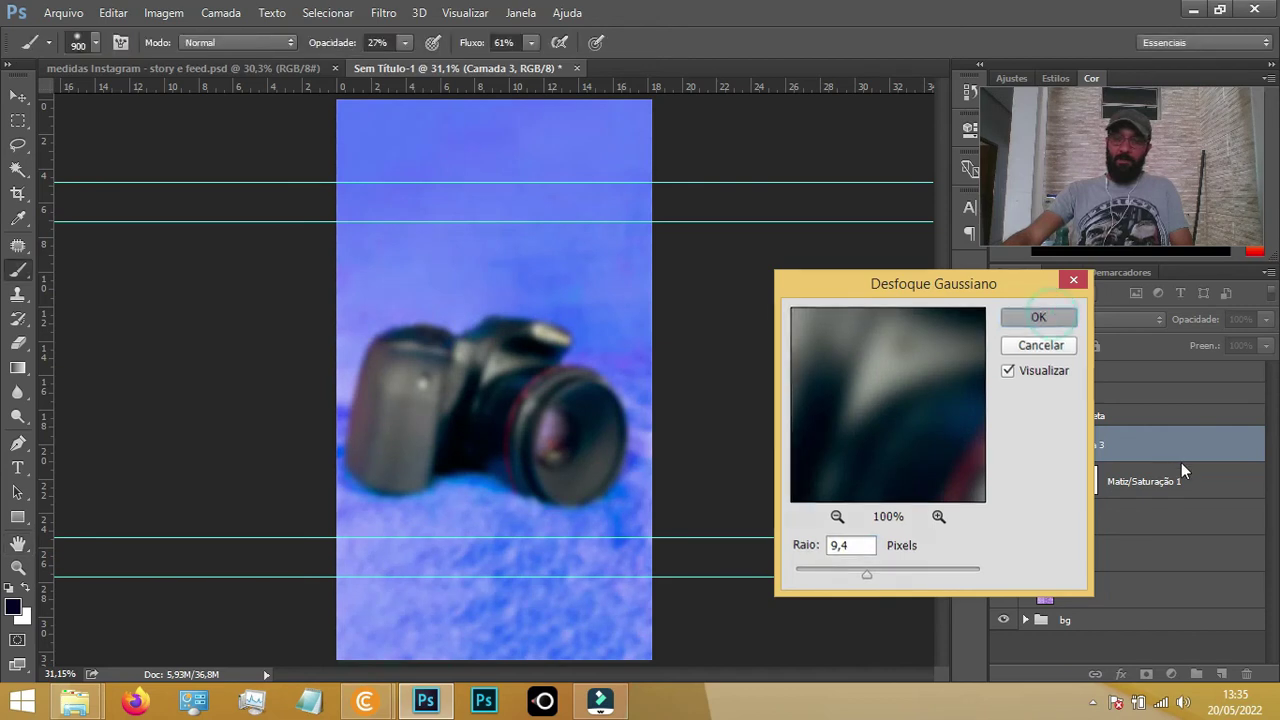
left_click(1147, 675)
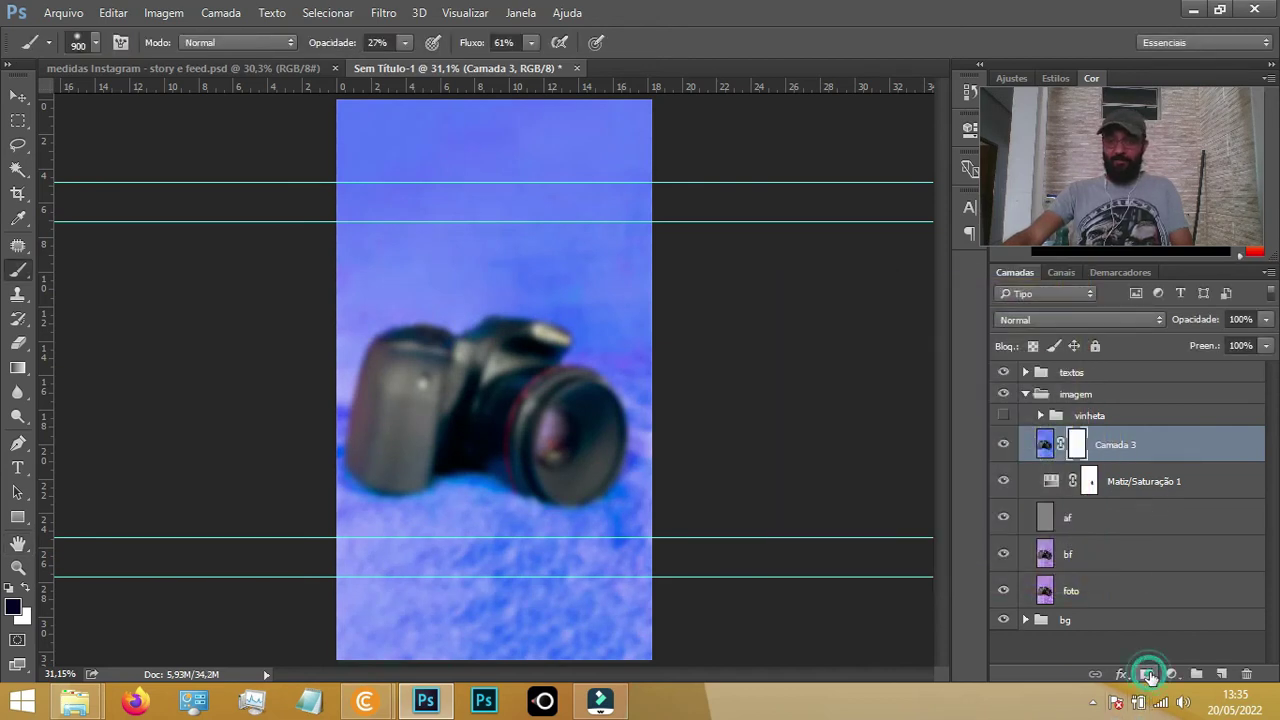
Paint black over the camera on Camada 3's mask to keep it sharp, then show vinheta
key("x")
mouse_move(353, 403)
left_mouse_down()
mouse_move(652, 402)
mouse_move(271, 397)
mouse_move(742, 451)
mouse_move(421, 456)
mouse_move(614, 423)
mouse_move(514, 423)
mouse_move(571, 386)
mouse_move(680, 414)
left_mouse_up()
mouse_move(271, 368)
left_mouse_down()
mouse_move(676, 418)
mouse_move(283, 432)
mouse_move(686, 420)
mouse_move(320, 408)
mouse_move(701, 418)
mouse_move(286, 423)
mouse_move(680, 429)
mouse_move(288, 422)
mouse_move(686, 414)
mouse_move(243, 423)
mouse_move(737, 452)
left_mouse_up()
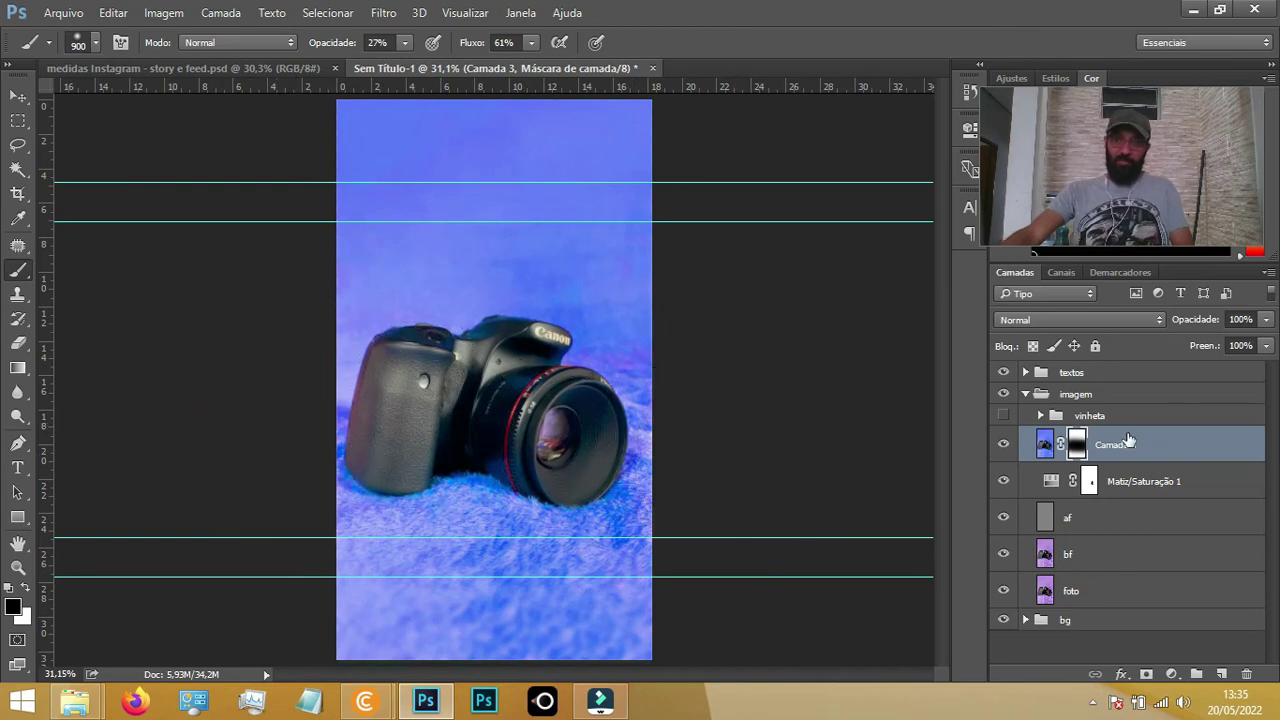
left_click(1003, 415)
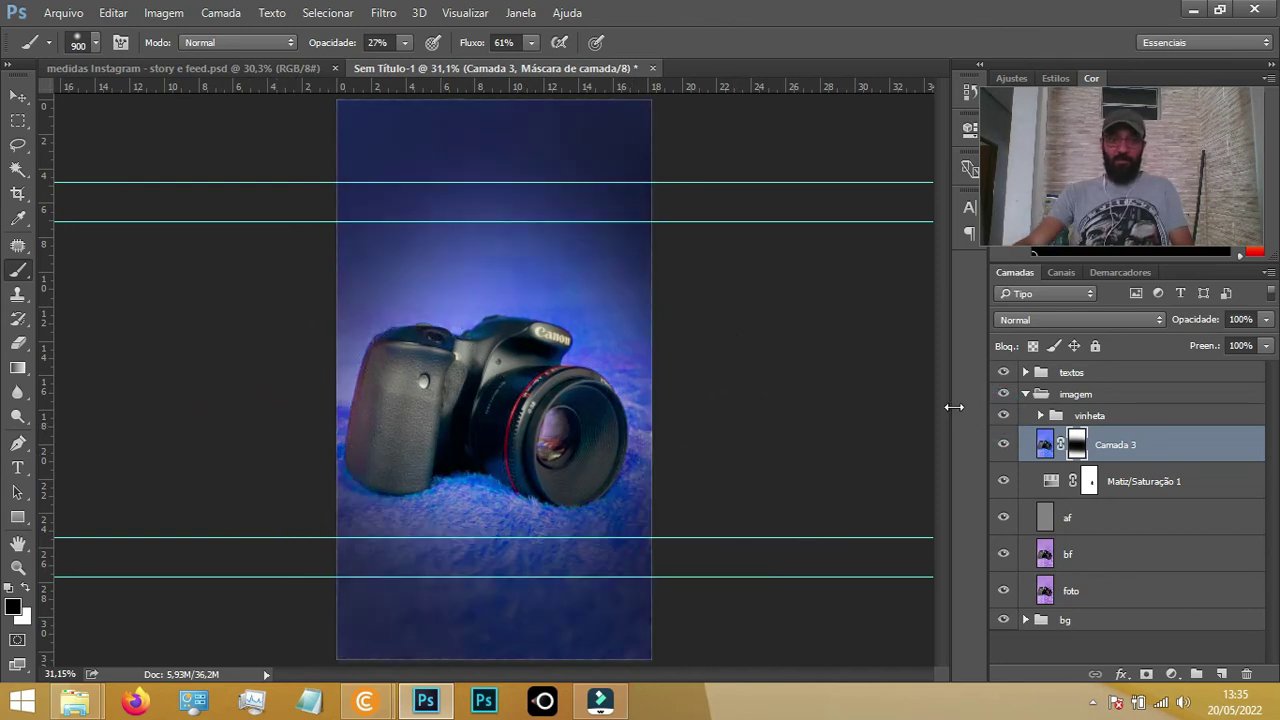
Lower the vinheta group's opacity to 75% to soften the vignette edges
left_click(1097, 417)
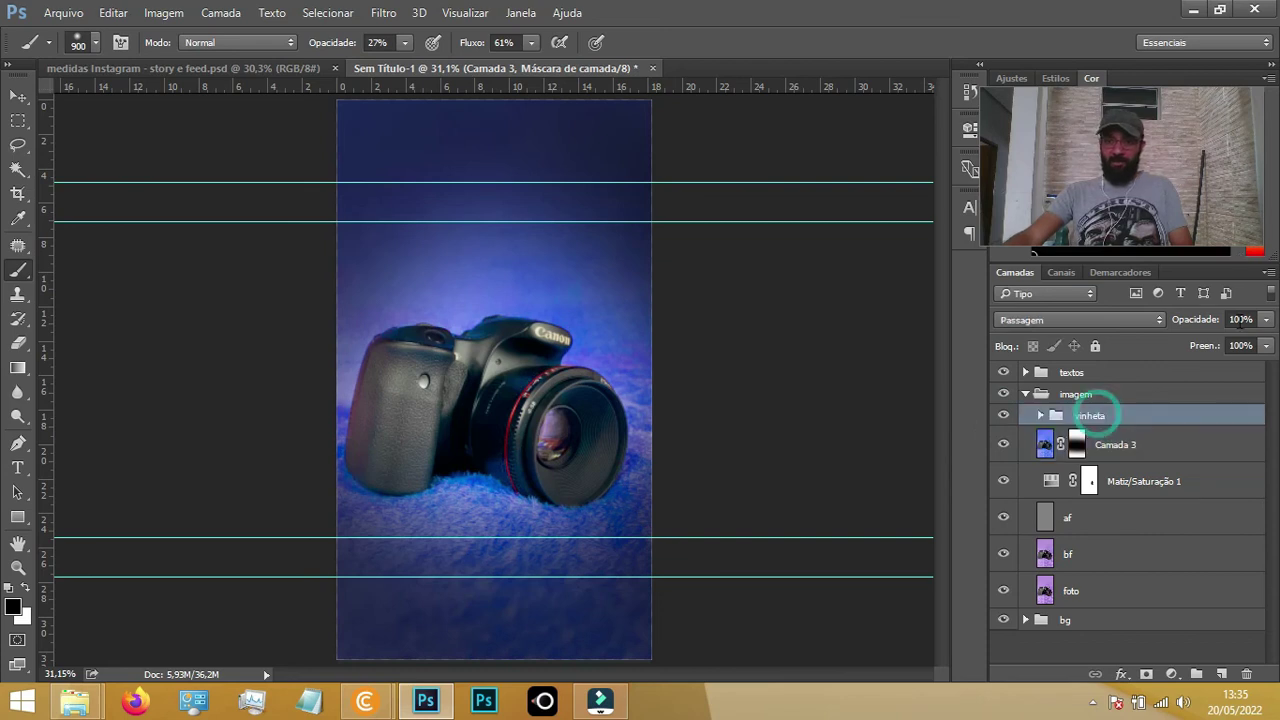
left_click_drag(1203, 325, 1200, 328)
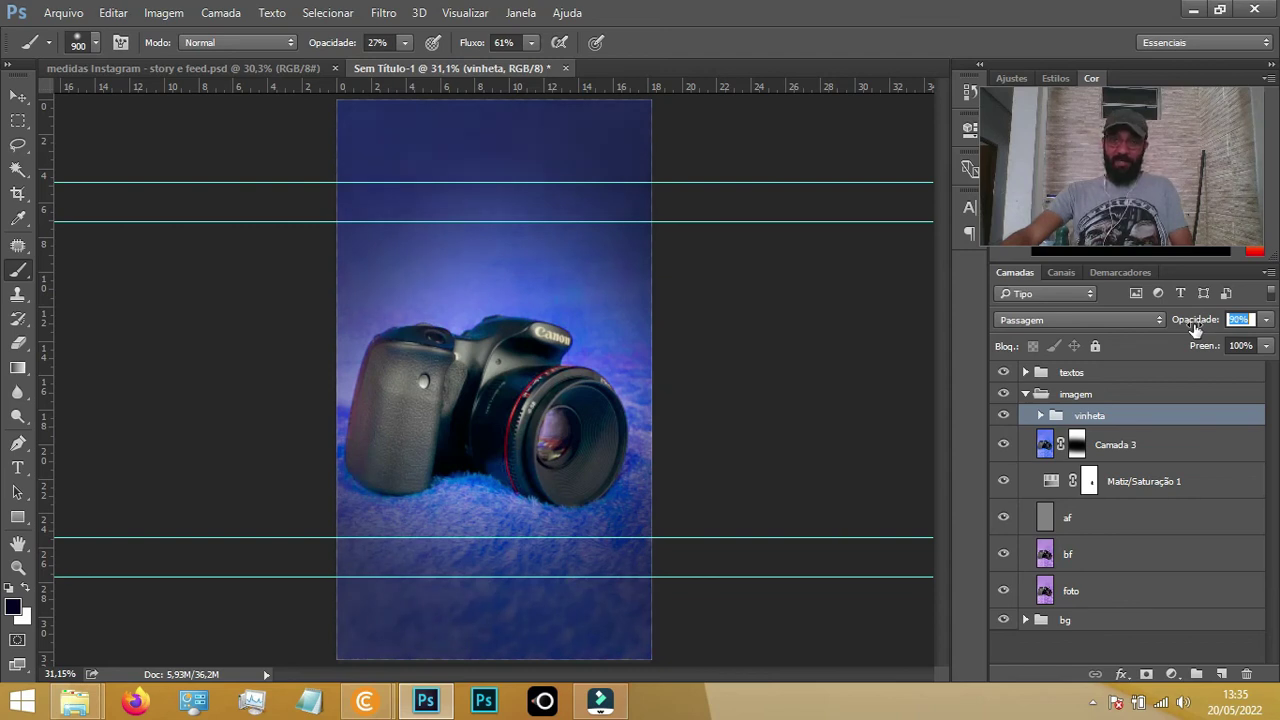
left_click_drag(1192, 330, 1185, 330)
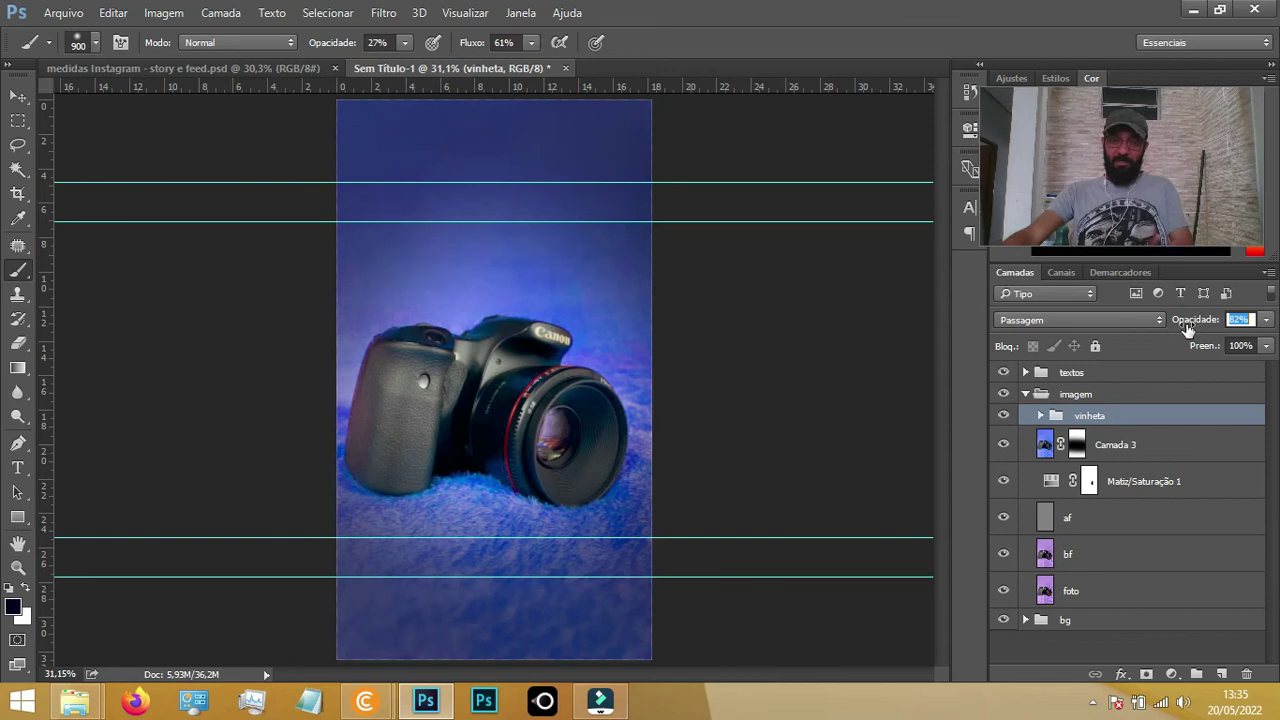
left_click_drag(1185, 330, 1181, 330)
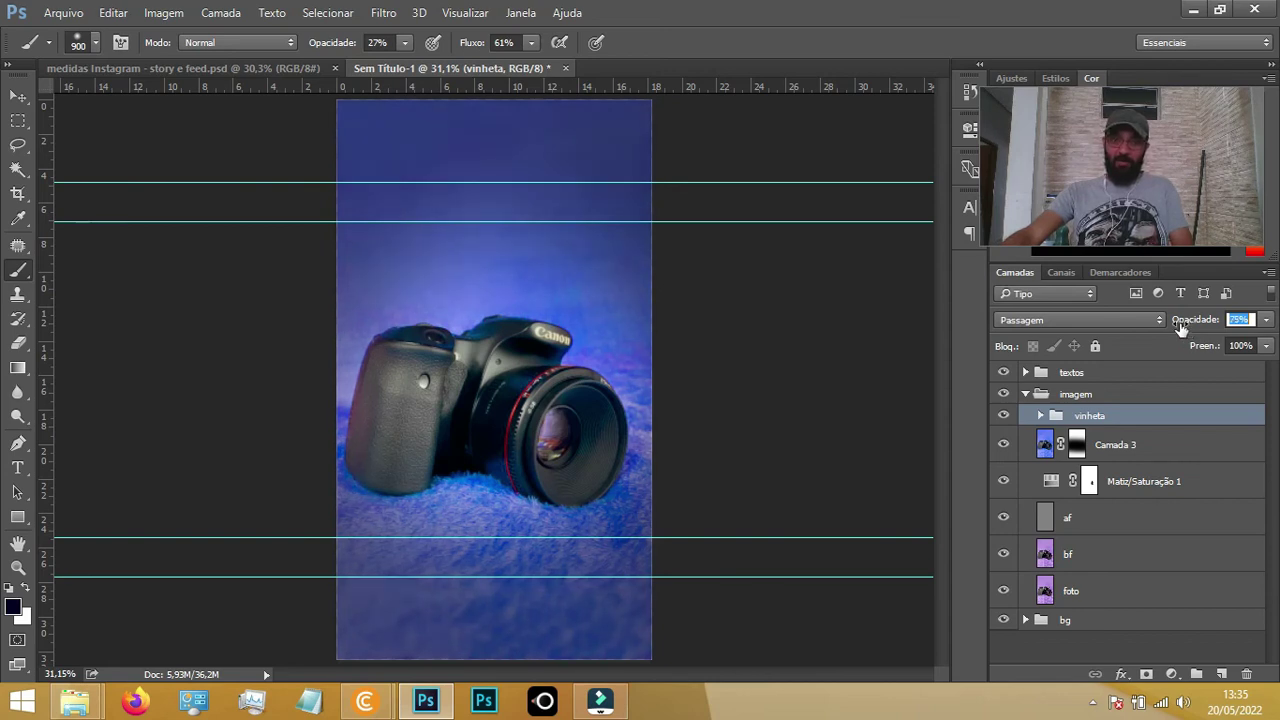
left_click(1055, 412)
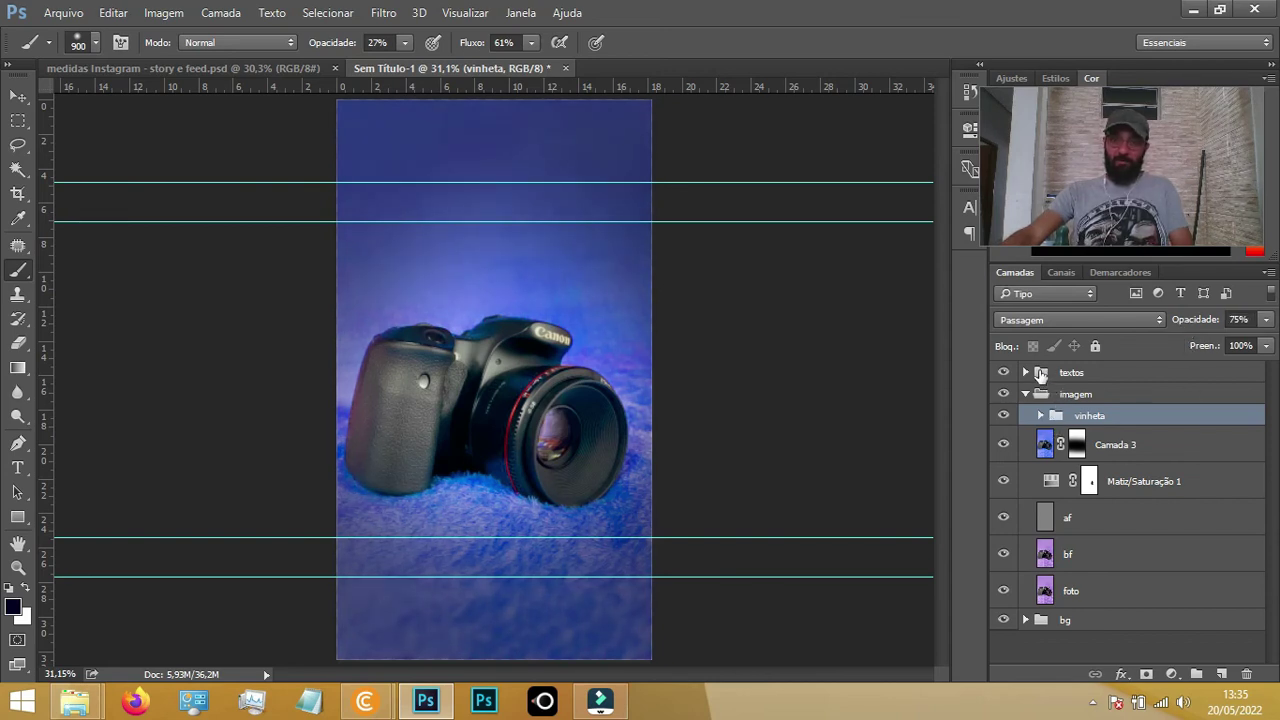
Expand the textos group to reveal Camada 1 and zoom in on the canvas
left_click(1025, 372)
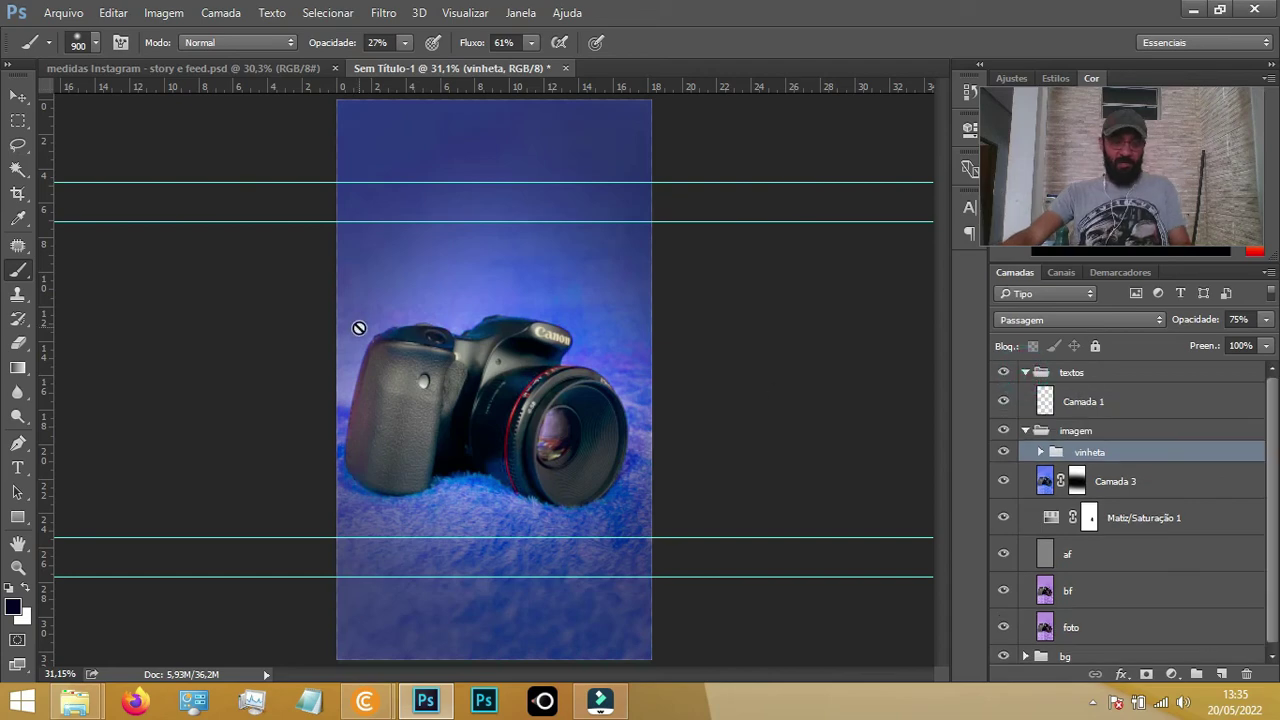
scroll(512, 246, "up", 2)
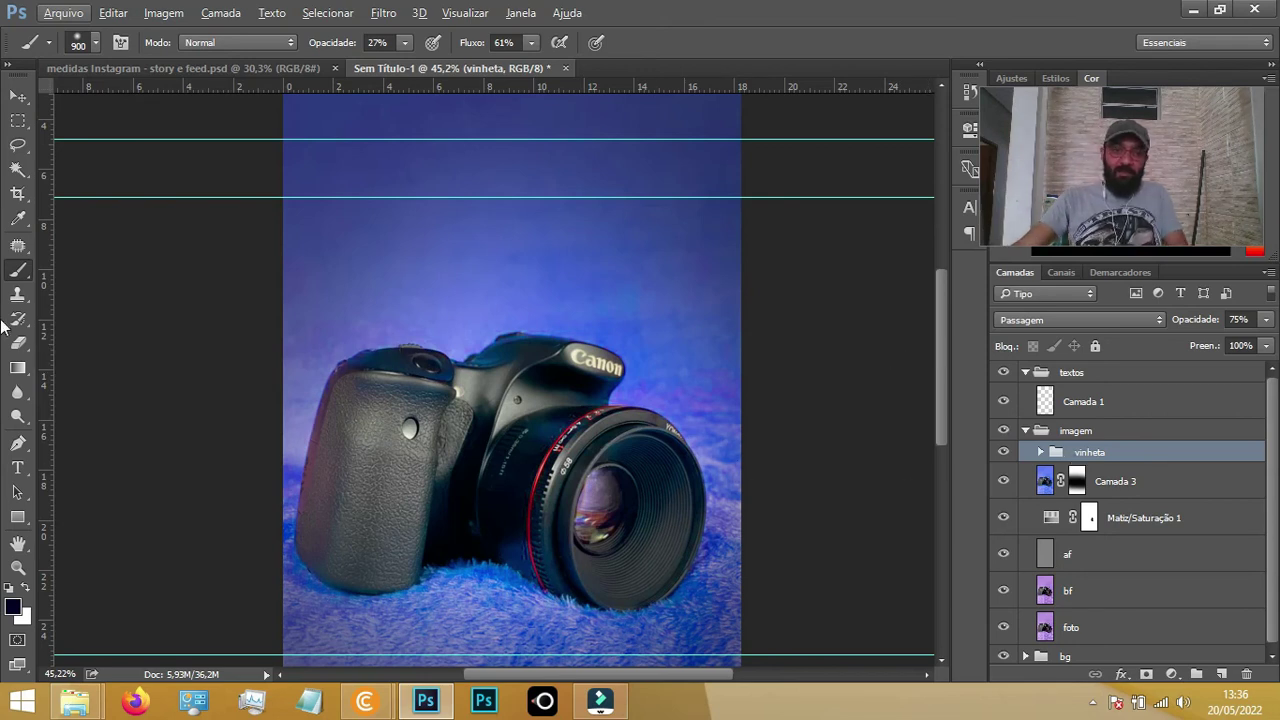
Type the centre-aligned headline 'Venha nos visitar' on Camada 1 above the camera
left_click(16, 468)
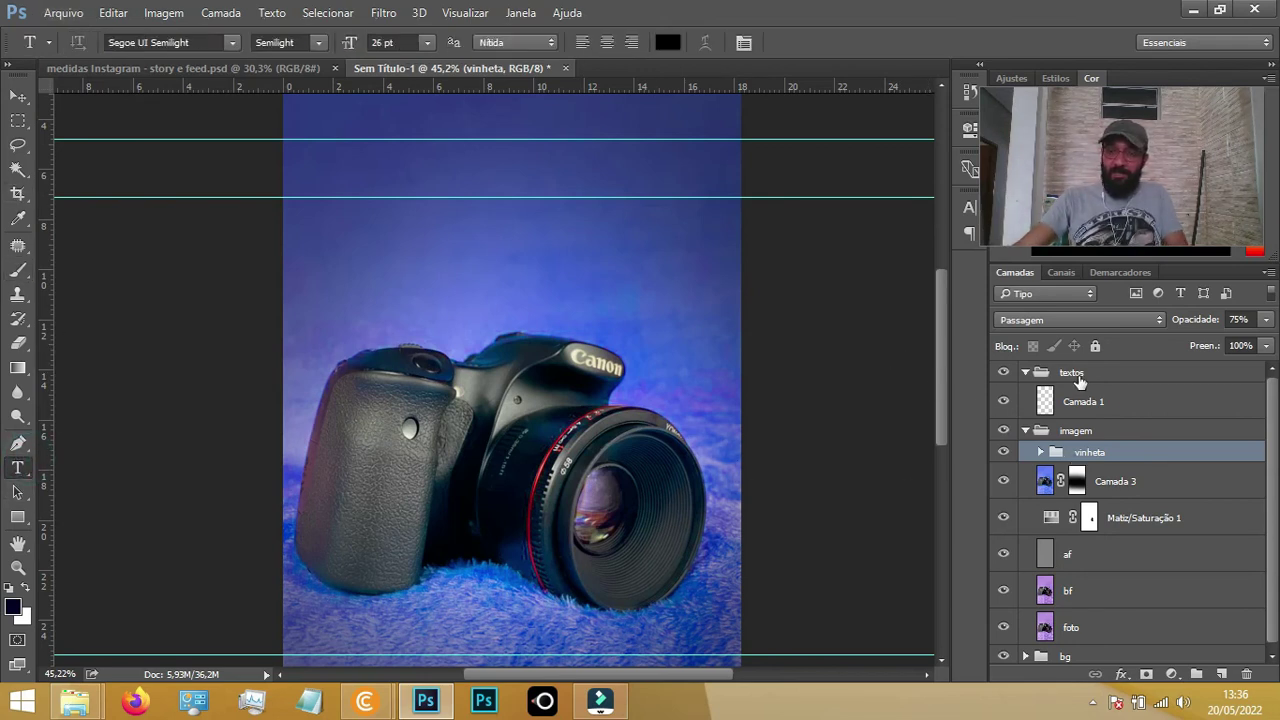
left_click(1083, 405)
left_click(484, 242)
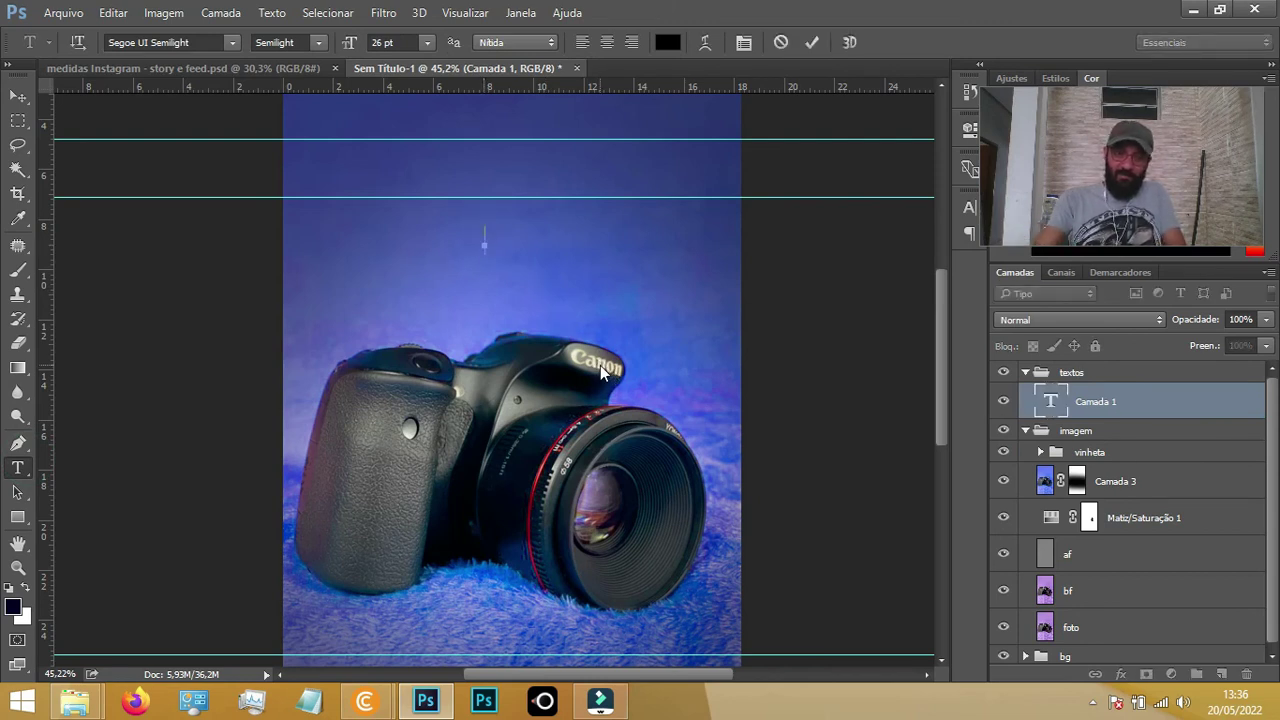
type("Venha nos visitar")
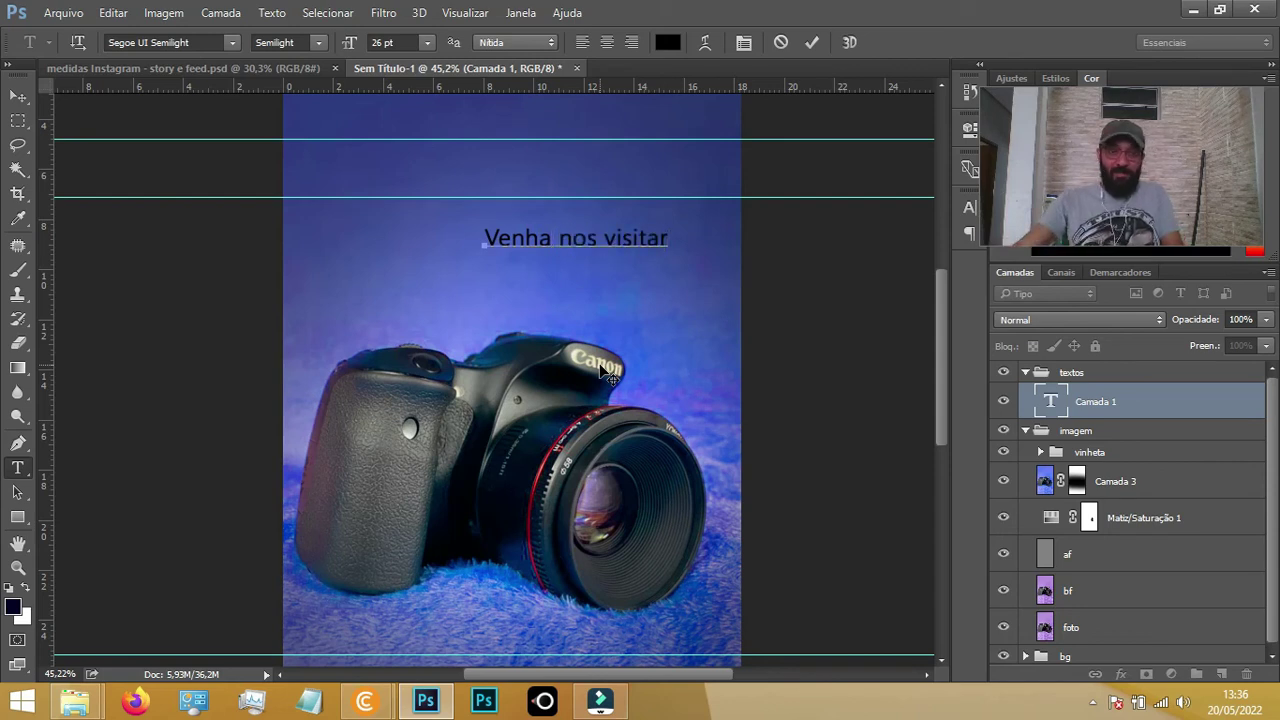
key("ctrl+a")
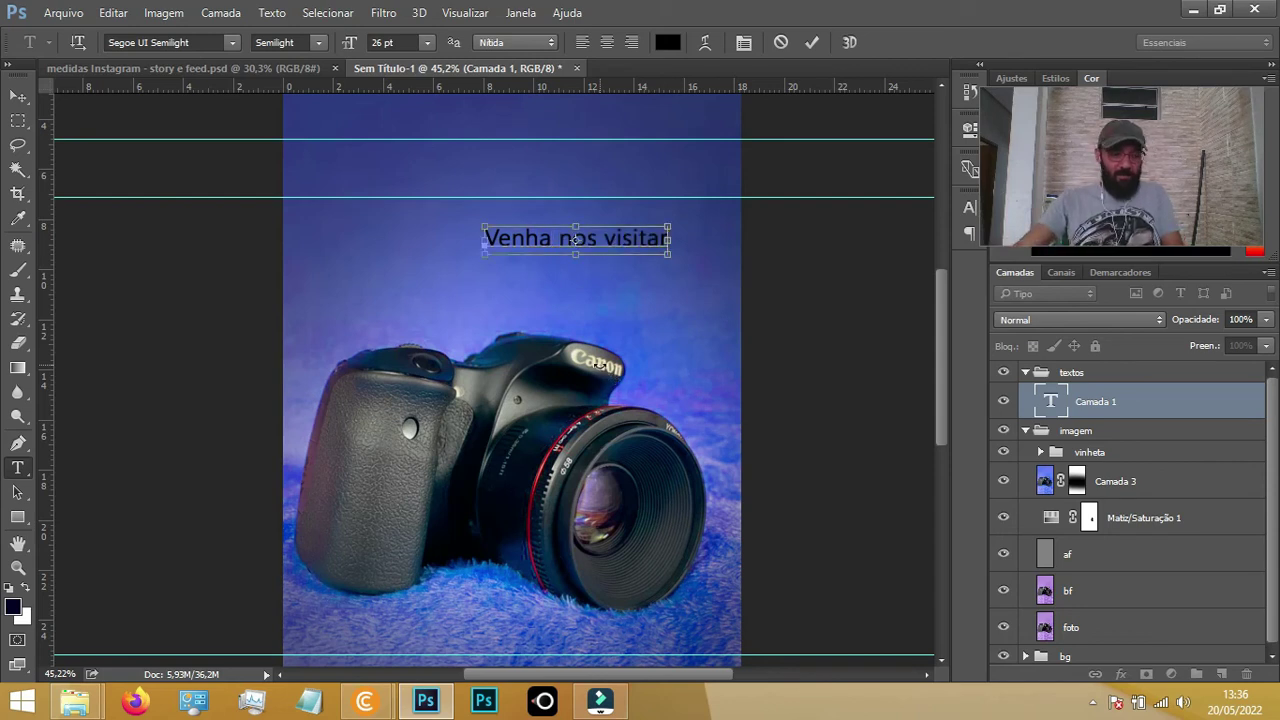
left_click(606, 42)
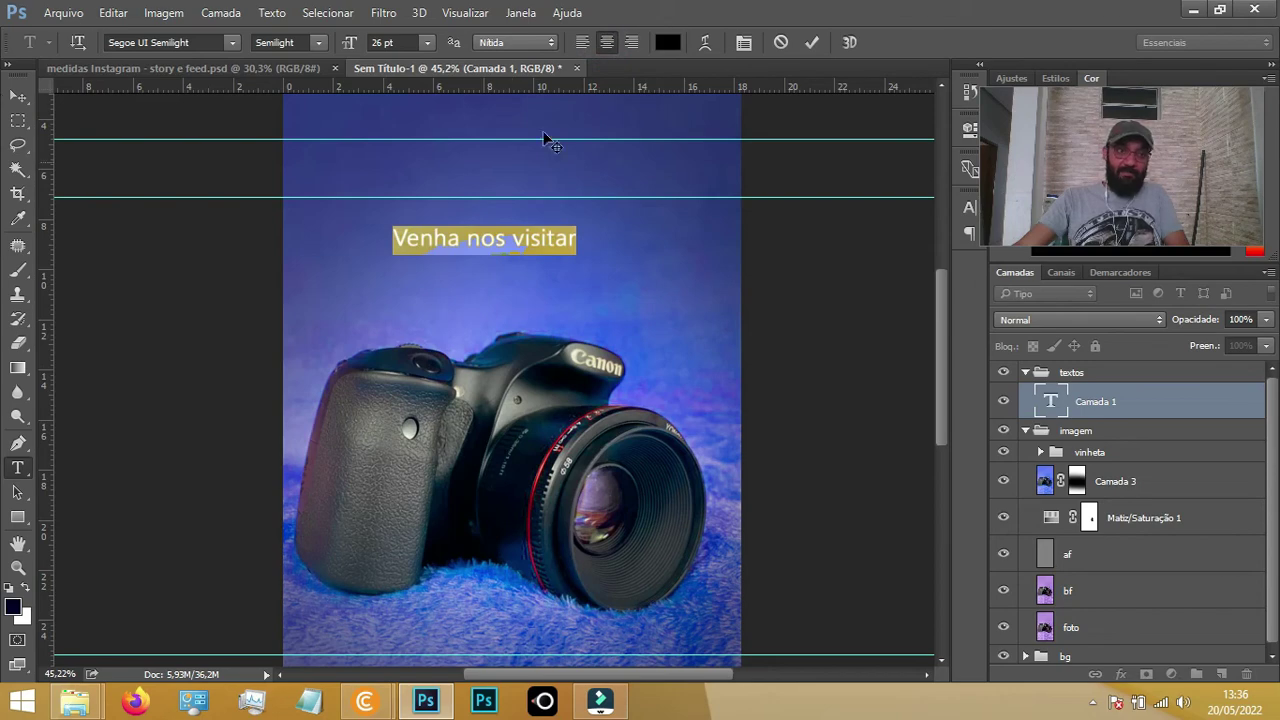
Set the headline font to Gill Sans MT Bold Italic
left_click(233, 44)
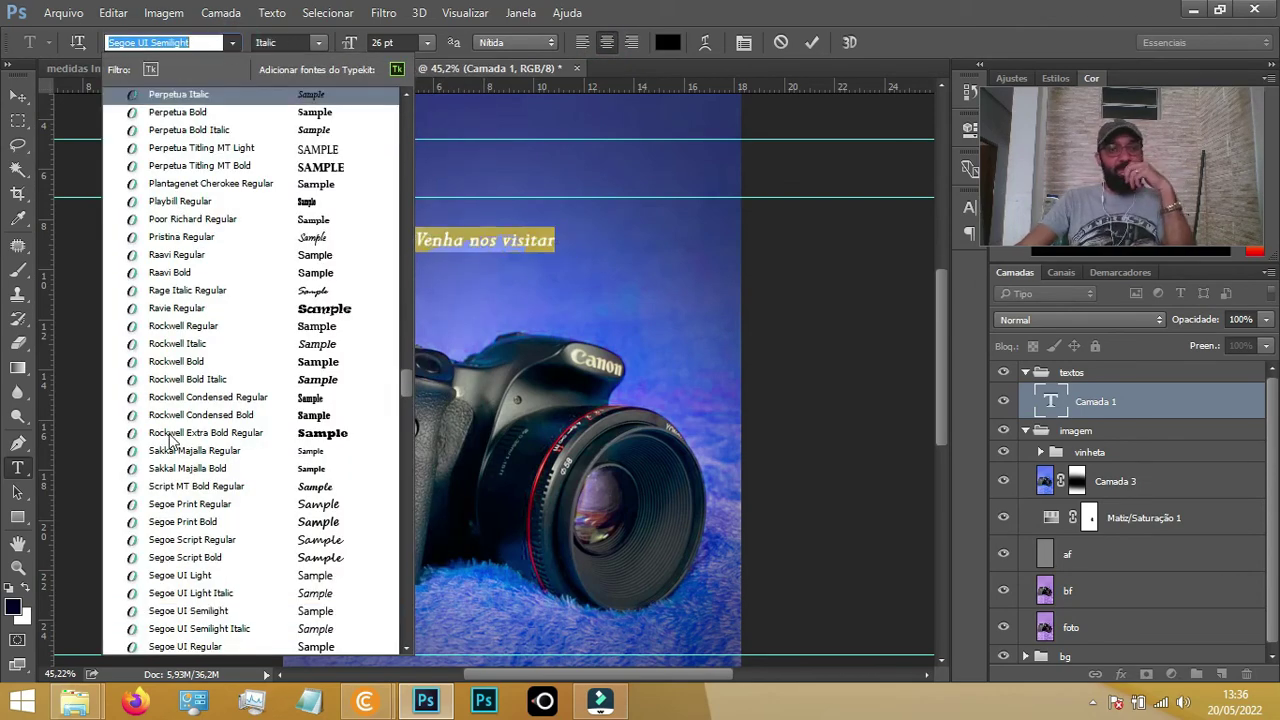
scroll(195, 395, "up", 1)
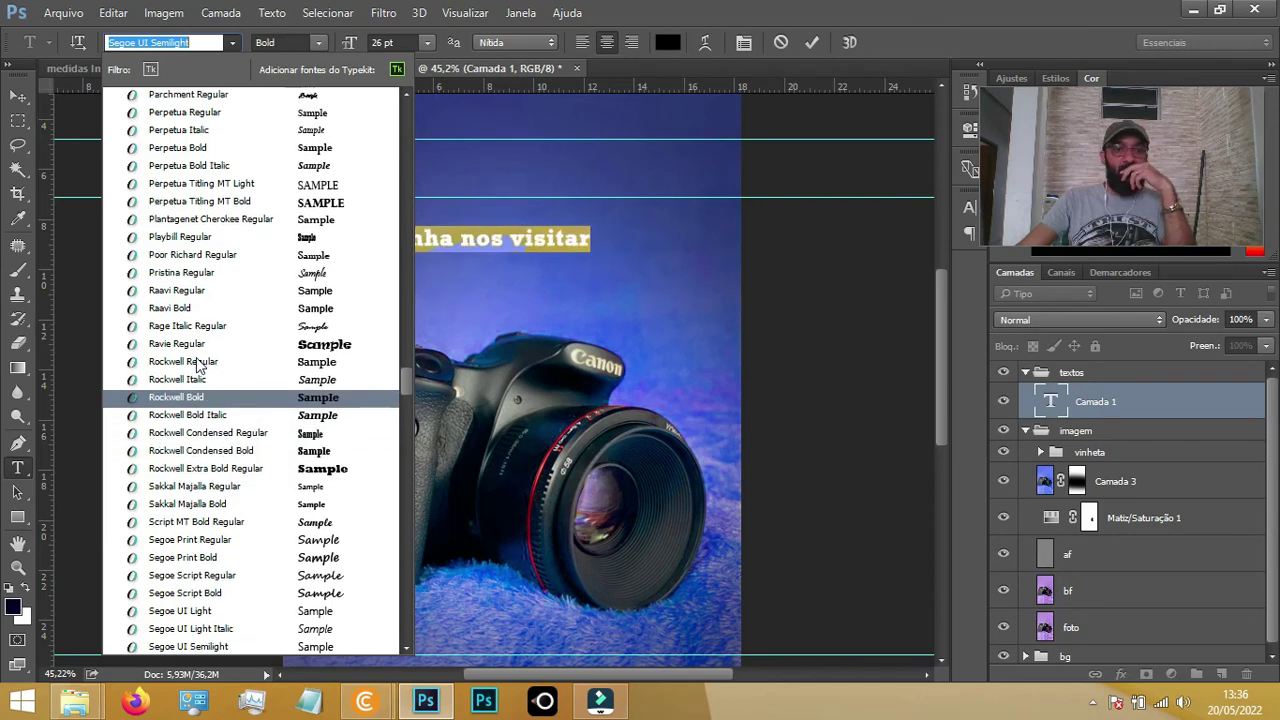
scroll(197, 380, "up", 1)
scroll(200, 366, "up", 1)
scroll(200, 366, "up", 2)
scroll(200, 366, "up", 1)
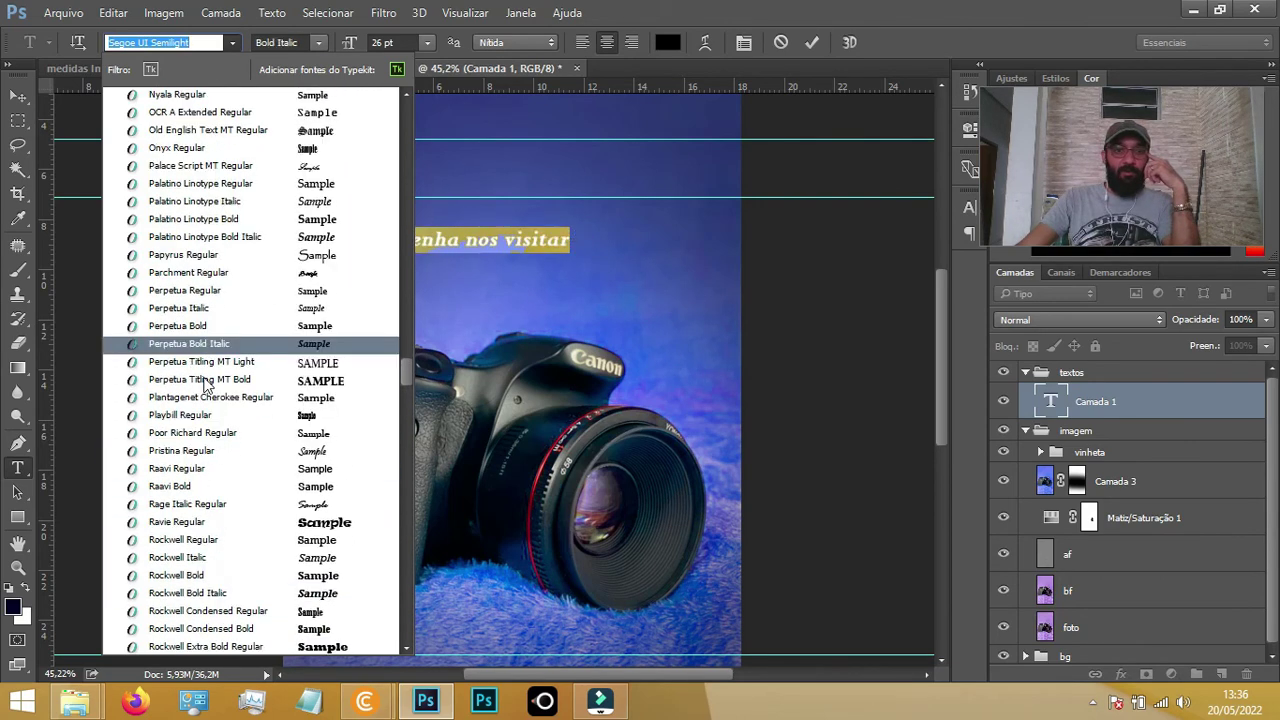
mouse_move(404, 369)
left_mouse_down()
mouse_move(407, 284)
mouse_move(443, 261)
left_mouse_up()
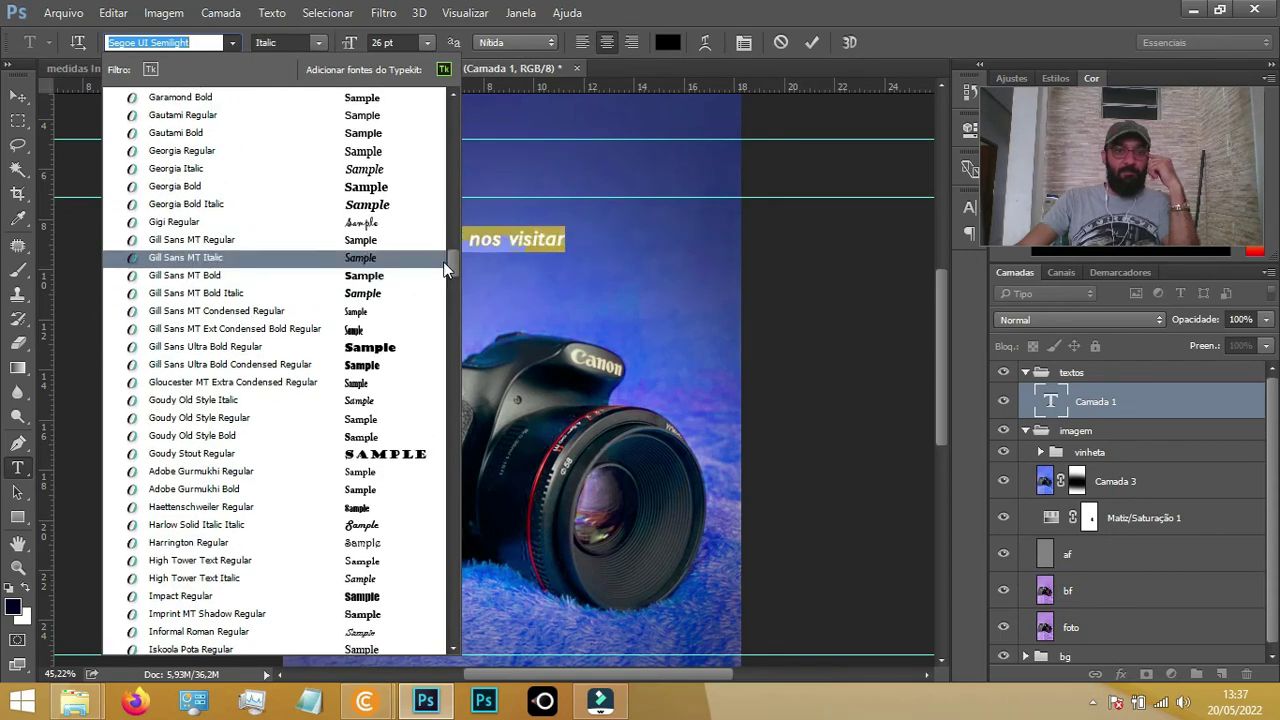
left_click(203, 294)
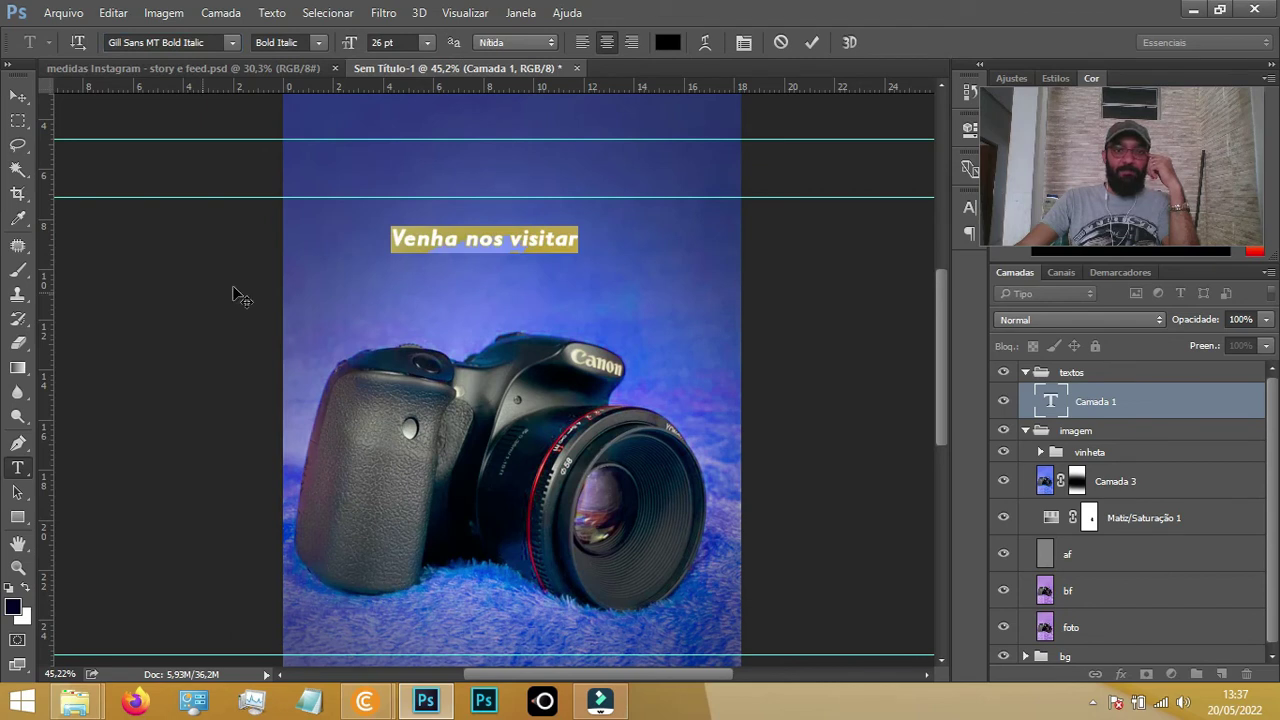
Centre the headline above the camera and enlarge it to 39,33 pt
left_click(22, 94)
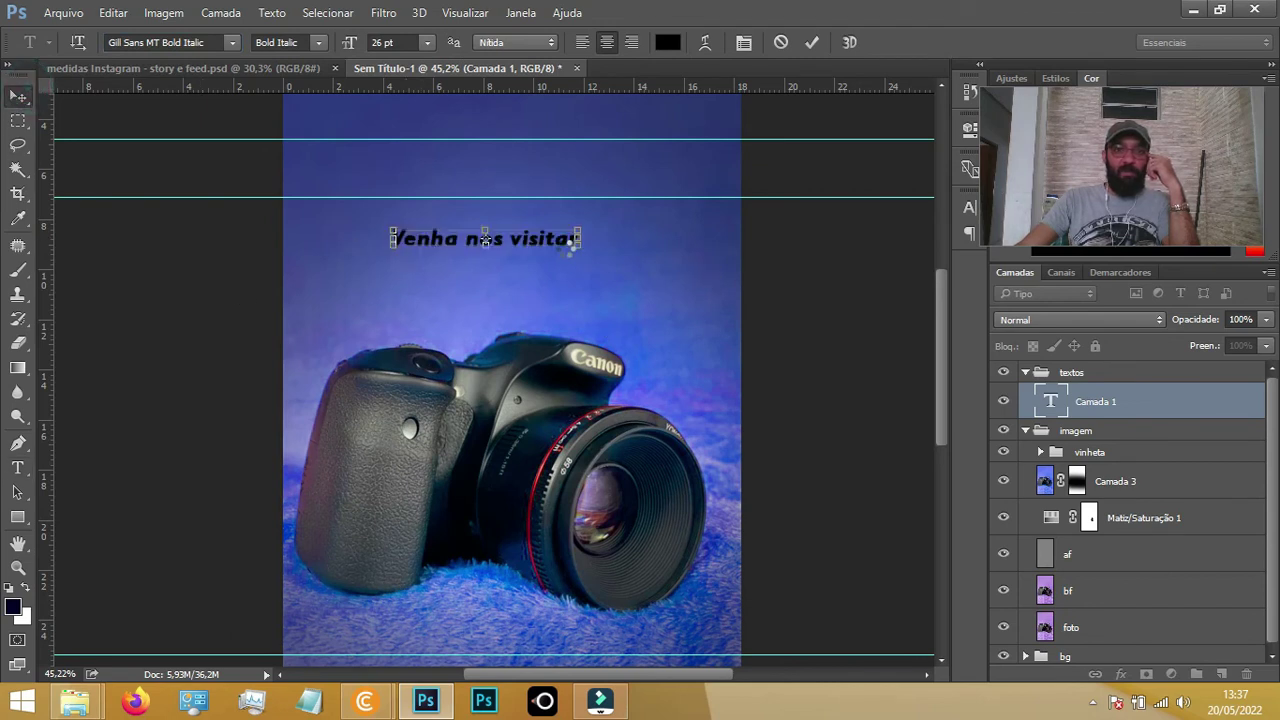
mouse_move(547, 241)
left_mouse_down()
mouse_move(576, 245)
mouse_move(573, 270)
mouse_move(653, 286)
left_mouse_up()
left_click(603, 273)
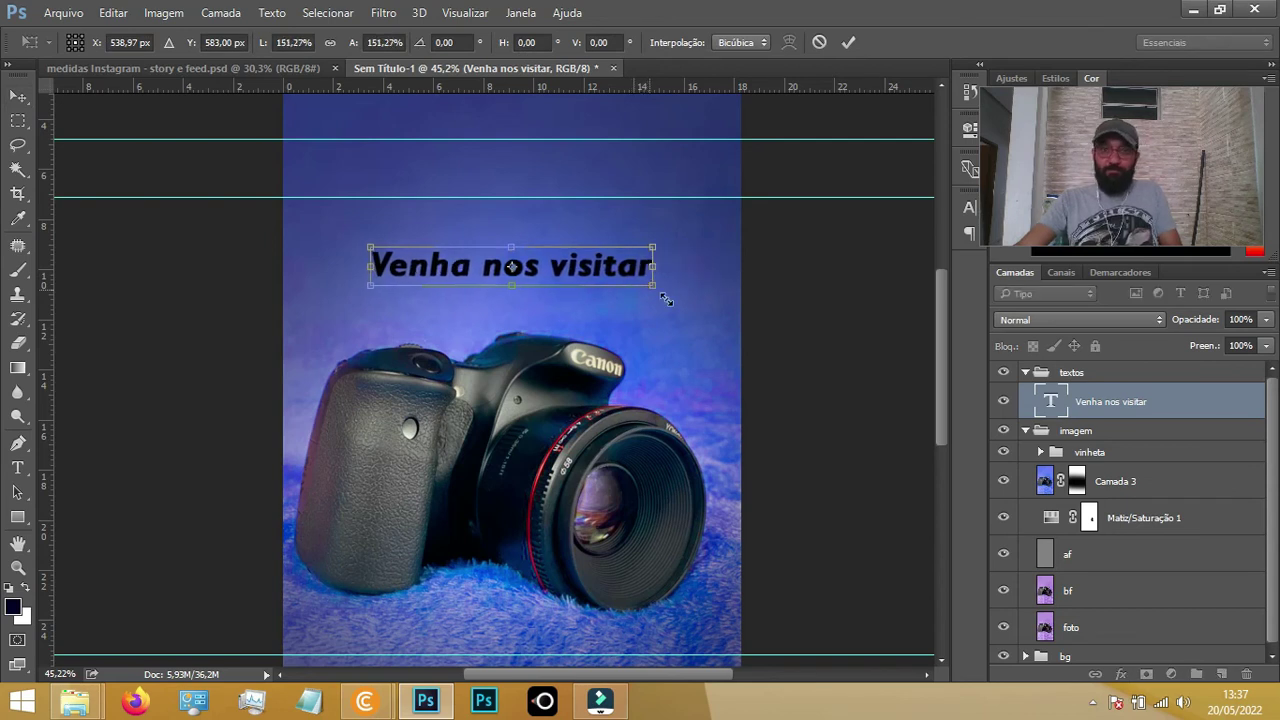
left_click(969, 207)
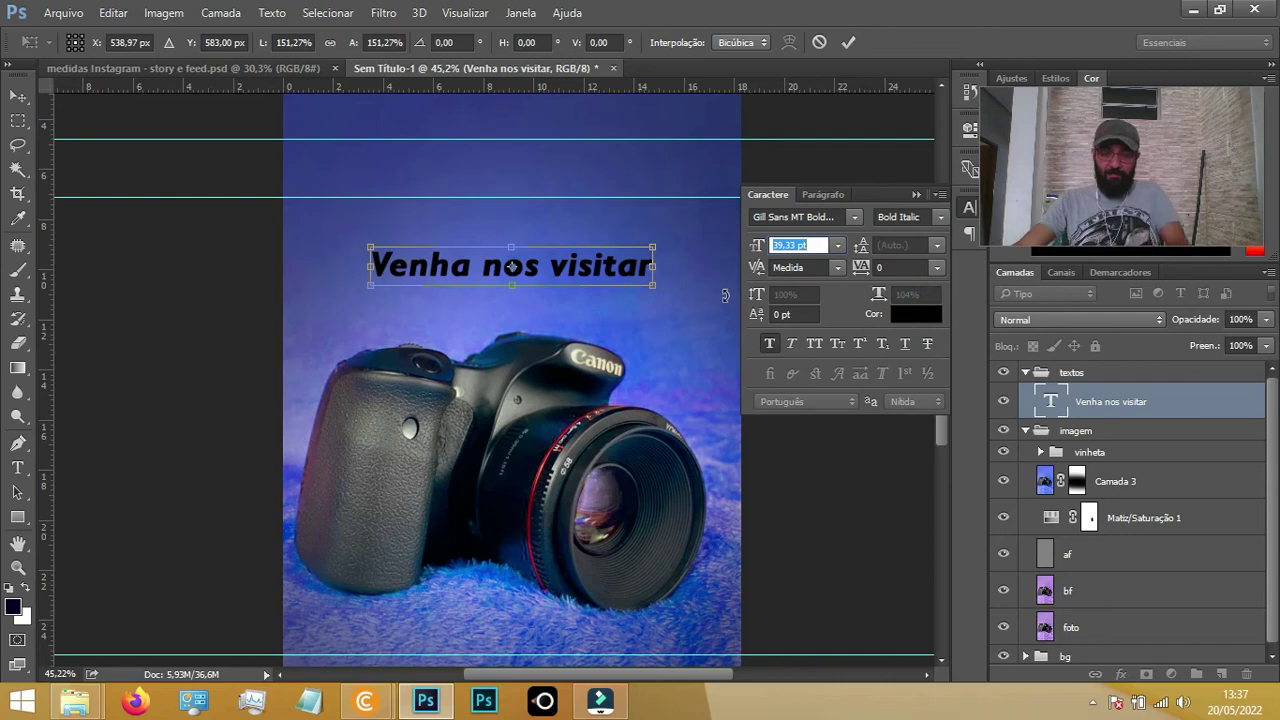
left_click(719, 229)
left_click(848, 42)
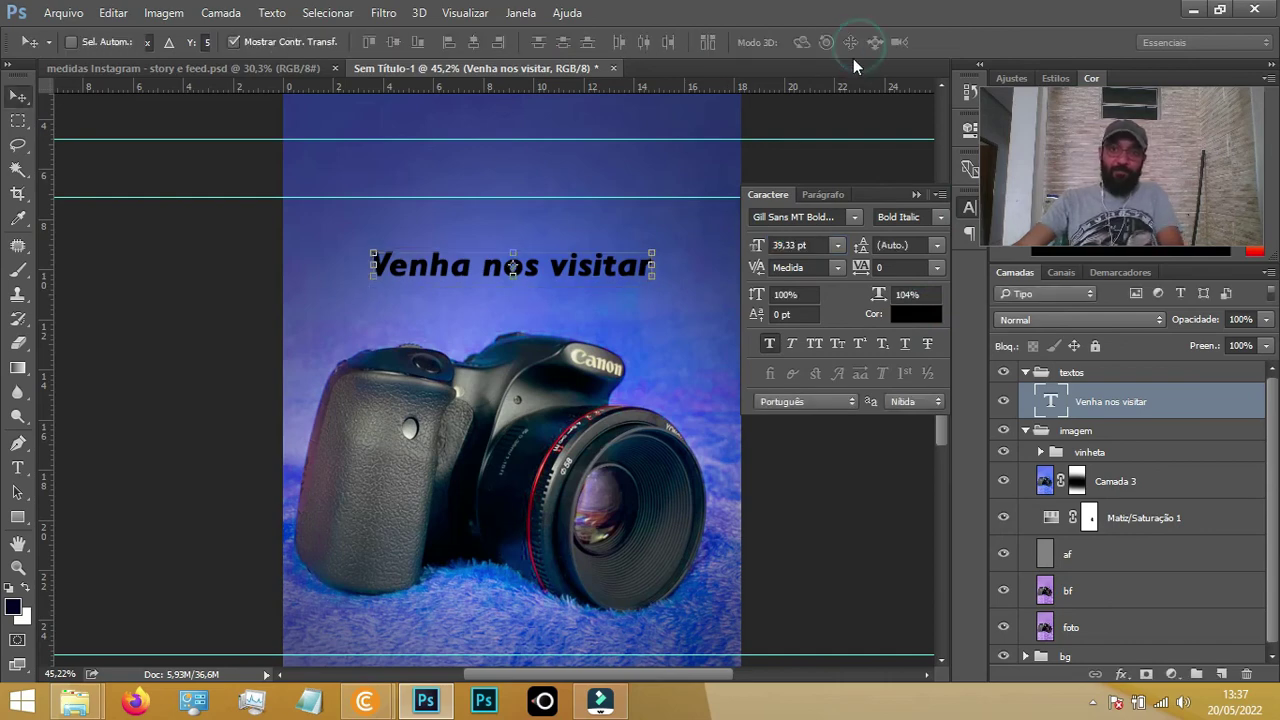
Make the headline text white and fit the whole story on screen
left_click(917, 313)
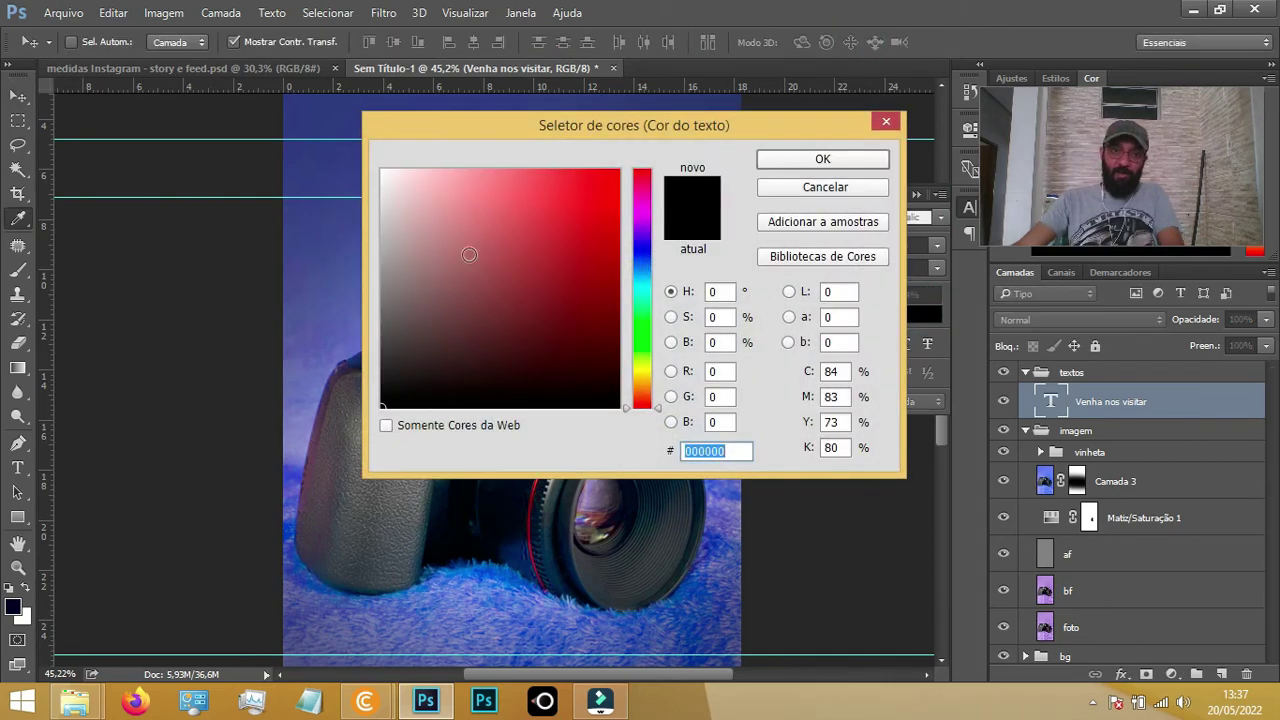
left_click_drag(471, 251, 403, 129)
left_click(824, 163)
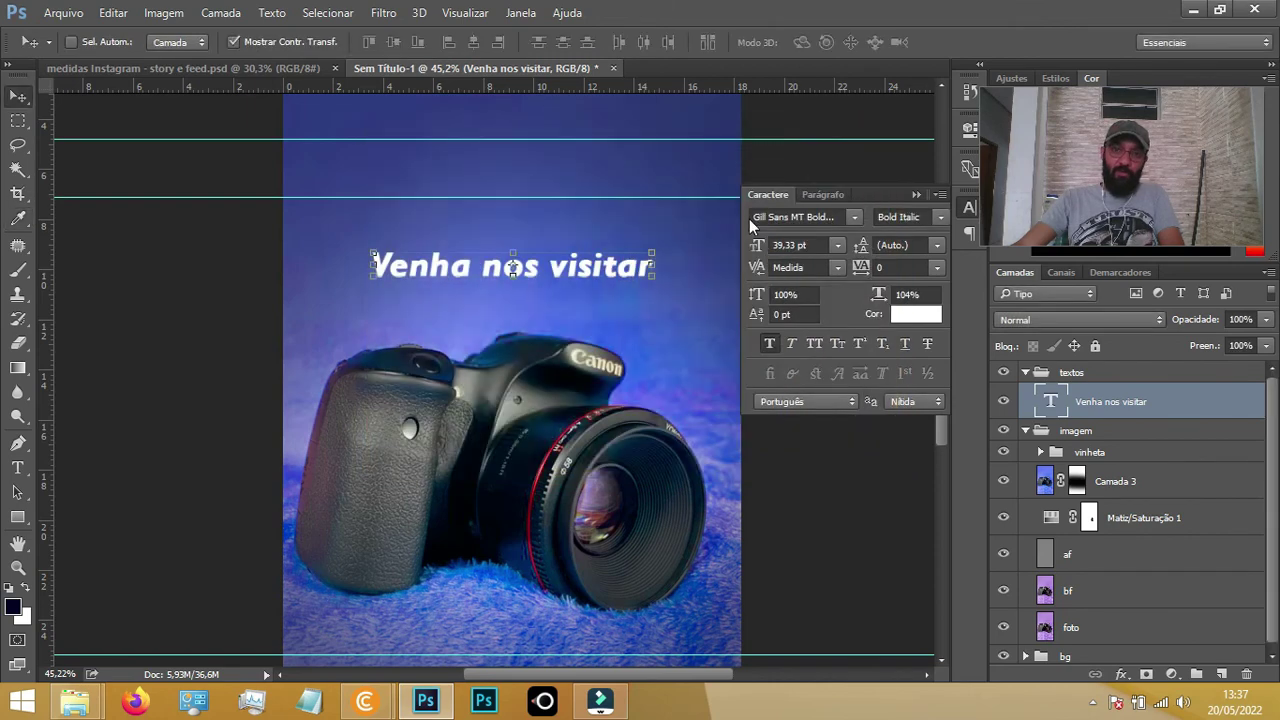
left_click(915, 194)
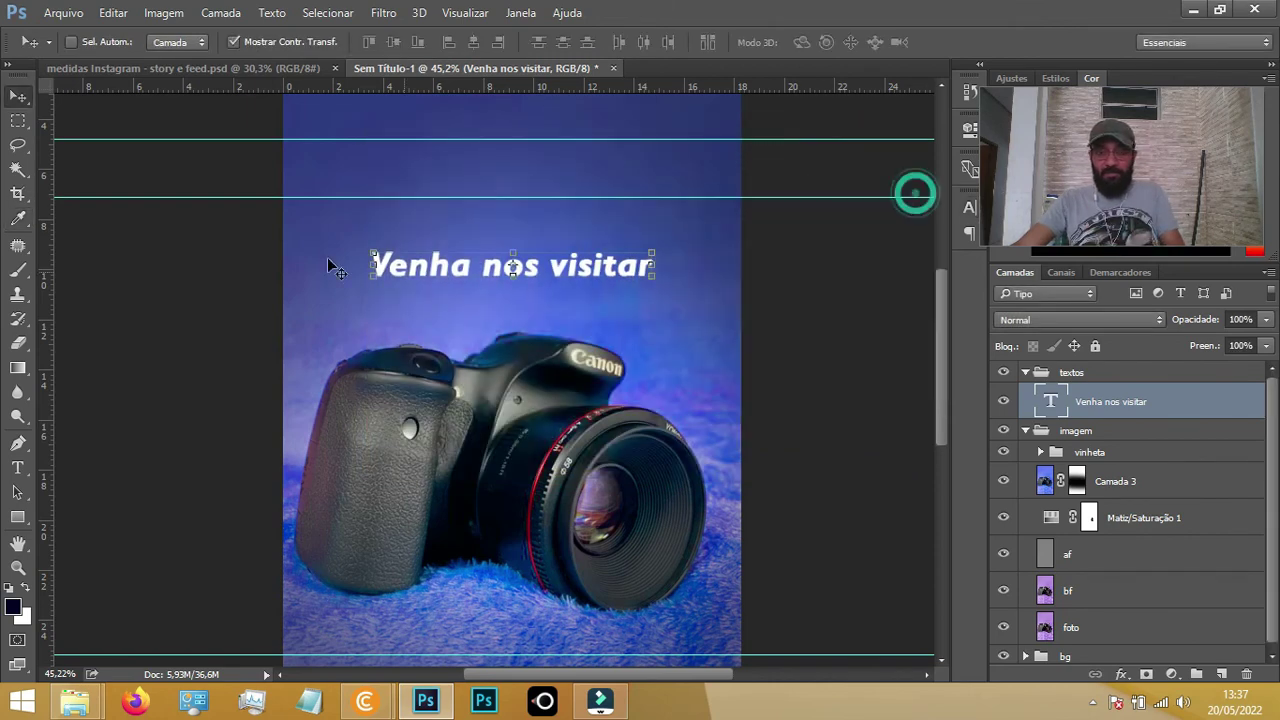
left_click(853, 309)
key("ctrl+0")
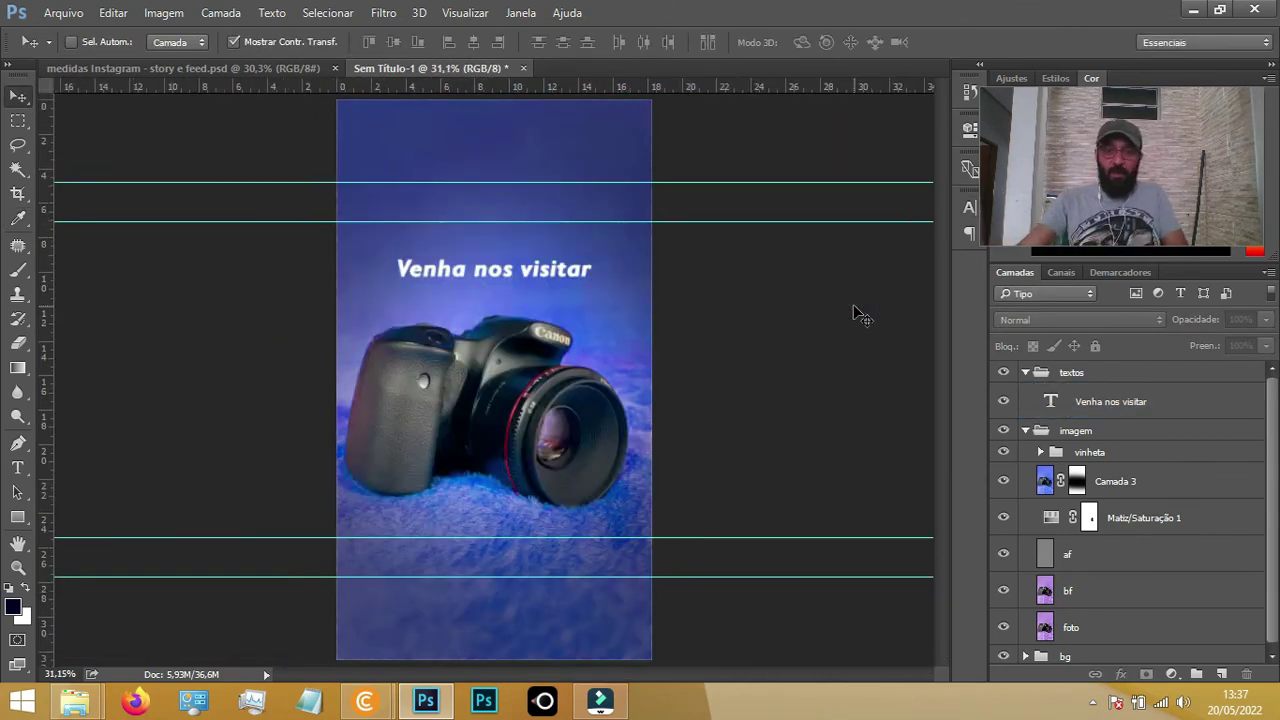
Add an empty layer below the headline and set the rectangle fill to dark red
left_click(1100, 404)
left_click(1222, 675)
left_click_drag(1115, 437, 1110, 400)
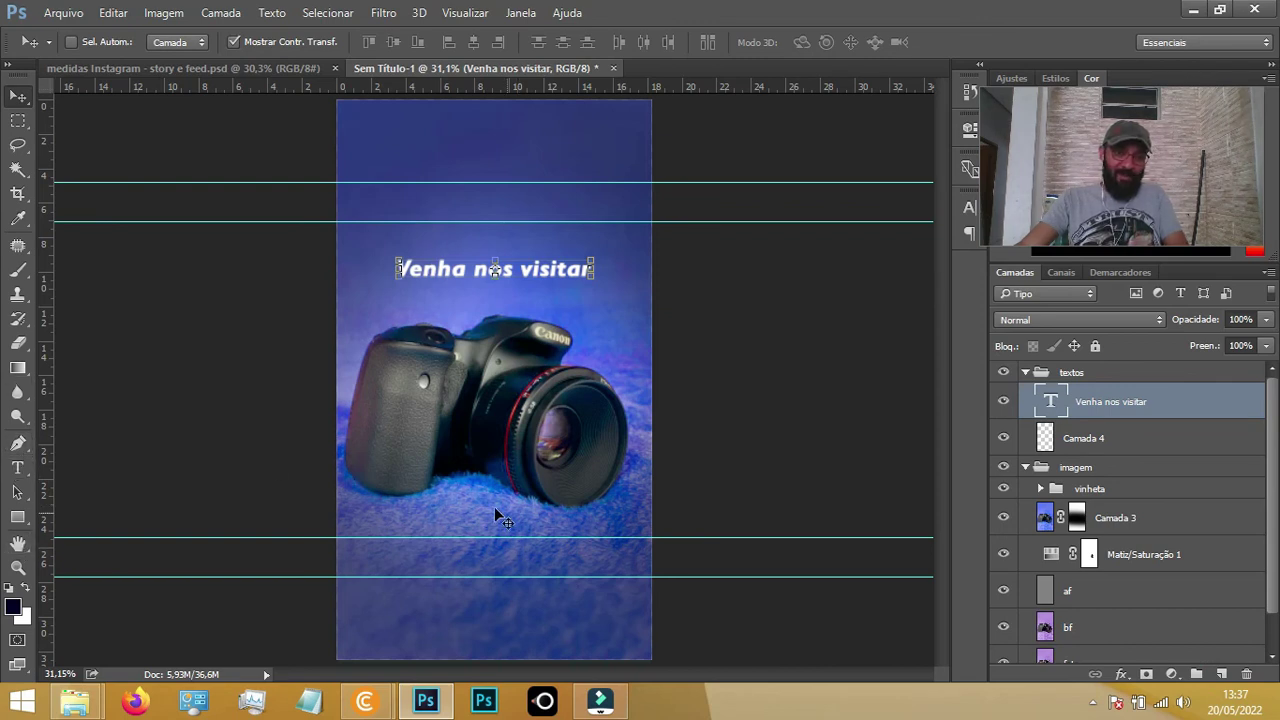
left_click(18, 518)
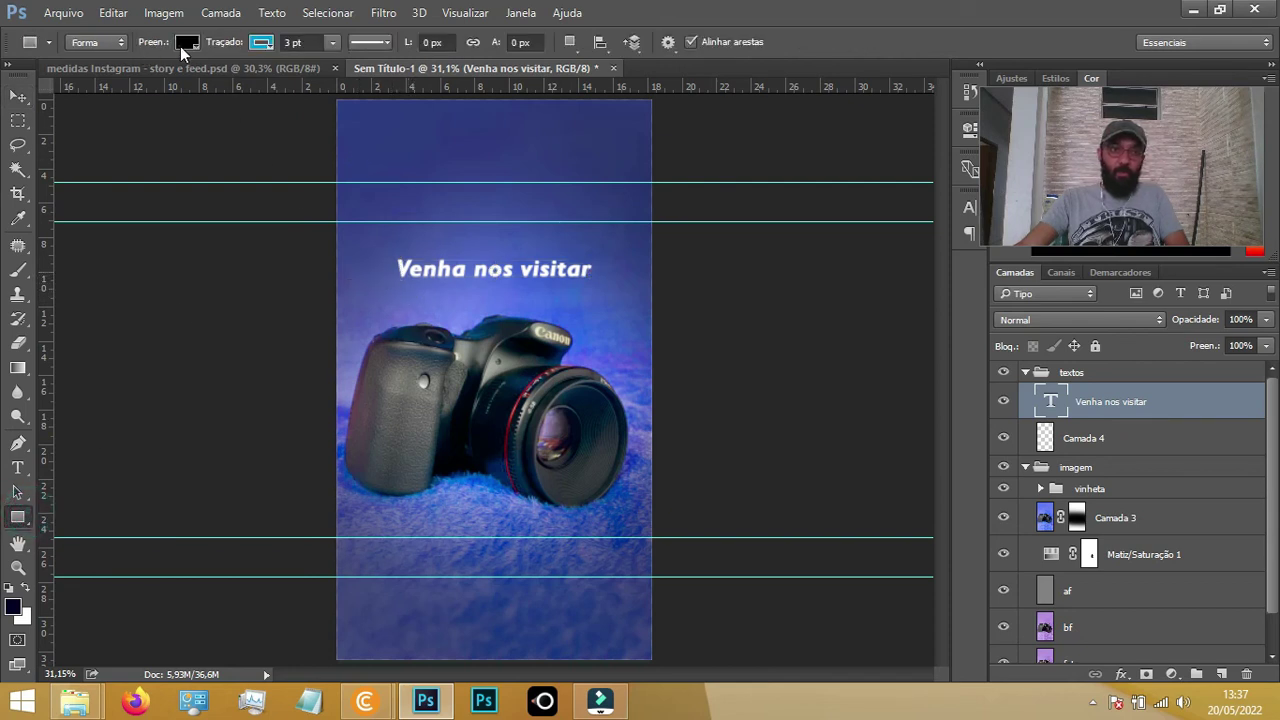
left_click(184, 42)
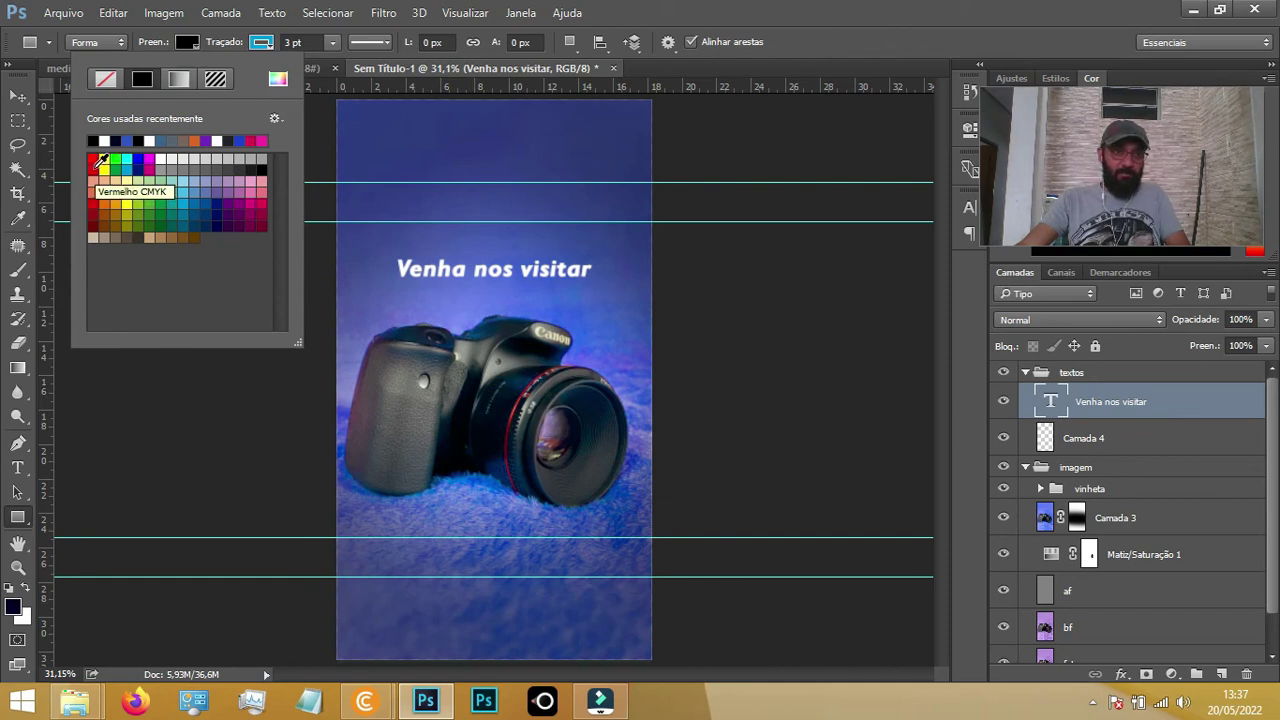
left_click(97, 162)
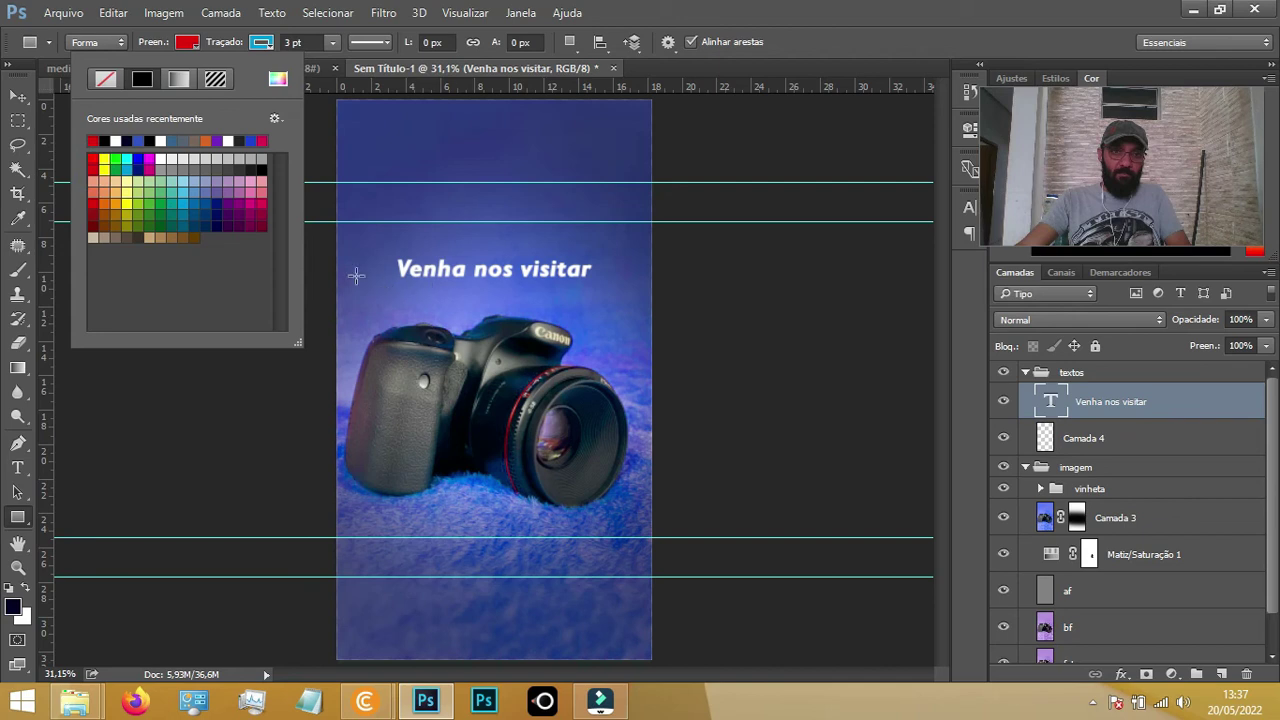
left_click(96, 222)
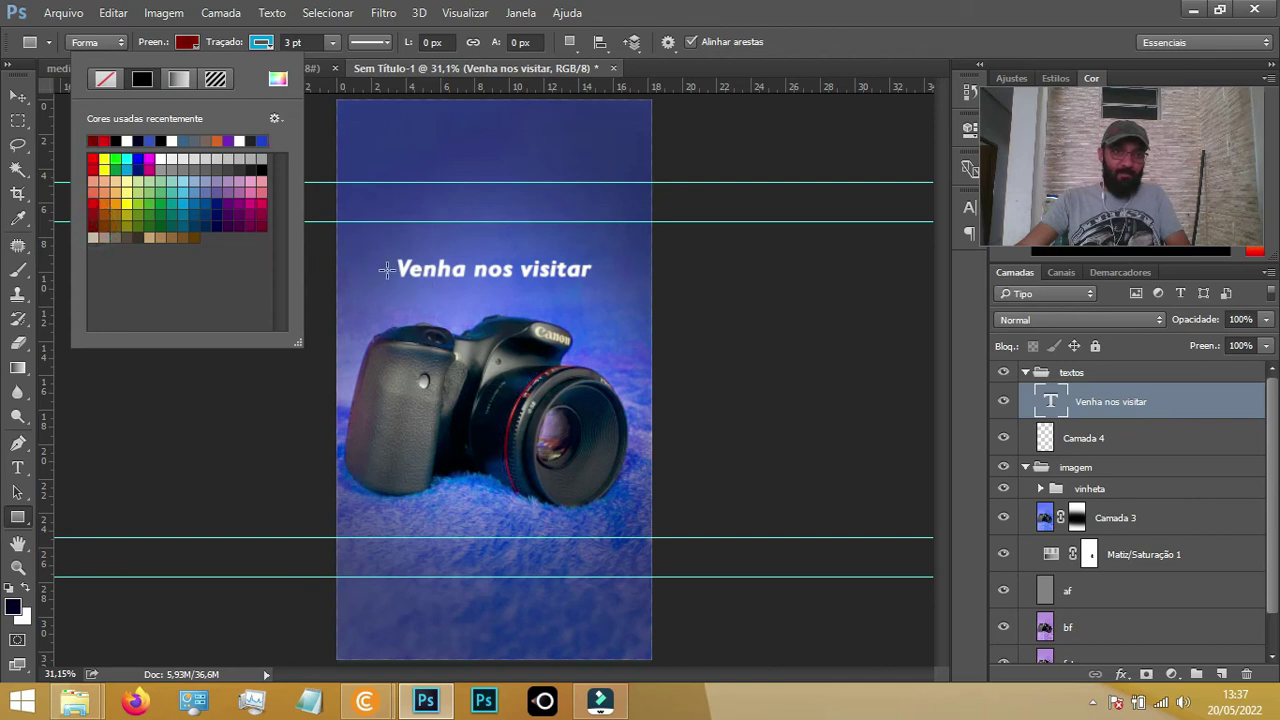
Draw a 712 × 104 px rectangle over the text and move it beneath the headline layer
left_click_drag(387, 282, 589, 253)
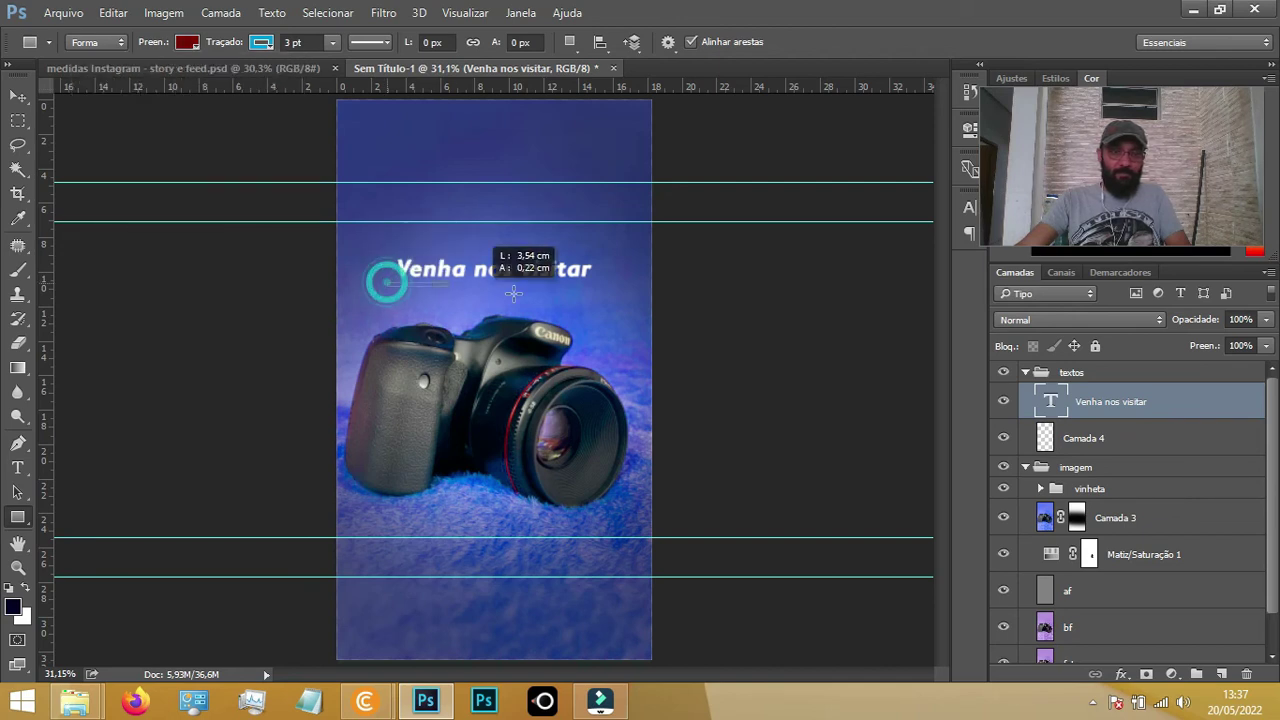
left_click_drag(593, 253, 595, 254)
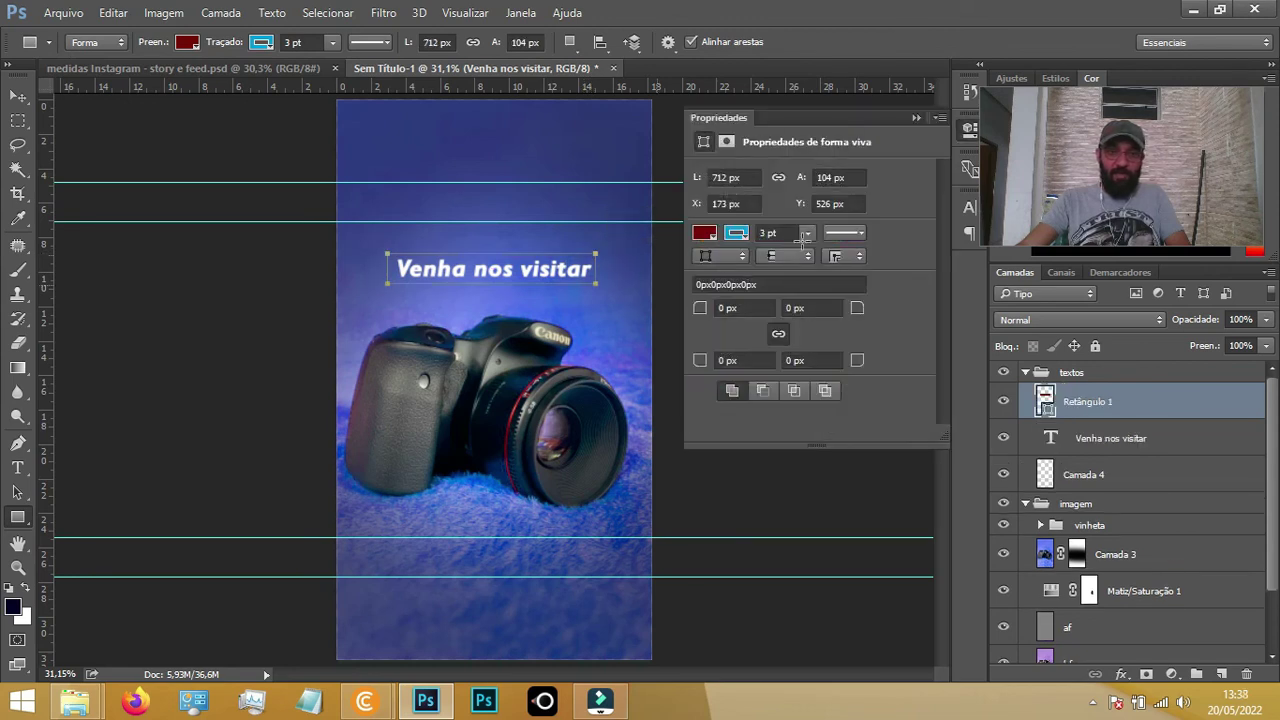
left_click(912, 118)
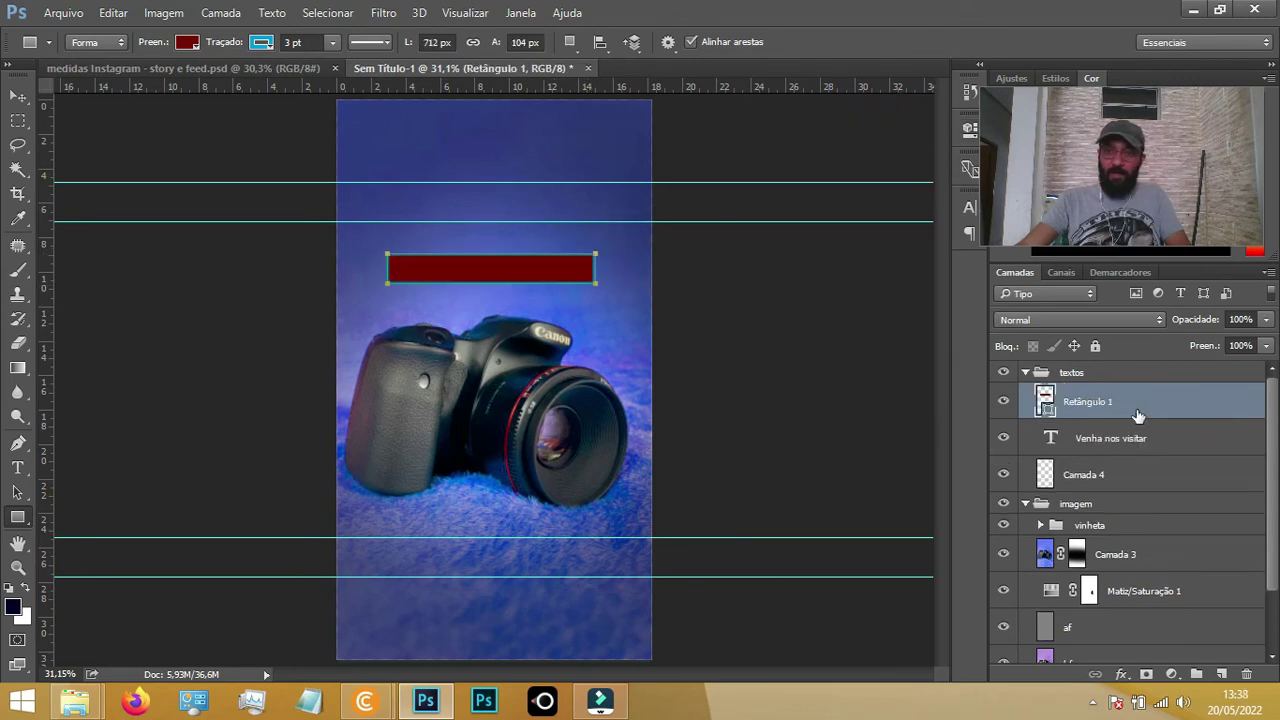
left_click_drag(1137, 417, 1131, 449)
left_click(22, 95)
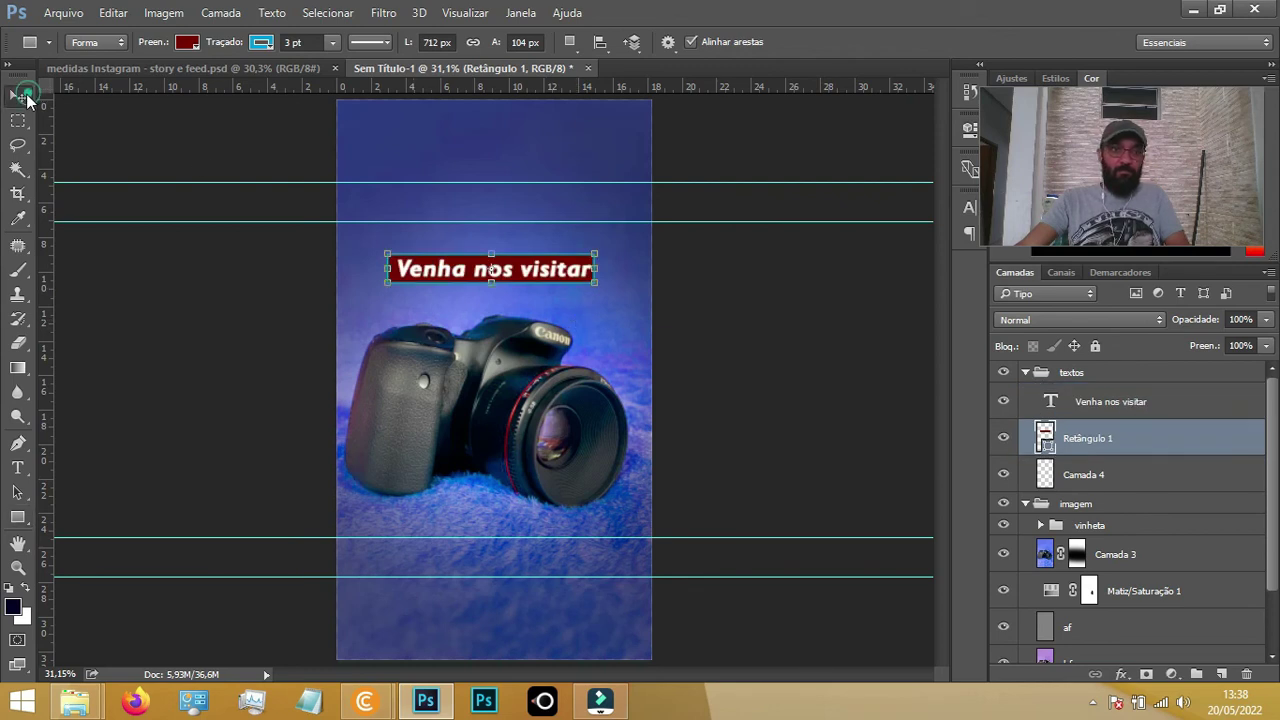
Remove the outline stroke from the Retângulo 1 banner
left_click(766, 349)
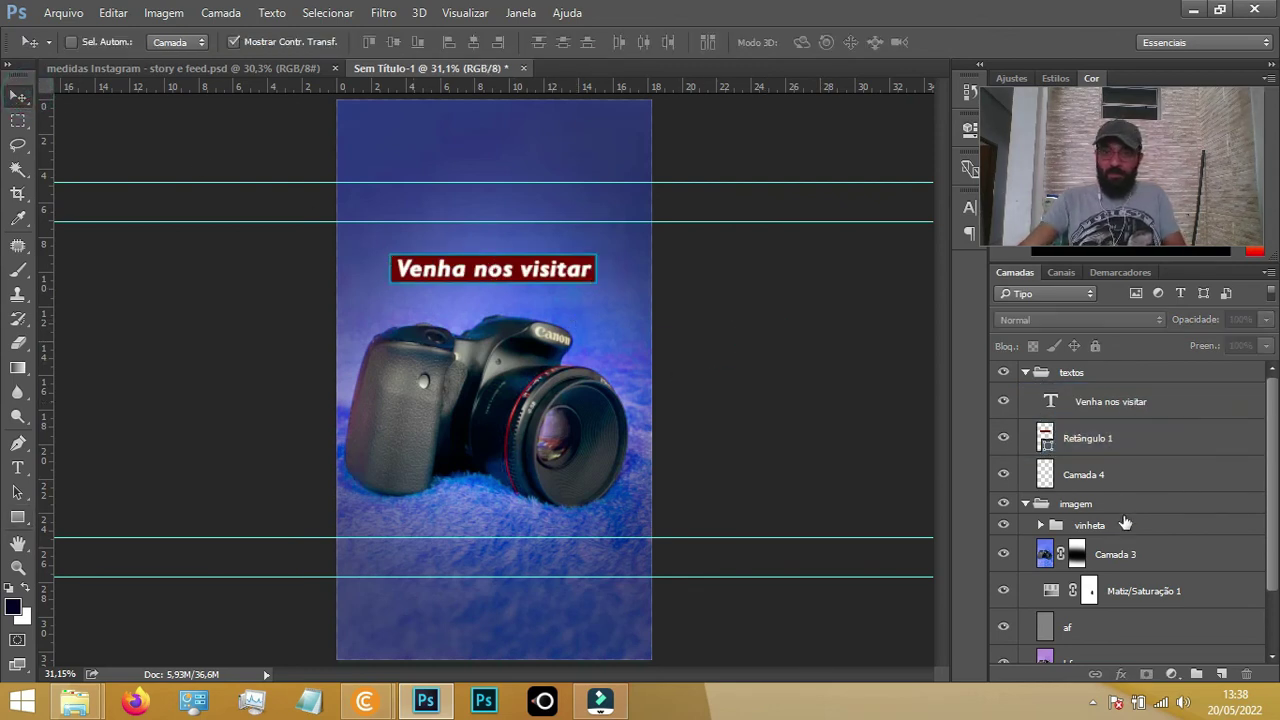
left_click(1082, 440)
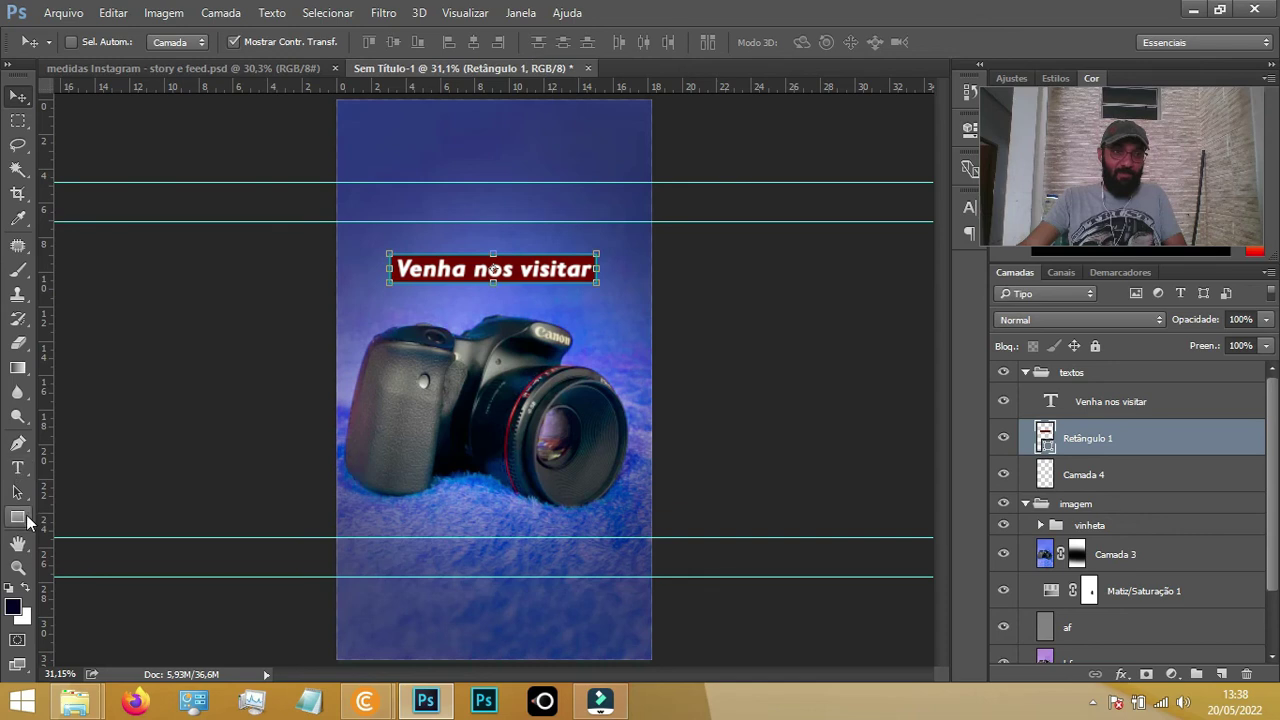
left_click(17, 517)
left_click(262, 44)
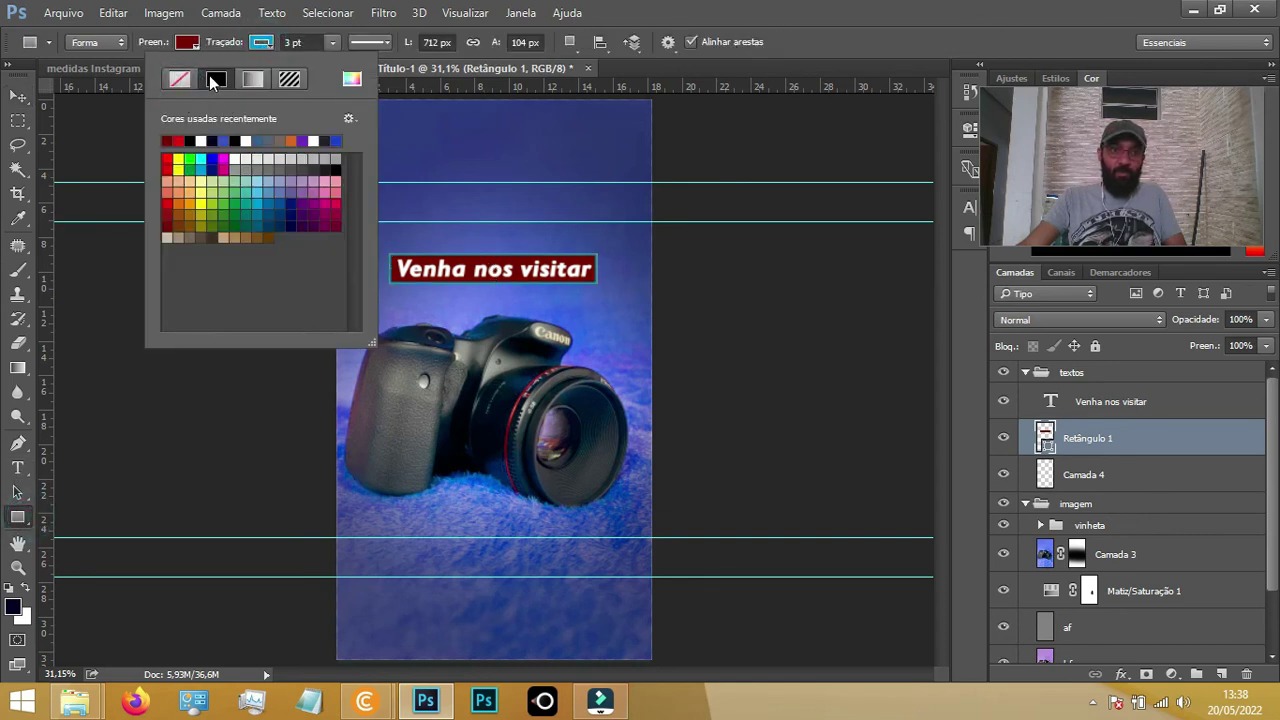
left_click(180, 79)
left_click(17, 95)
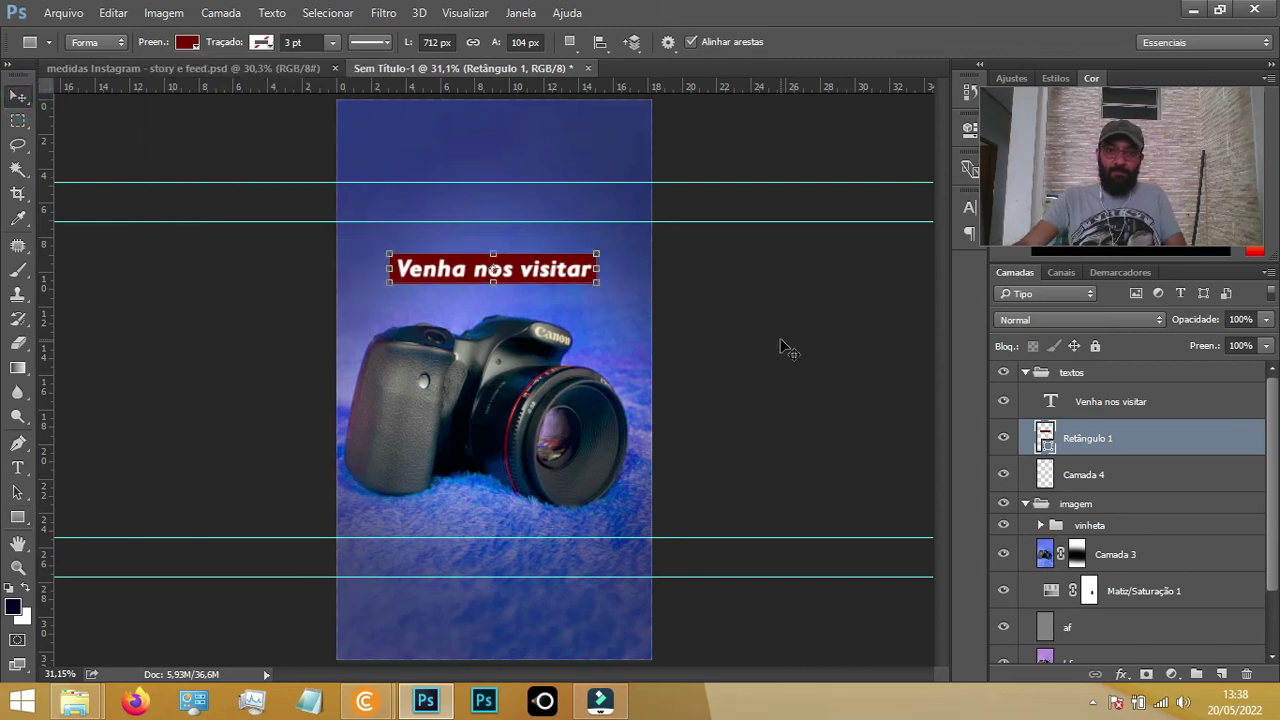
Lower the banner's opacity to 53% and fit the whole story on screen
left_click_drag(540, 295, 860, 435)
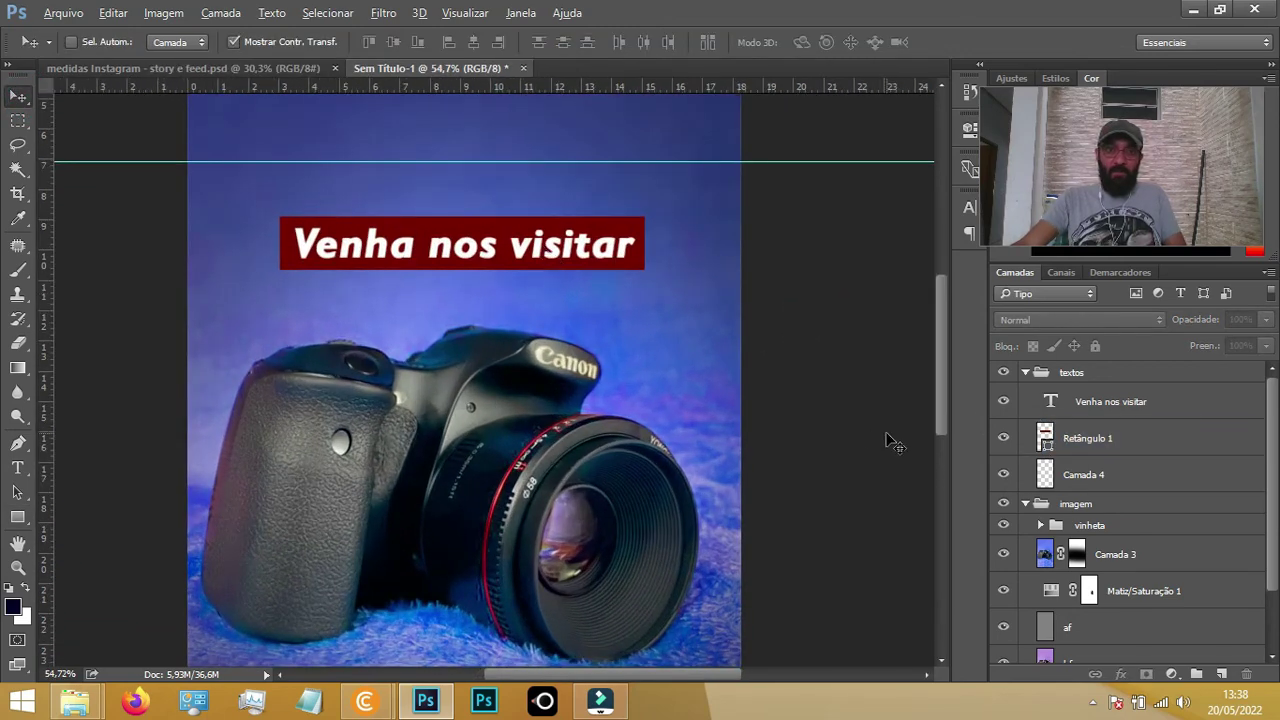
left_click(1110, 438)
left_click(1183, 323)
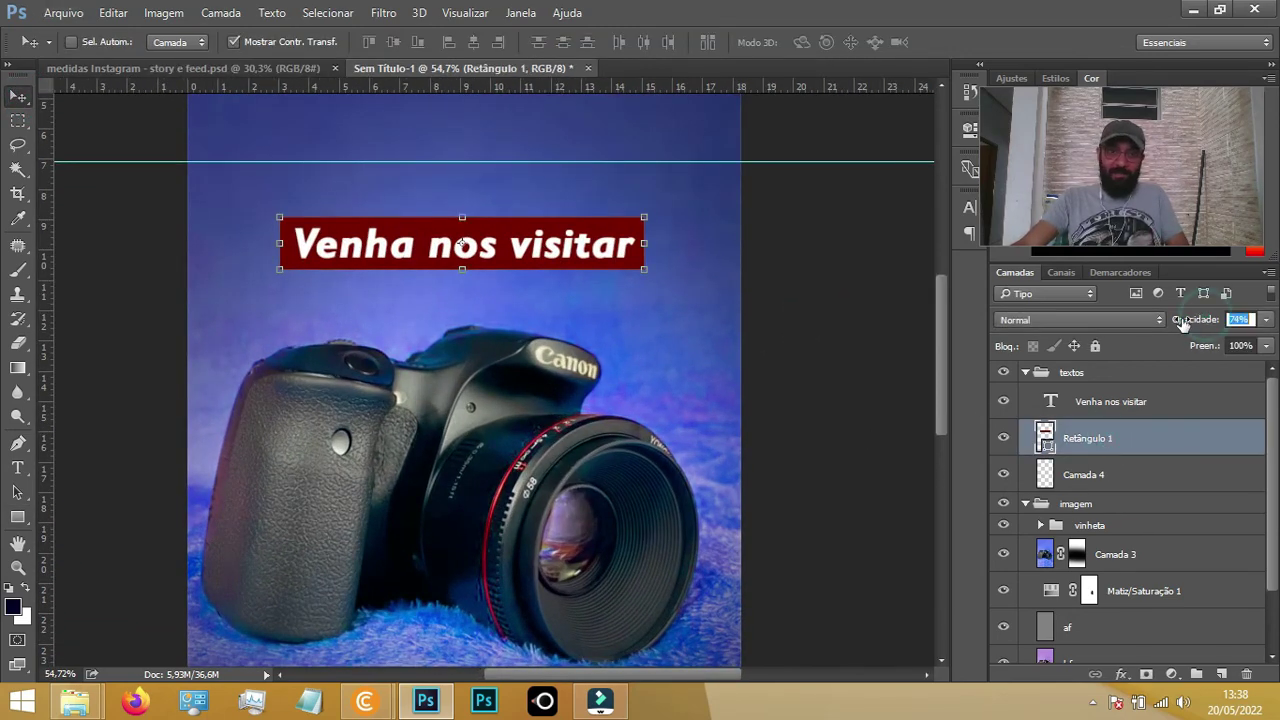
left_click_drag(1183, 323, 1160, 326)
left_click(849, 350)
key("ctrl+0")
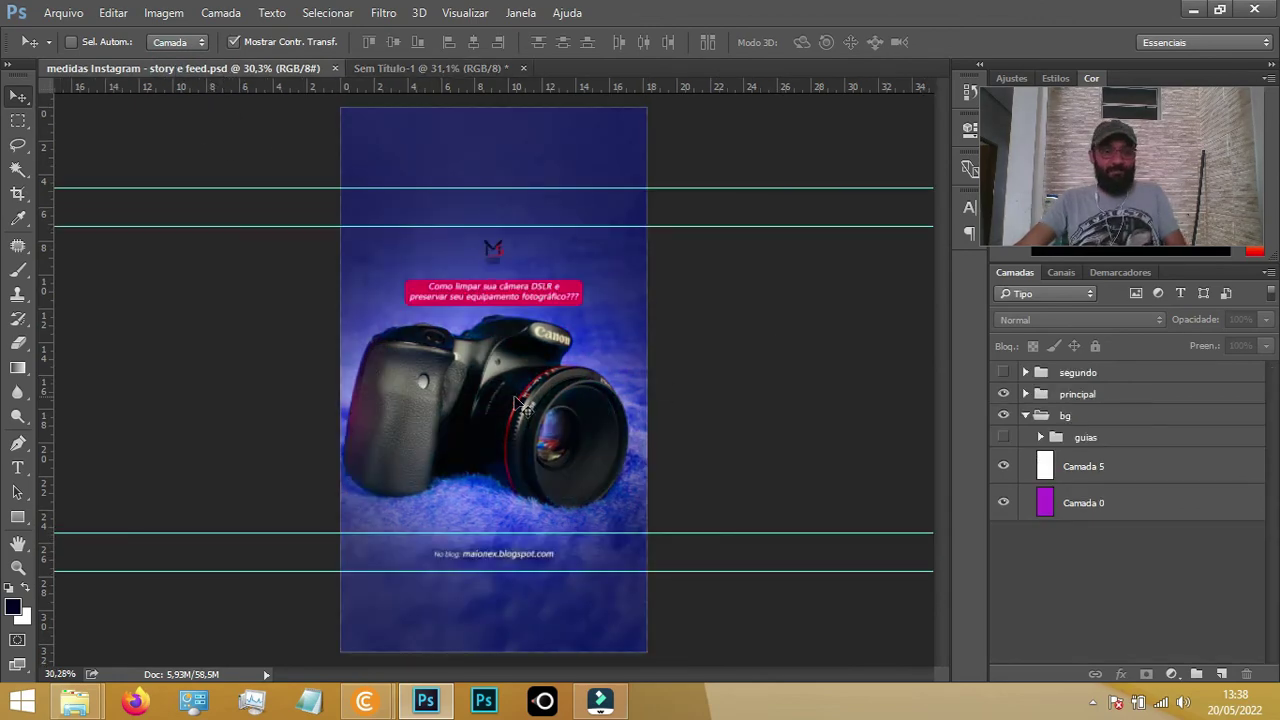
Open MAY story e feed 01 from the eu folder in Windows Photo Viewer
scroll(480, 370, "up", 2)
scroll(500, 378, "up", 2)
scroll(505, 382, "down", 3)
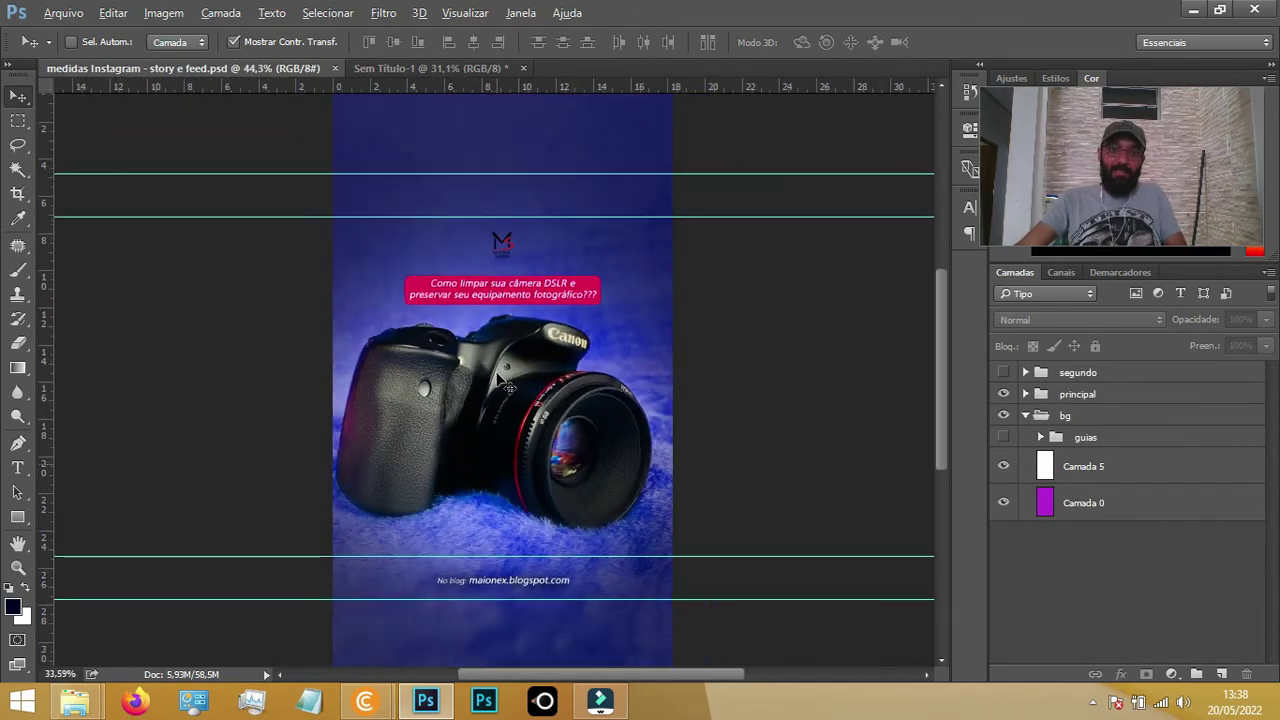
mouse_move(75, 701)
left_click(291, 587)
left_click(322, 180)
left_click(322, 180)
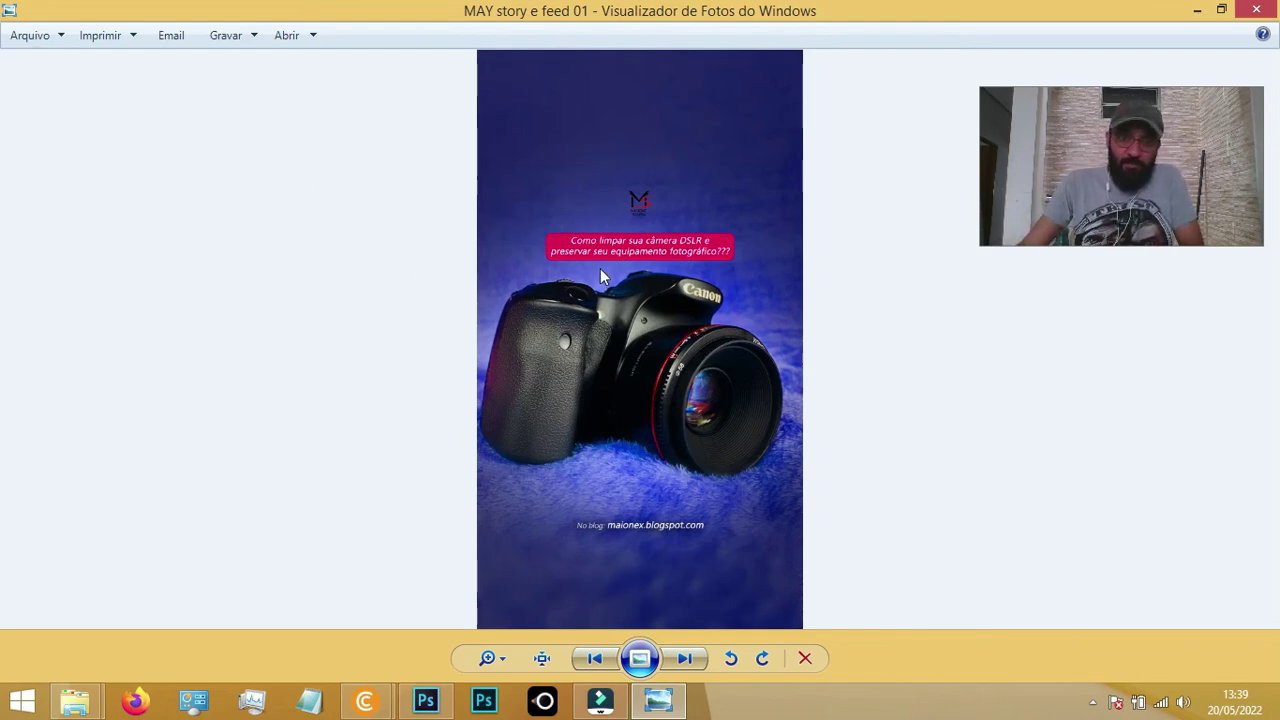
scroll(656, 355, "up", 2)
scroll(656, 355, "up", 1)
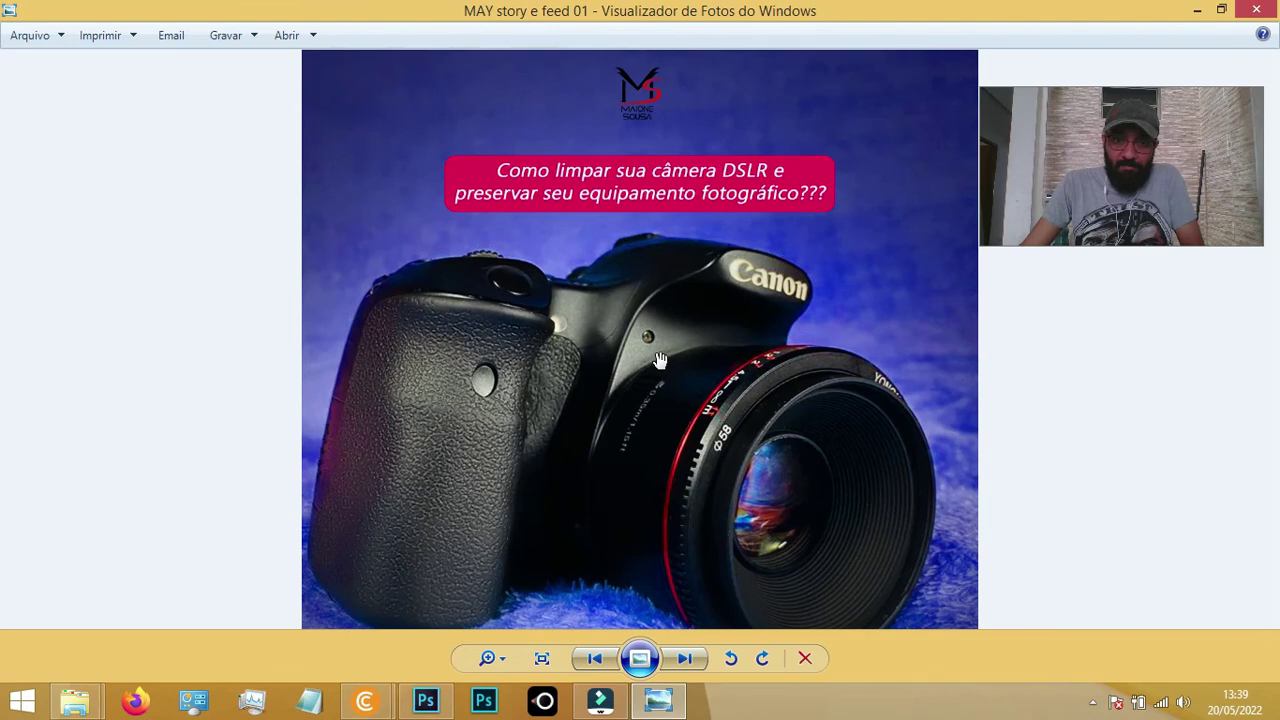
scroll(660, 360, "down", 2)
scroll(660, 360, "down", 2)
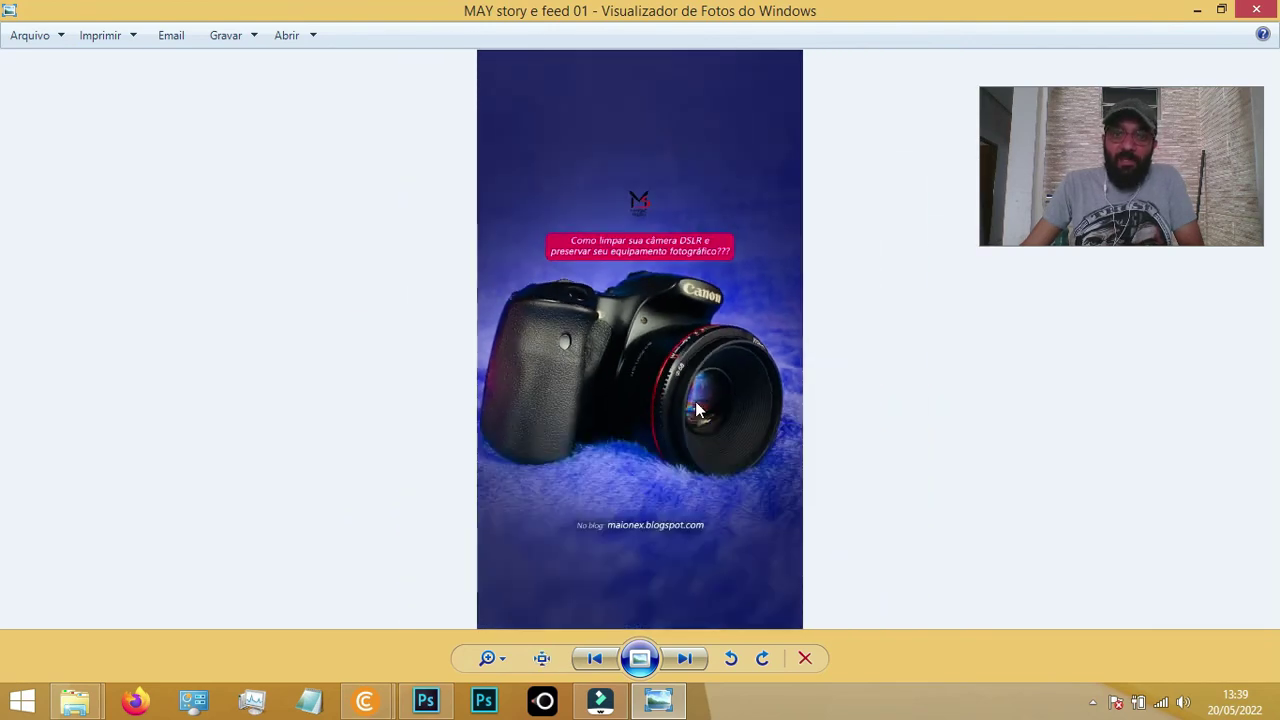
scroll(663, 352, "up", 3)
scroll(663, 352, "up", 3)
scroll(668, 345, "down", 2)
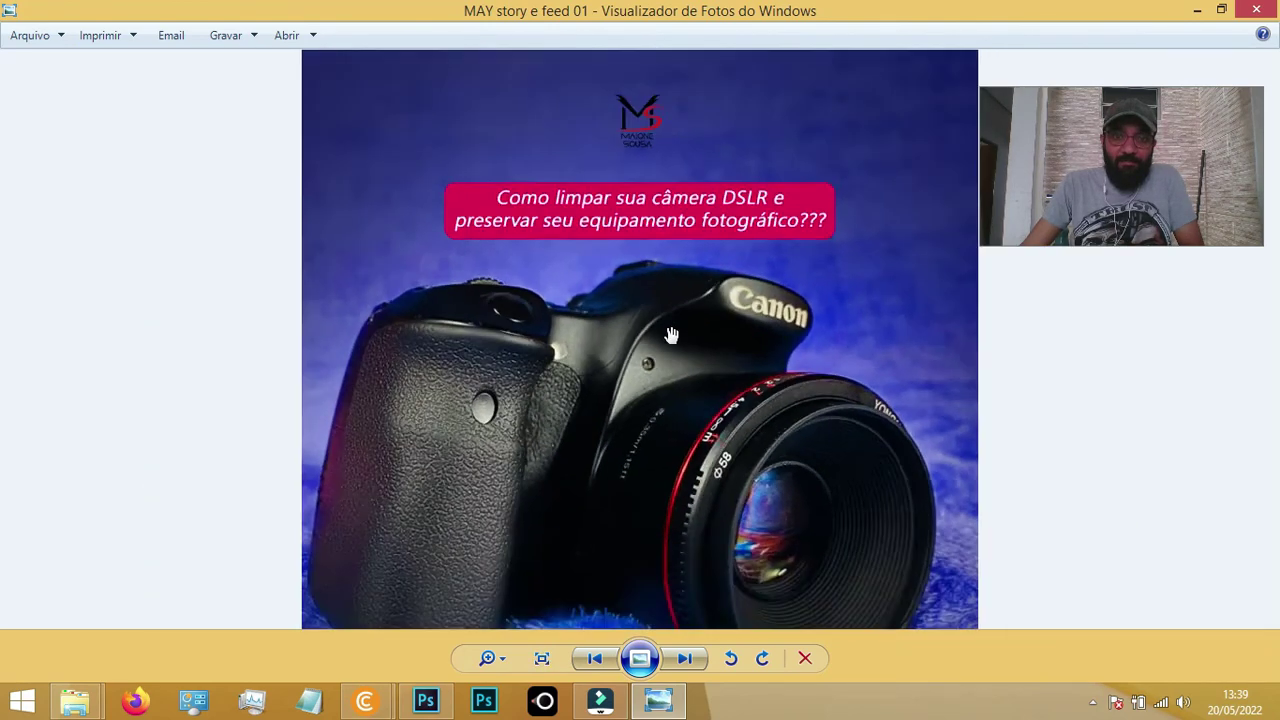
scroll(672, 342, "down", 4)
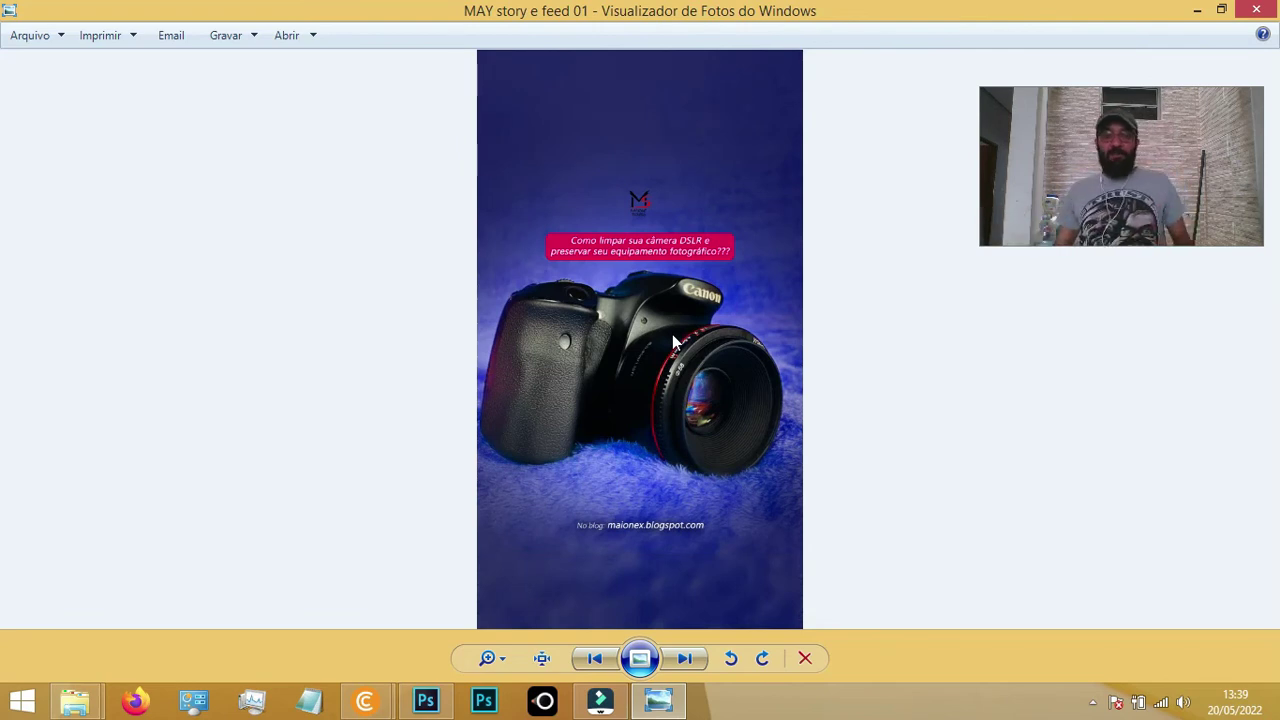